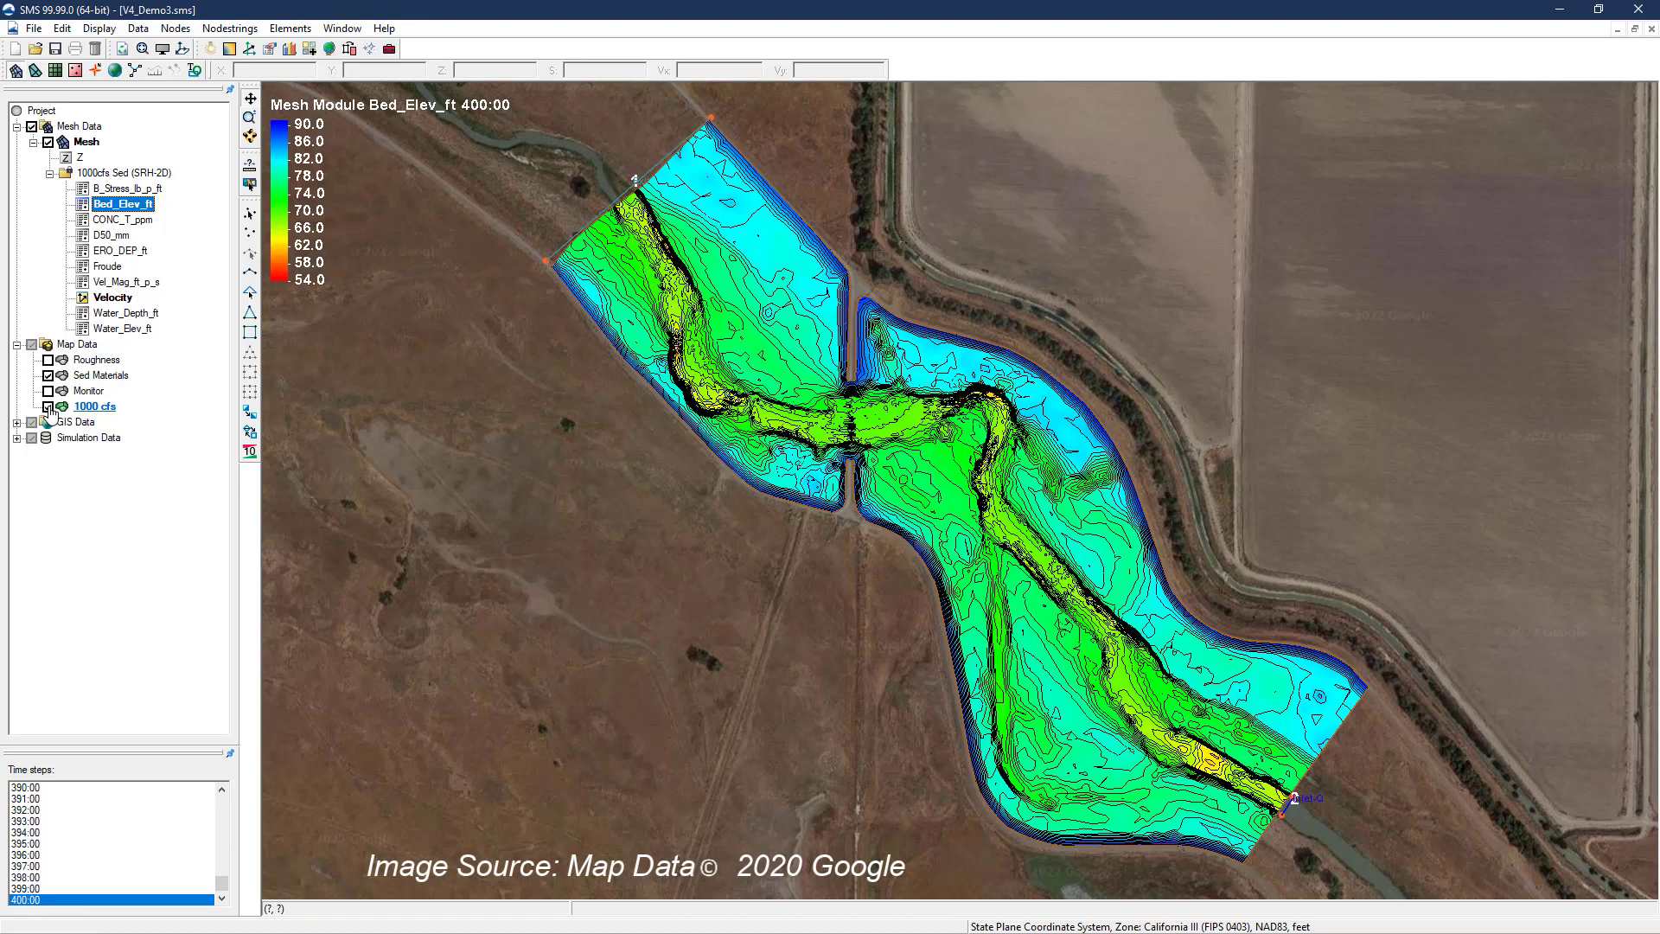
Review the boundary condition assigned to the Inlet-Q arc of the 1000 cfs coverage
left_click(91, 407)
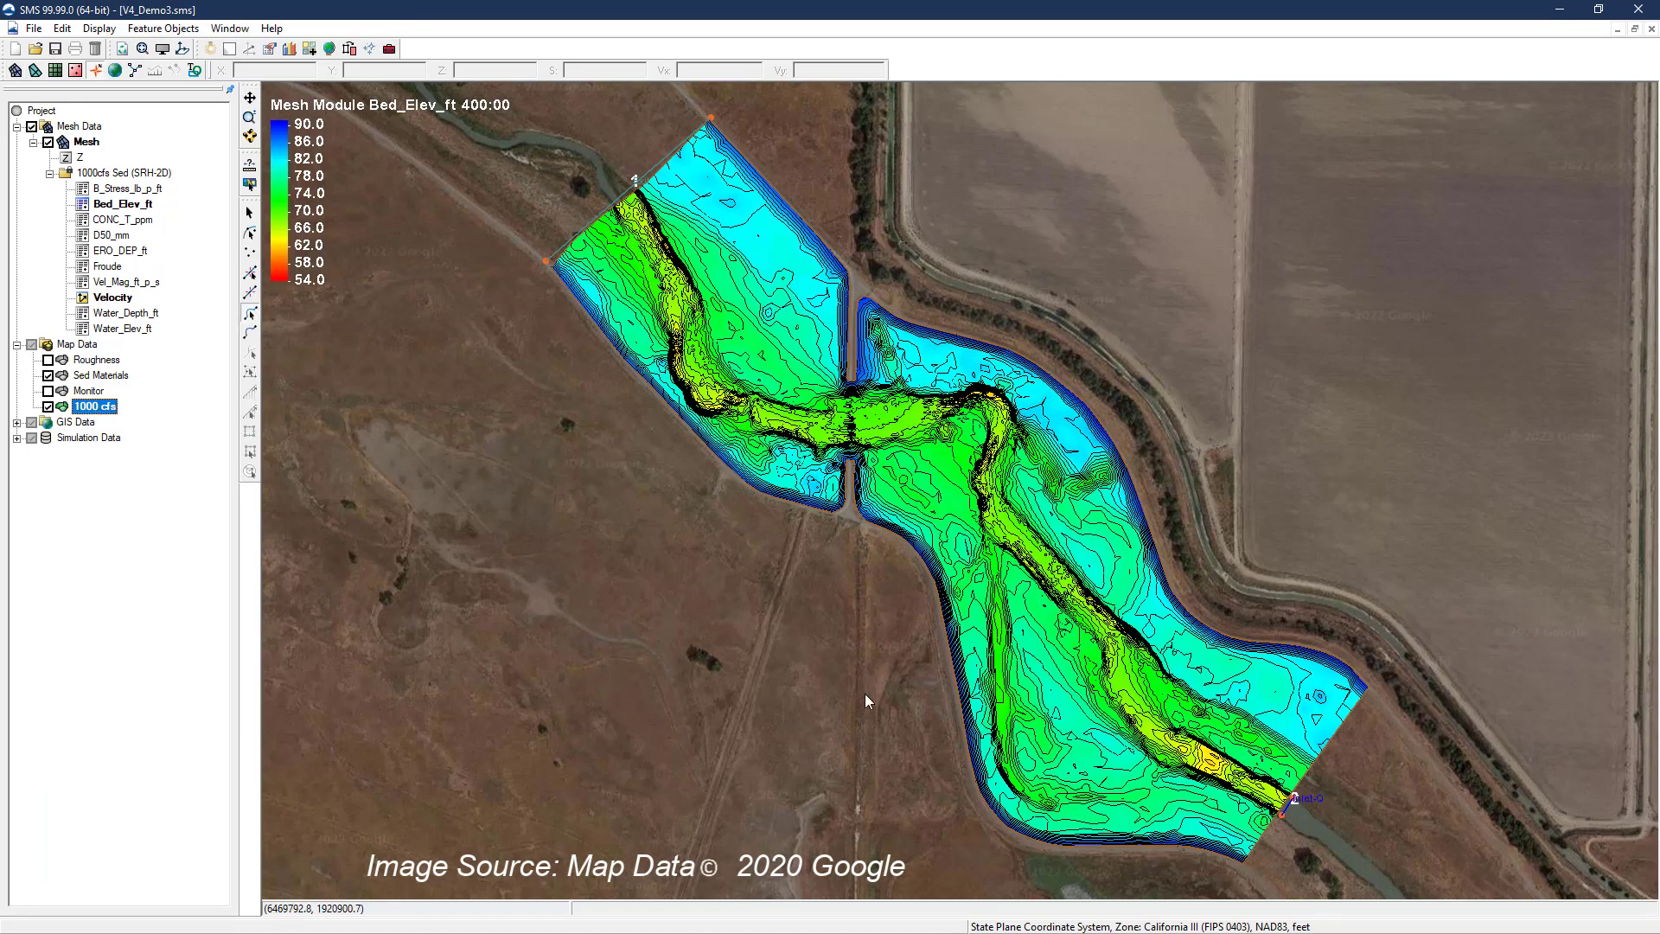
double_click(1282, 805)
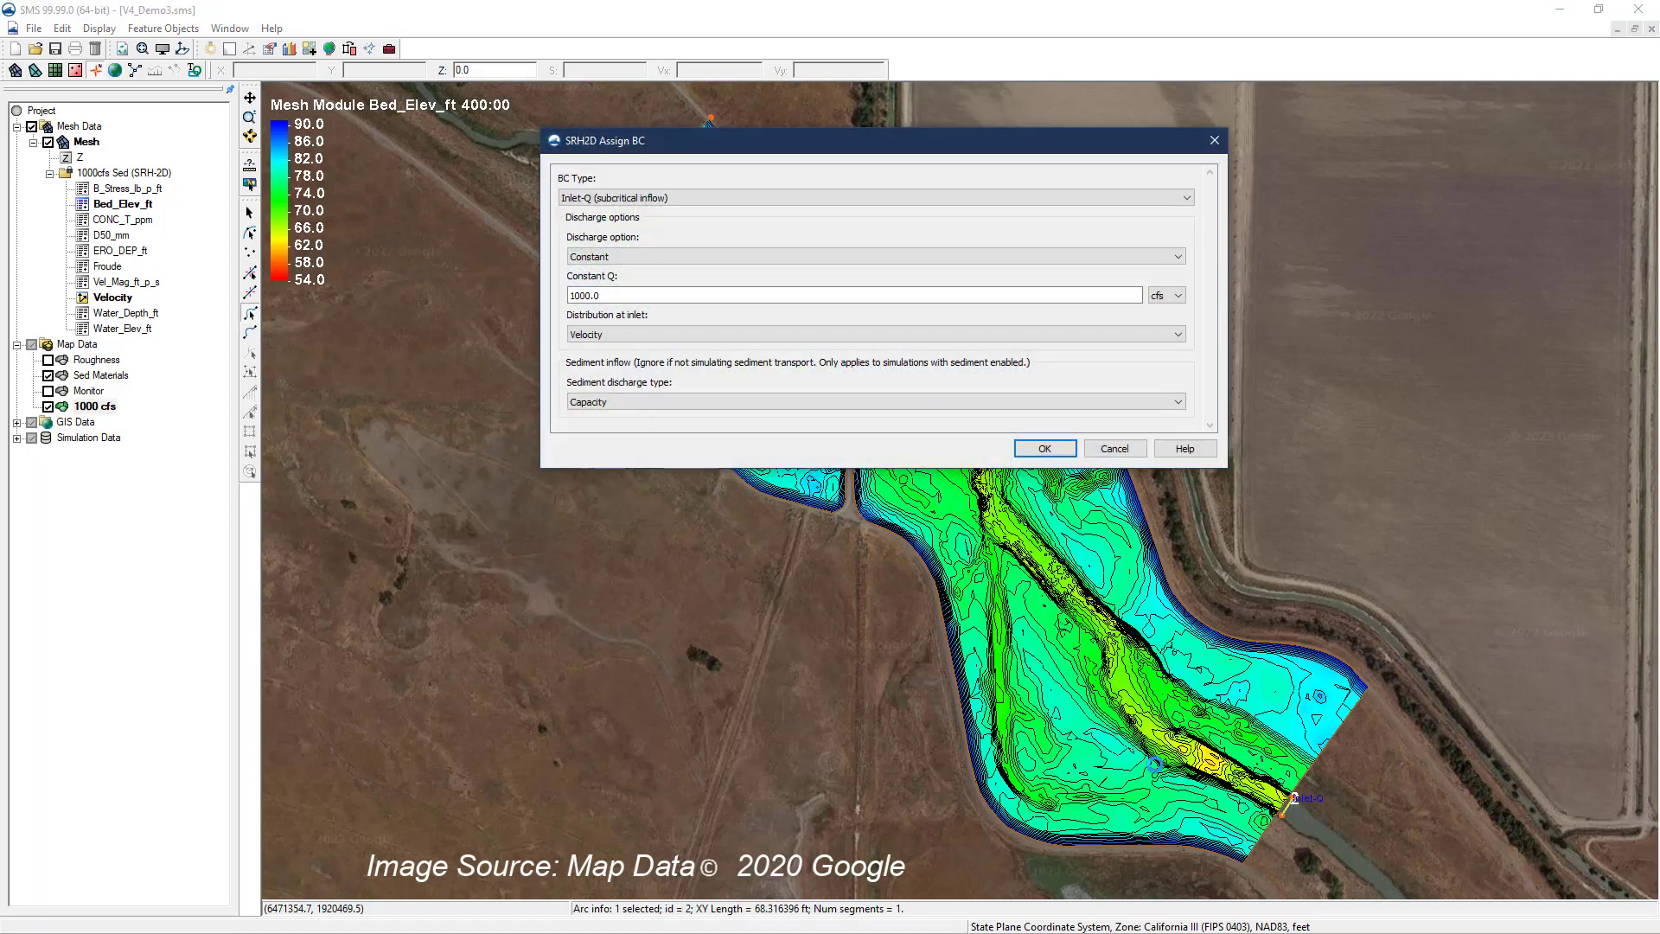
left_click(1043, 449)
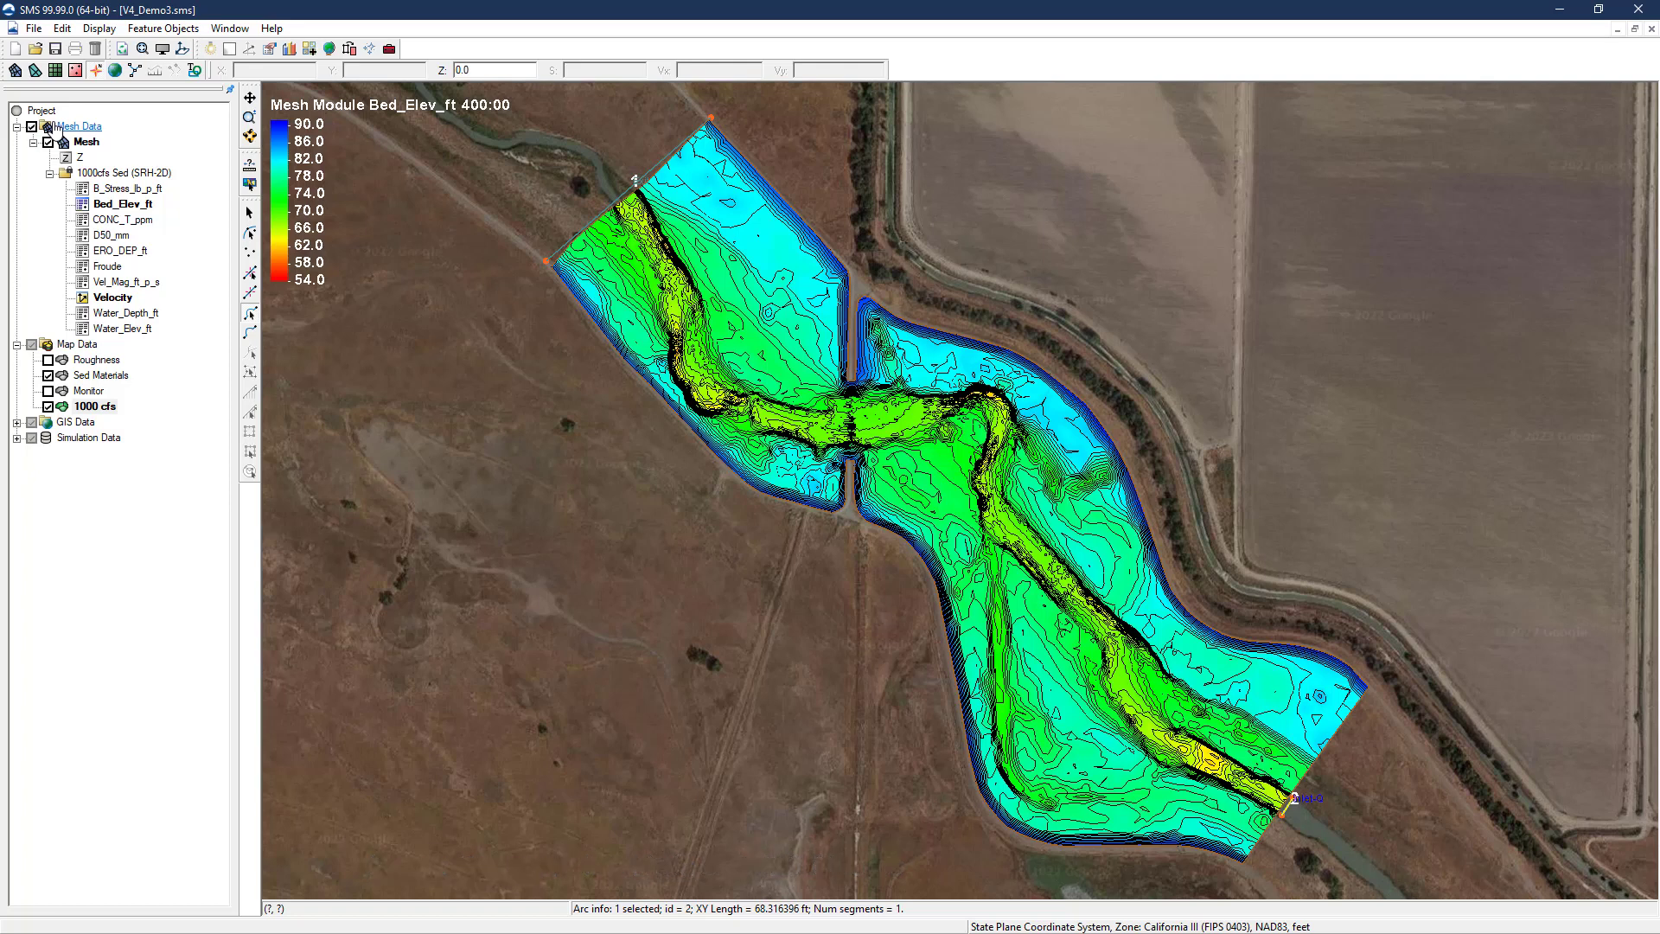
Open Case_LN_InletQ1.dat in Notepad++ from the V4_Demo3 model's SRH-2D, 1000cfs Sed, Output_MISC folder
left_click(37, 49)
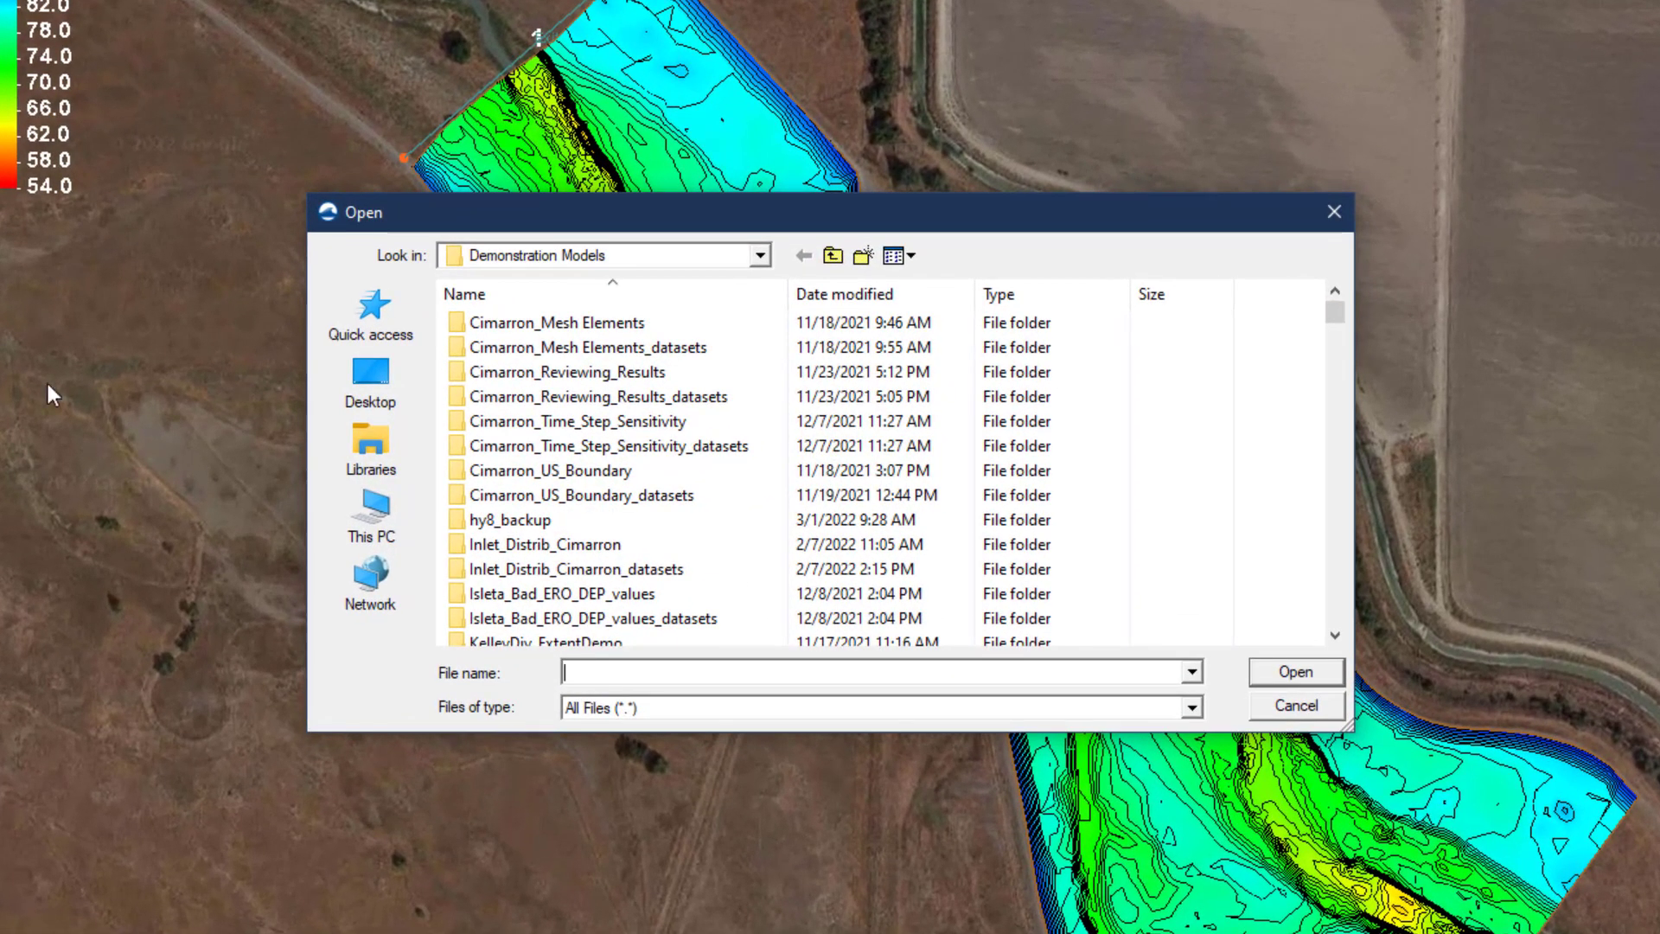
scroll(689, 517, "down", 3)
scroll(688, 510, "down", 11)
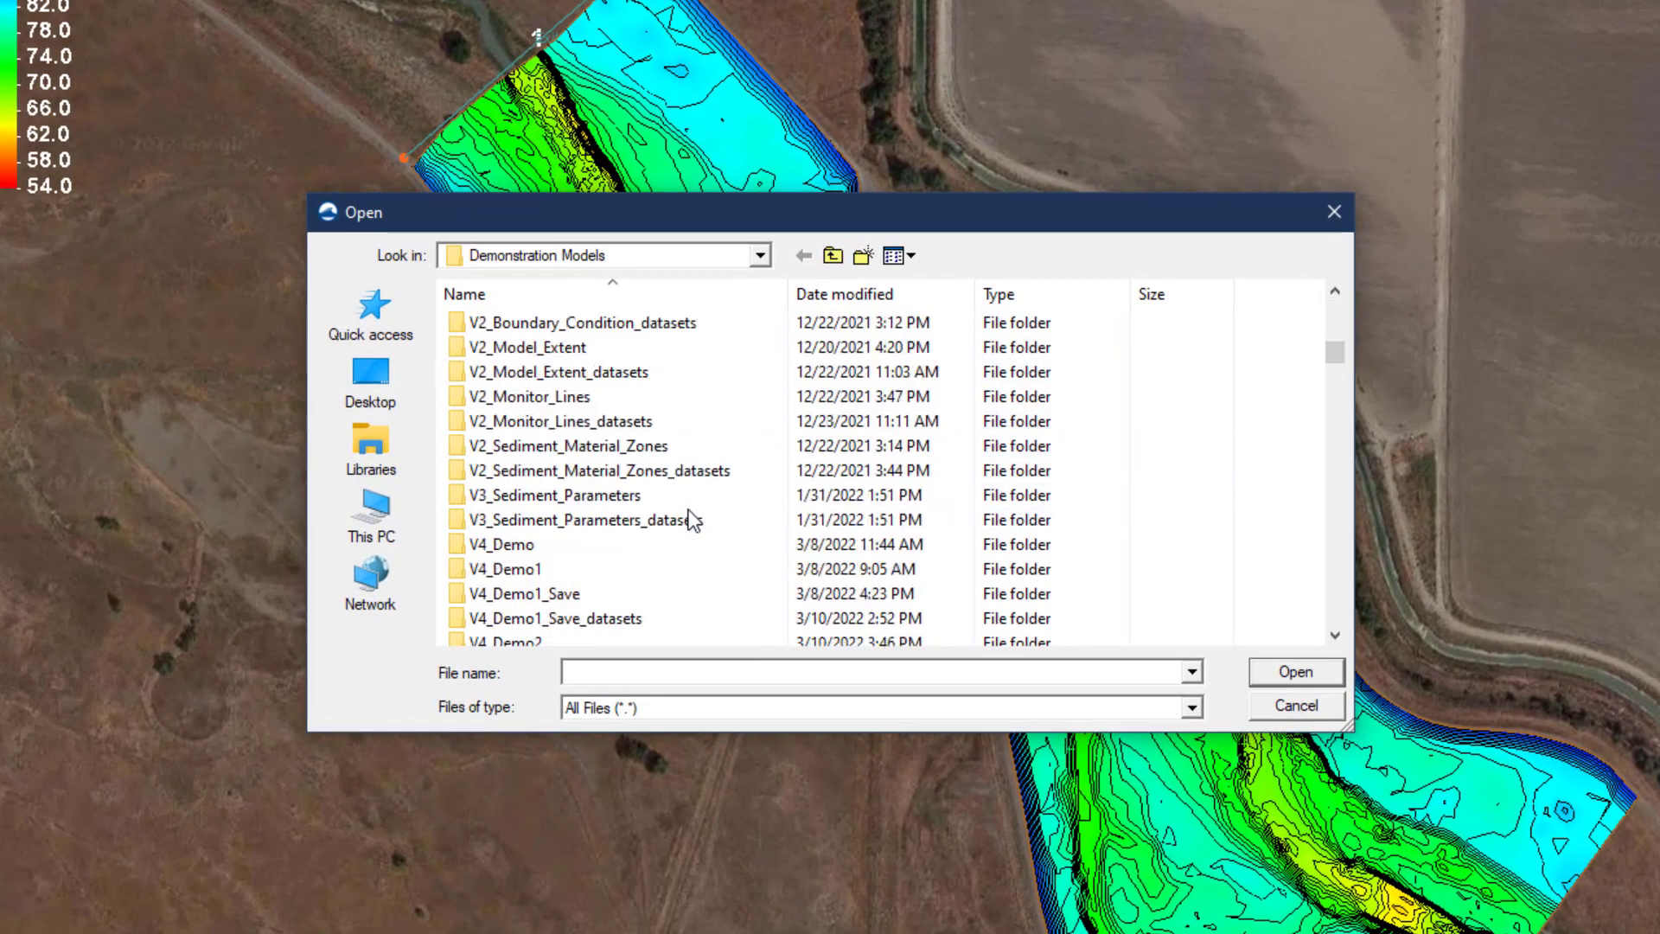
left_click(536, 470)
double_click(536, 471)
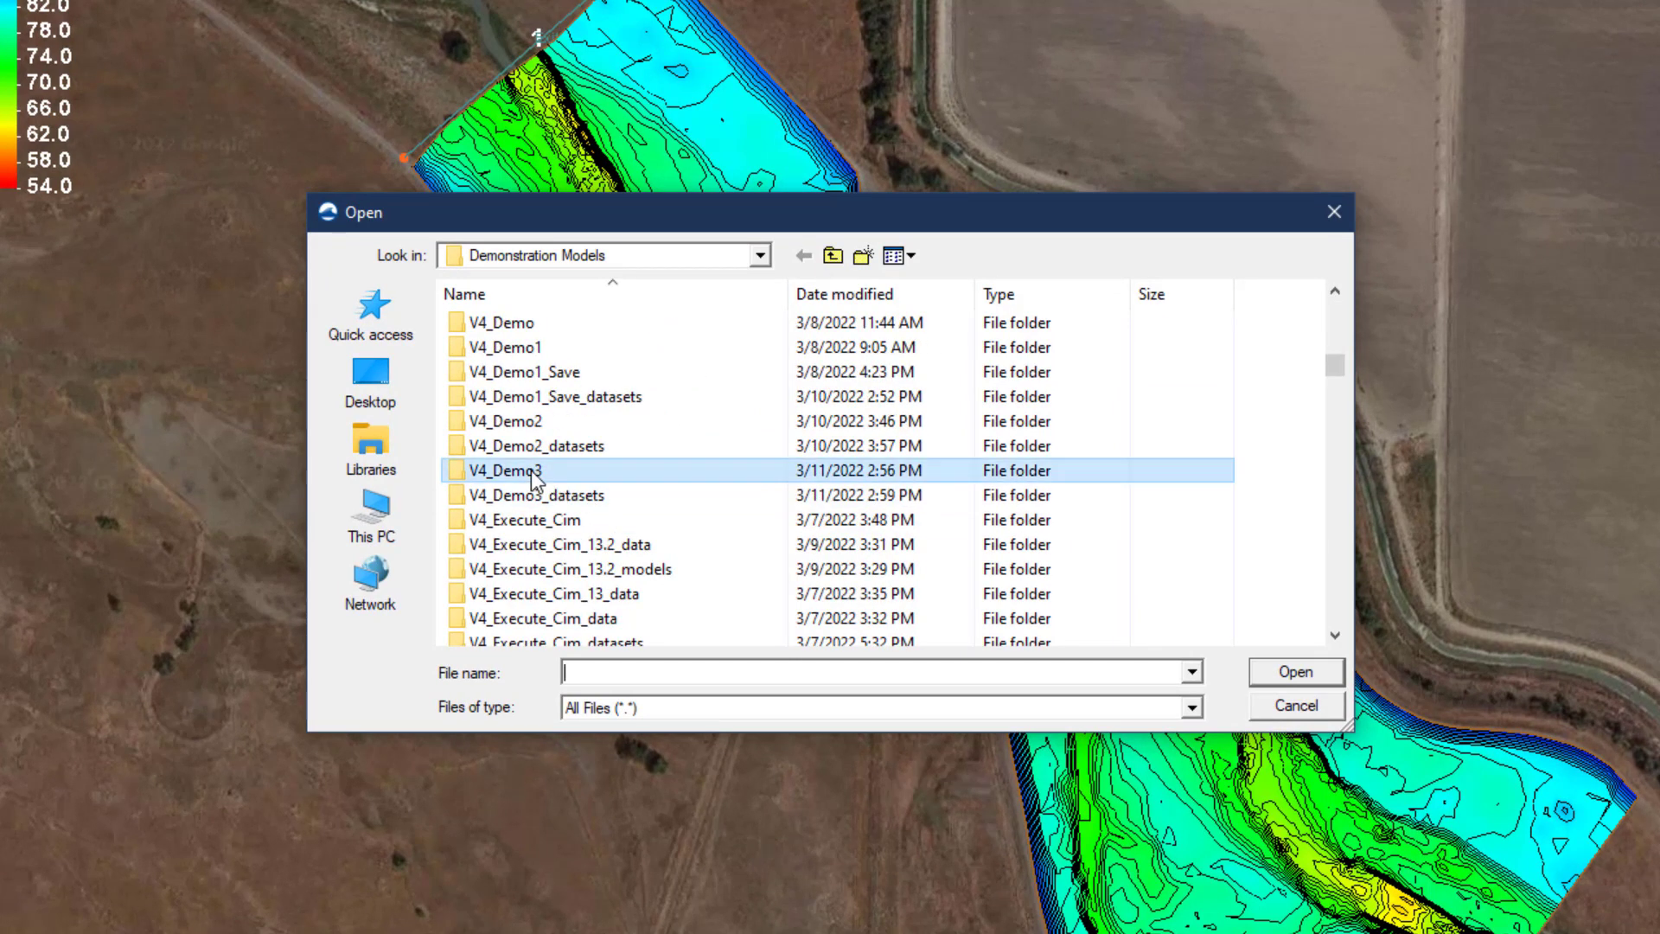
double_click(510, 348)
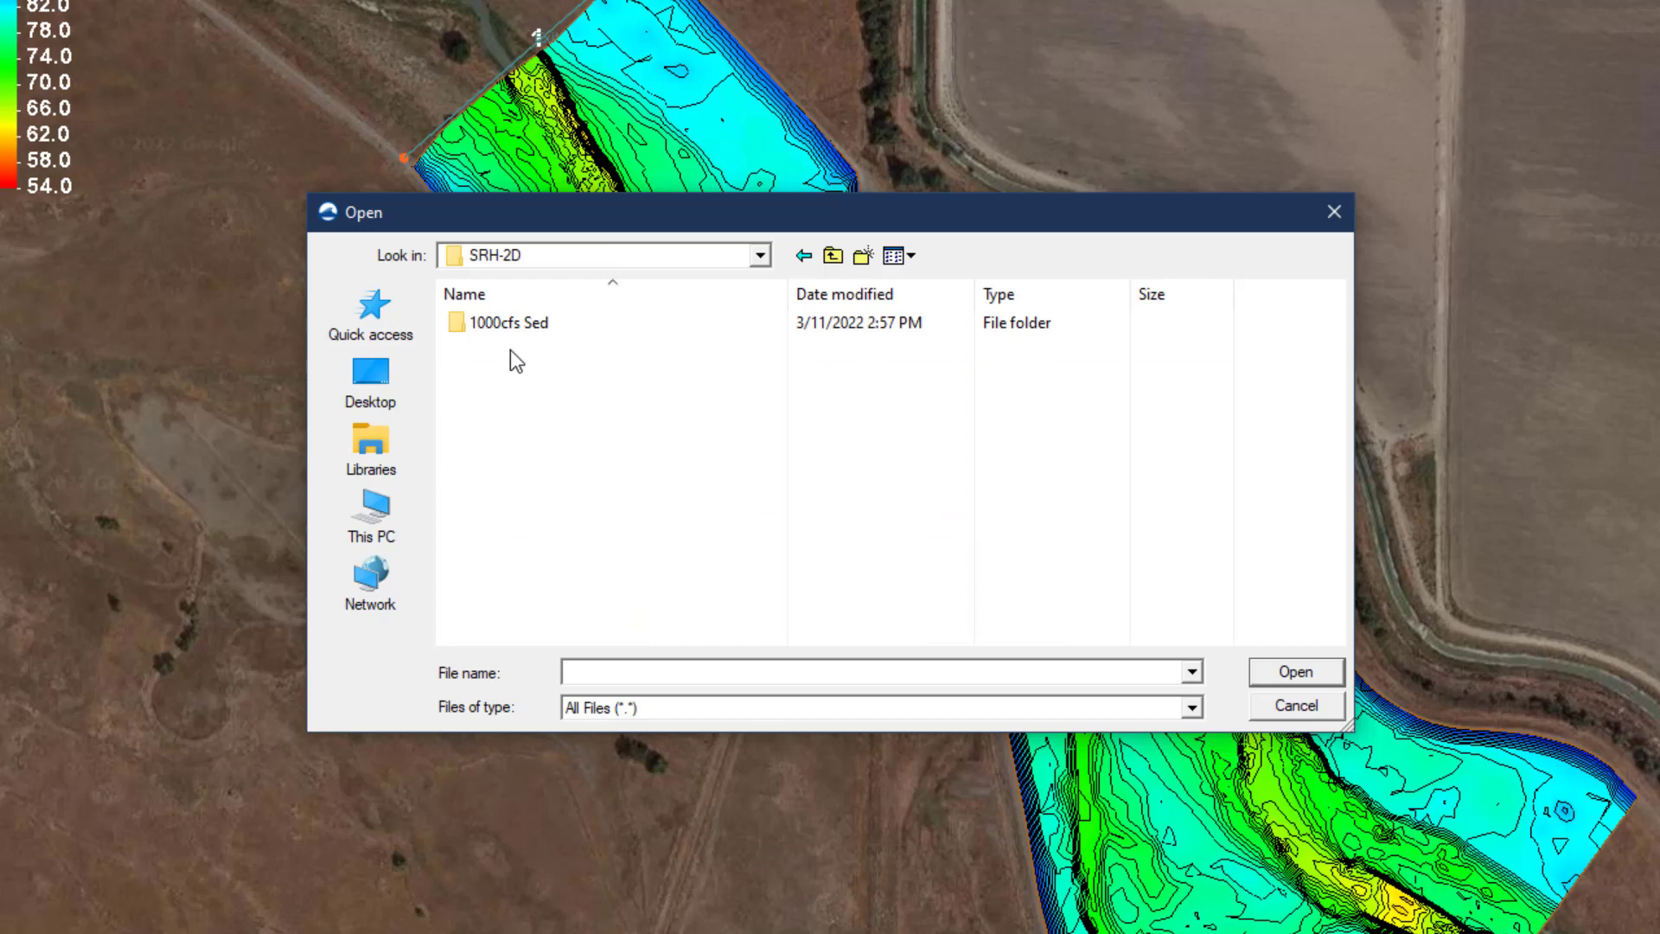
double_click(533, 329)
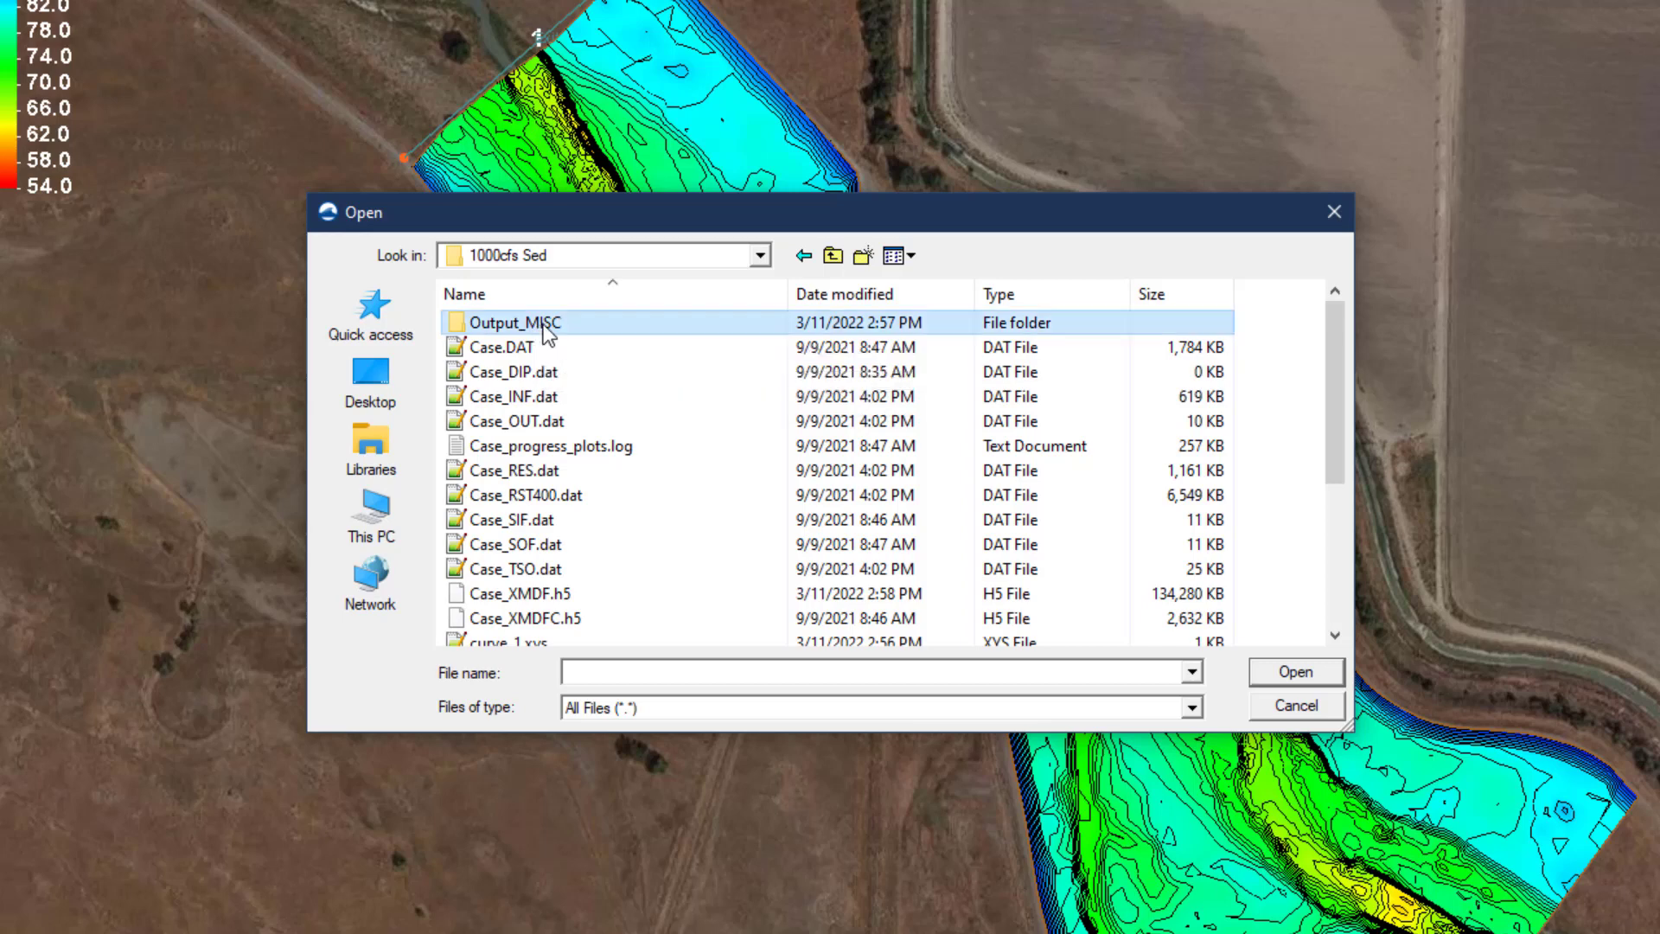
double_click(543, 329)
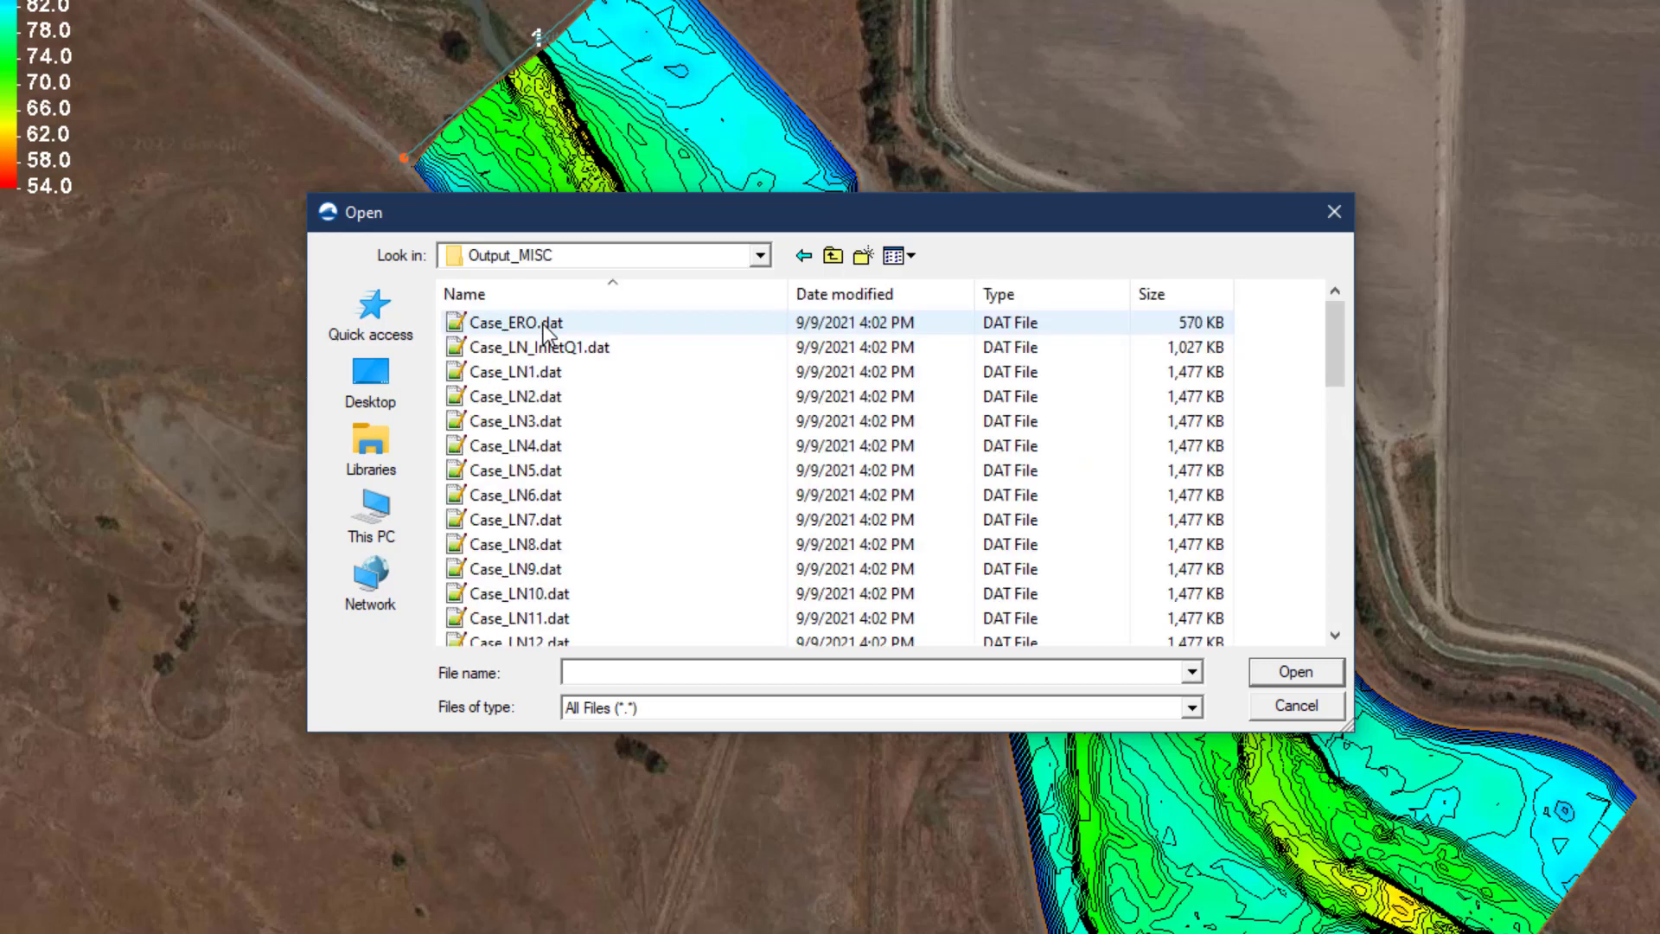
right_click(599, 351)
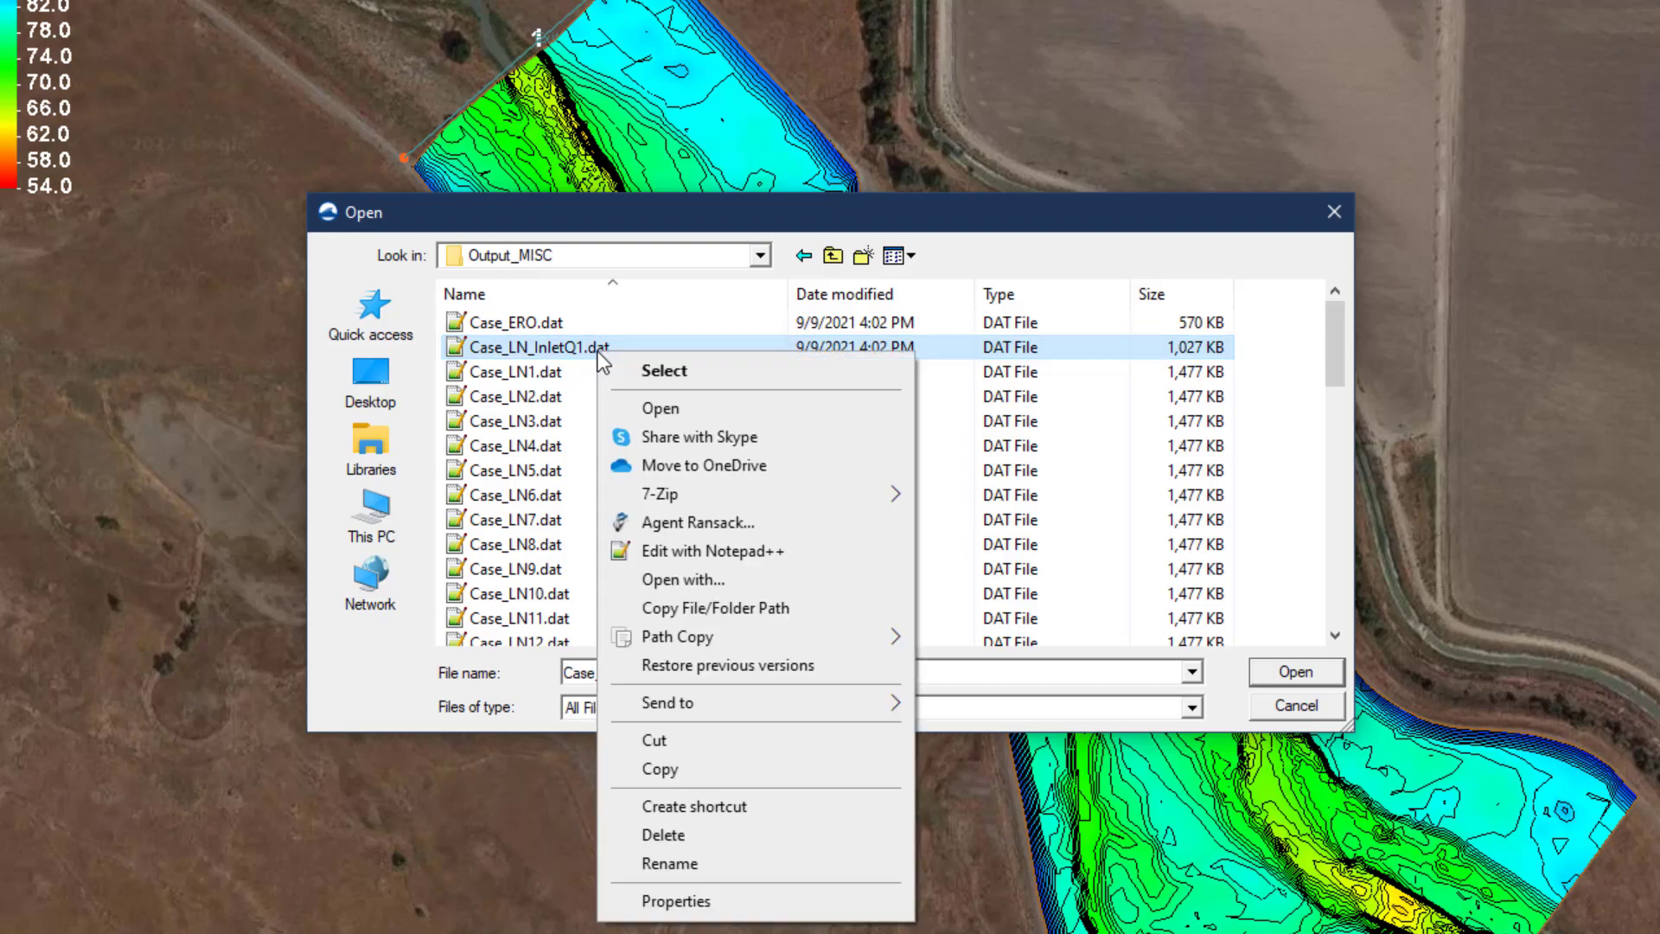
left_click(716, 553)
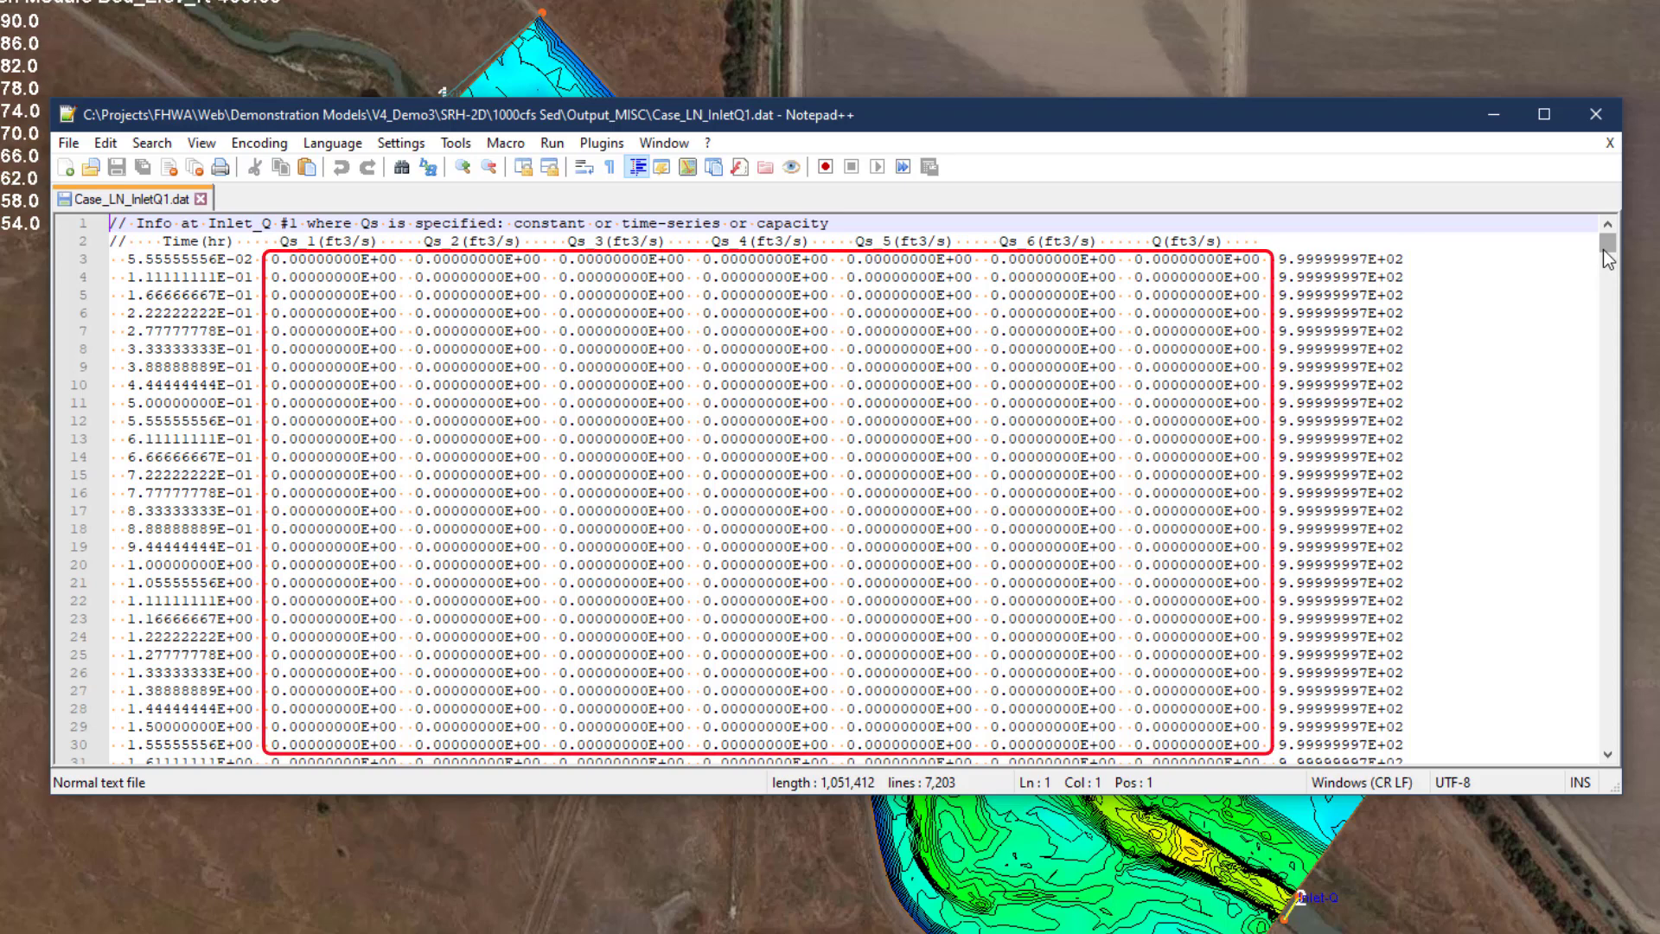
Copy the final data row, at 400 hours, from Case_LN_InletQ1.dat to below the column headings in the new 1 document
left_click_drag(1608, 258, 1605, 757)
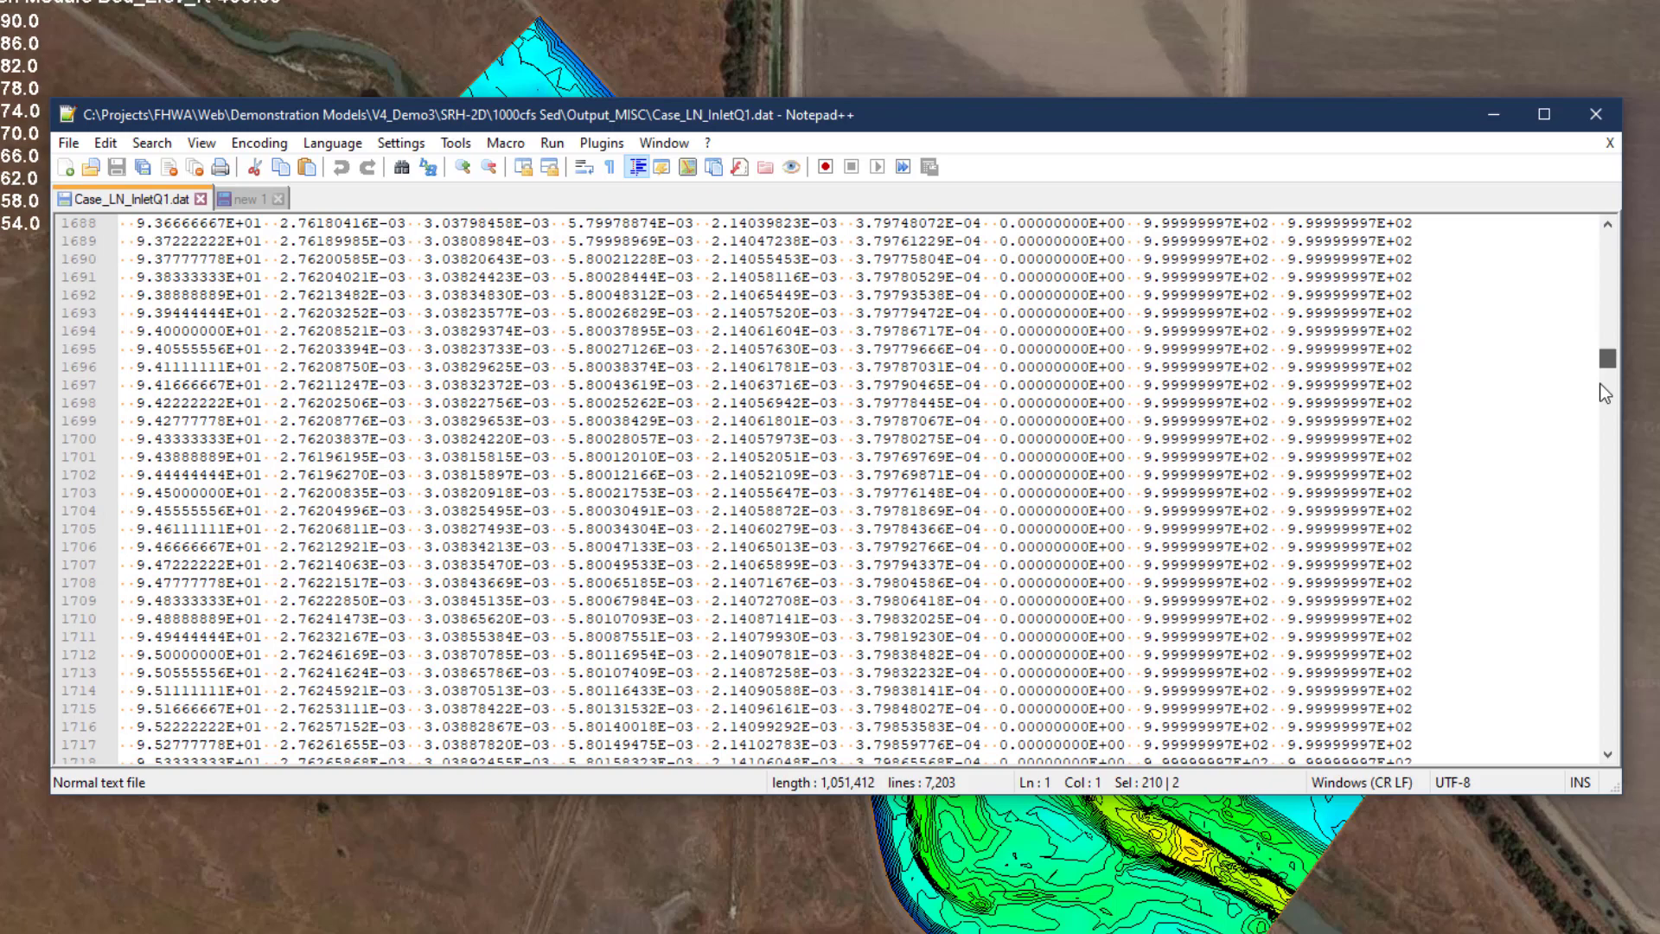
left_click_drag(1607, 360, 1605, 757)
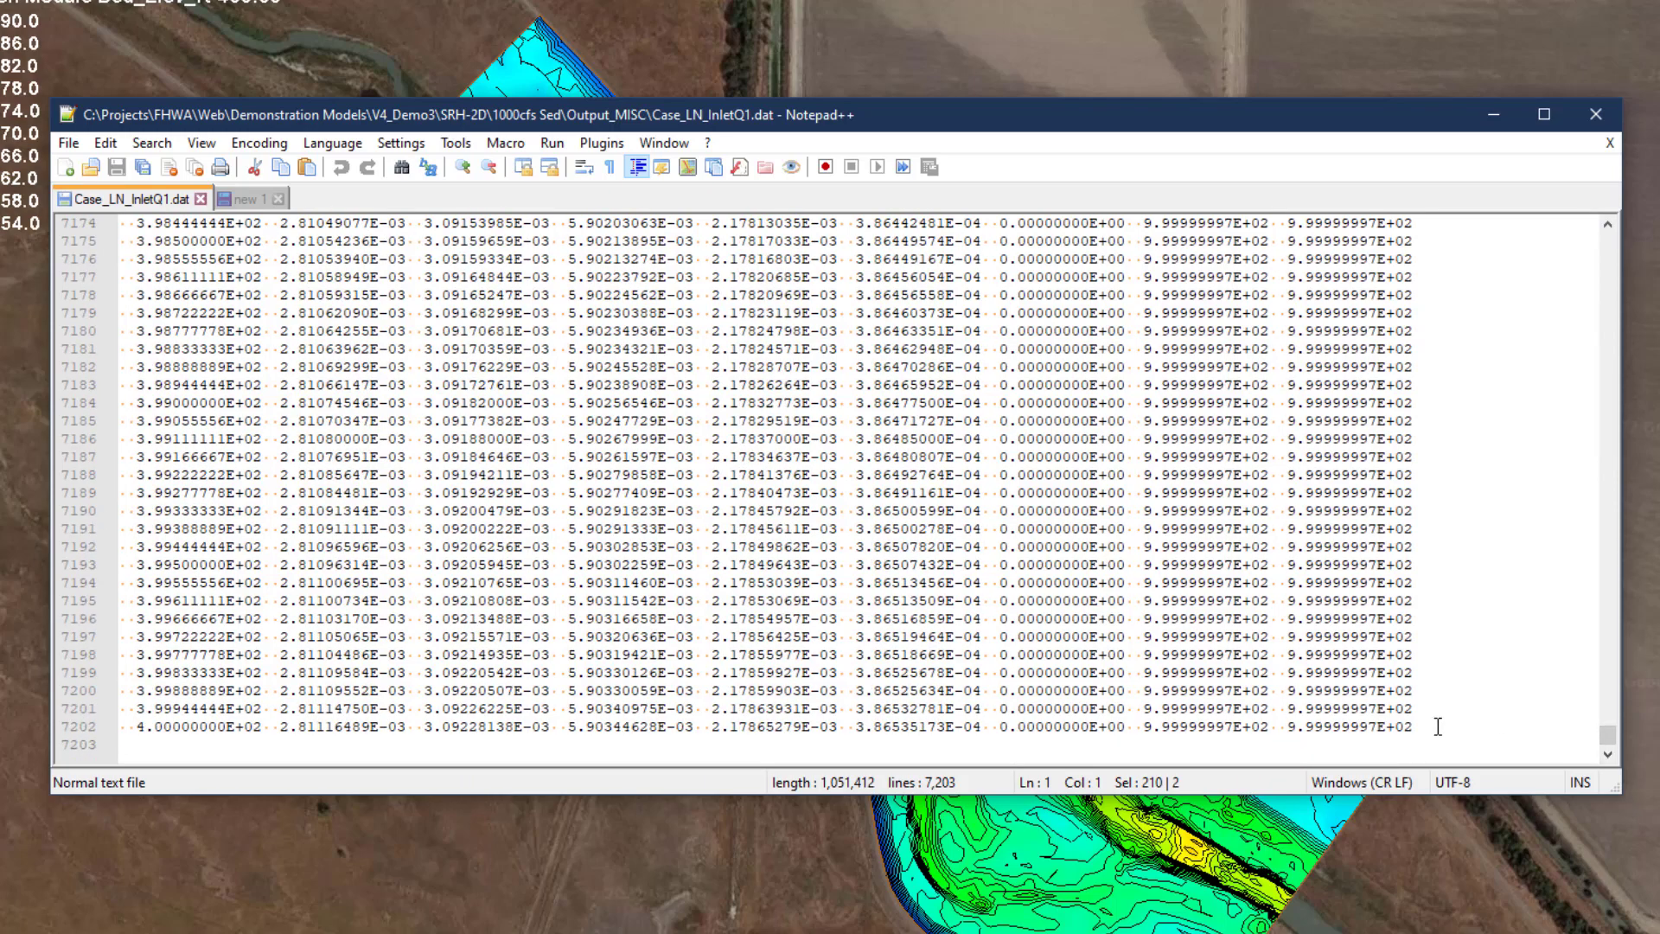
left_click_drag(1436, 728, 110, 735)
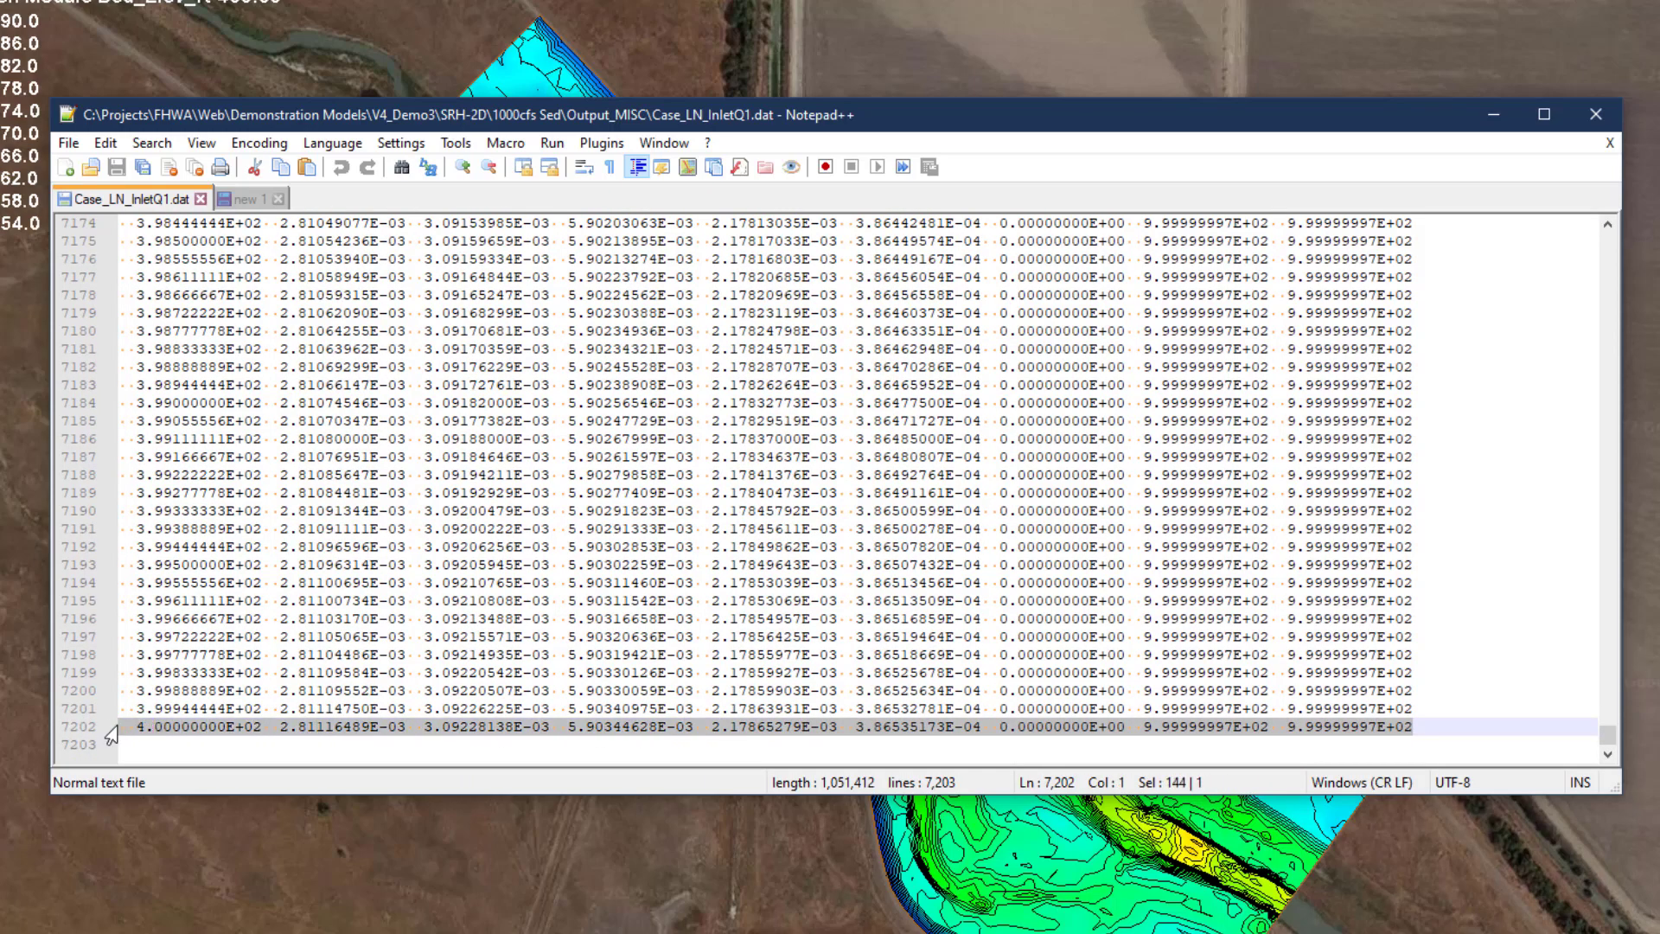
left_click(242, 204)
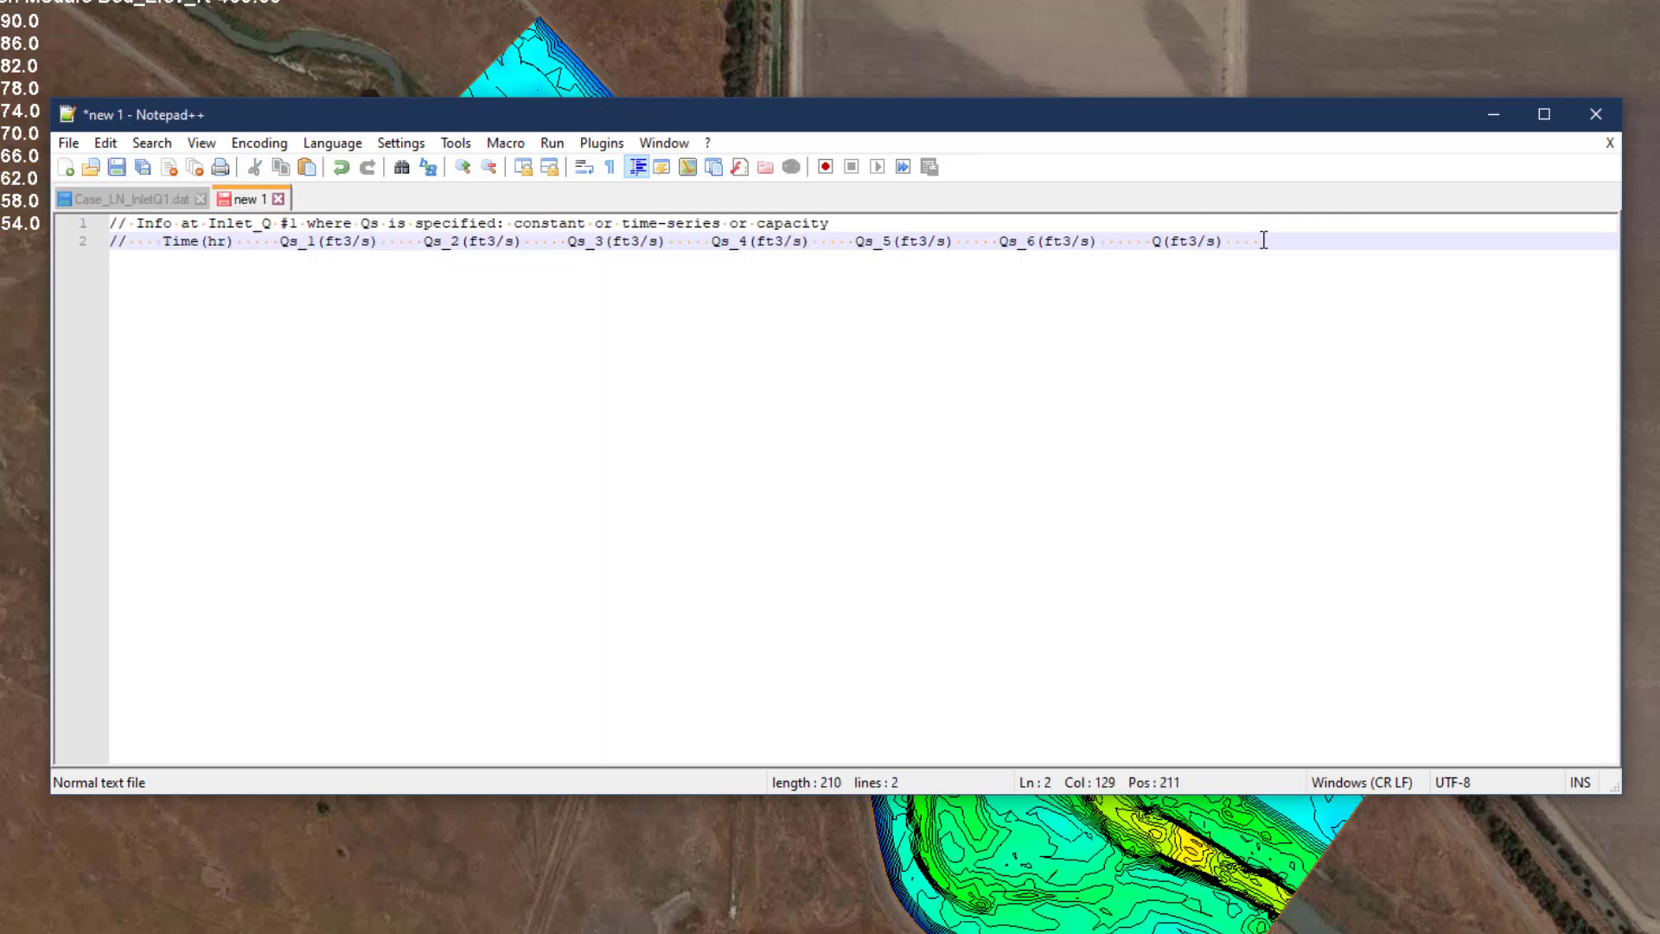
key("Return")
type("4.00000000E+02  2.81116489E-03  3.09228138E-03  5.90344628E-03  2.17865279E-03  3.86535173E-04  0.00000000E+00  9.99999997E+02  9.99999997E+02")
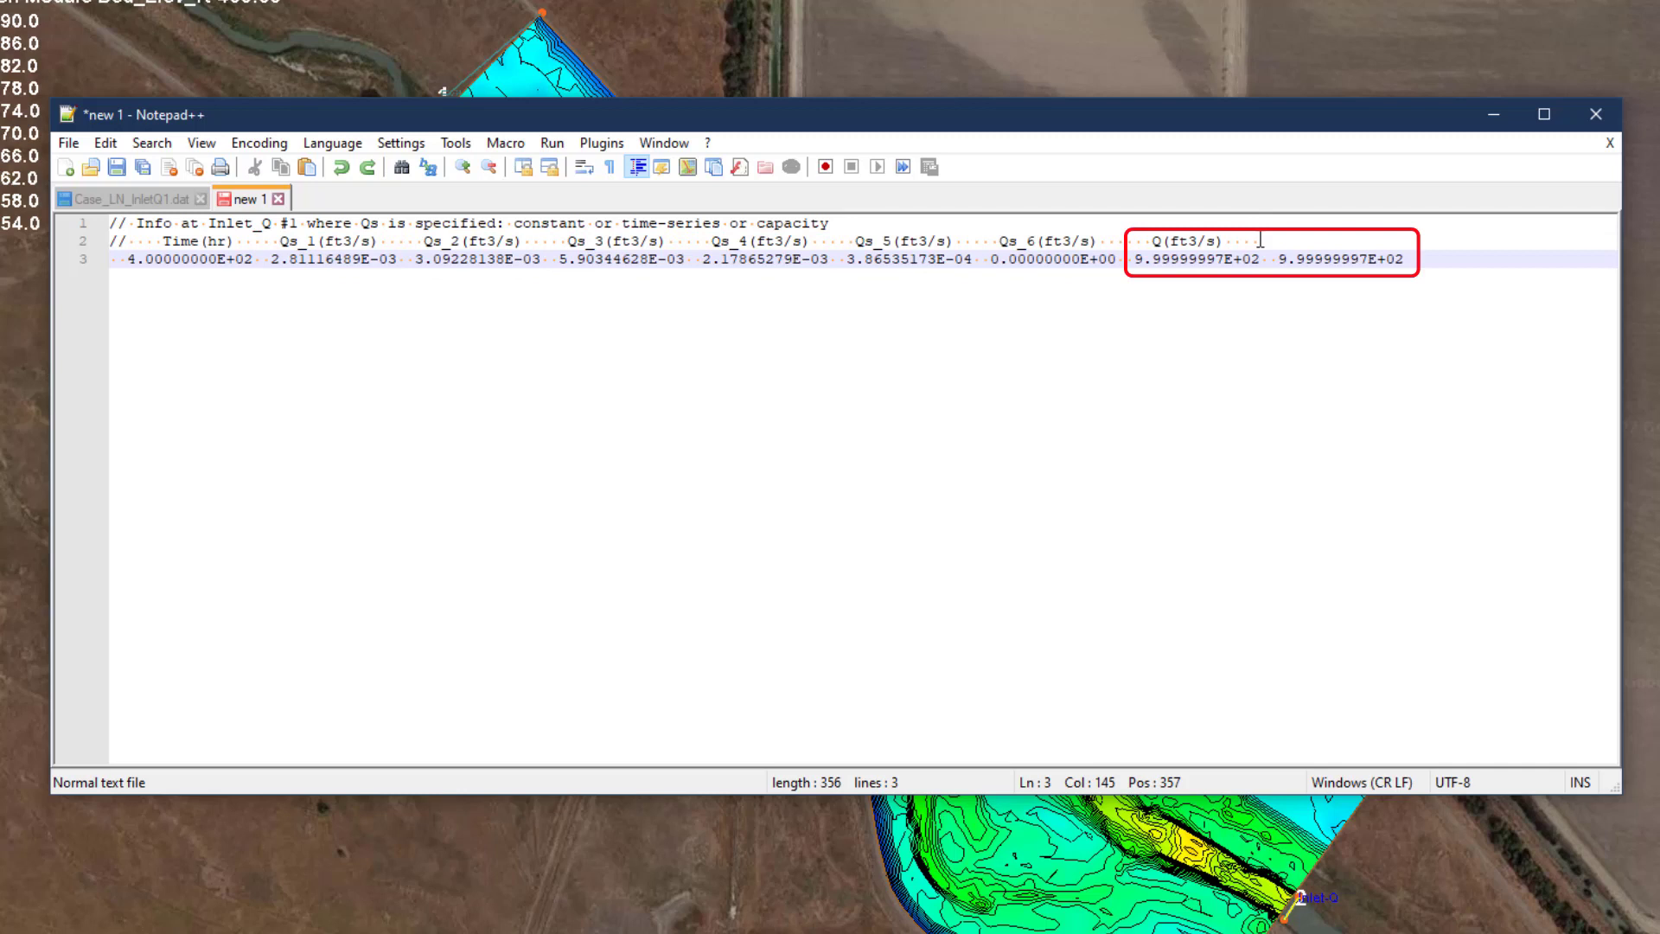
Delete the Q(ft3/s) heading and the last two 9.99999997E+02 values from the data row
left_click_drag(1261, 240, 1100, 239)
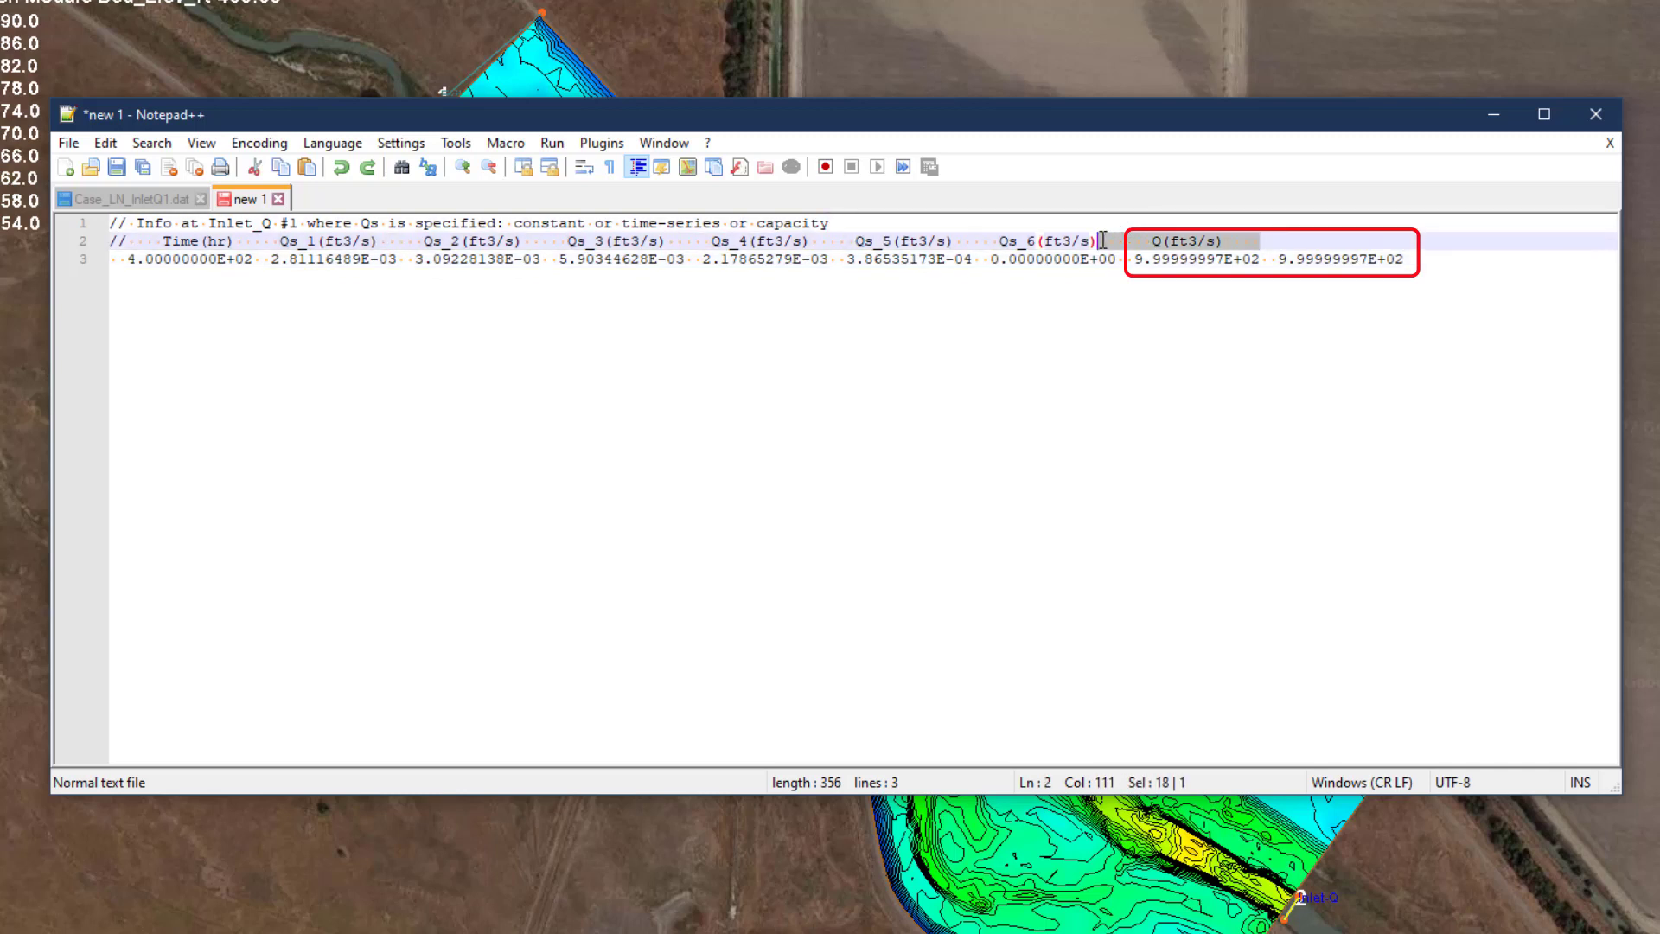
key("Delete")
left_click(1402, 259)
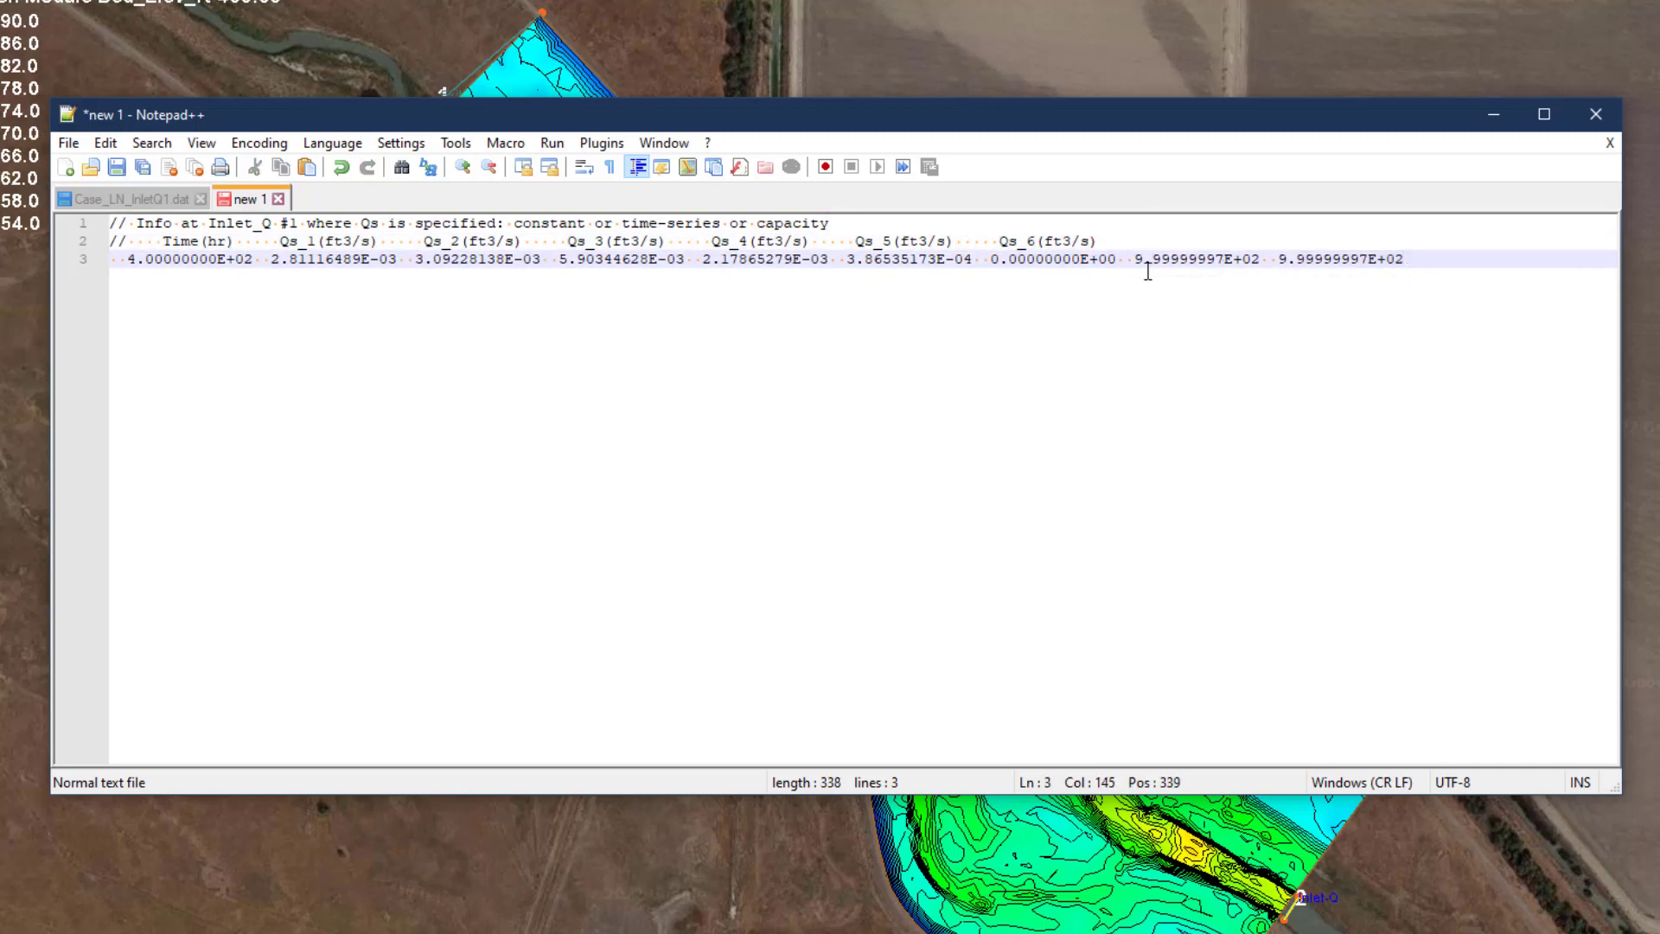
left_click_drag(1119, 264, 1411, 260)
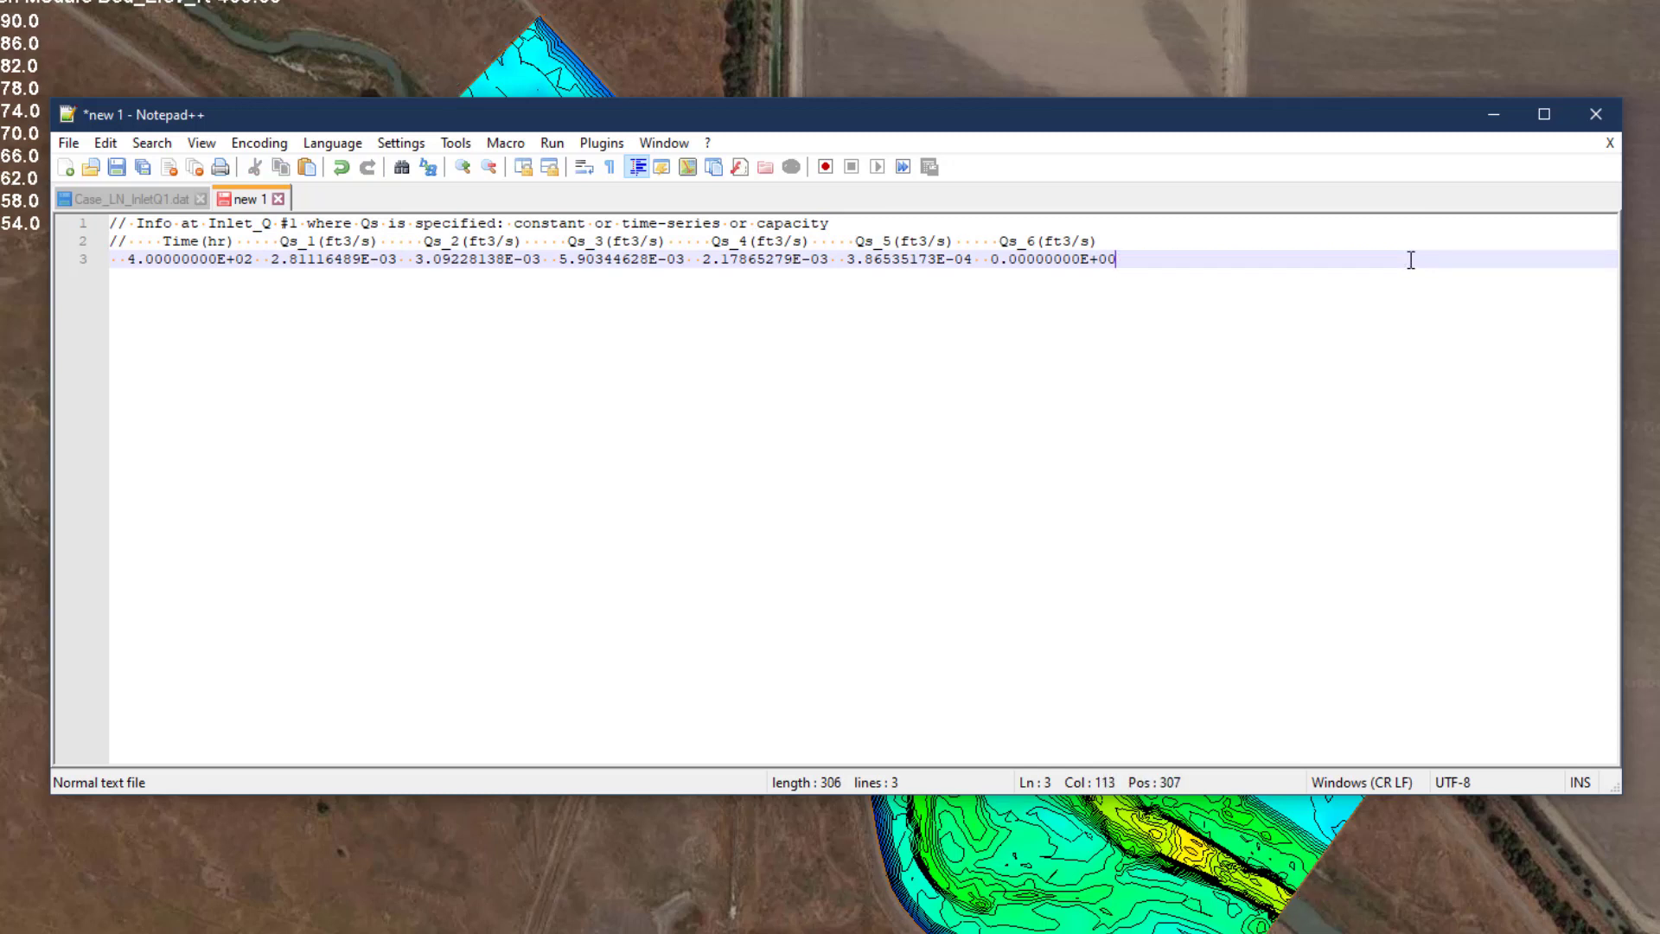
key("Delete")
Copy the six Qs values, leaving out the time, into an Excel worksheet starting at cell E3
left_click_drag(1121, 260, 276, 256)
key("ctrl+c")
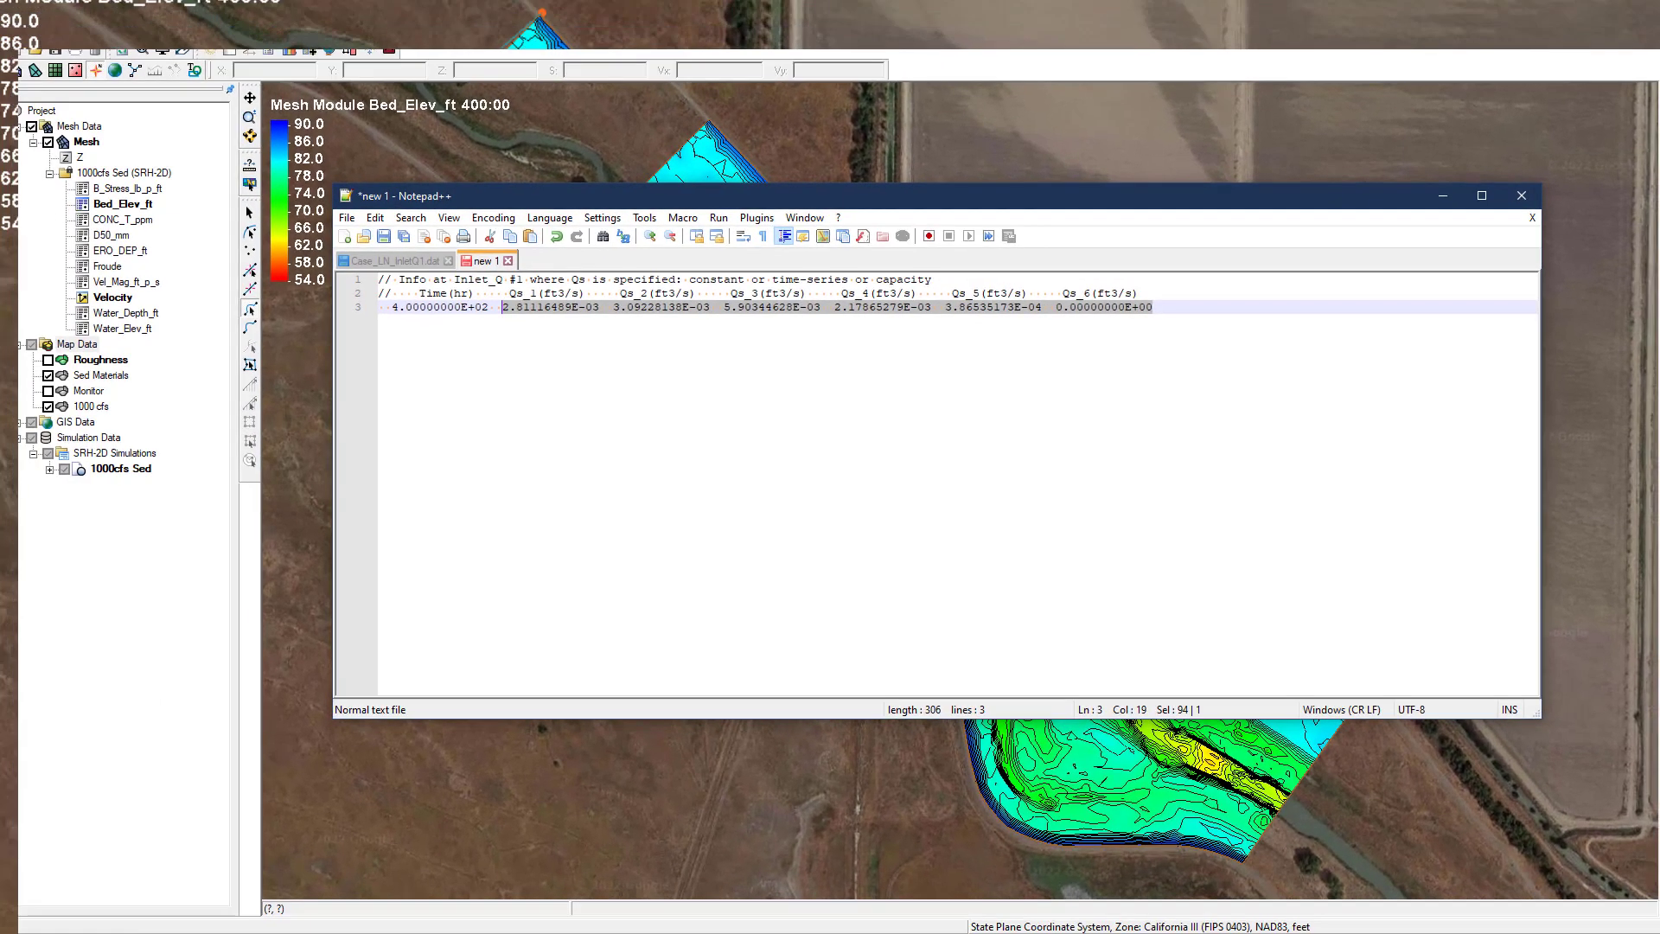
key("alt+Tab")
left_click(520, 542)
key("ctrl+v")
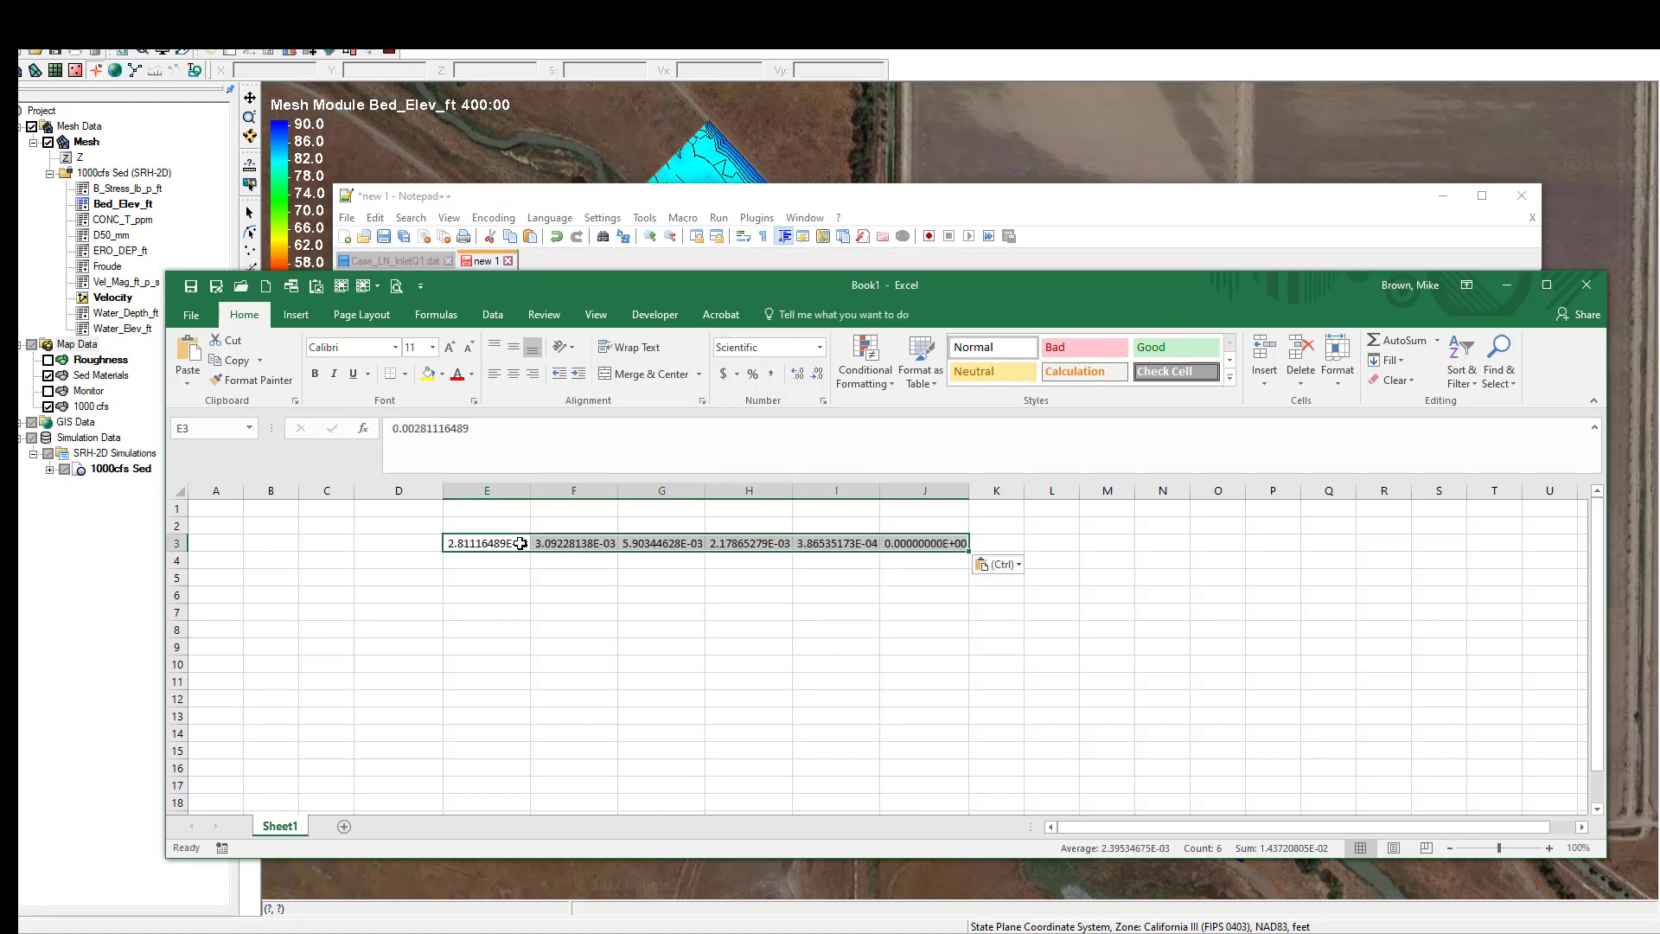
Multiply the sediment rates by five with the formula =E3*5 in E4, filled across to J4
left_click(484, 561)
type("=")
key("Up")
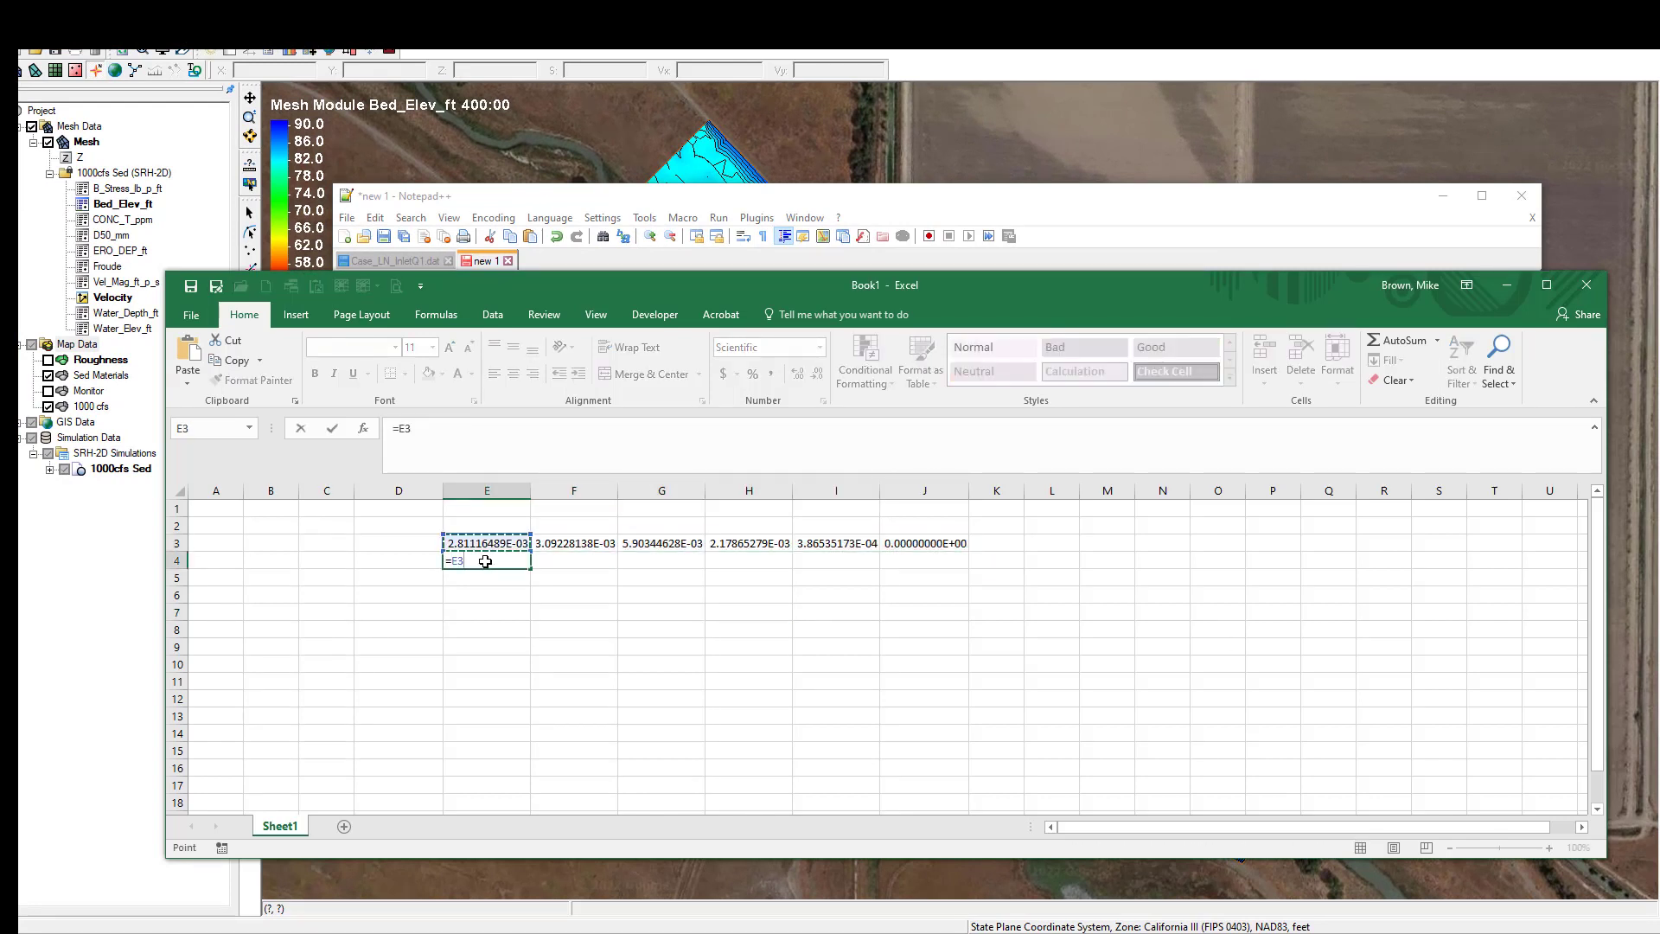
type("*5")
key("Return")
left_click(485, 561)
left_click_drag(530, 568, 960, 561)
Replace the six Qs values in the Notepad++ data row with the multiplied values from E4:J4
key("ctrl+c")
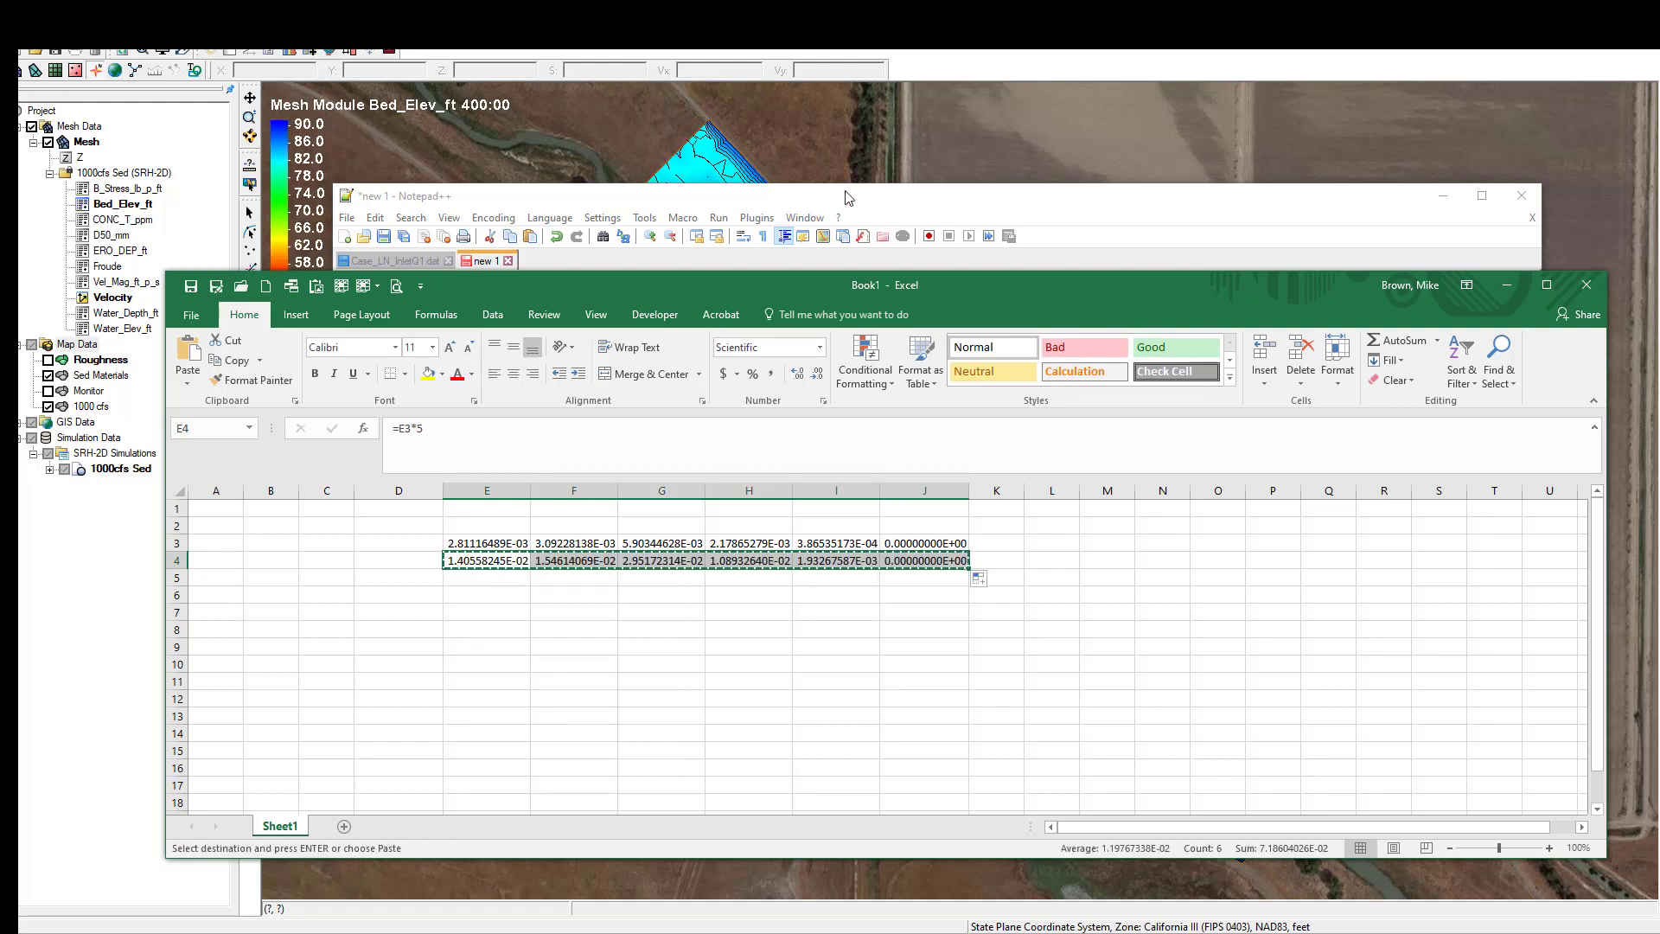
left_click(849, 197)
left_click(505, 306)
left_click_drag(505, 307, 1154, 310)
key("ctrl+v")
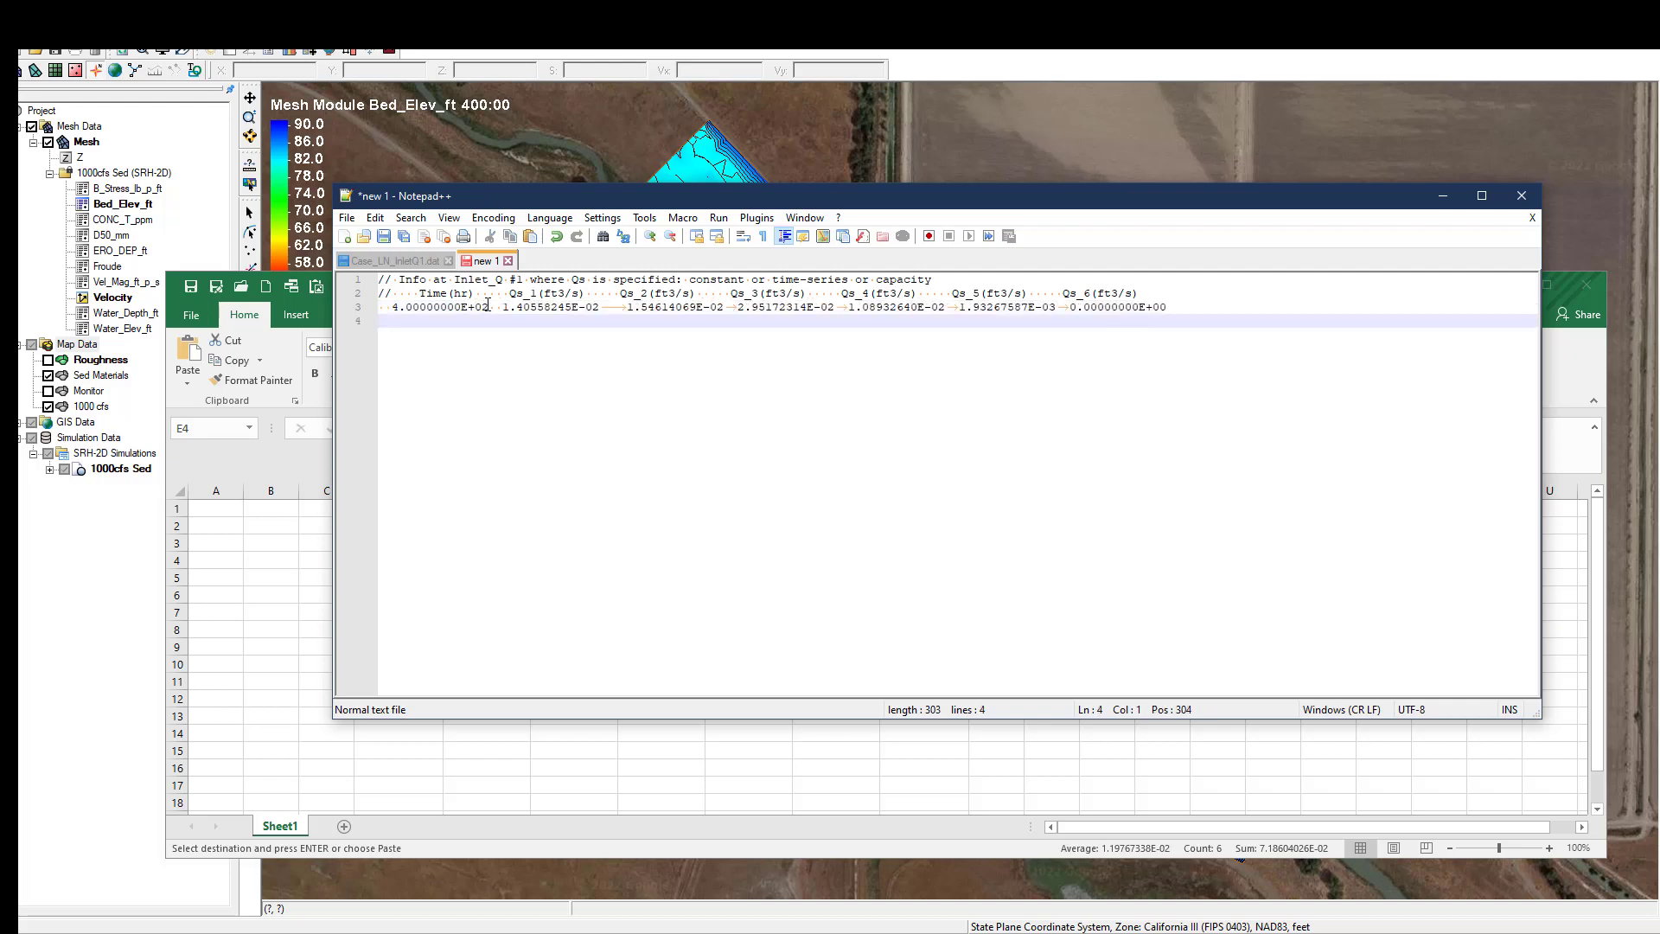
Change the data row's time to 0 and duplicate the whole row on the line below
left_click_drag(487, 306, 395, 308)
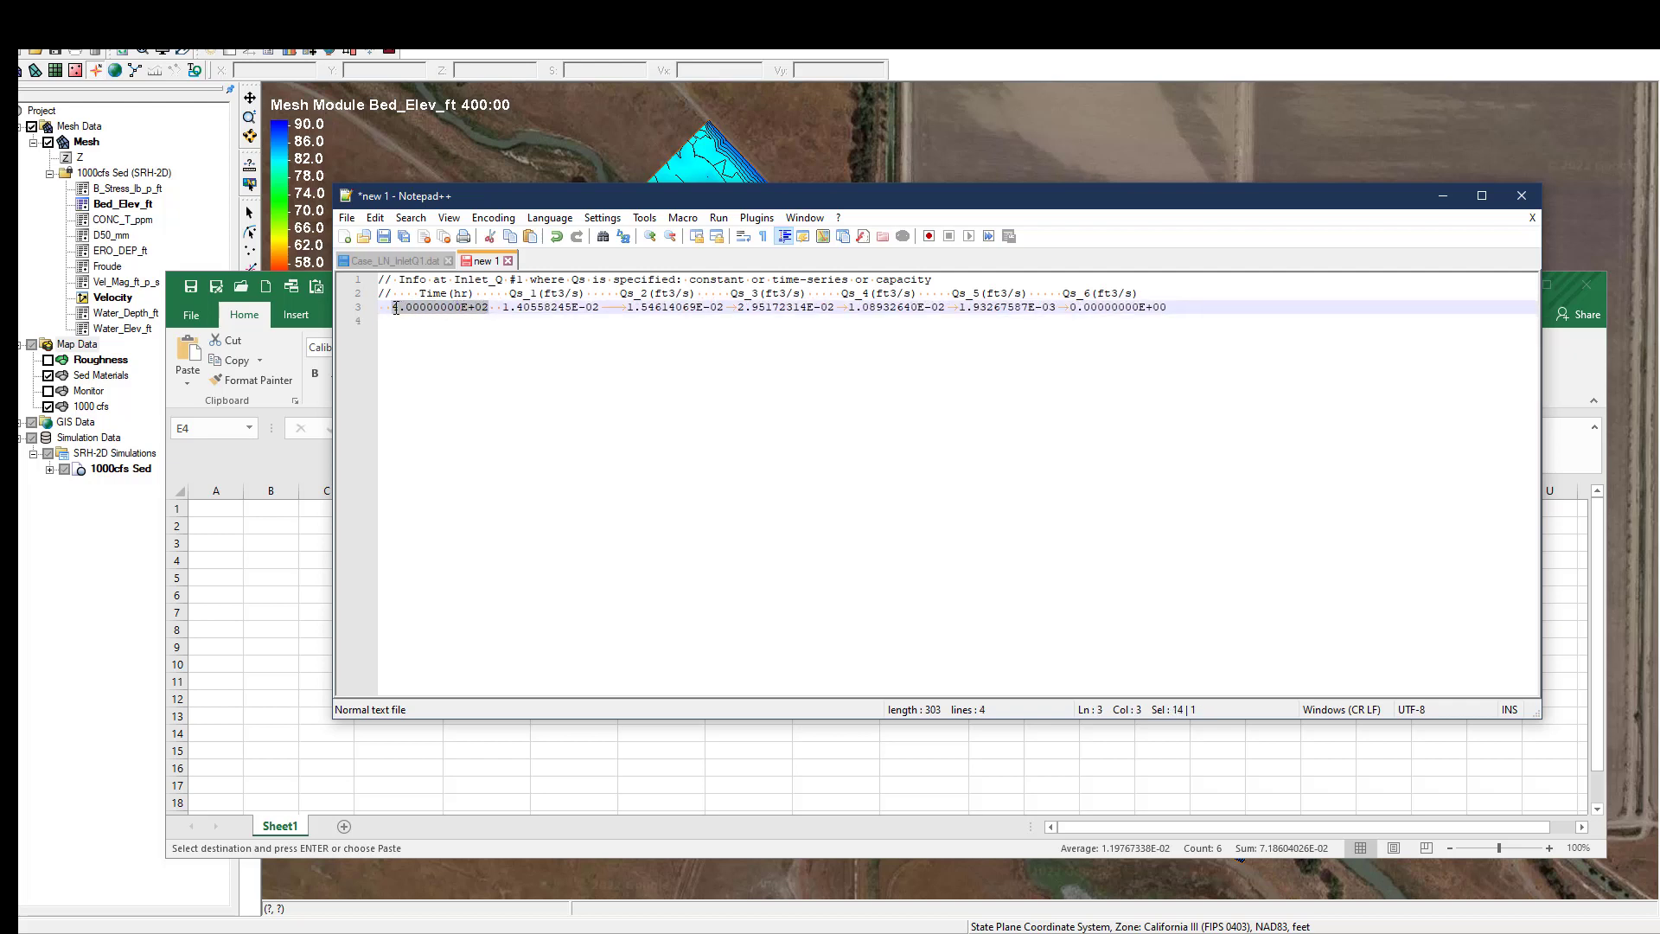
type("0")
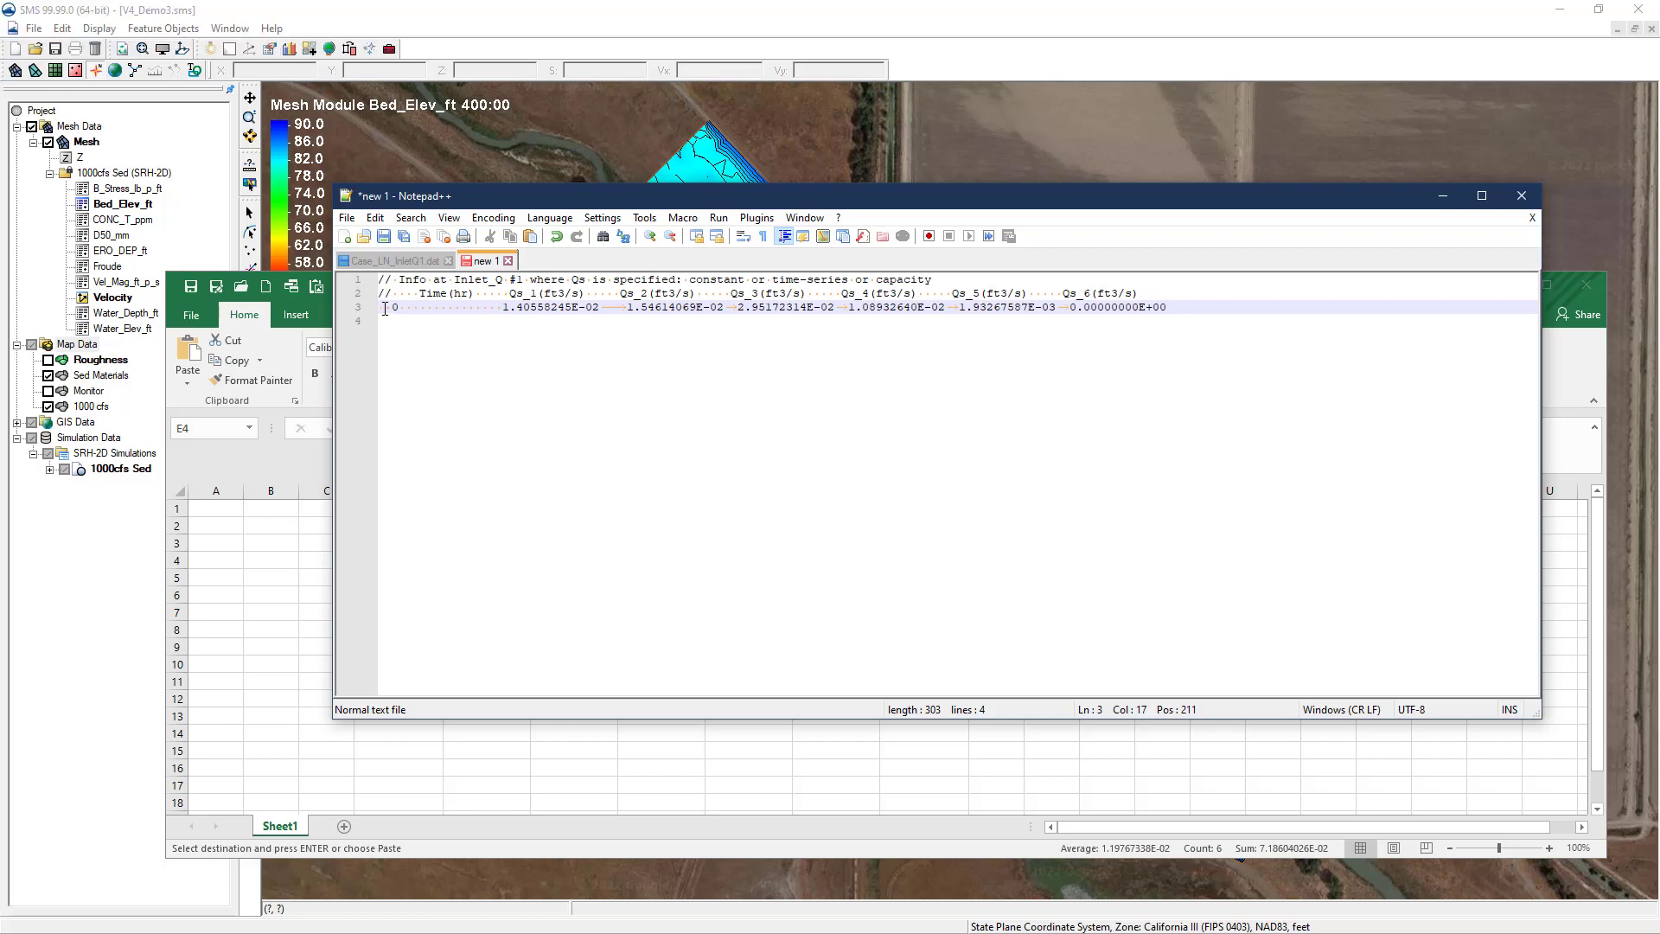
left_click_drag(386, 309, 1169, 303)
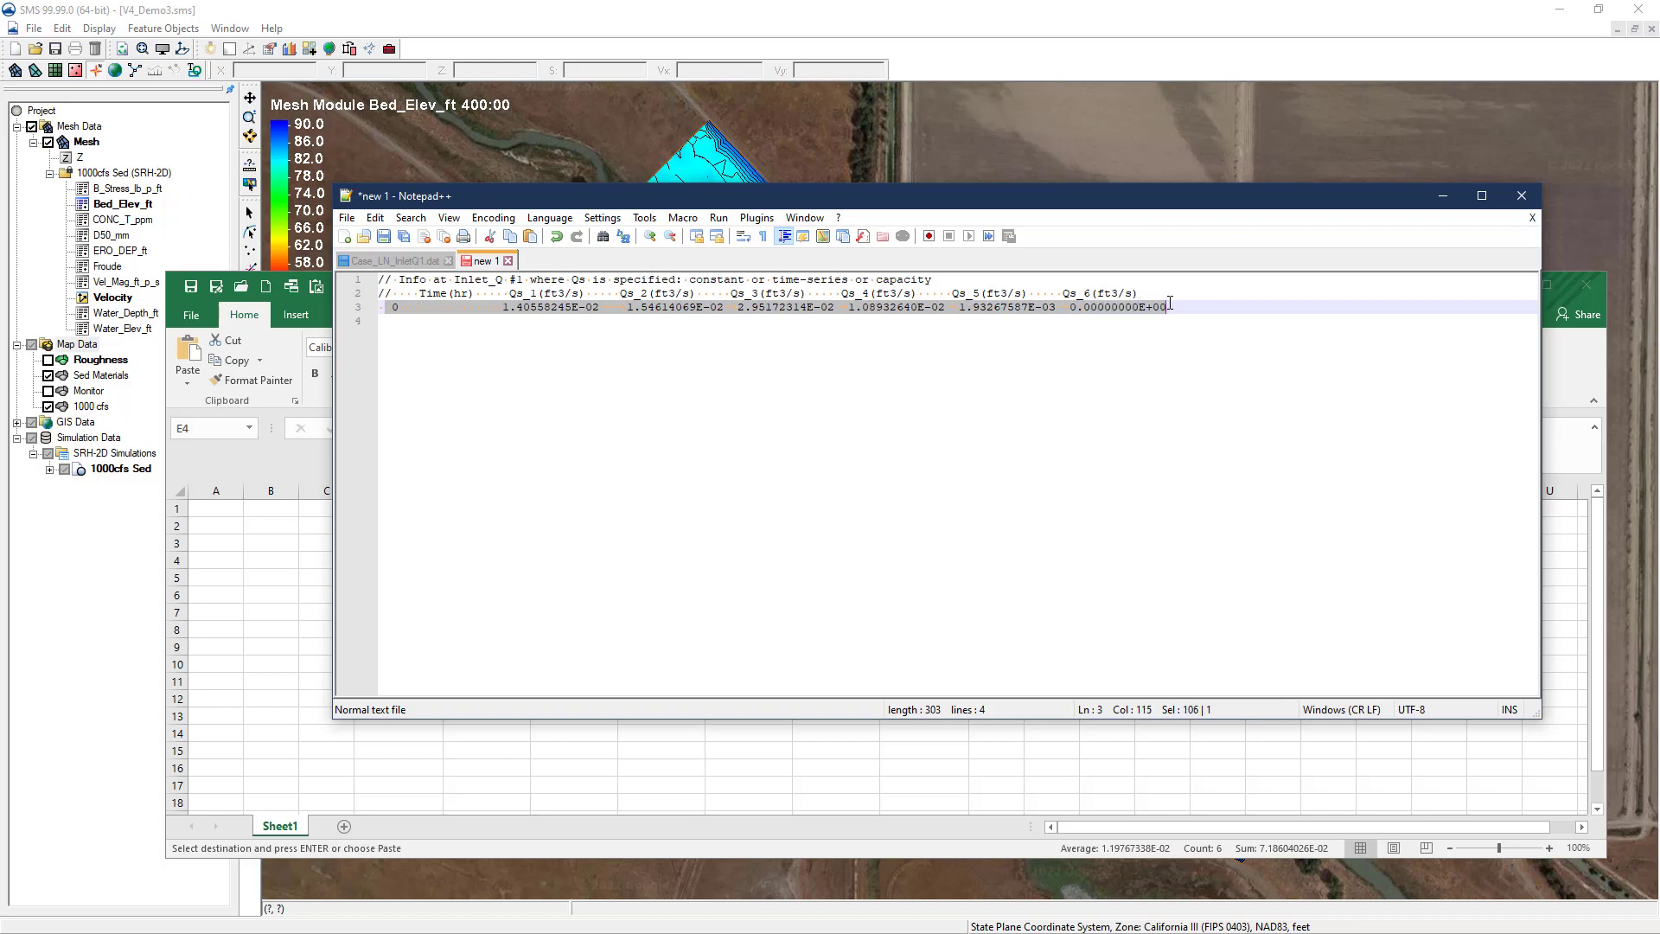
key("ctrl+c")
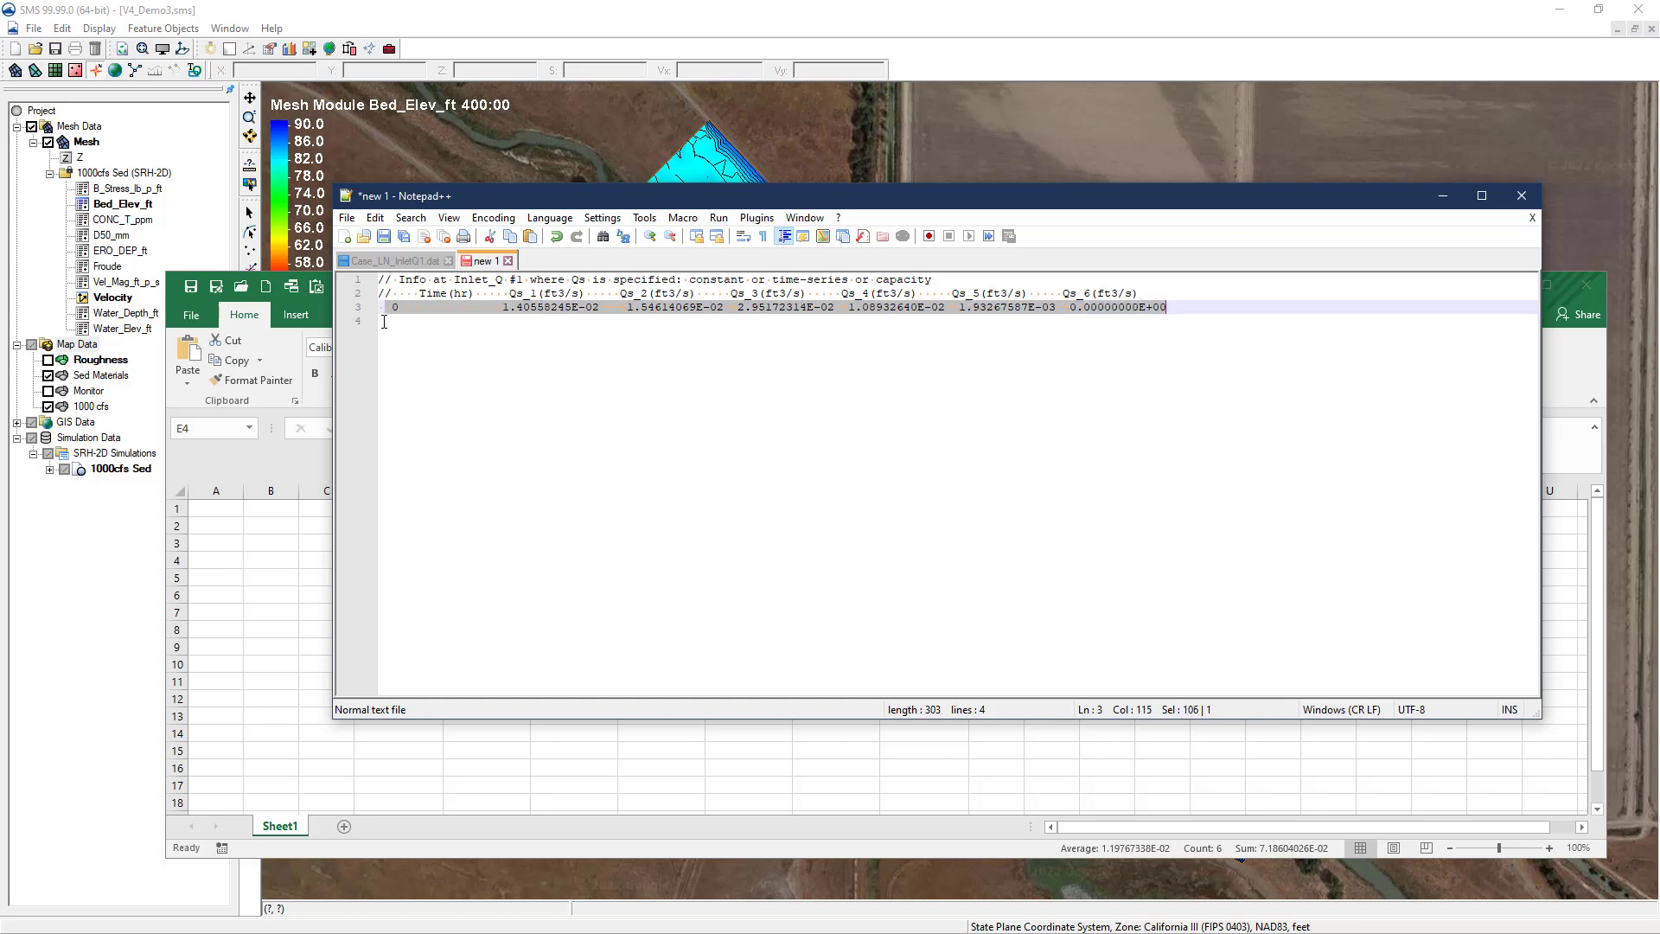
left_click(384, 322)
key("ctrl+v")
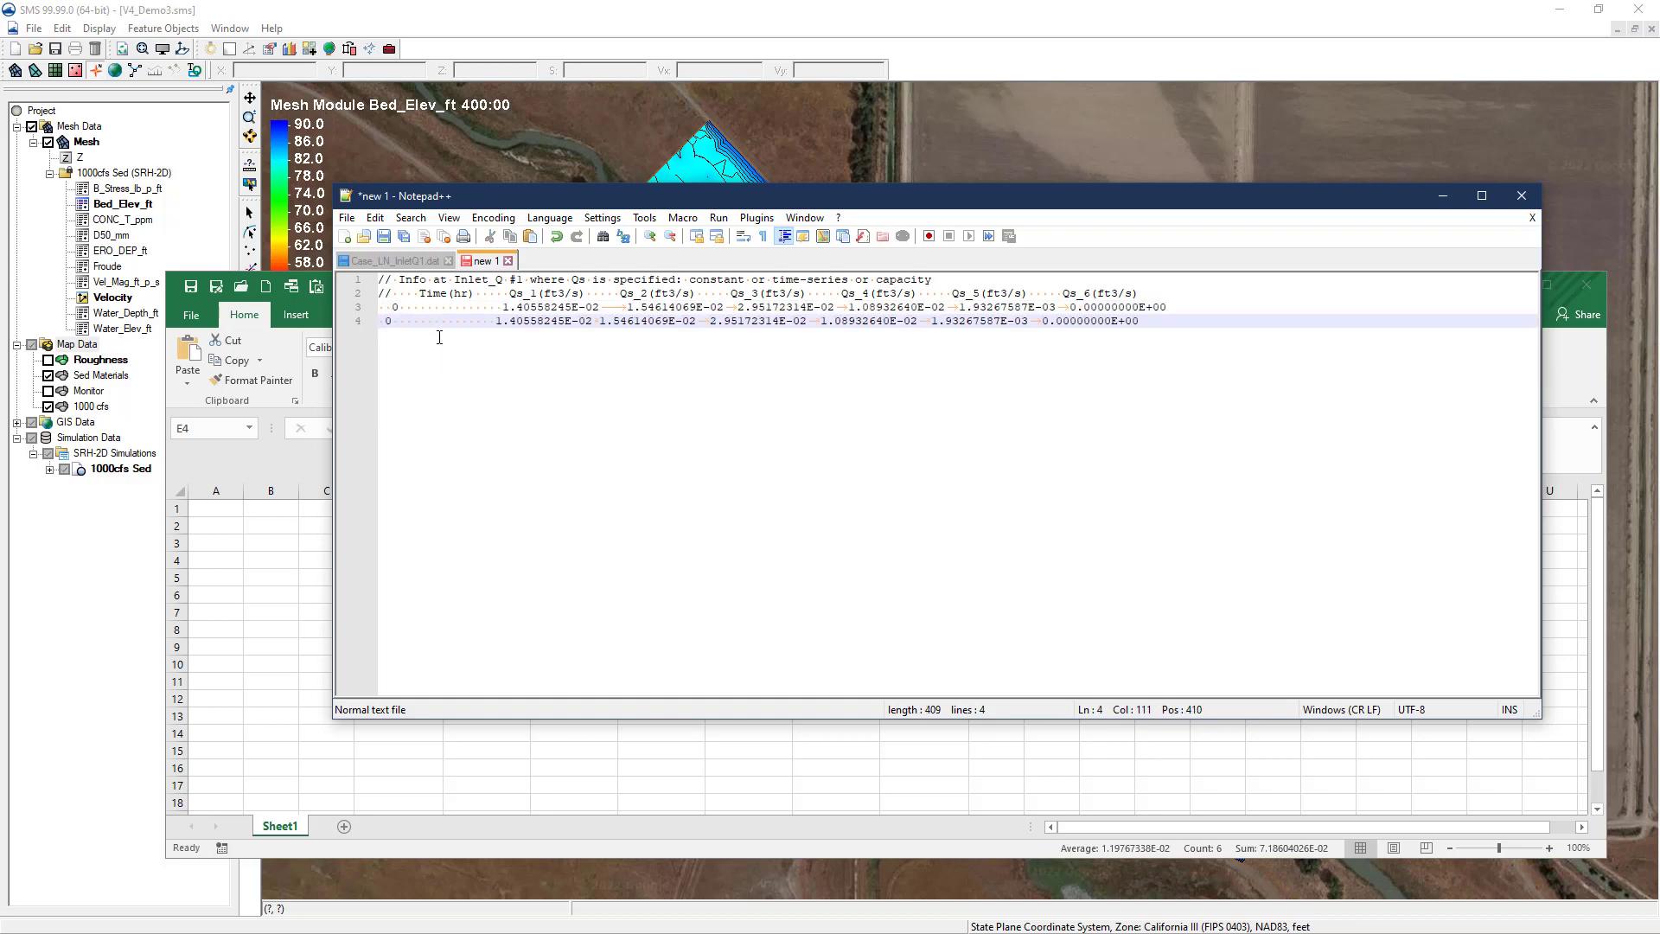
Change the time of the duplicated second data row to 400, keeping its Qs values aligned with the headings
left_click(392, 322)
type("40")
key("End")
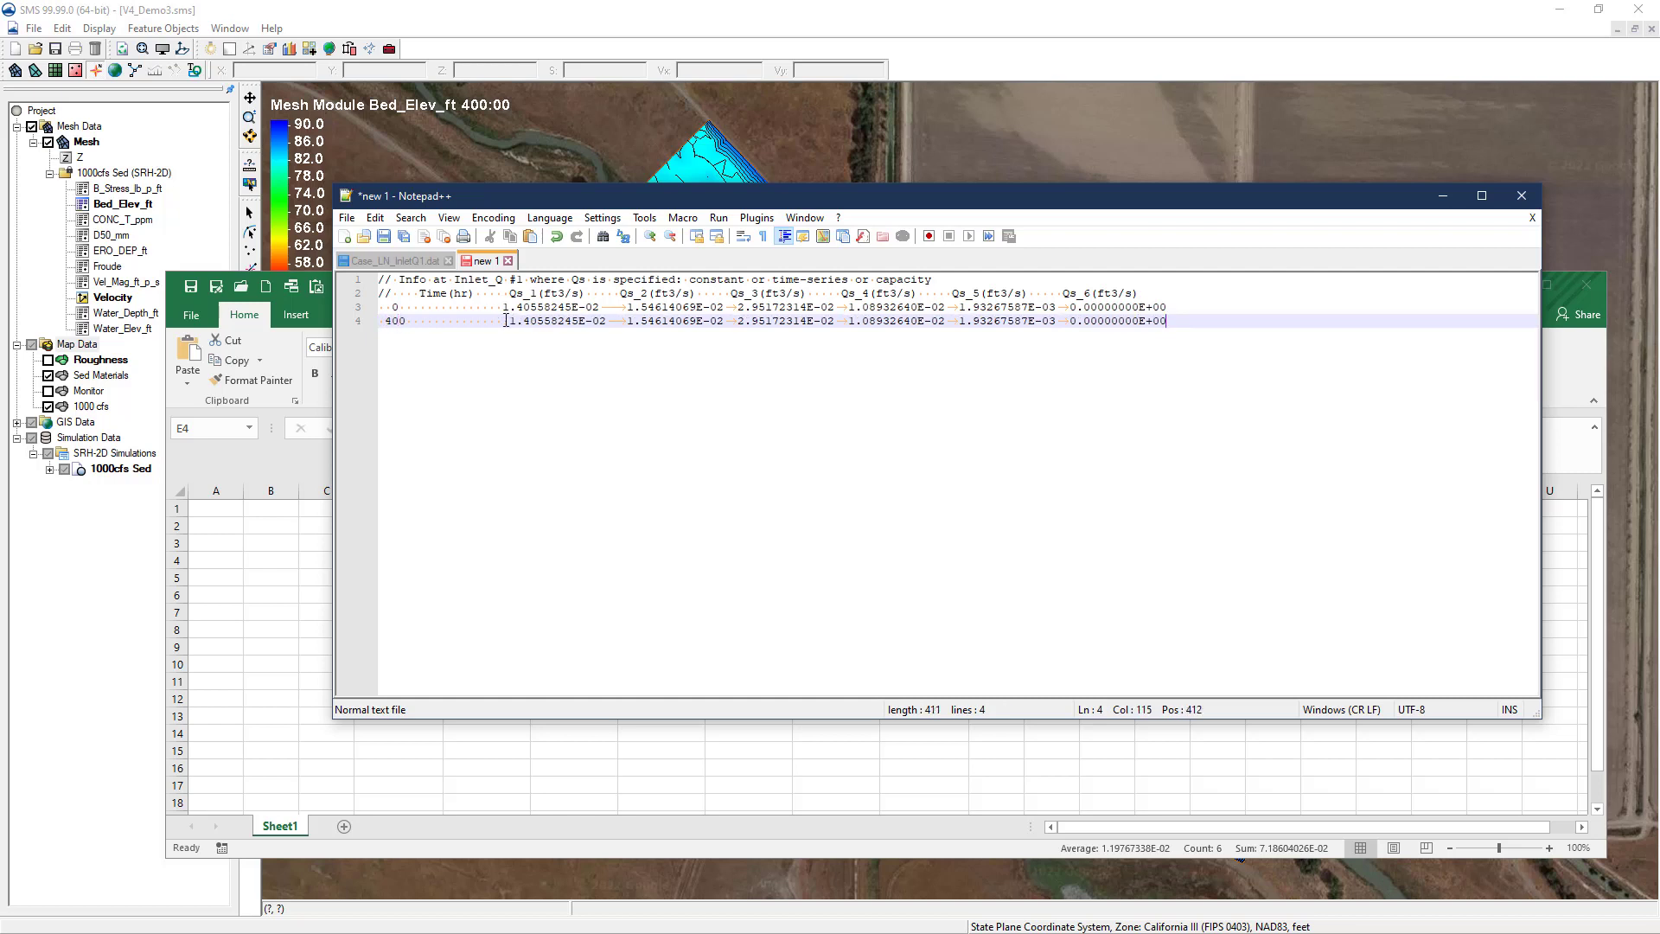
left_click(415, 320)
Switch to SMS and rename the duplicated 1000 cfs (2) coverage as "1000 cfs 5x Sed"
right_click(108, 421)
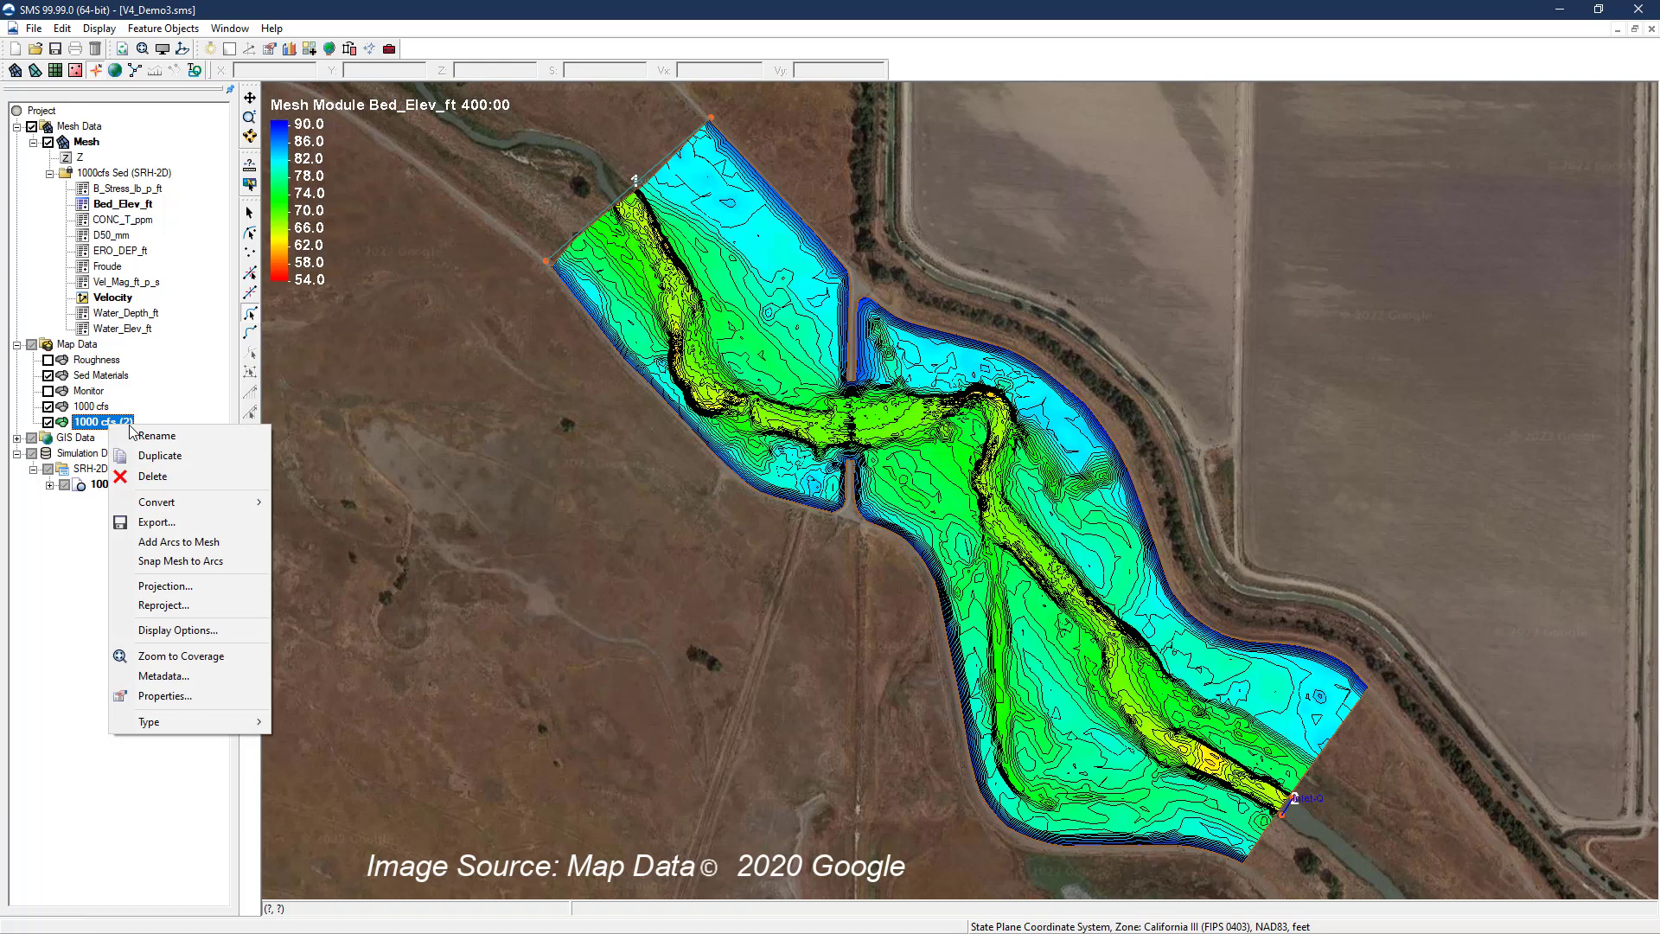
left_click(145, 434)
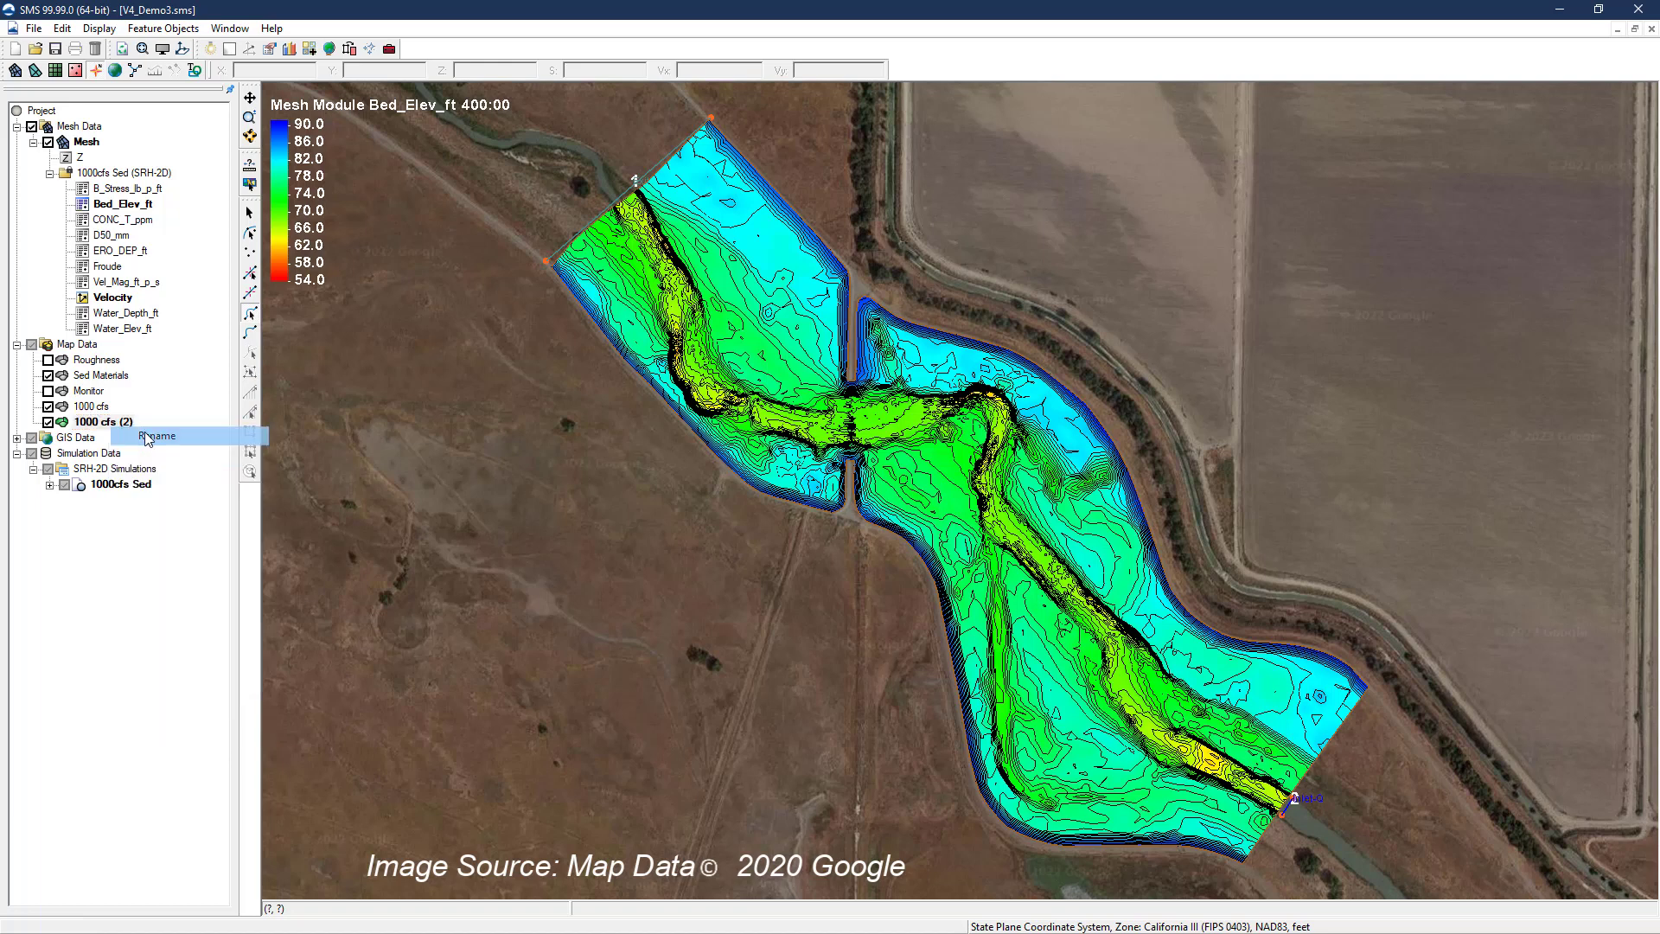
left_click_drag(136, 423, 123, 423)
type("5x Sed")
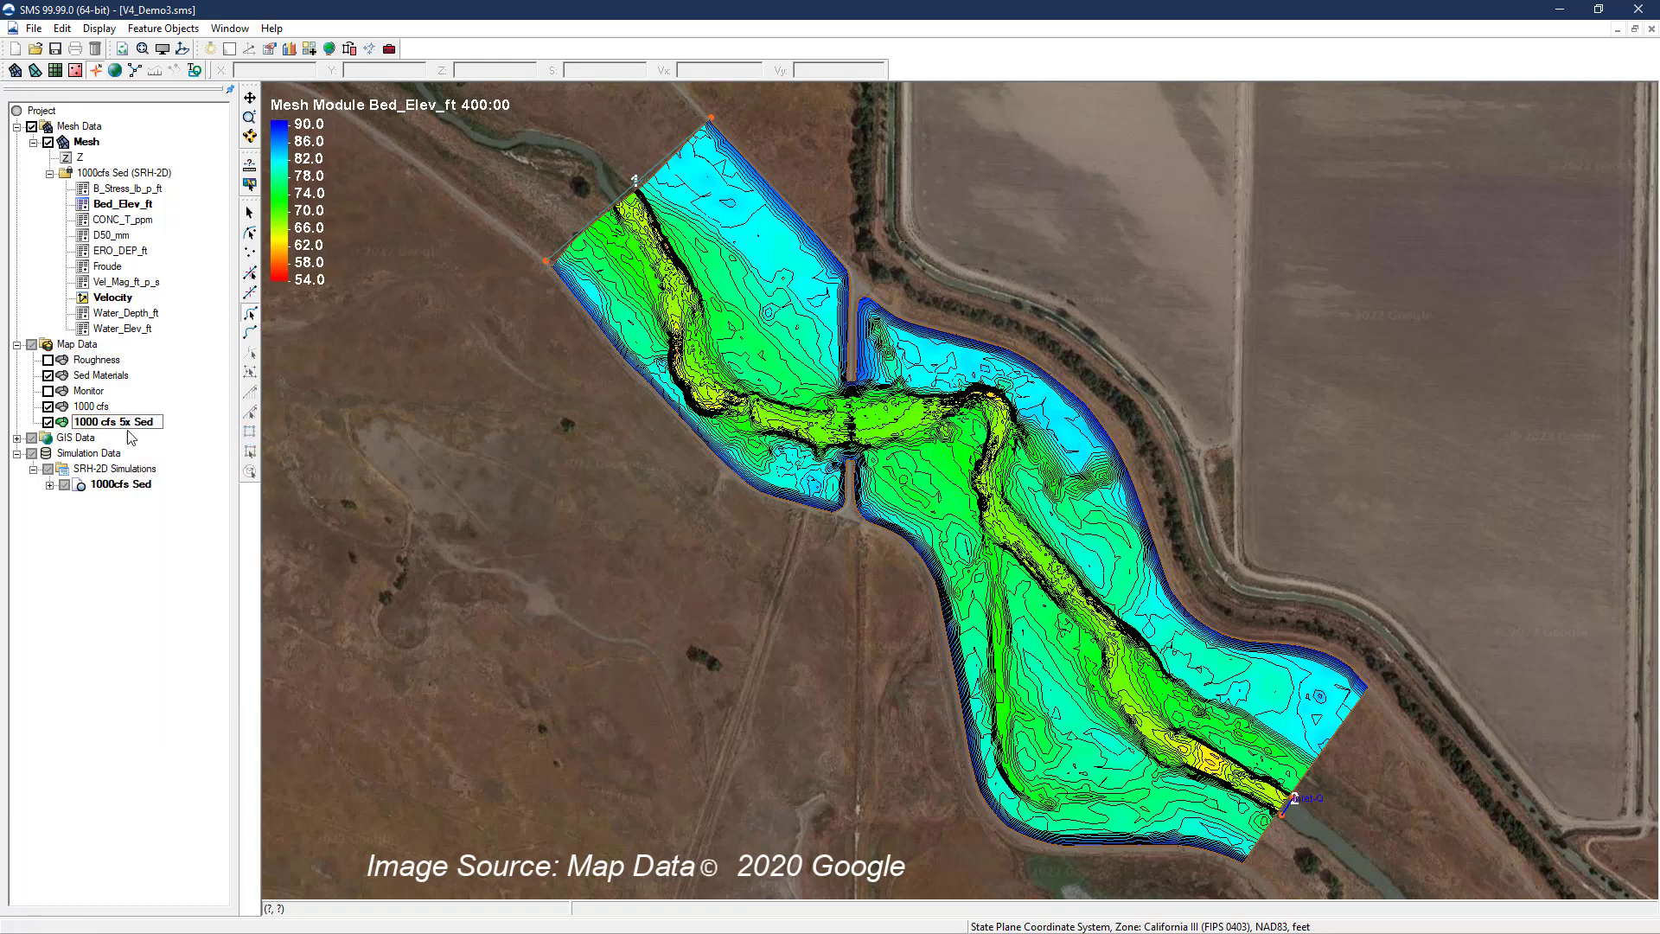
key("Return")
Open the boundary condition of the southeastern inflow arc in the 5x coverage and set its sediment discharge type to File
left_click(250, 314)
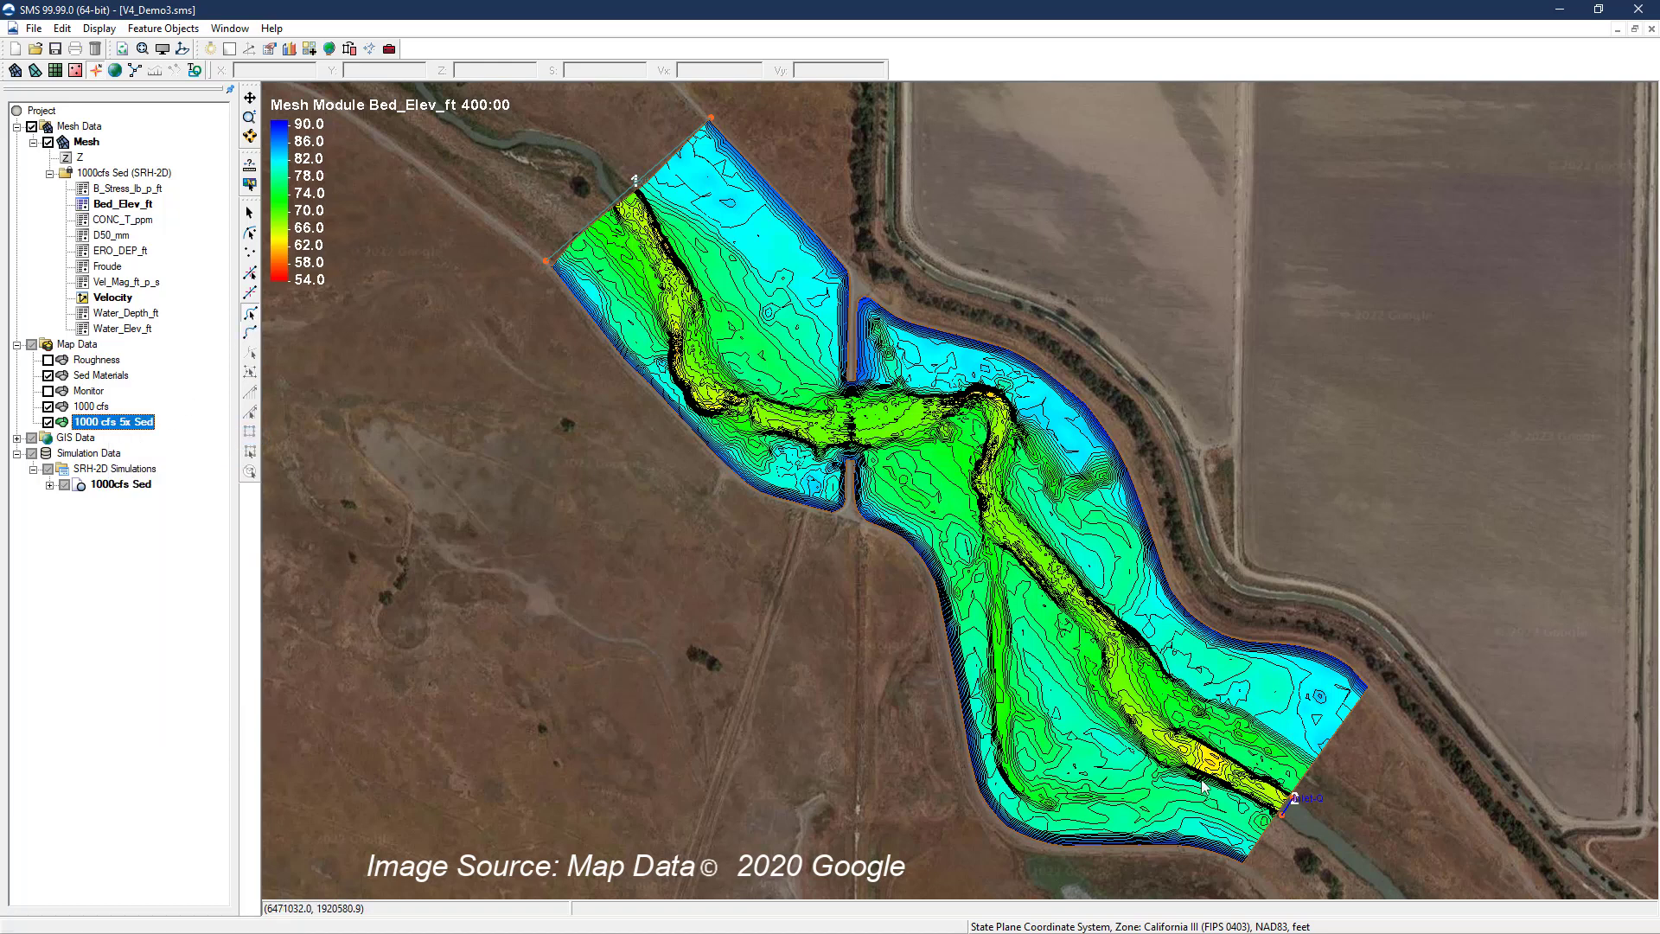
left_click(1285, 806)
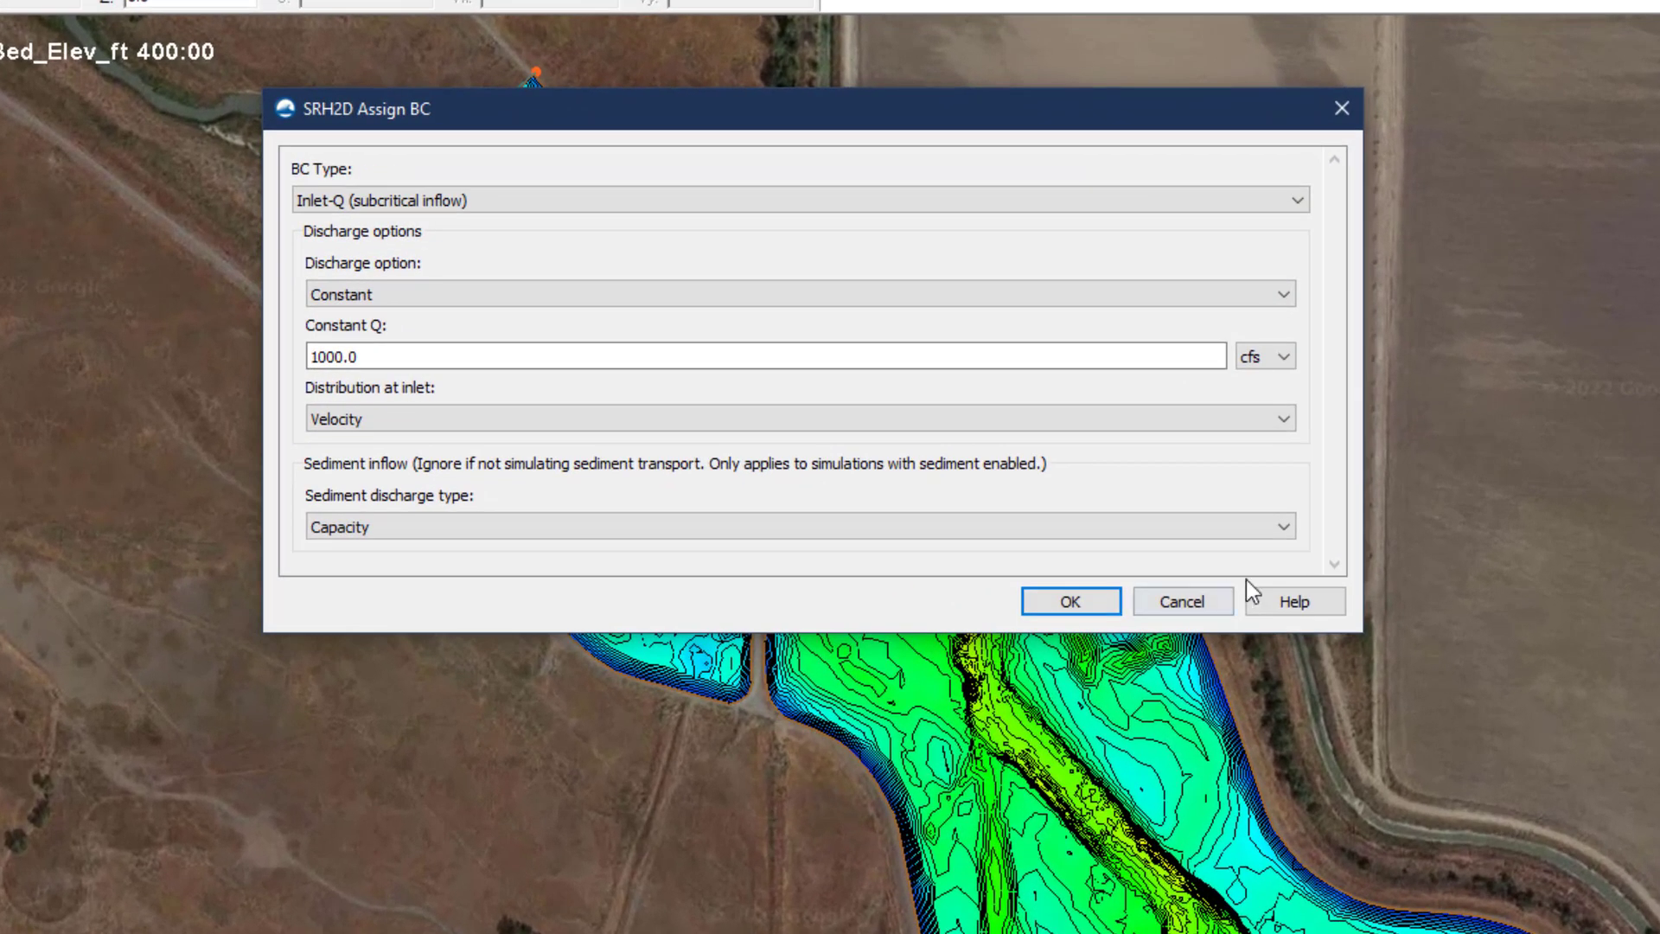
left_click(1259, 499)
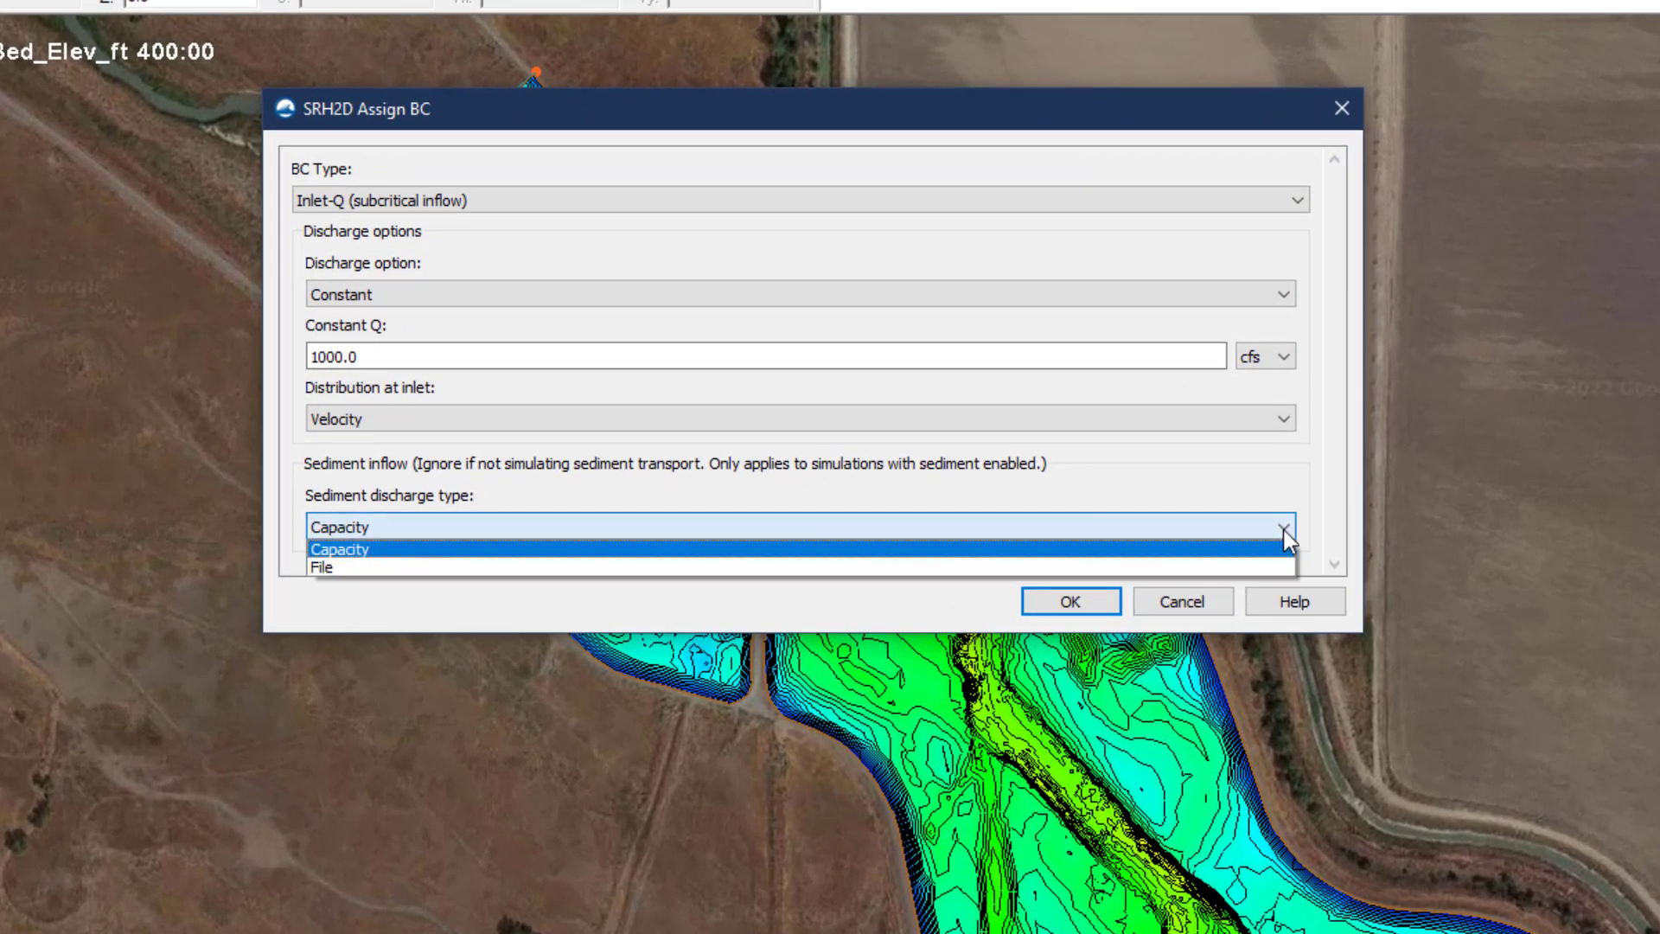
left_click(794, 567)
scroll(1336, 458, "down", 2)
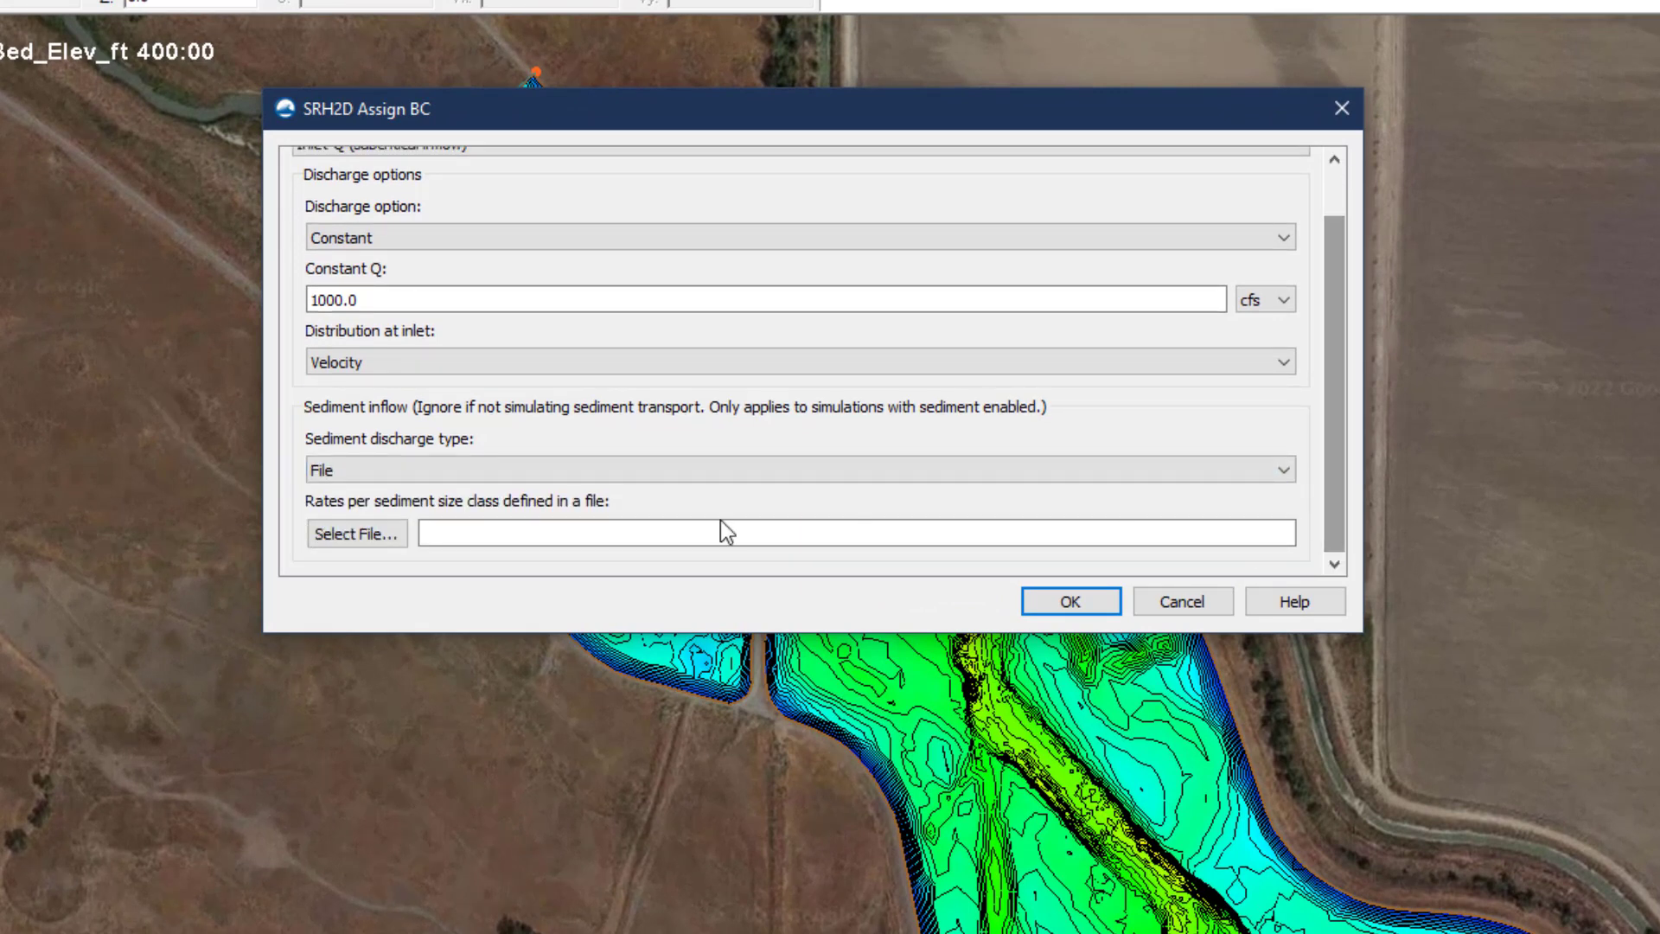
Assign "5x SEdiment Capacity.txt" from the V4_Demo3/SRH-2D folder as the inlet's sediment rate file and accept the boundary condition
left_click(391, 532)
scroll(853, 624, "down", 6)
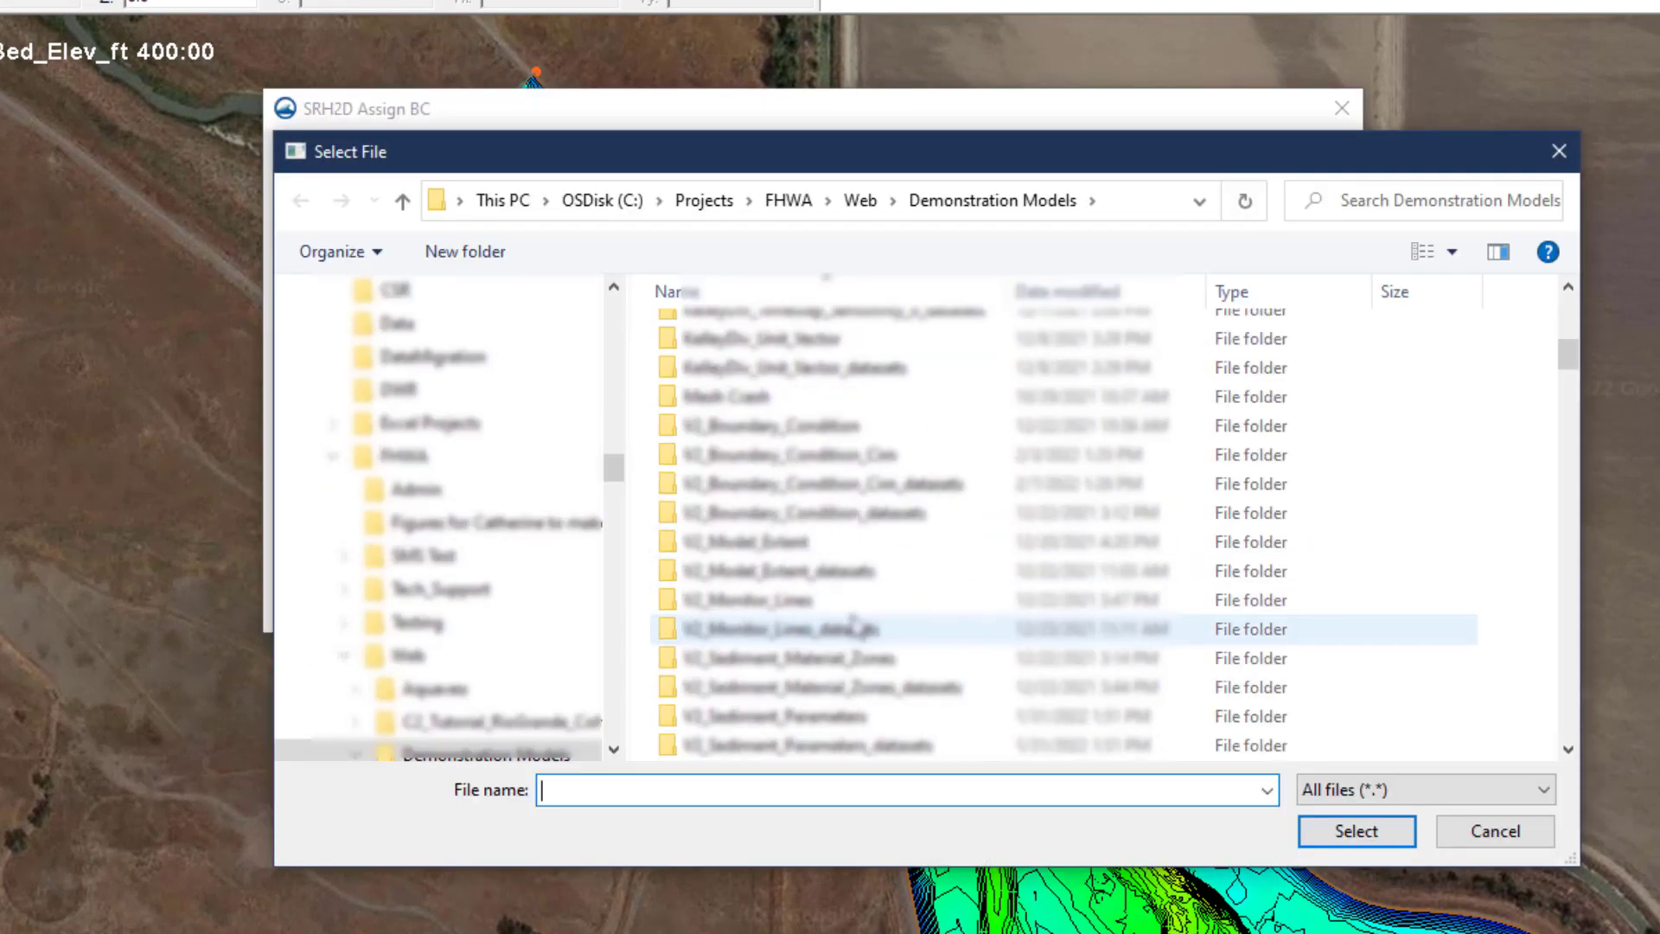
scroll(854, 625, "down", 3)
double_click(745, 685)
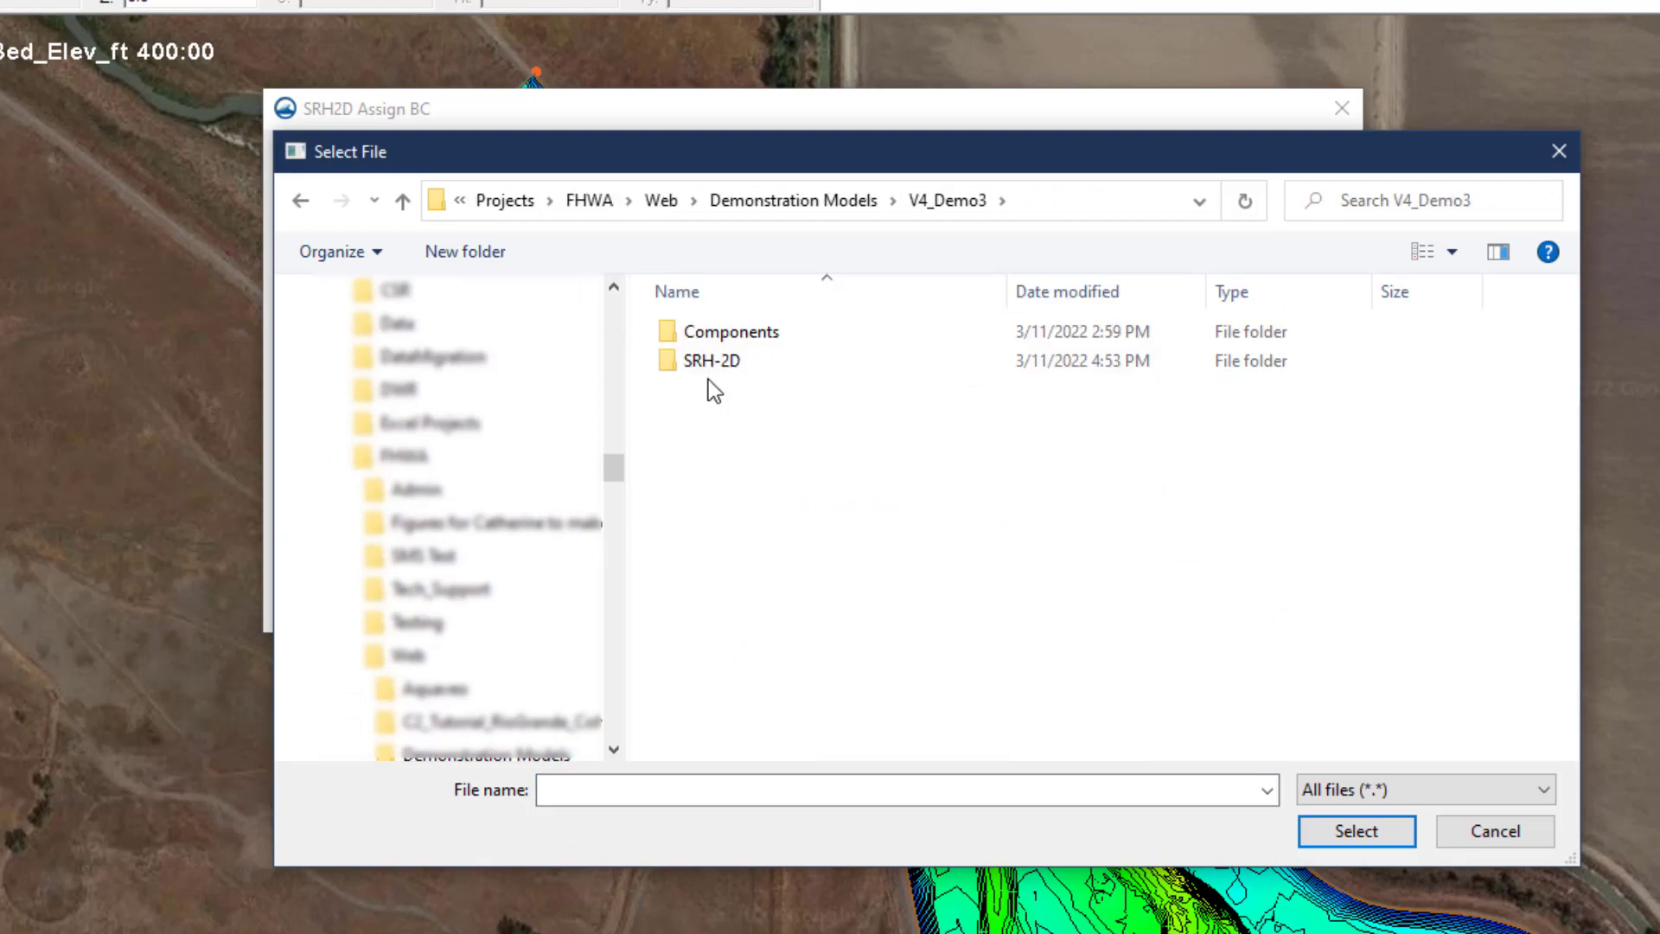
double_click(711, 364)
left_click(740, 363)
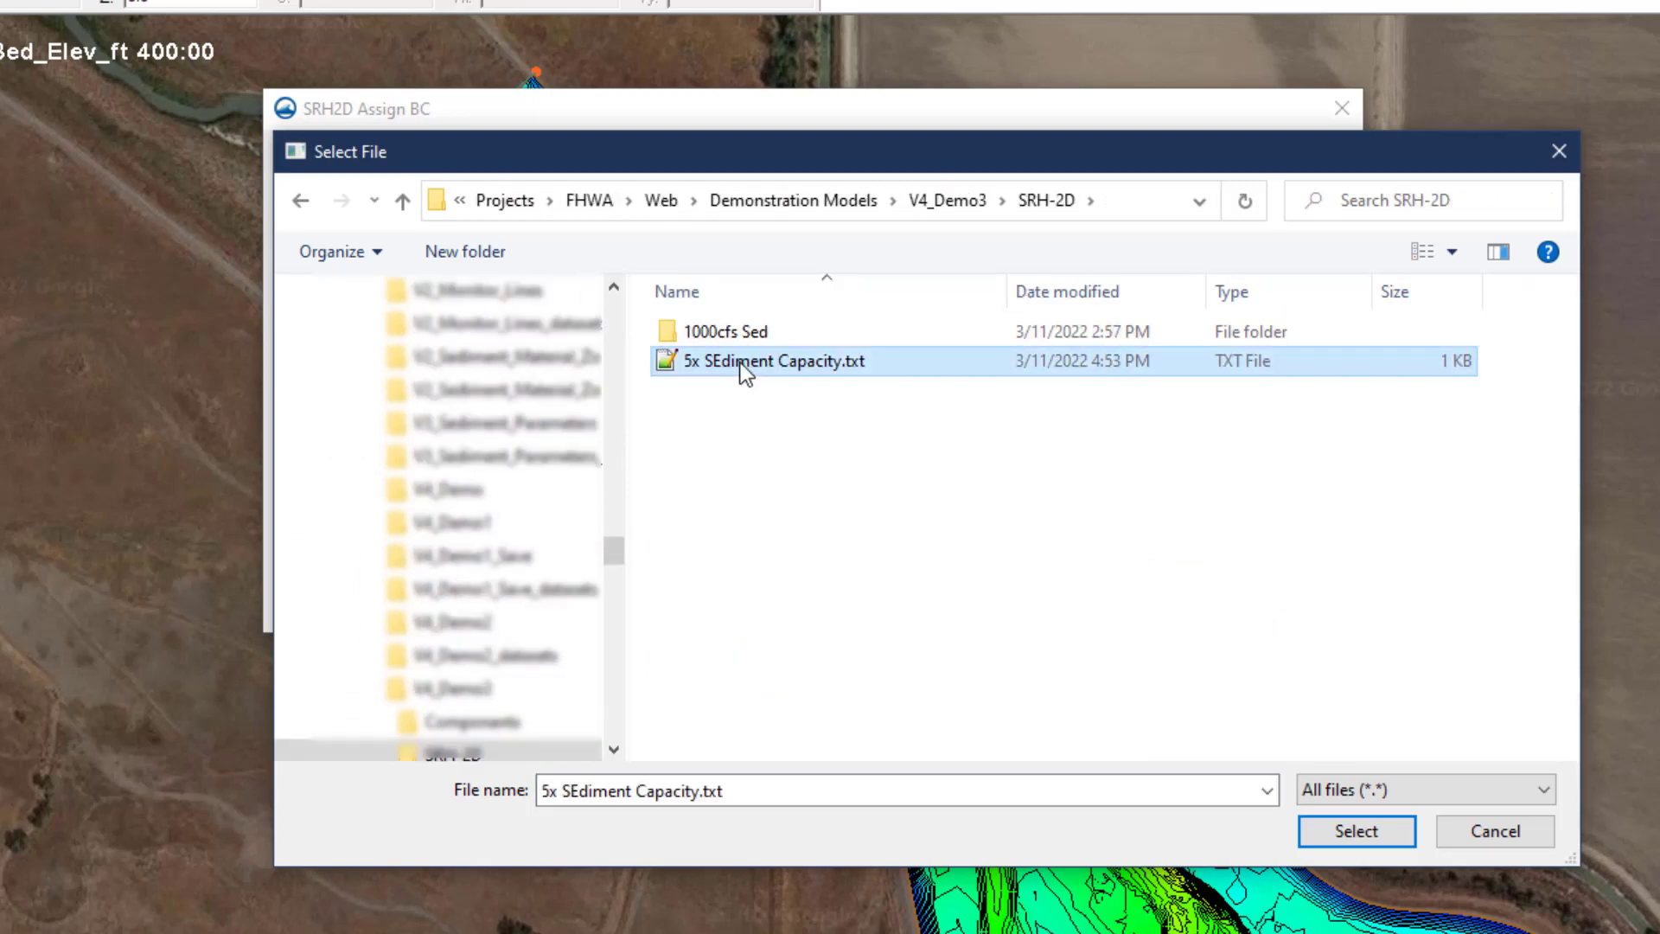
left_click(1331, 829)
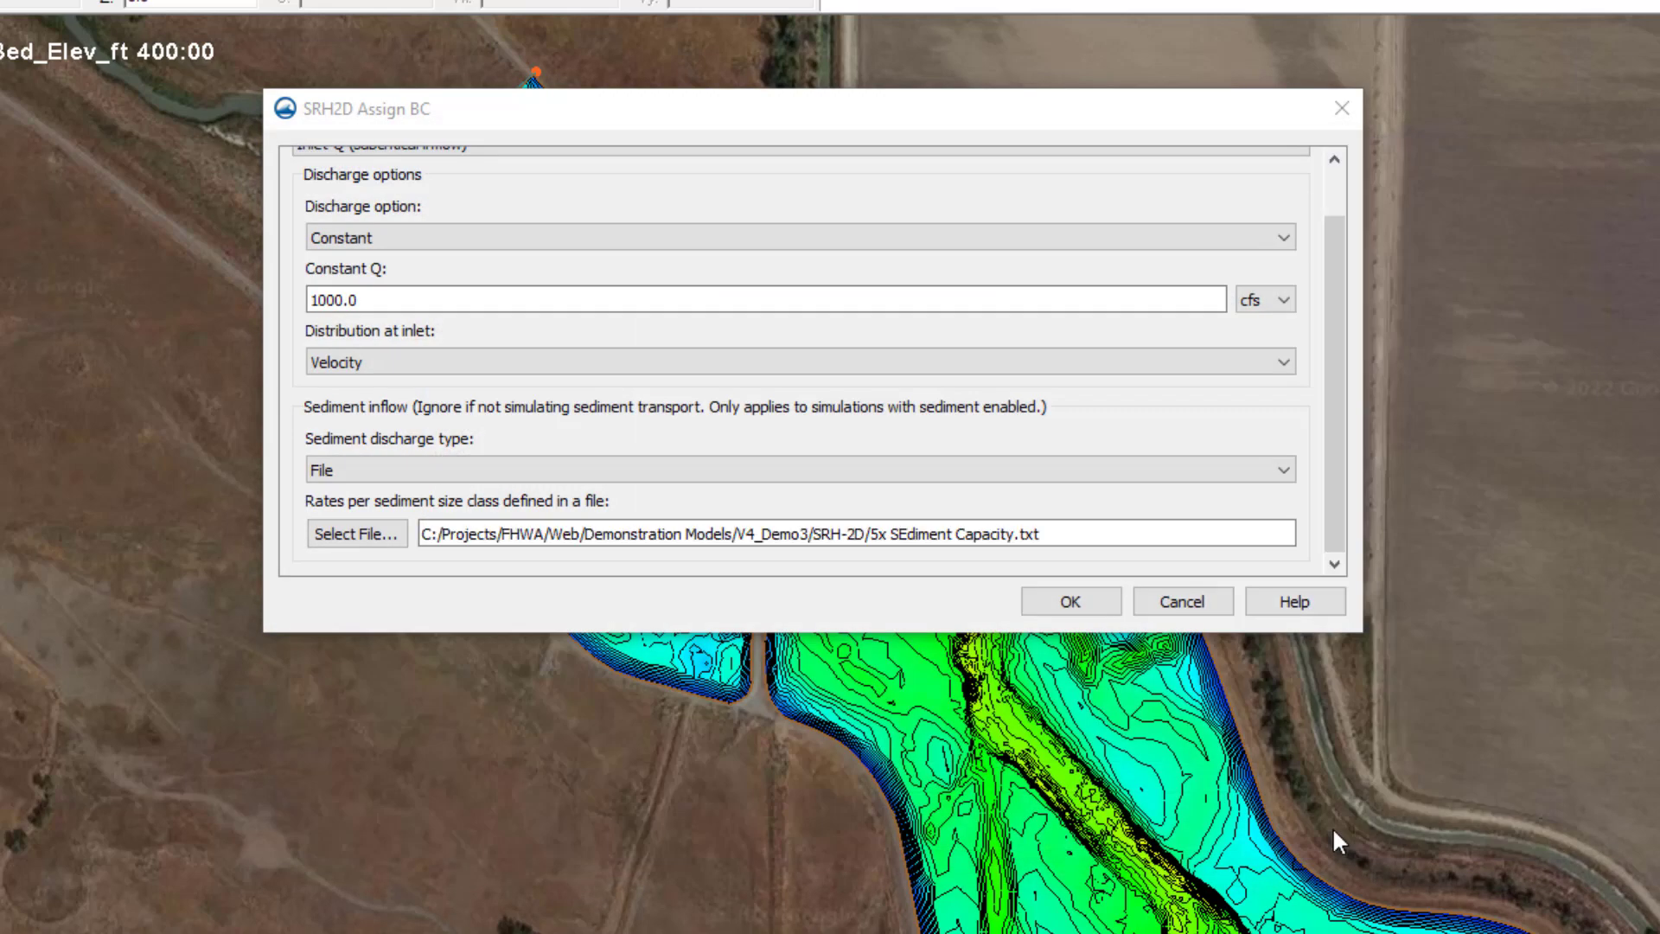
left_click(1072, 600)
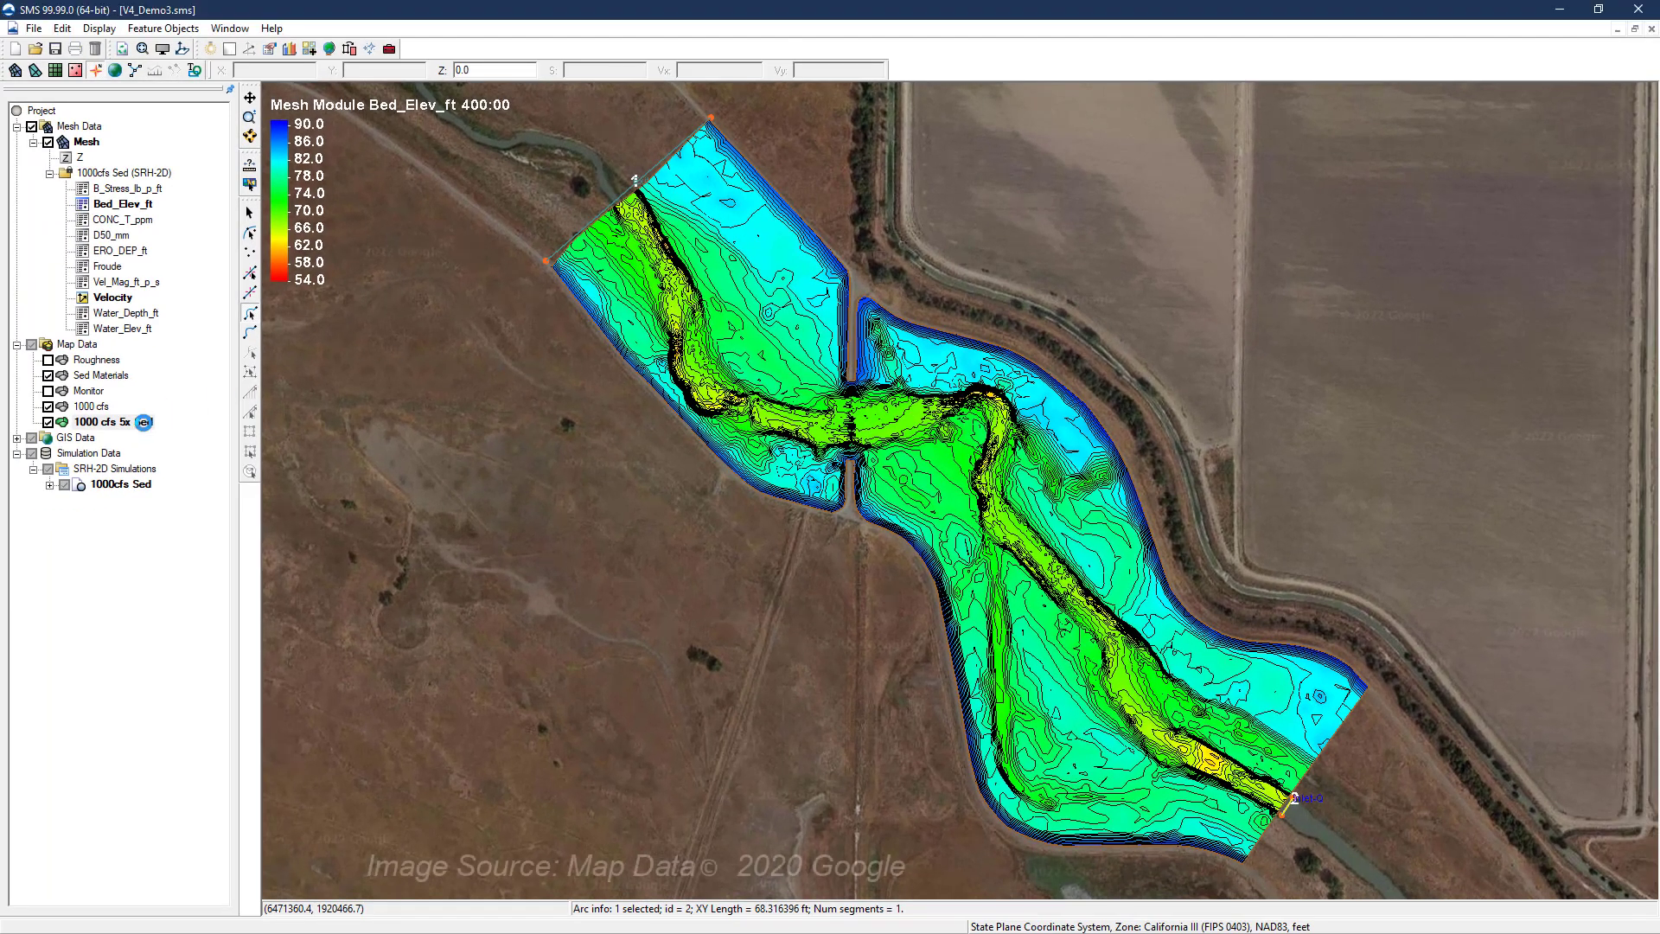
Duplicate the 1000cfs Sed simulation and rename the copy as "1000cfs 5x Sed"
right_click(134, 484)
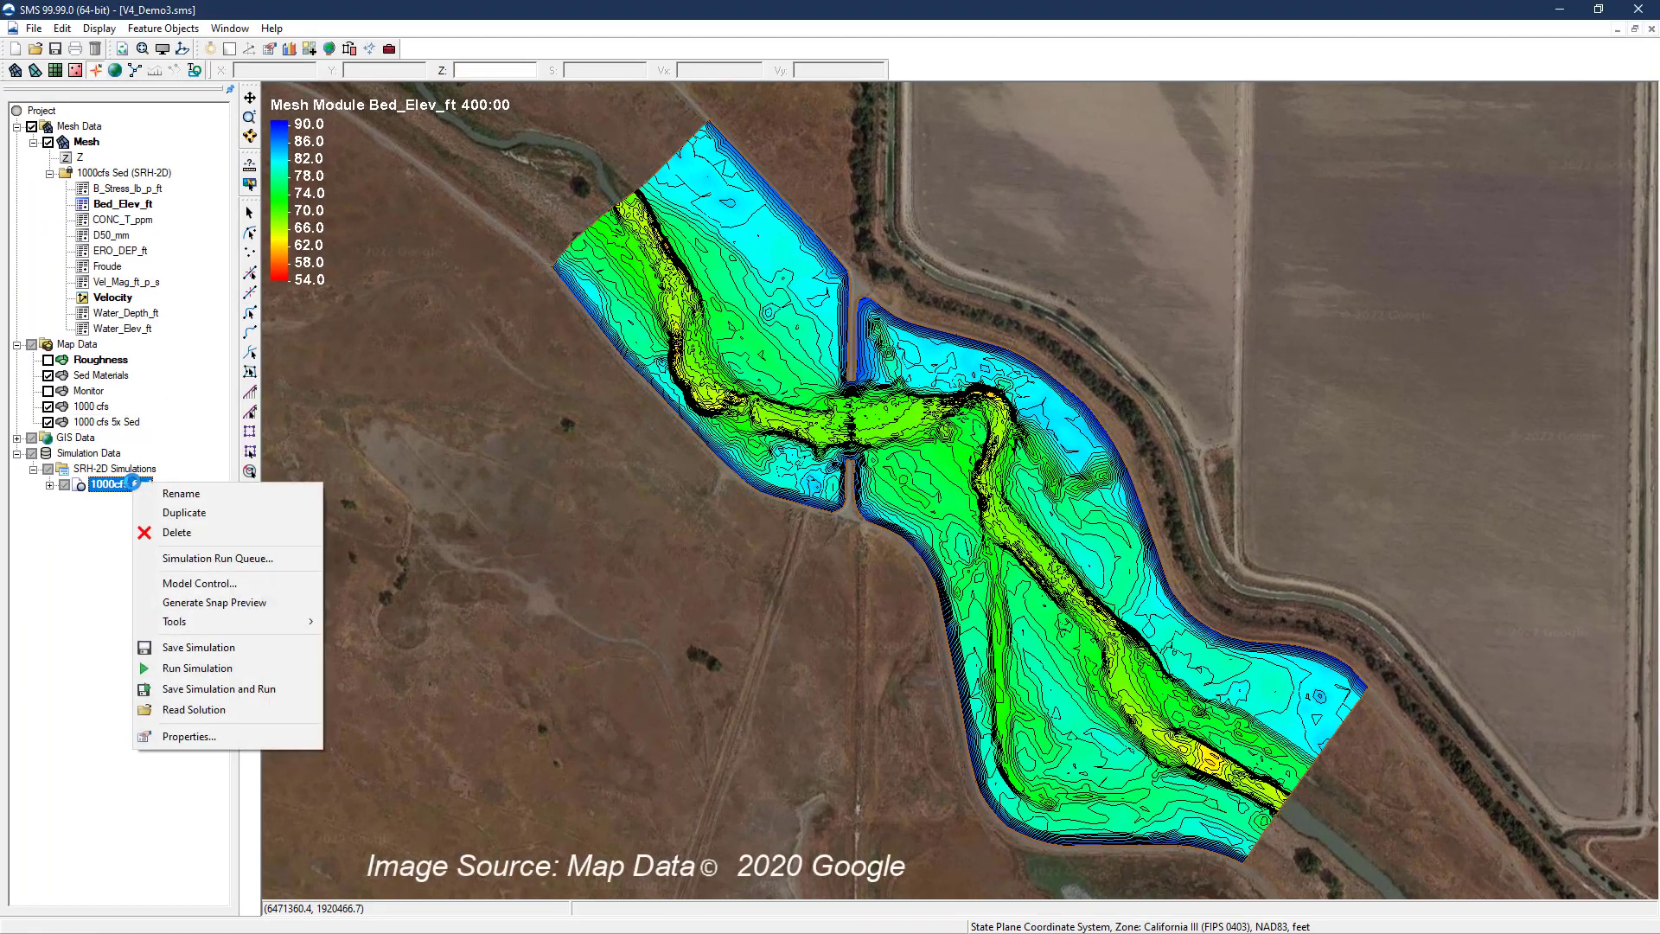
left_click(162, 513)
right_click(142, 500)
left_click(180, 515)
left_click_drag(158, 500, 131, 499)
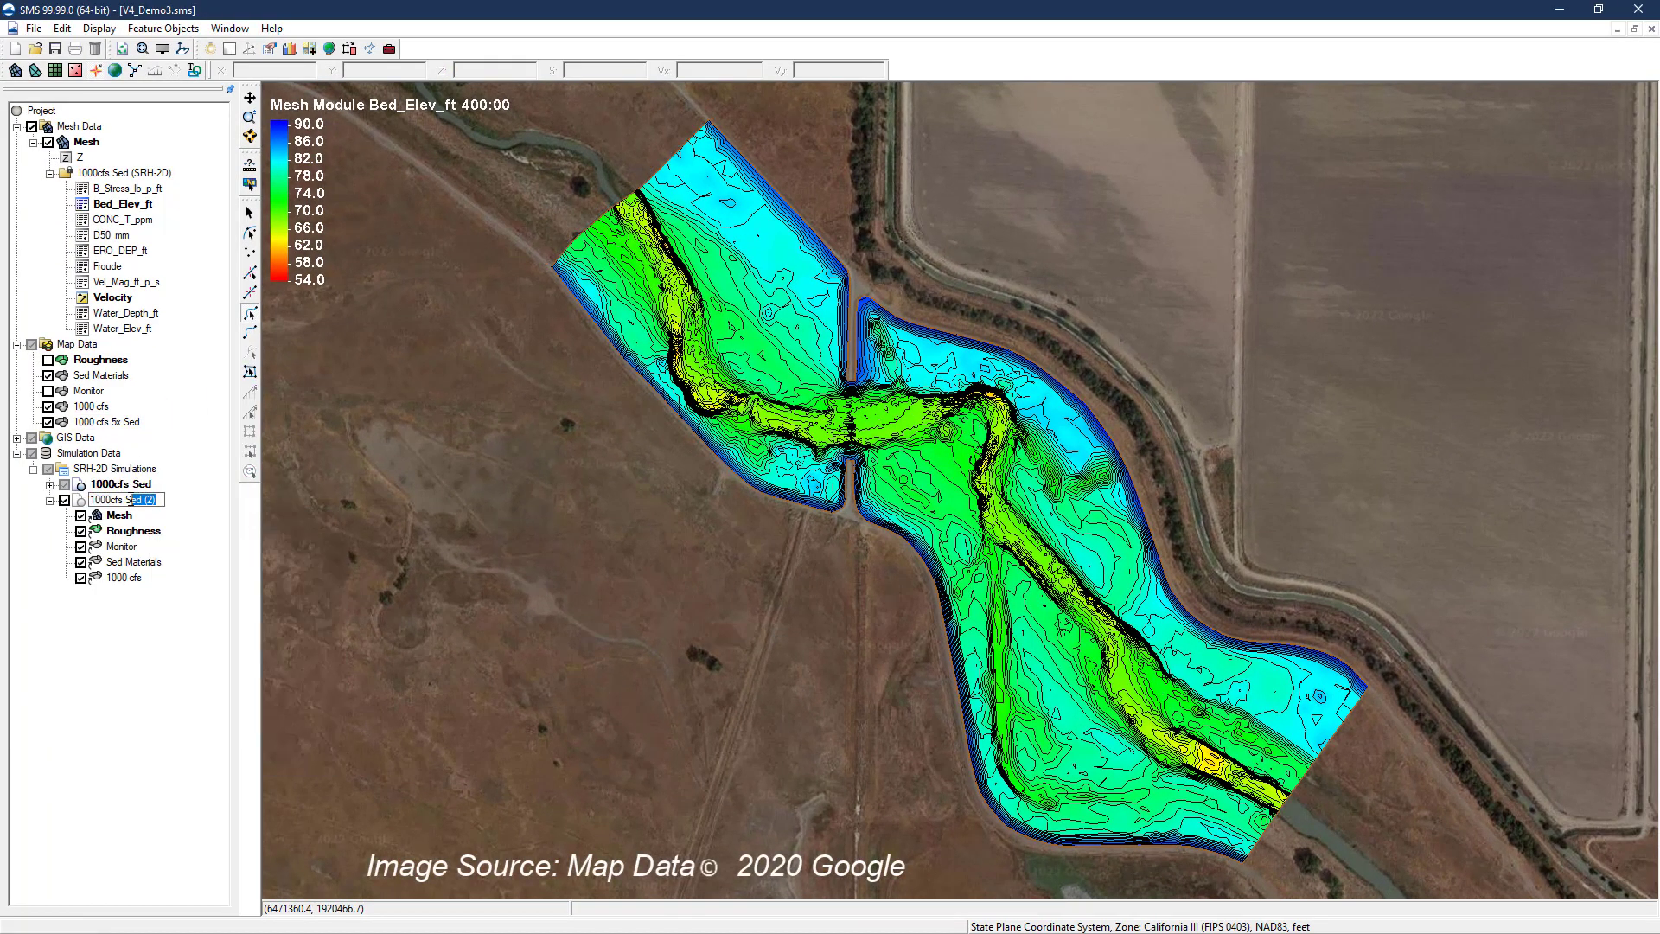
type("5x Sed")
Replace the 1000 cfs coverage in the 1000cfs 5x Sed simulation with the 1000 cfs 5x Sed coverage
right_click(122, 578)
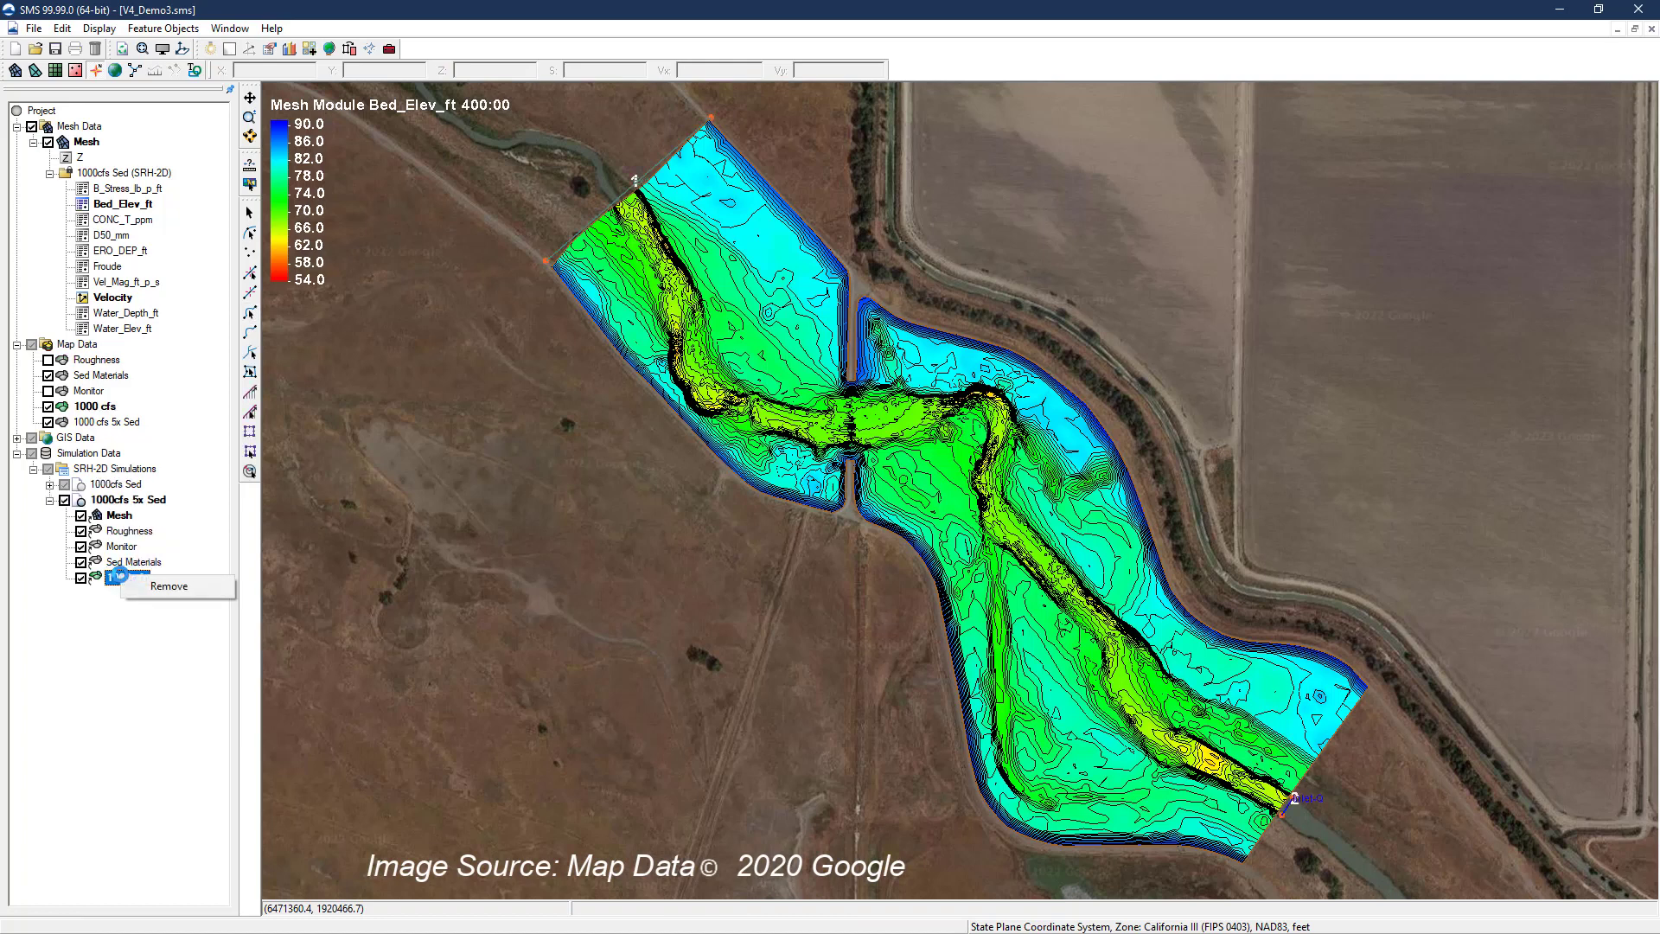
left_click(169, 587)
right_click(126, 422)
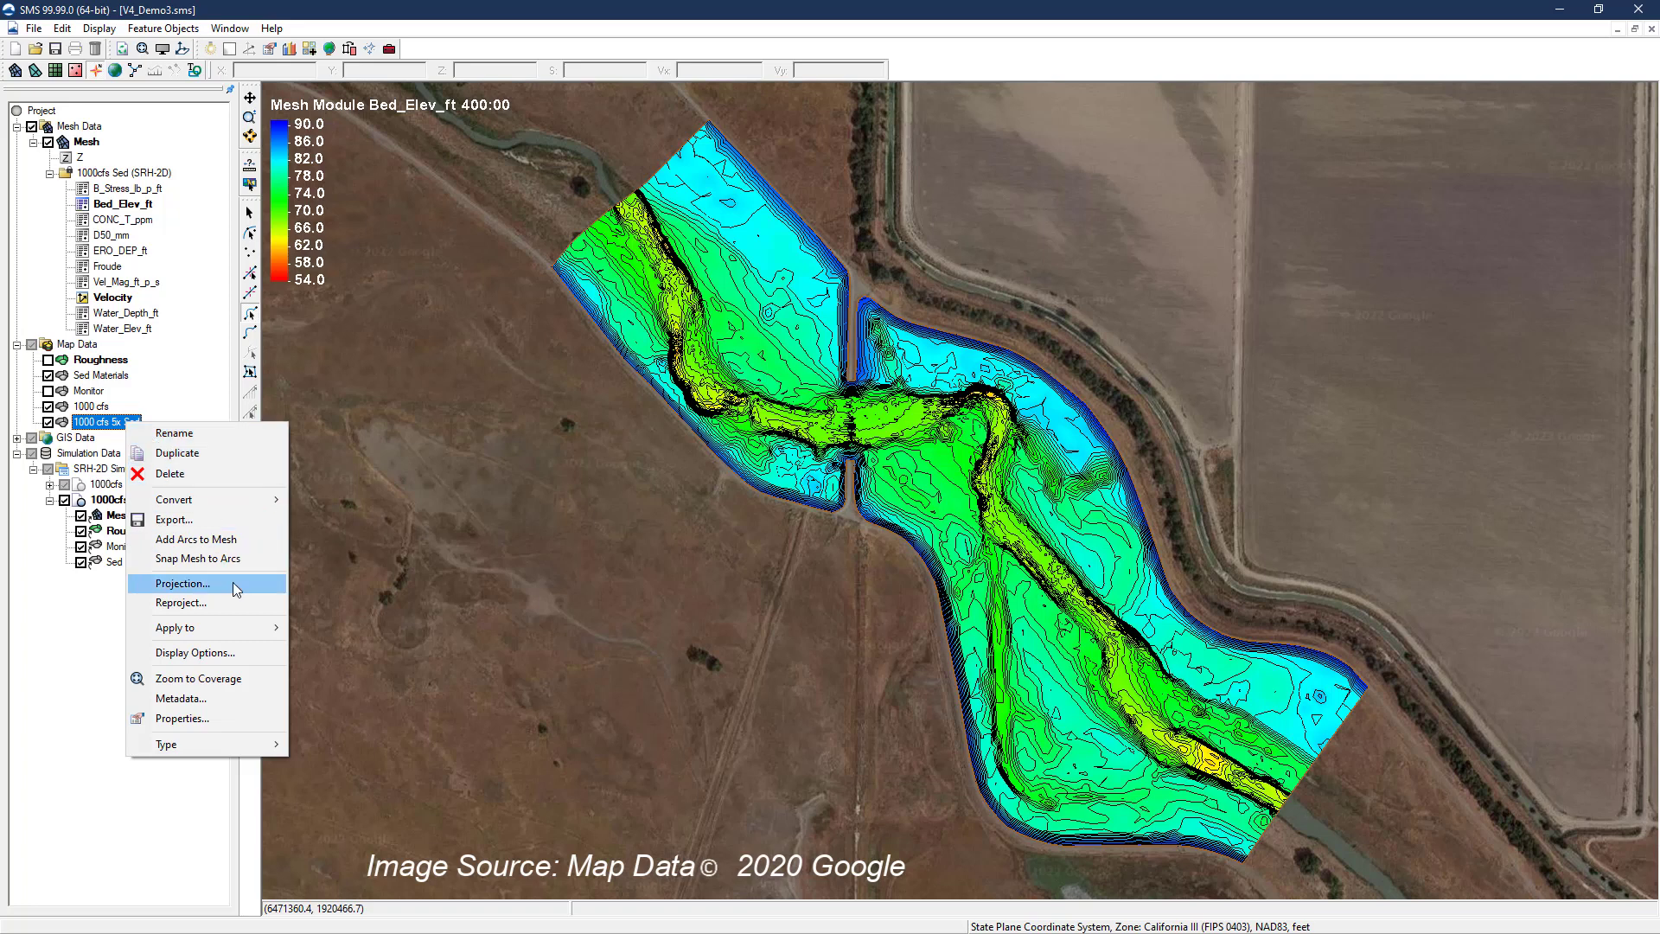
mouse_move(247, 629)
left_click(406, 629)
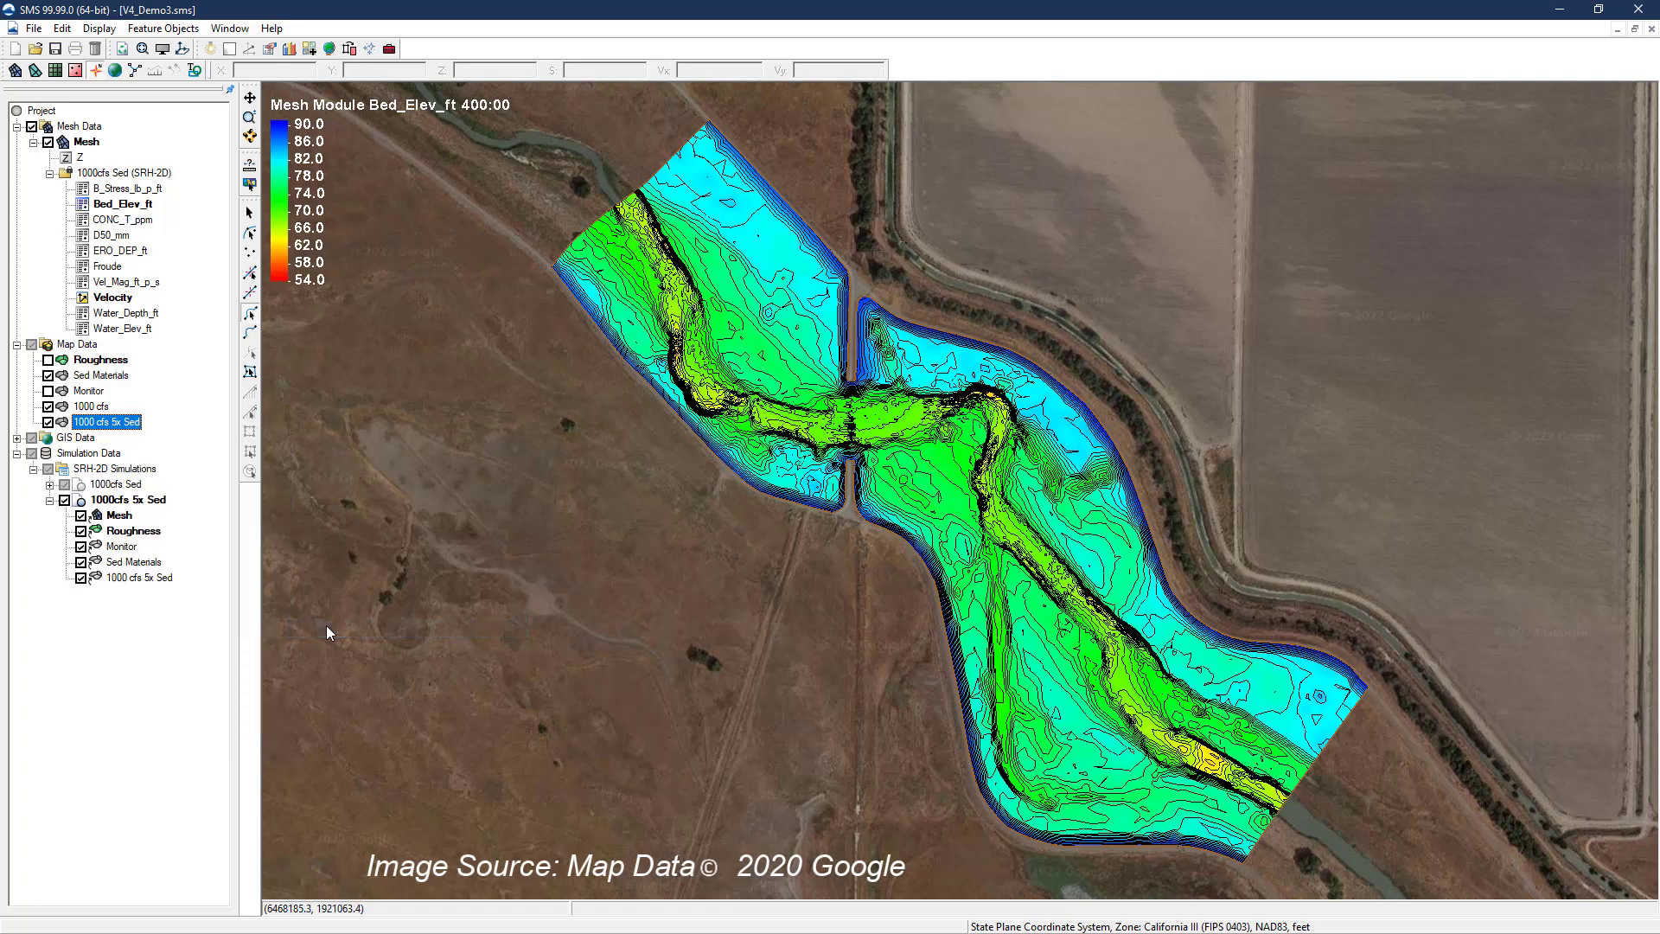
Save and run the 1000cfs 5x Sed simulation and load its solution
right_click(152, 503)
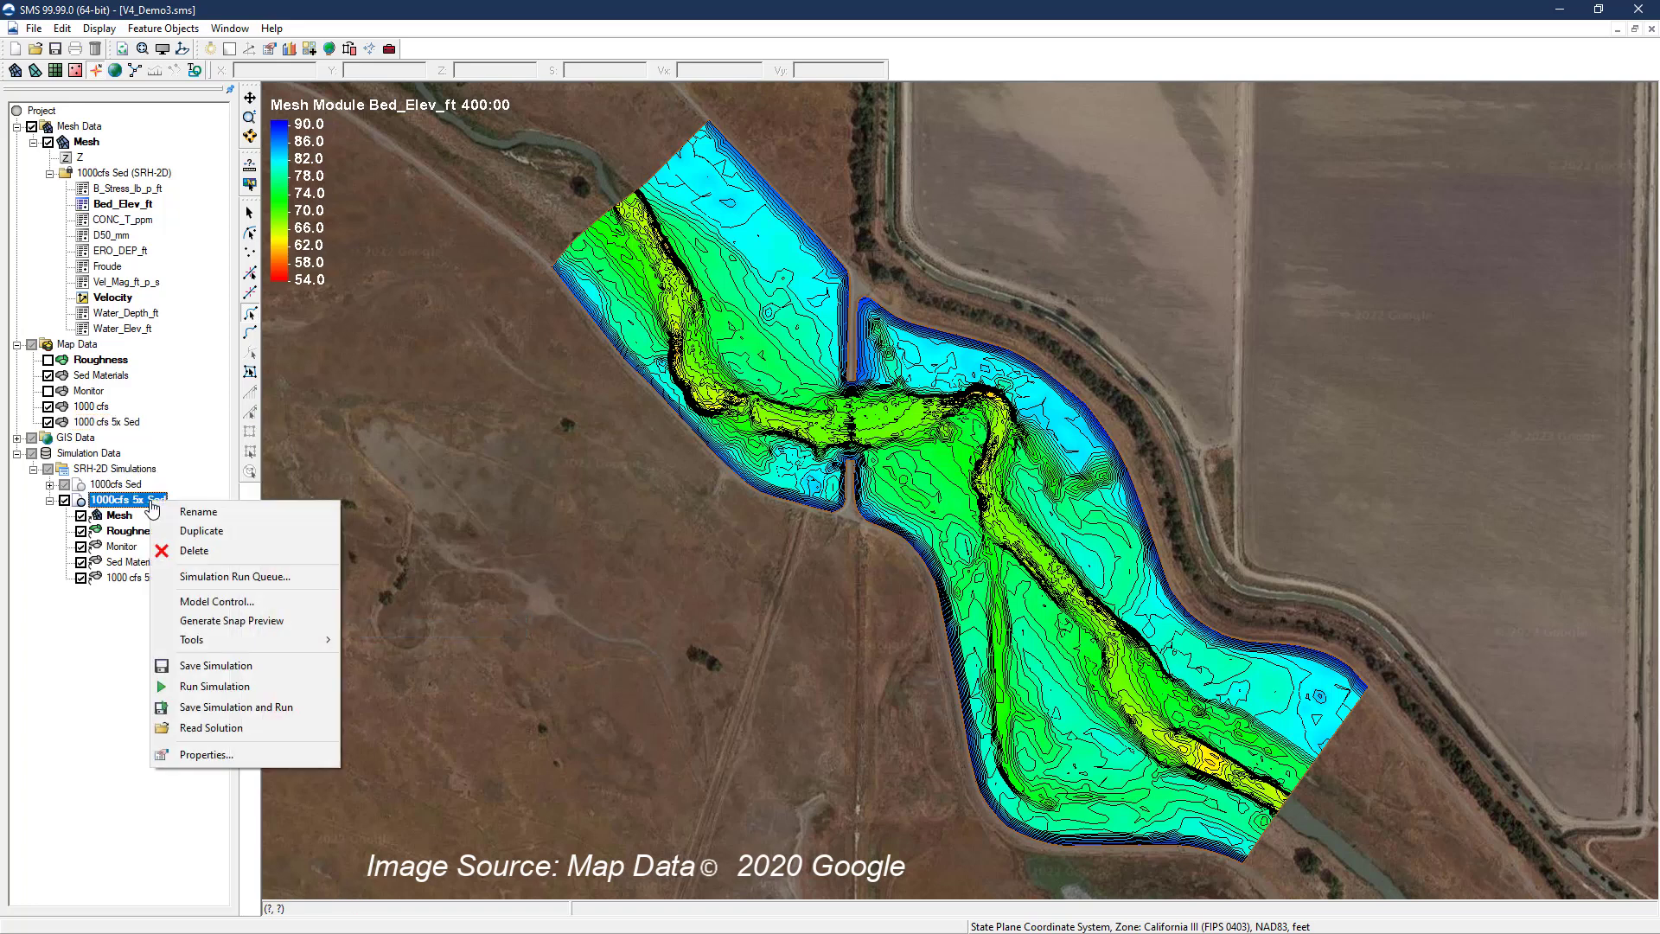
left_click(220, 713)
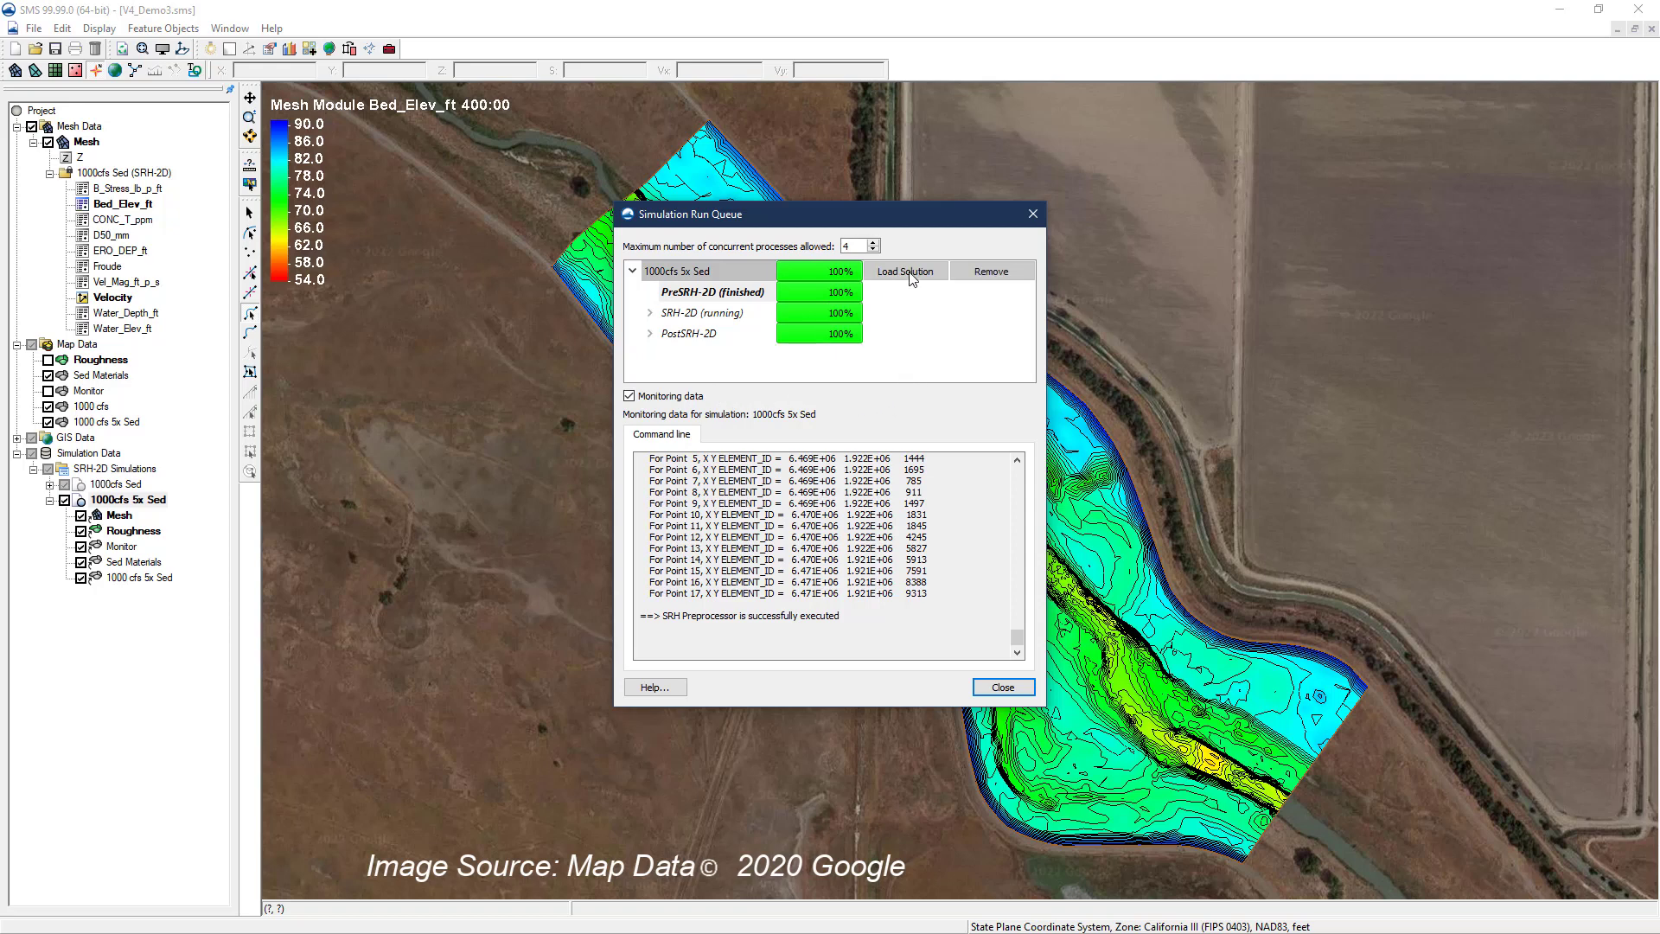
left_click(911, 279)
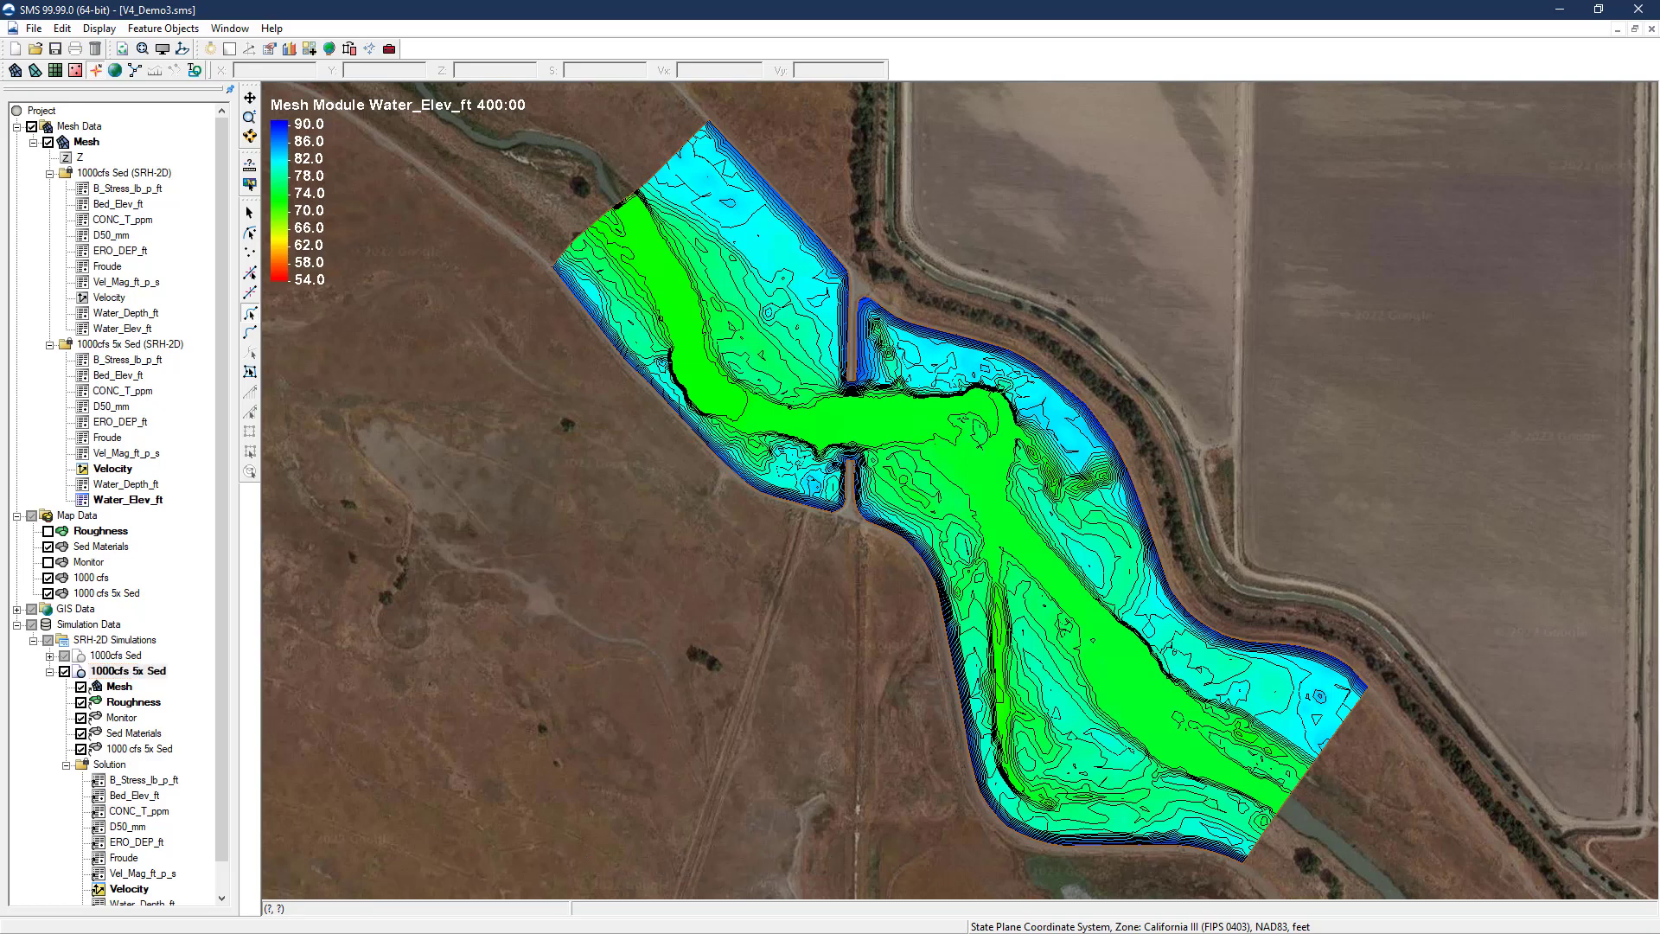
Switch to Excel, change the multiplier in the E4 formula to 0.2, and fill the formula across to J4
key("alt+Tab")
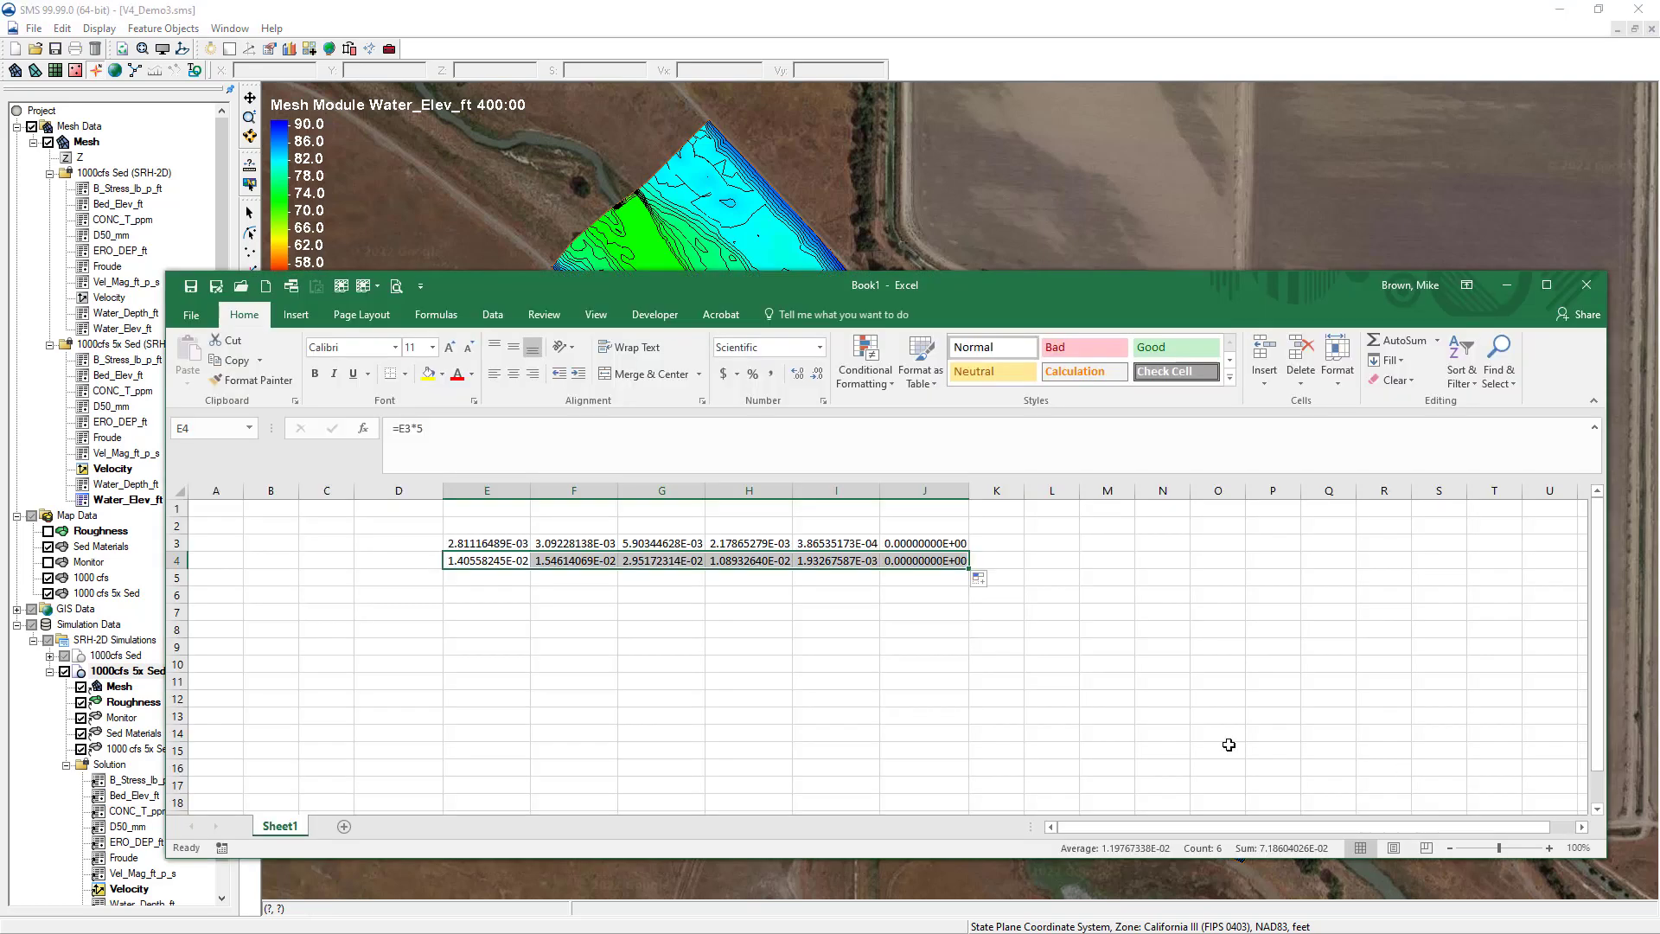
left_click(505, 564)
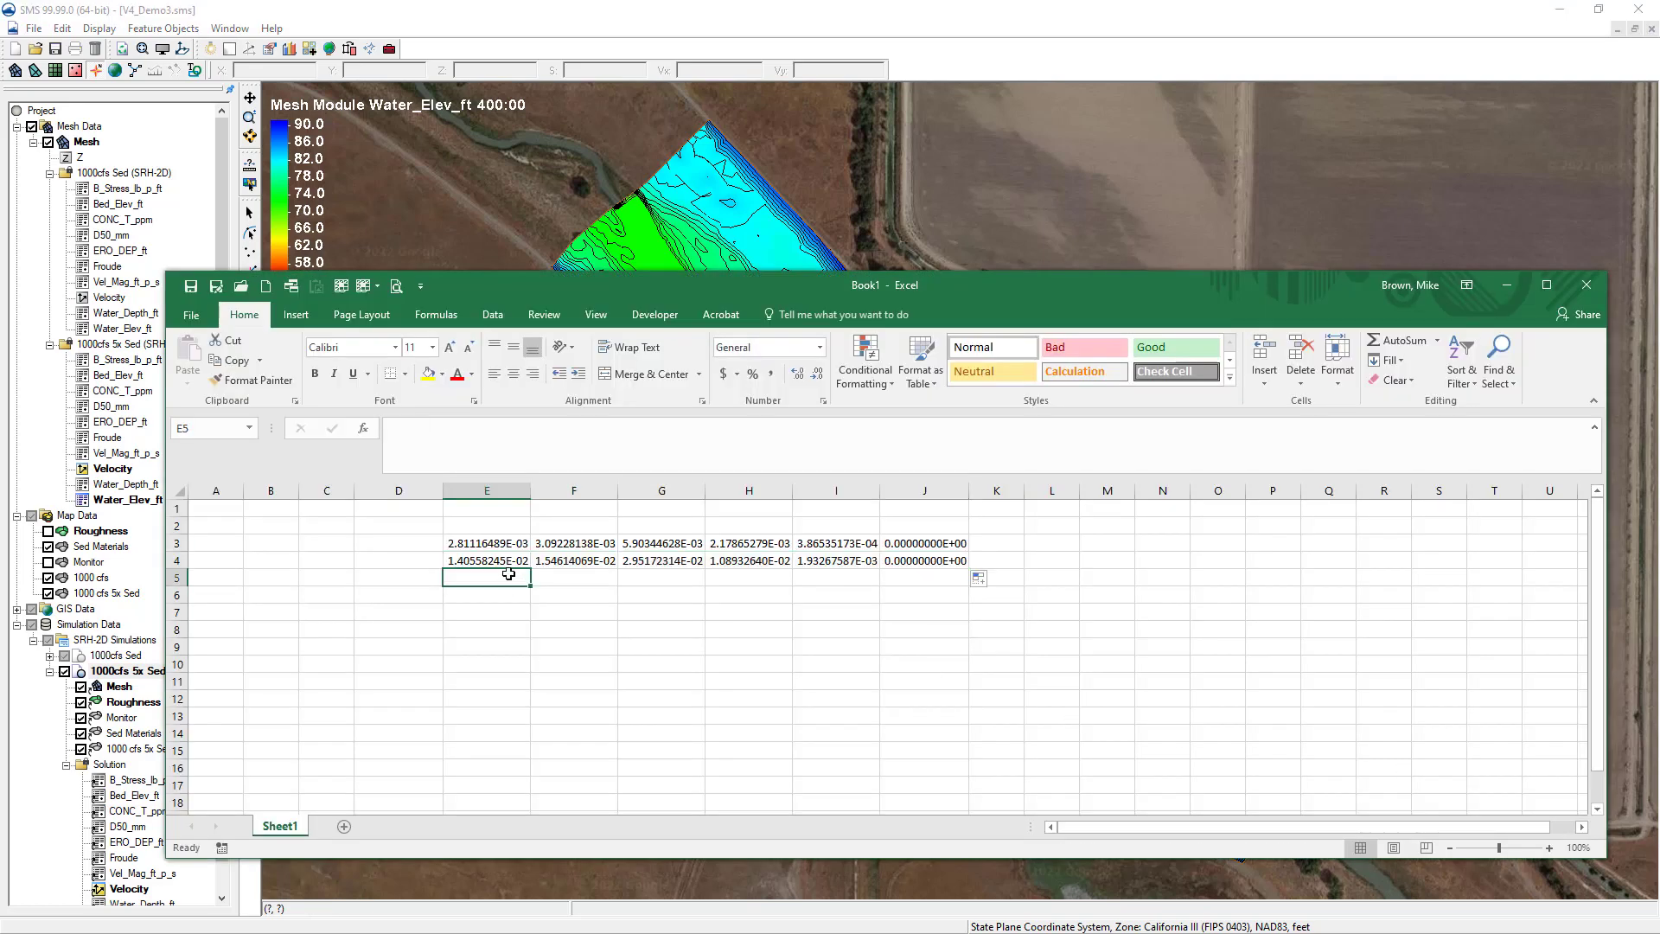
left_click(420, 431)
key("BackSpace")
type("0.2")
key("Return")
left_click(501, 561)
left_click_drag(529, 569, 949, 569)
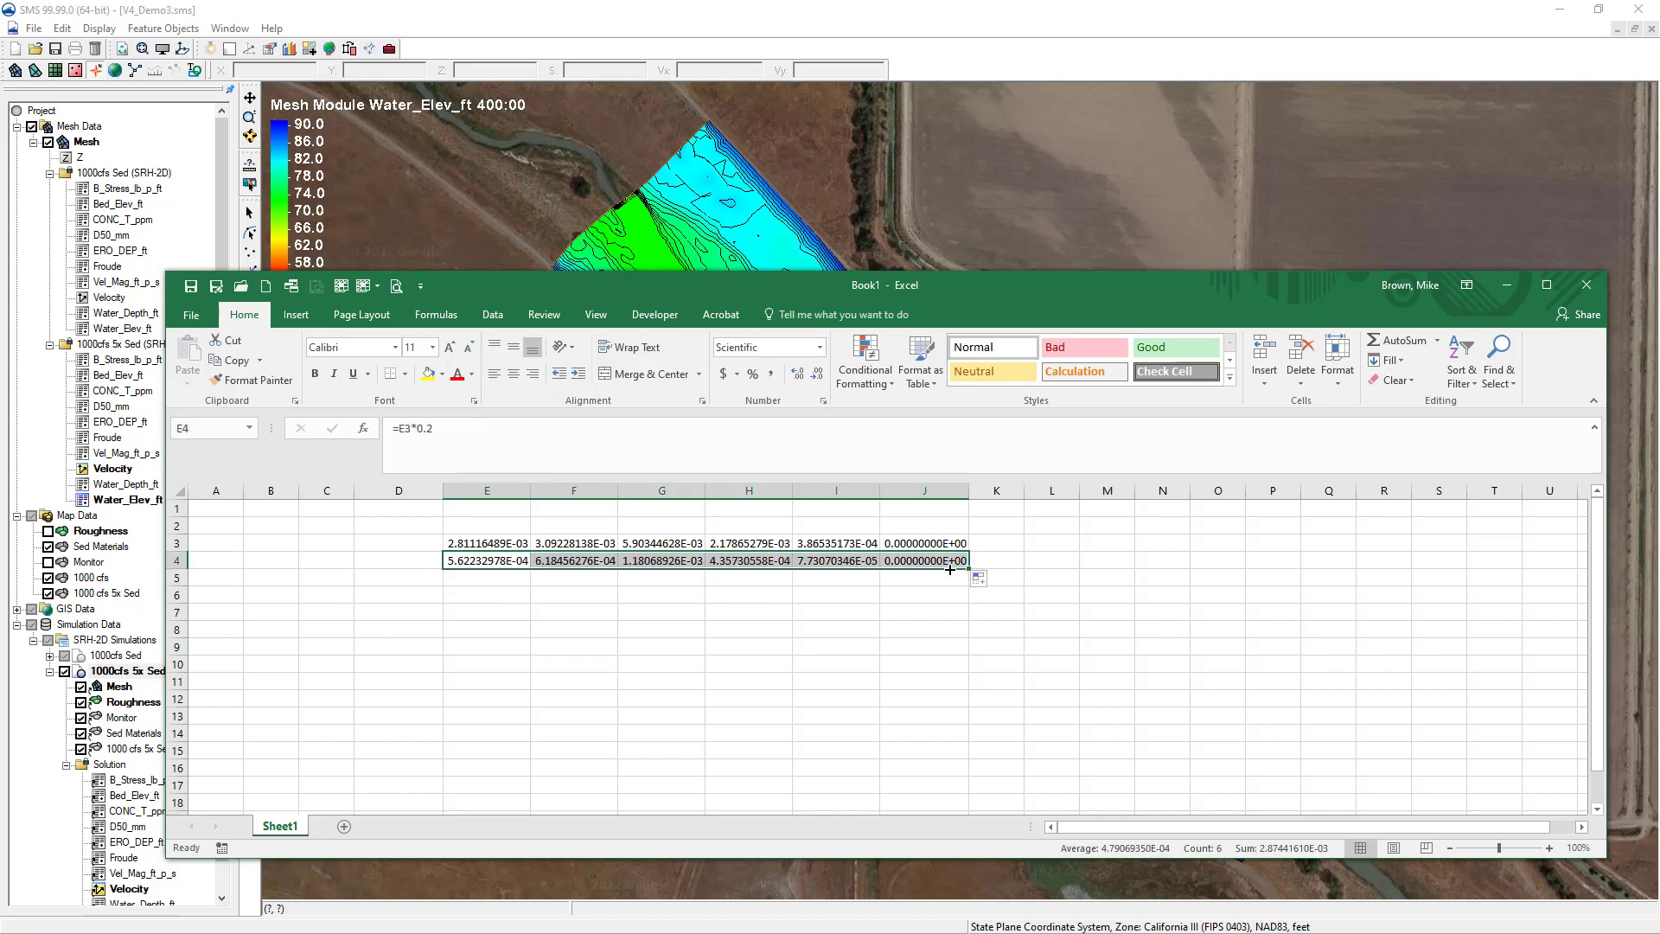
Replace the Qs values of both Notepad++ data rows with the values from E4:J4 and change the header comment to 0.2x
key("ctrl+c")
key("alt+Tab")
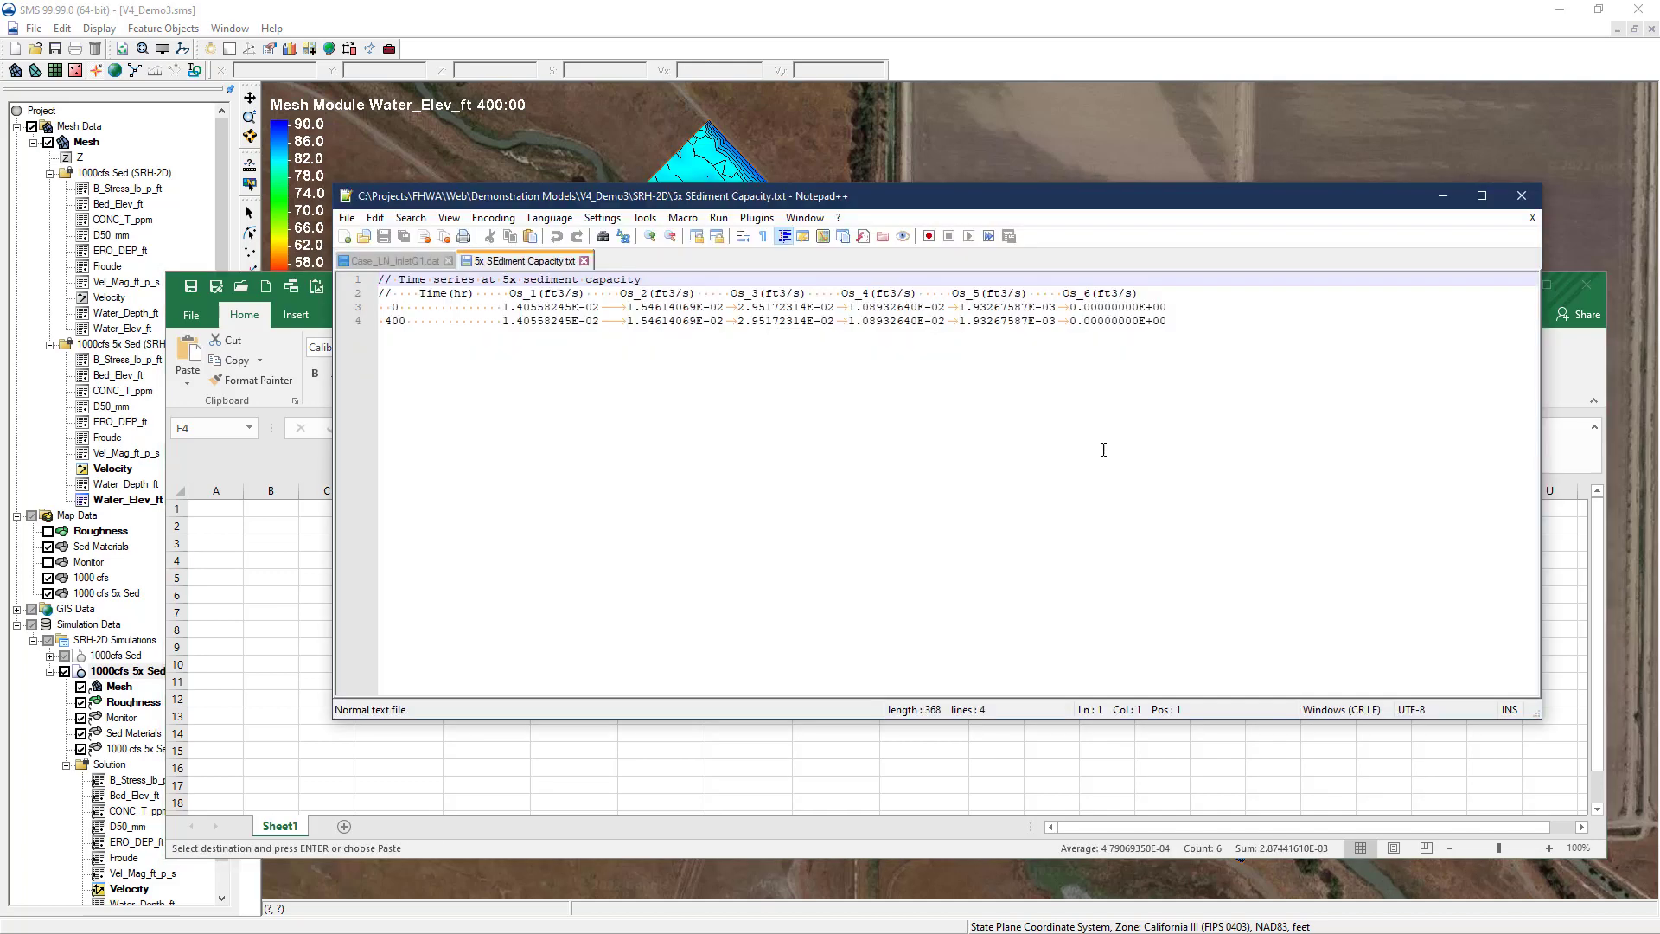
left_click_drag(505, 307, 1169, 308)
key("ctrl+v")
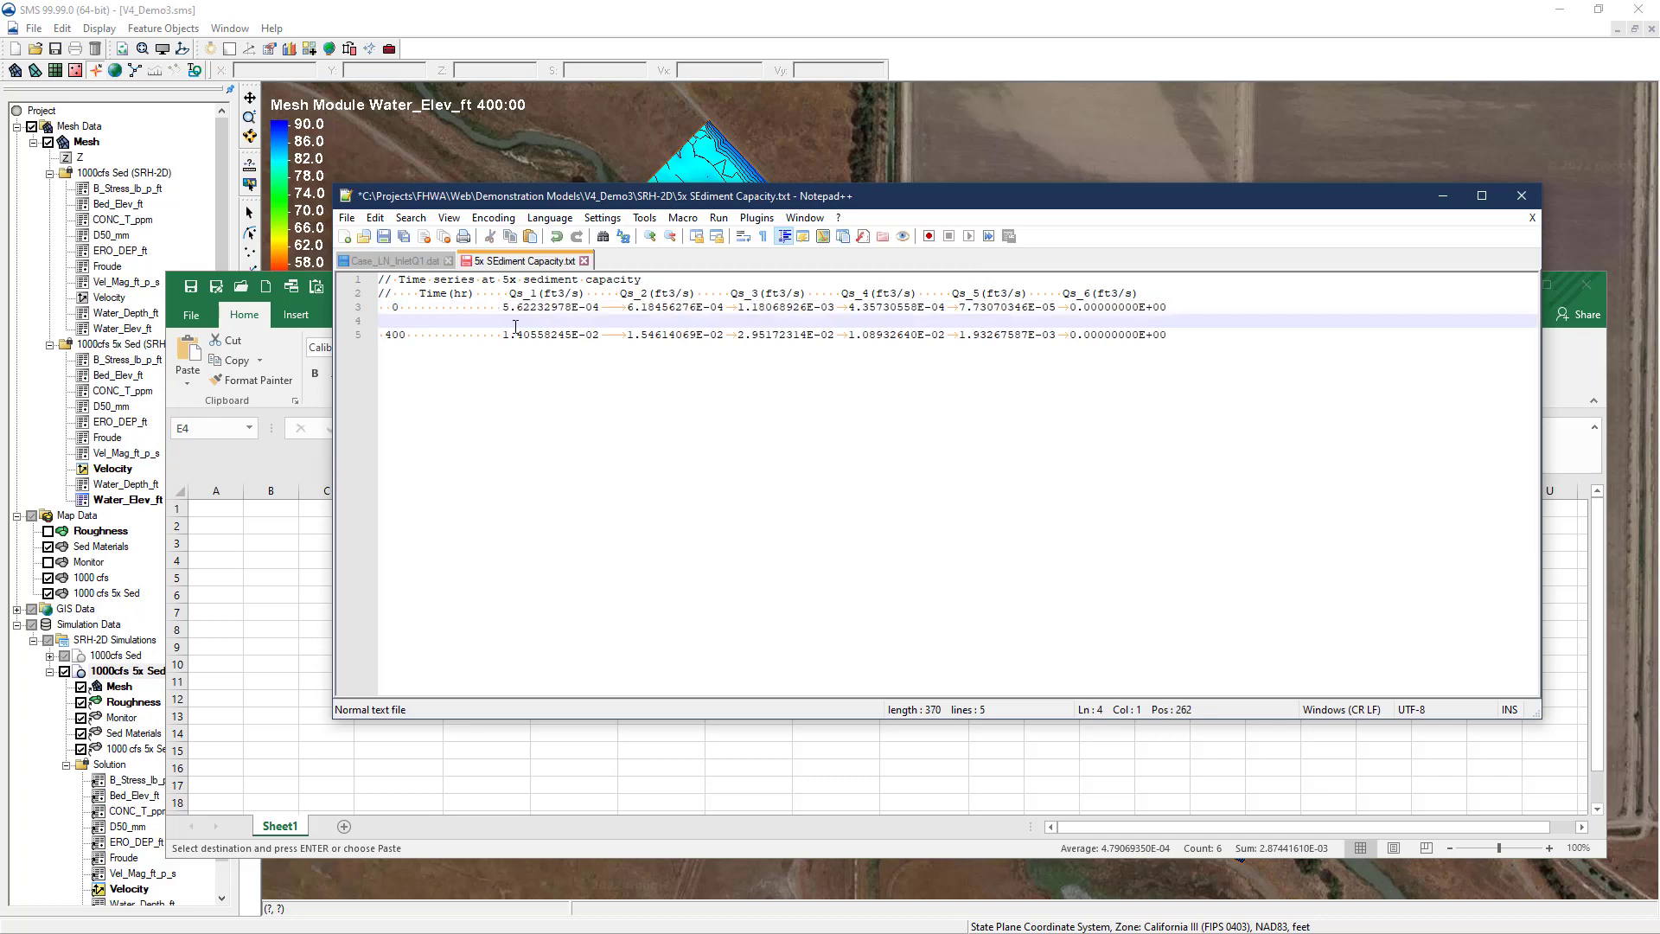
left_click_drag(502, 334, 1169, 338)
key("ctrl+v")
key("Up")
key("Up")
key("BackSpace")
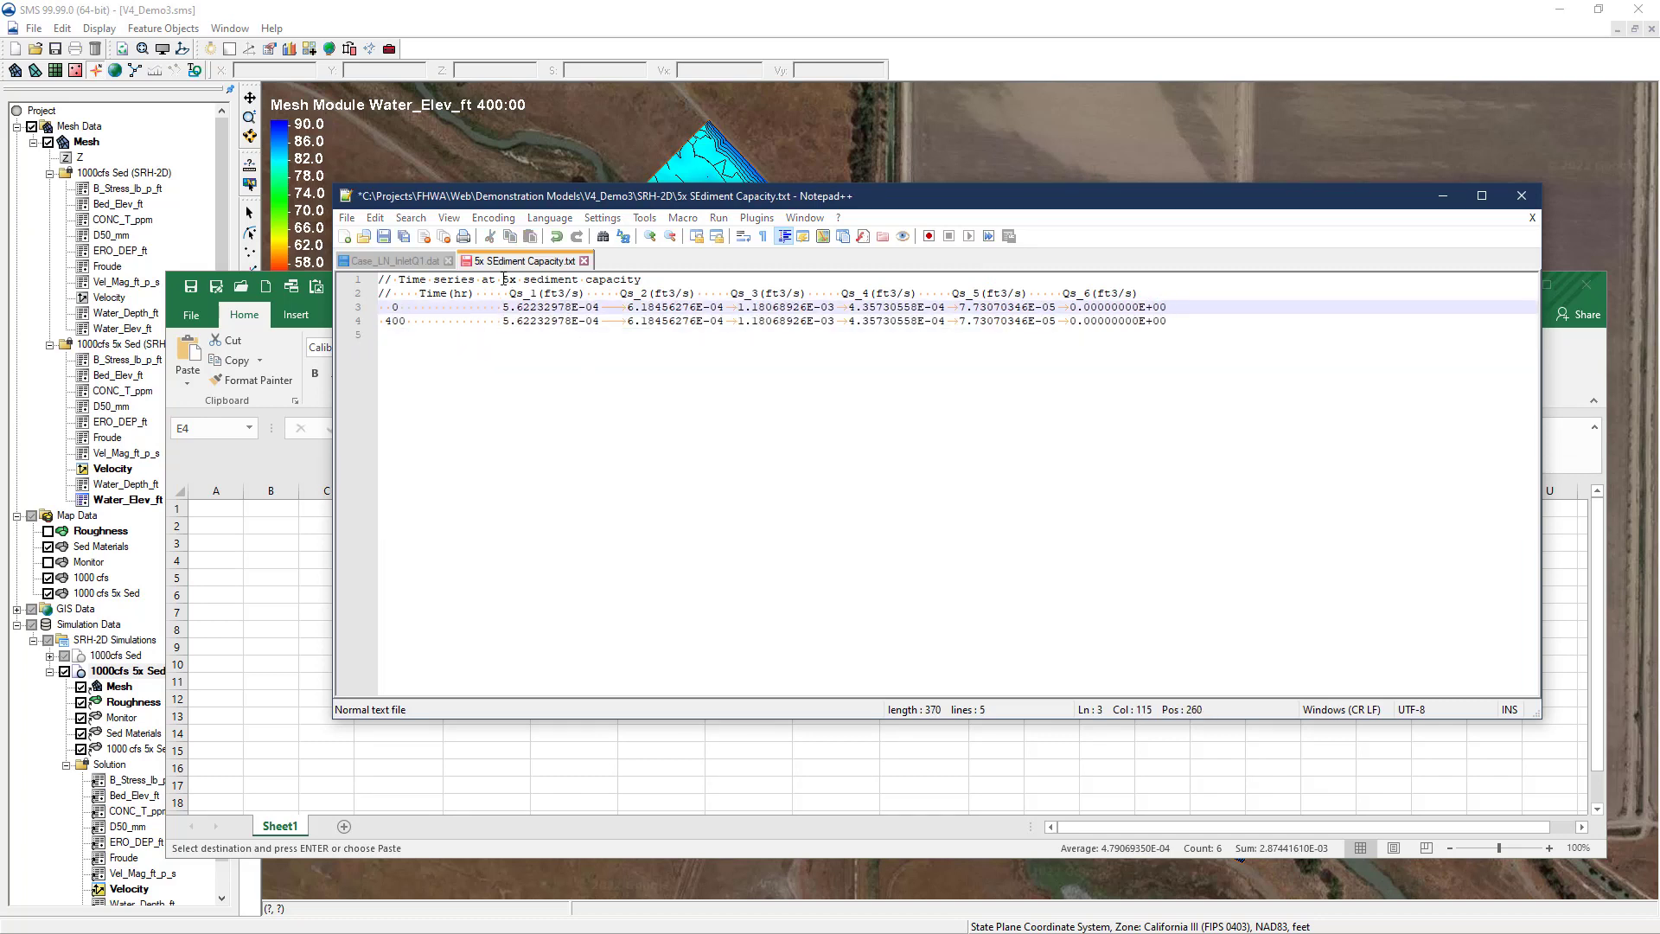
left_click_drag(503, 278, 514, 279)
type("0.2x")
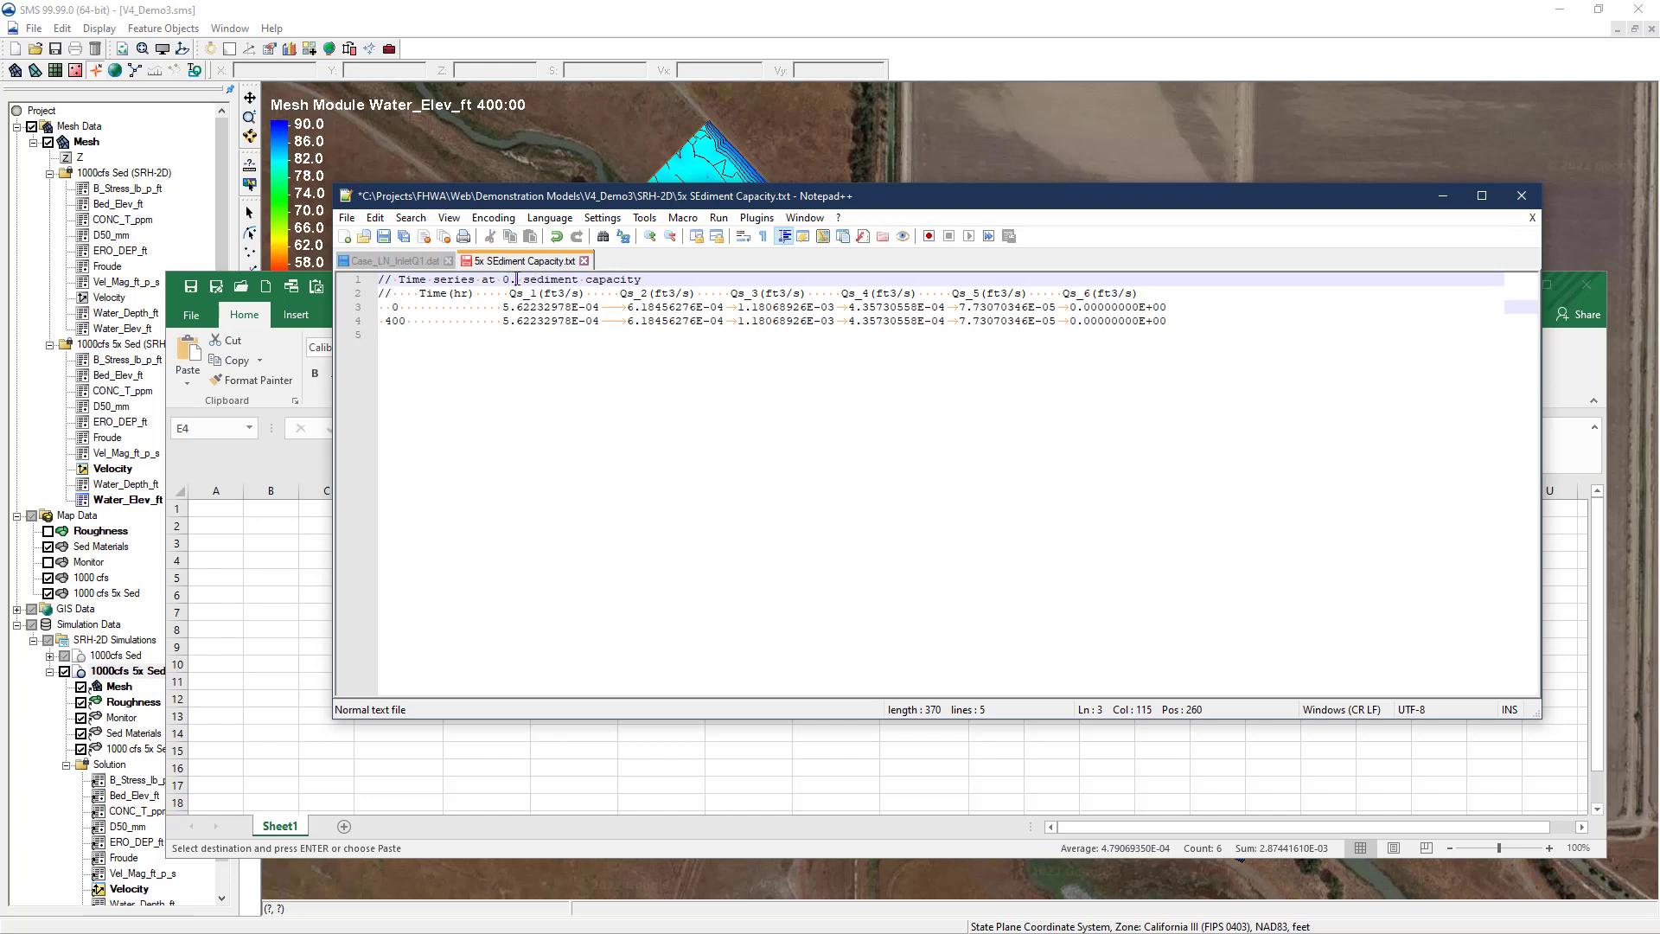
Save the edited time series as a new file named "0.2x Sediment Capacity.txt" in the SRH-2D folder
left_click(347, 218)
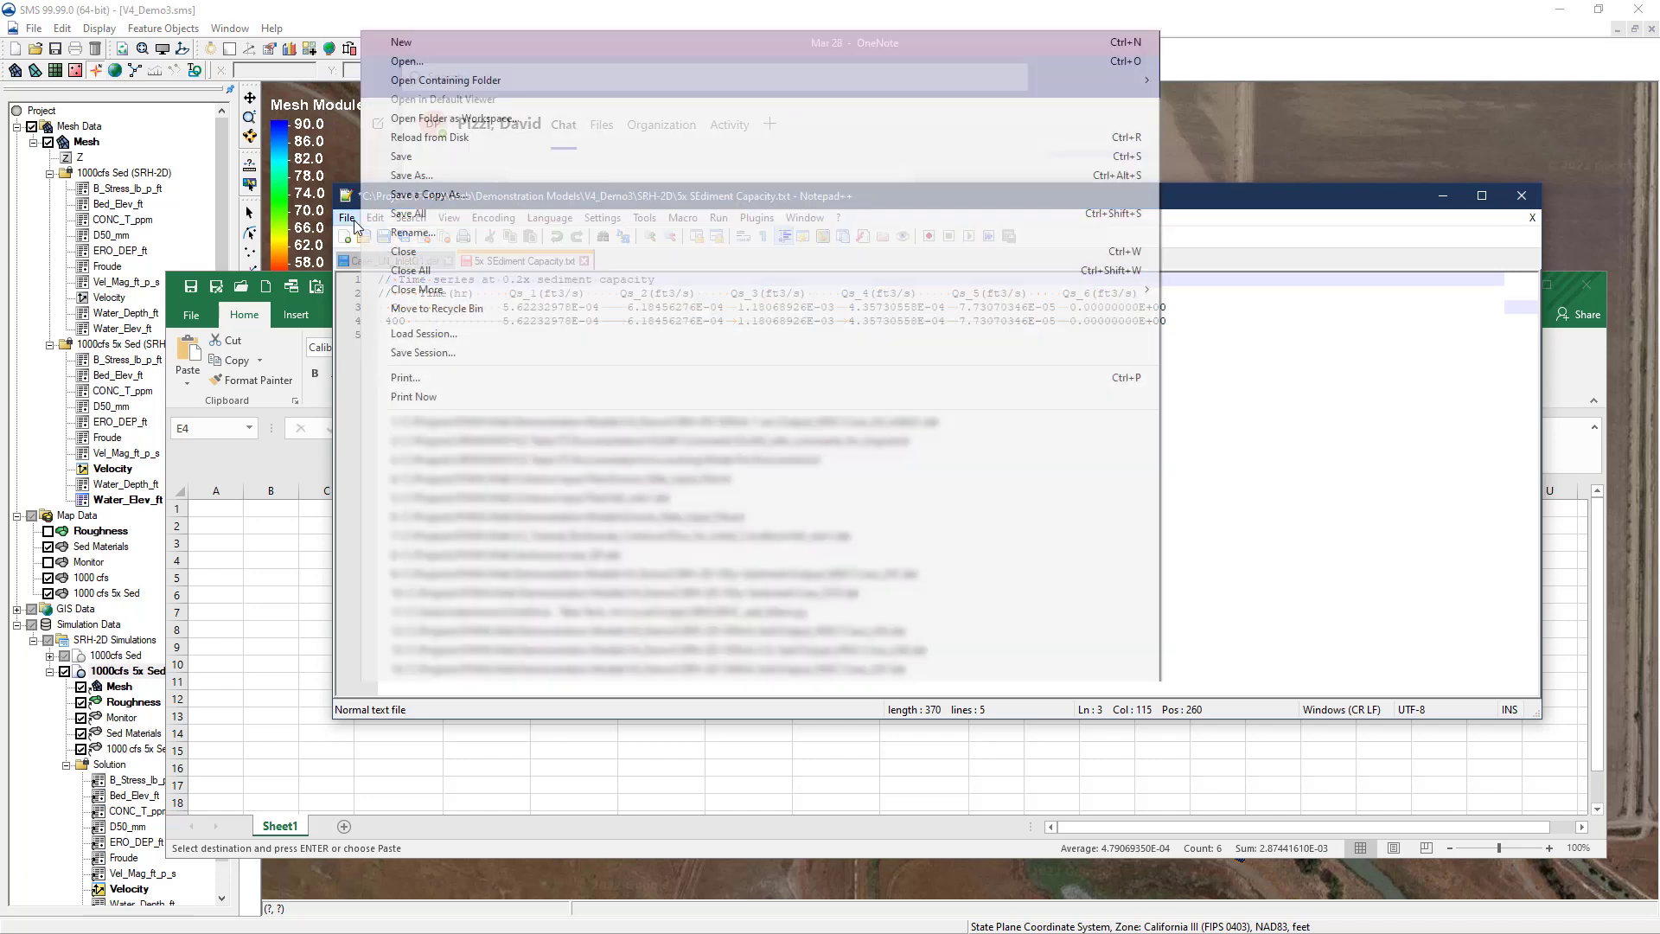
left_click(407, 174)
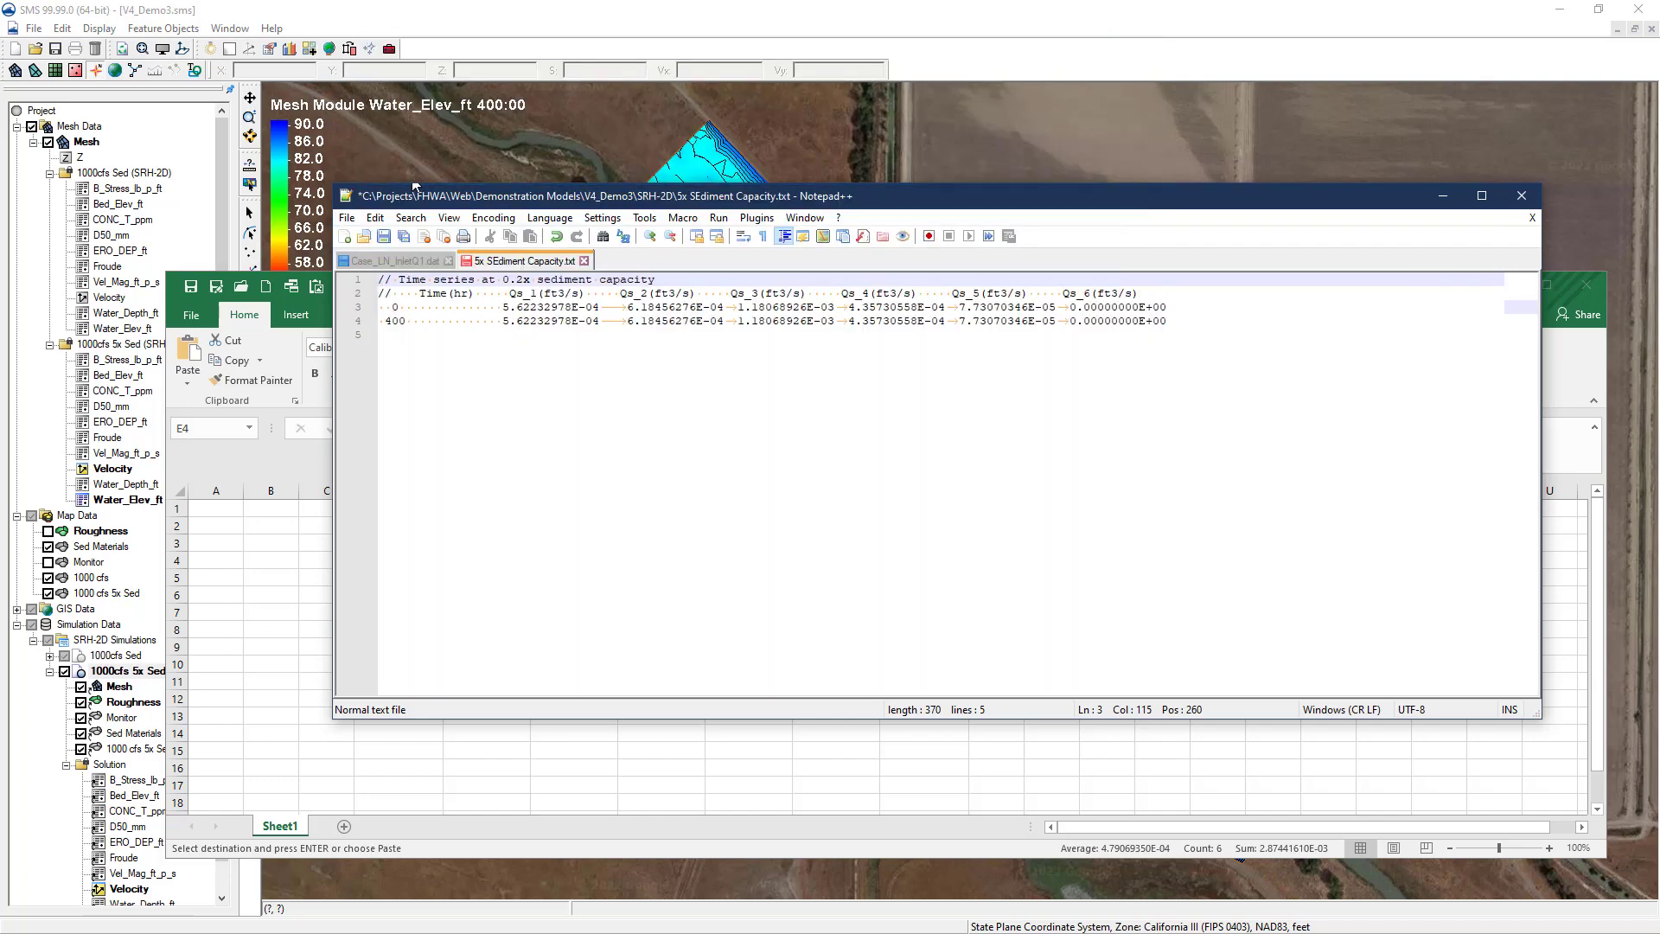
left_click(464, 605)
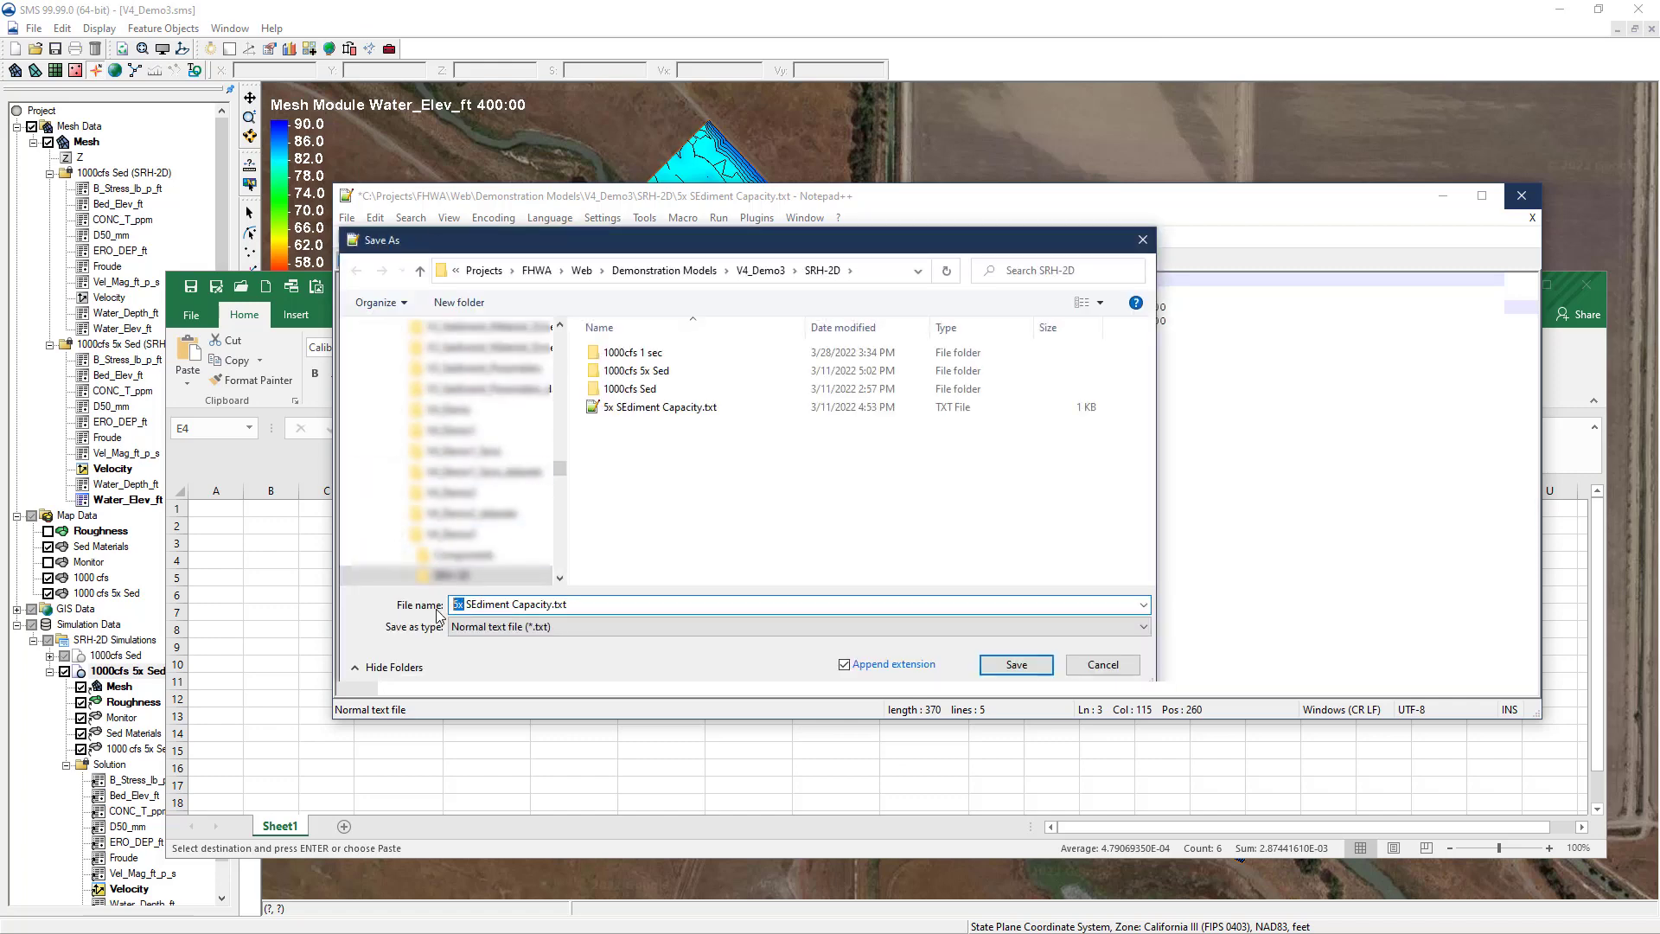
key("BackSpace")
key("BackSpace")
type("0.2x")
key("Right")
key("Right")
key("Delete")
type("e")
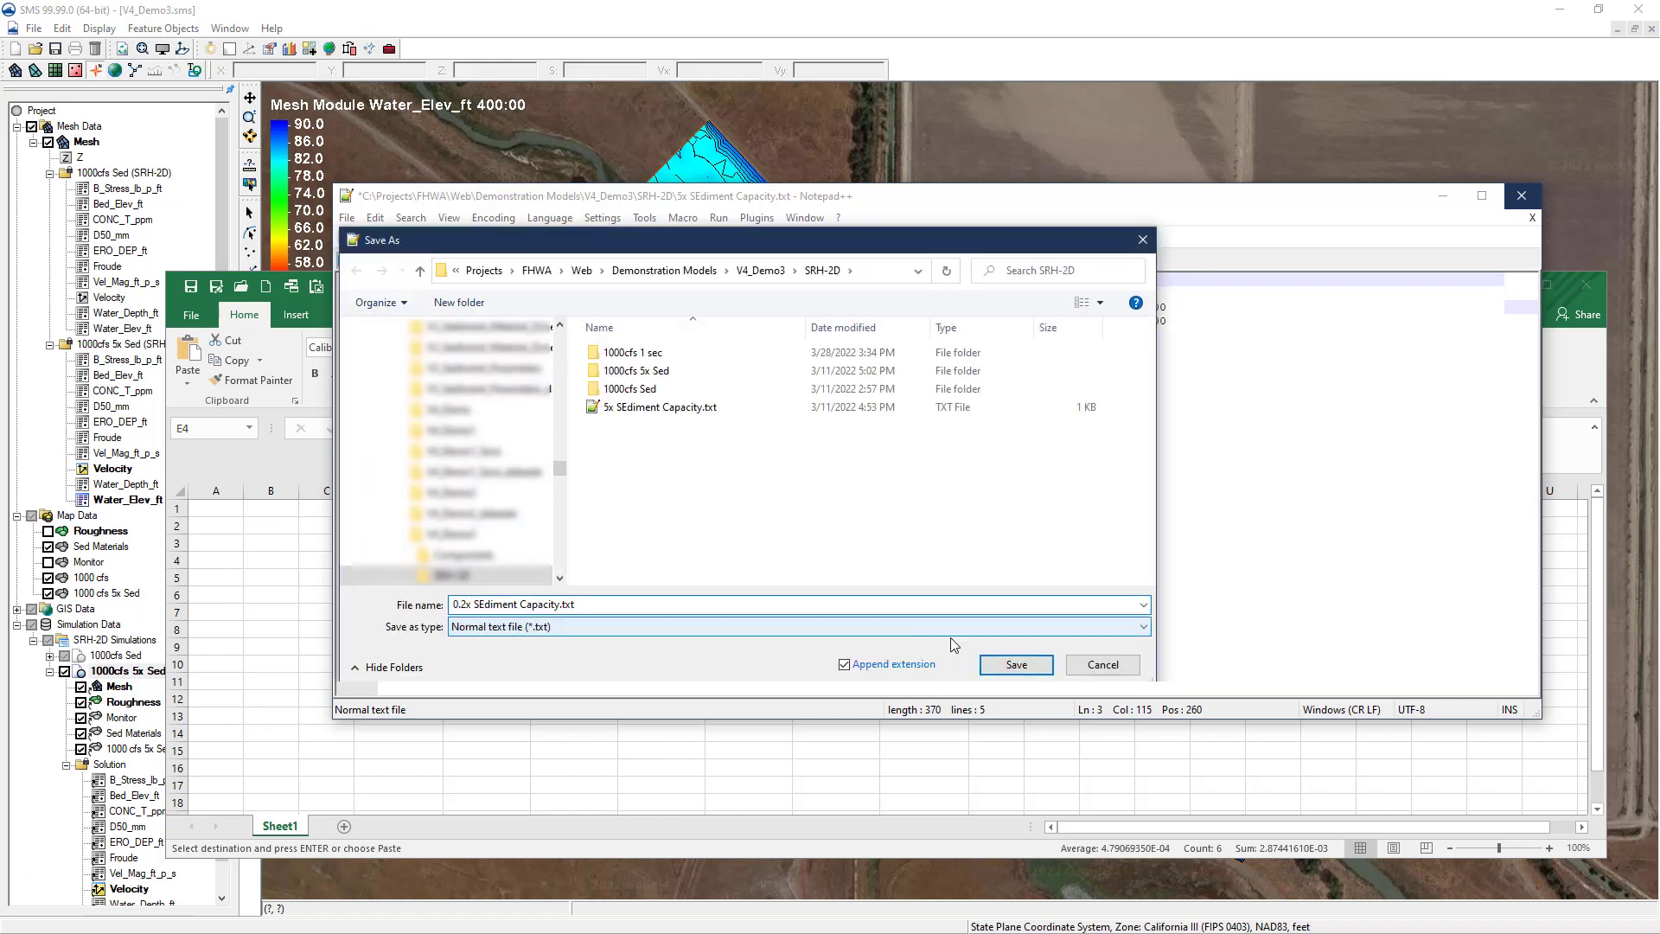
left_click(1018, 666)
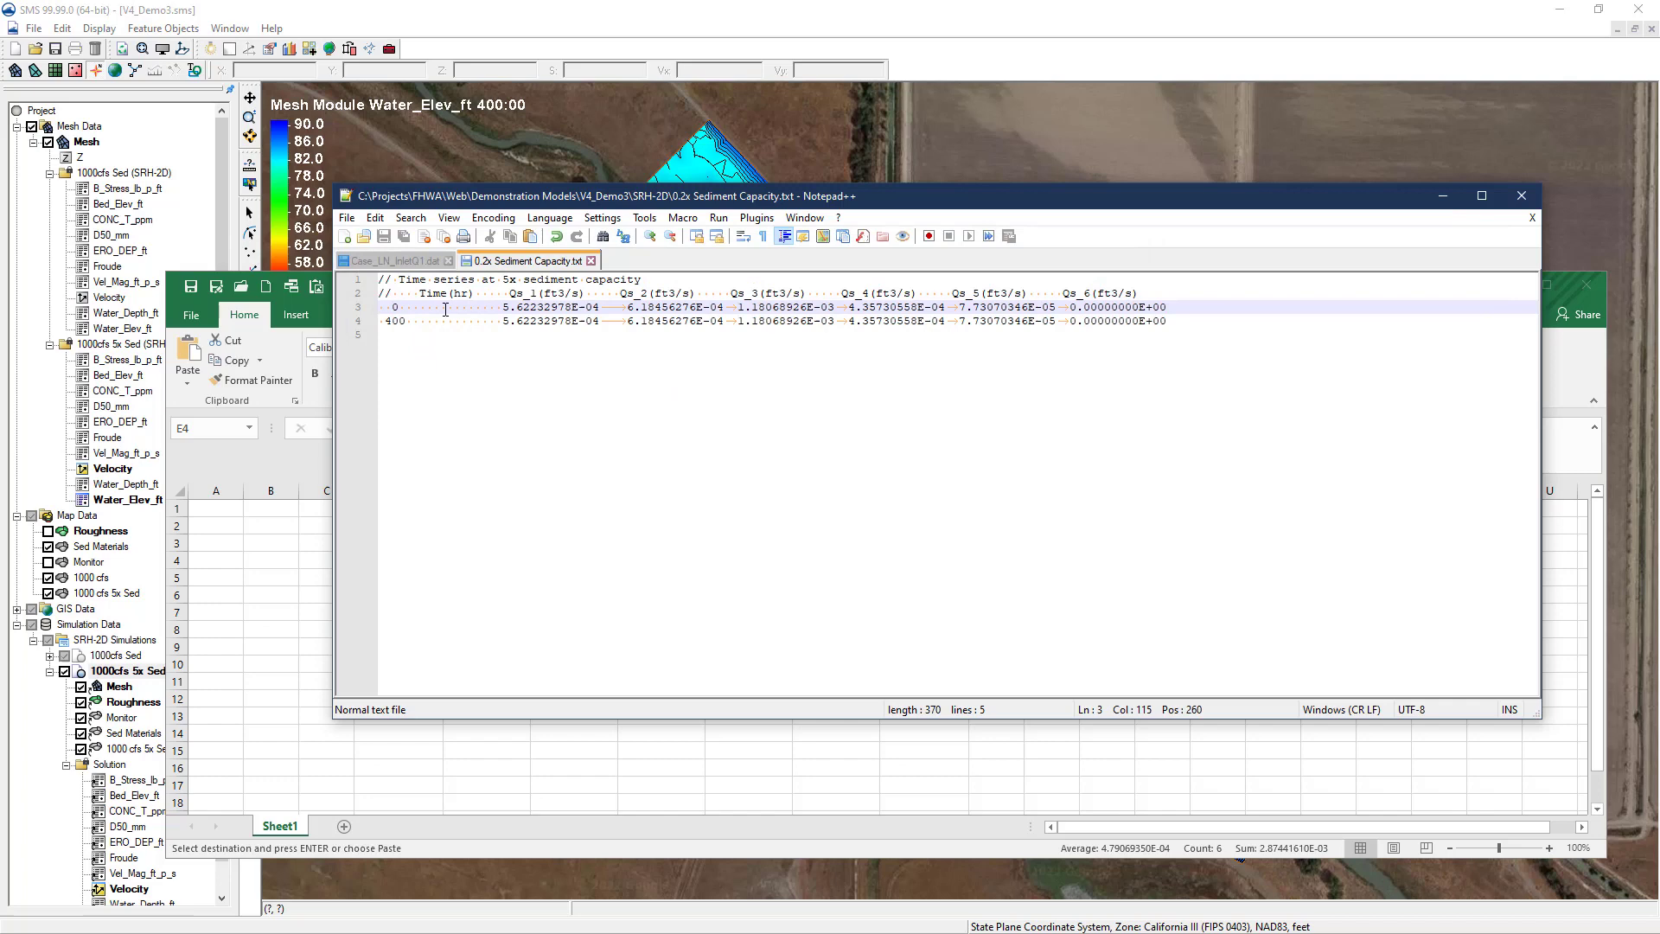
Switch to SMS, duplicate the 1000 cfs 5x Sed coverage, and rename the copy as "1000 cfs 0.2x Sed"
left_click(255, 17)
right_click(126, 595)
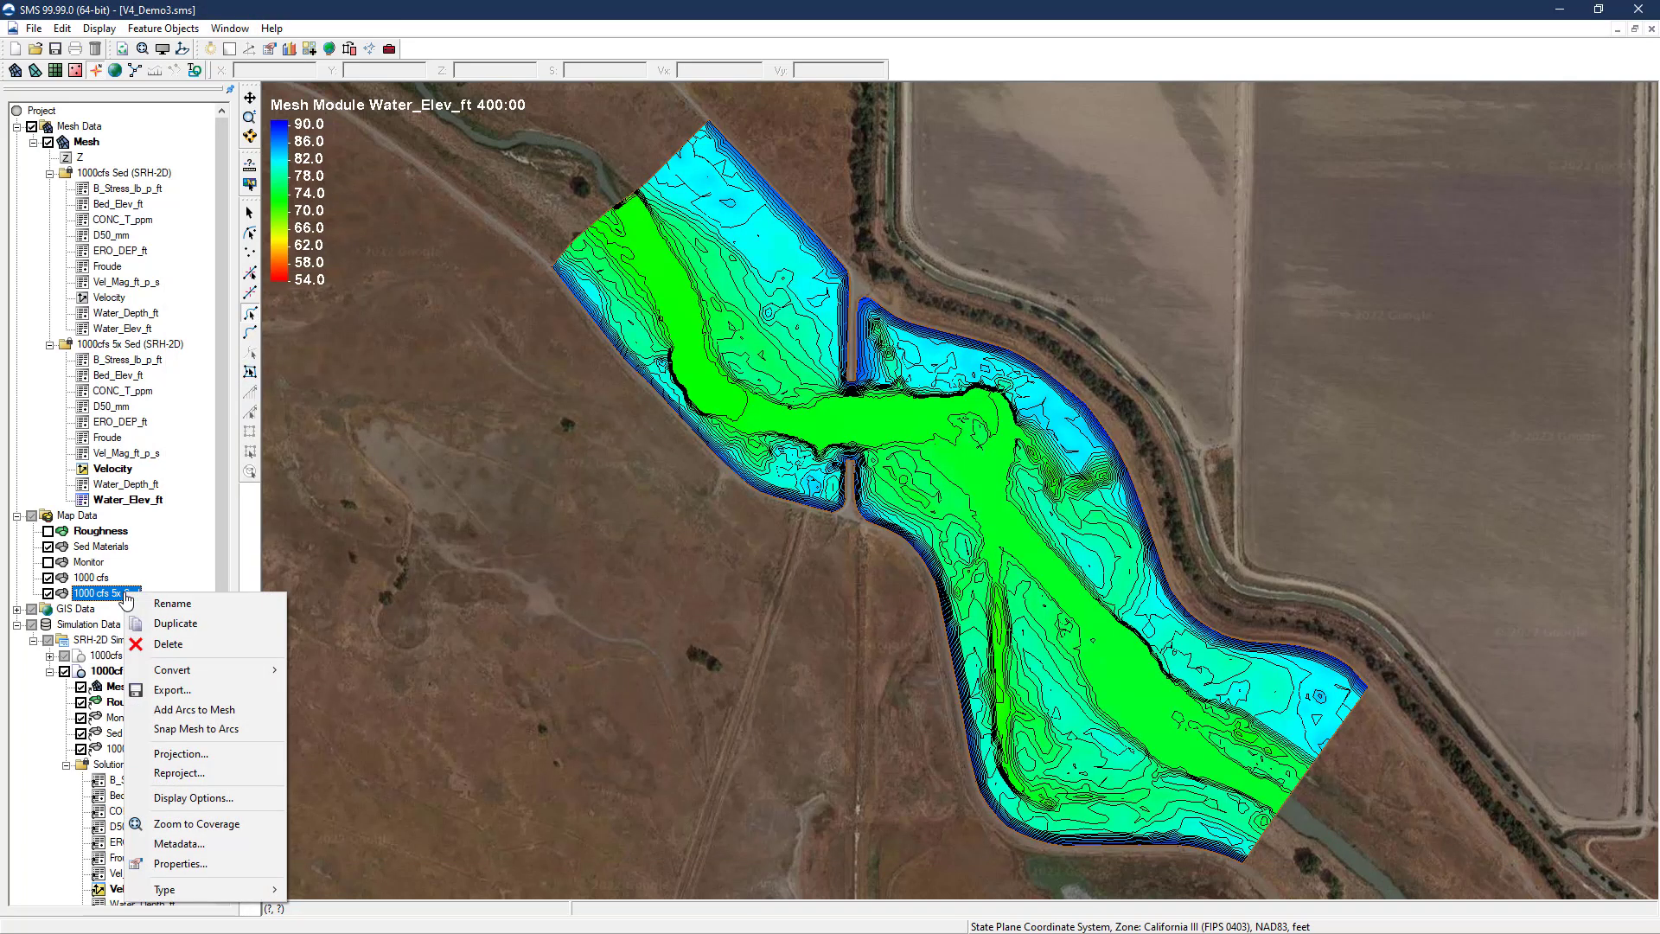
left_click(175, 622)
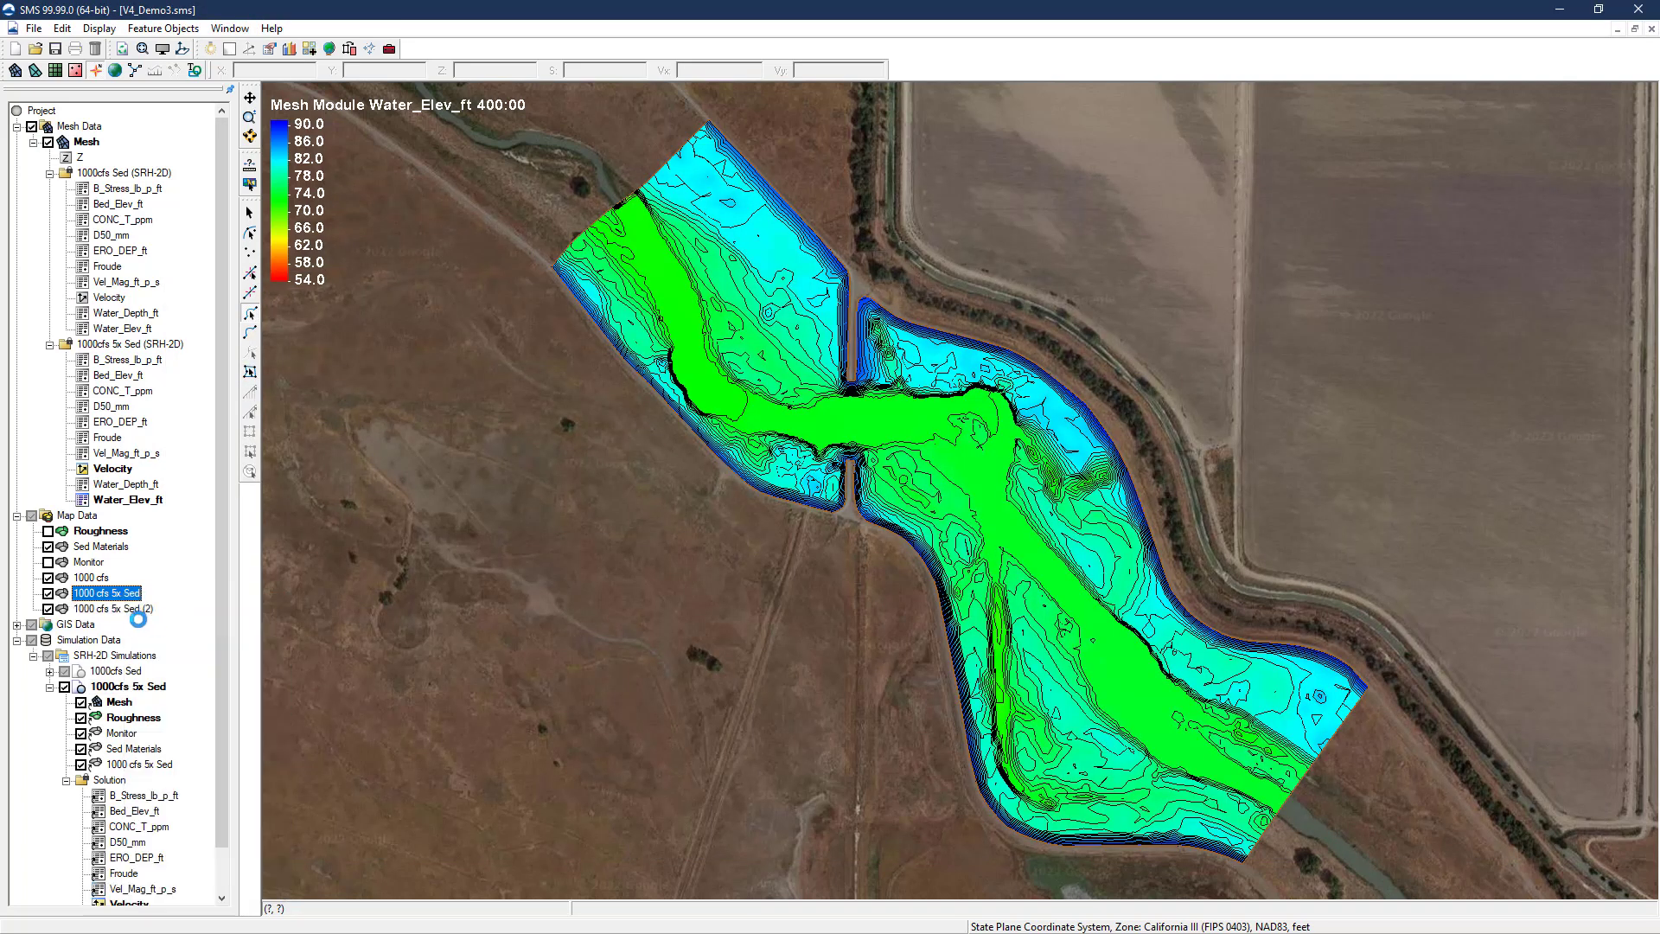
right_click(137, 610)
left_click(167, 621)
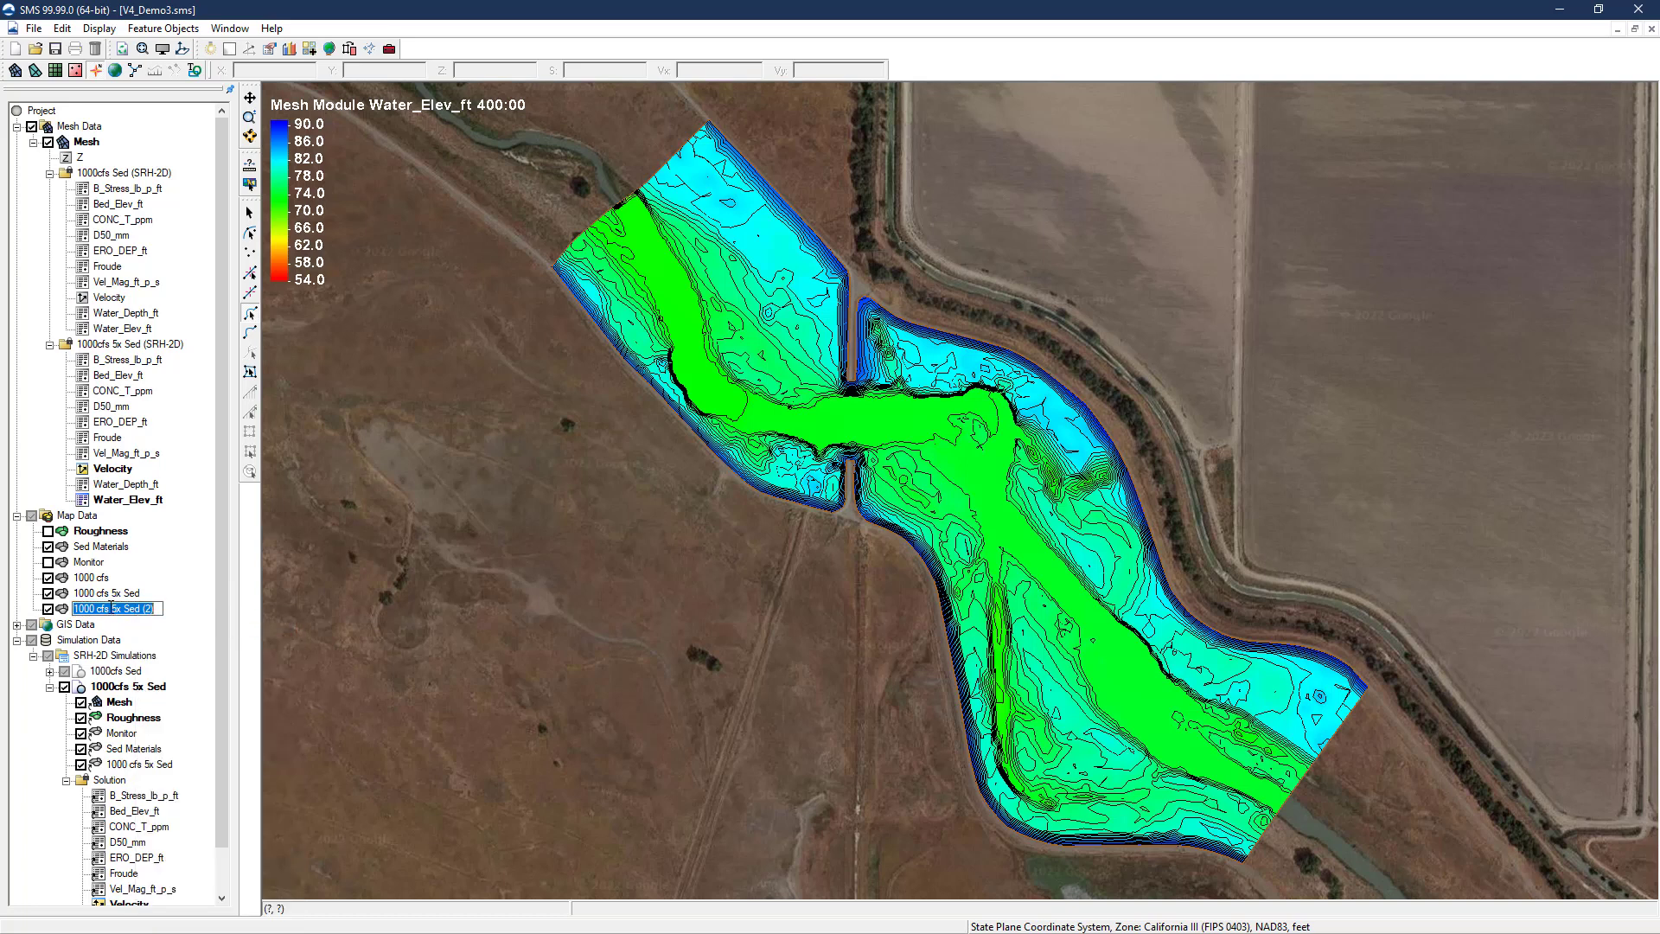
type("1000 cfs 0.2x Sed")
key("Return")
Assign "0.2x Sediment Capacity.txt" as the sediment rate file of the inflow arc in the 1000 cfs 0.2x Sed coverage
left_click(1286, 808)
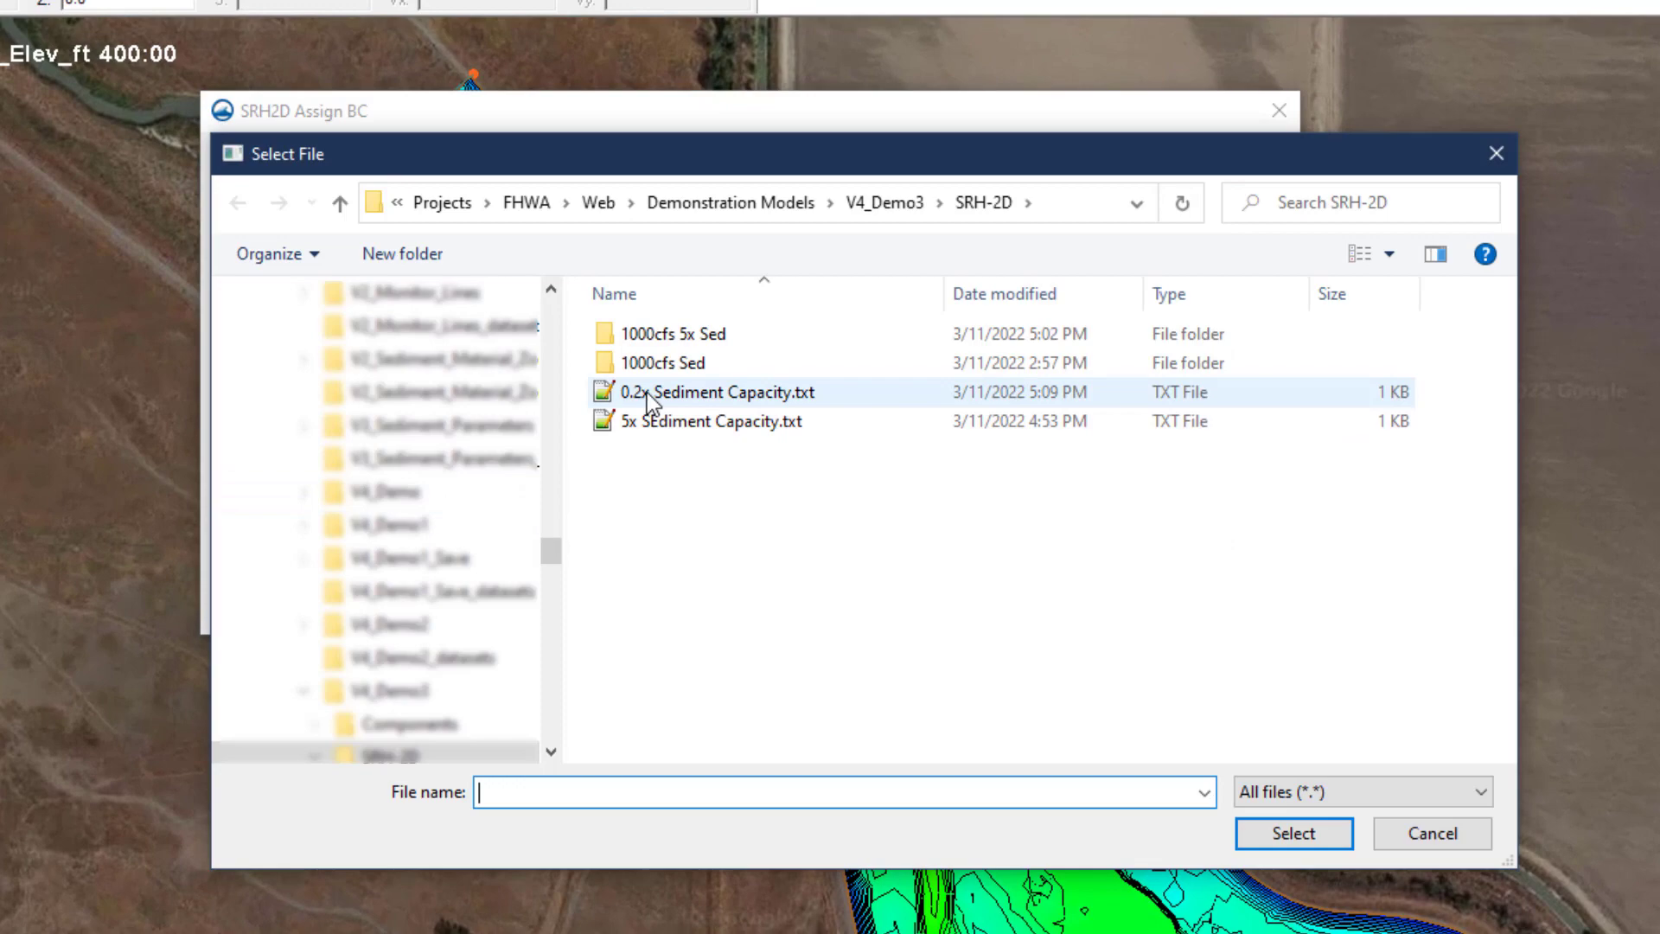
left_click(826, 308)
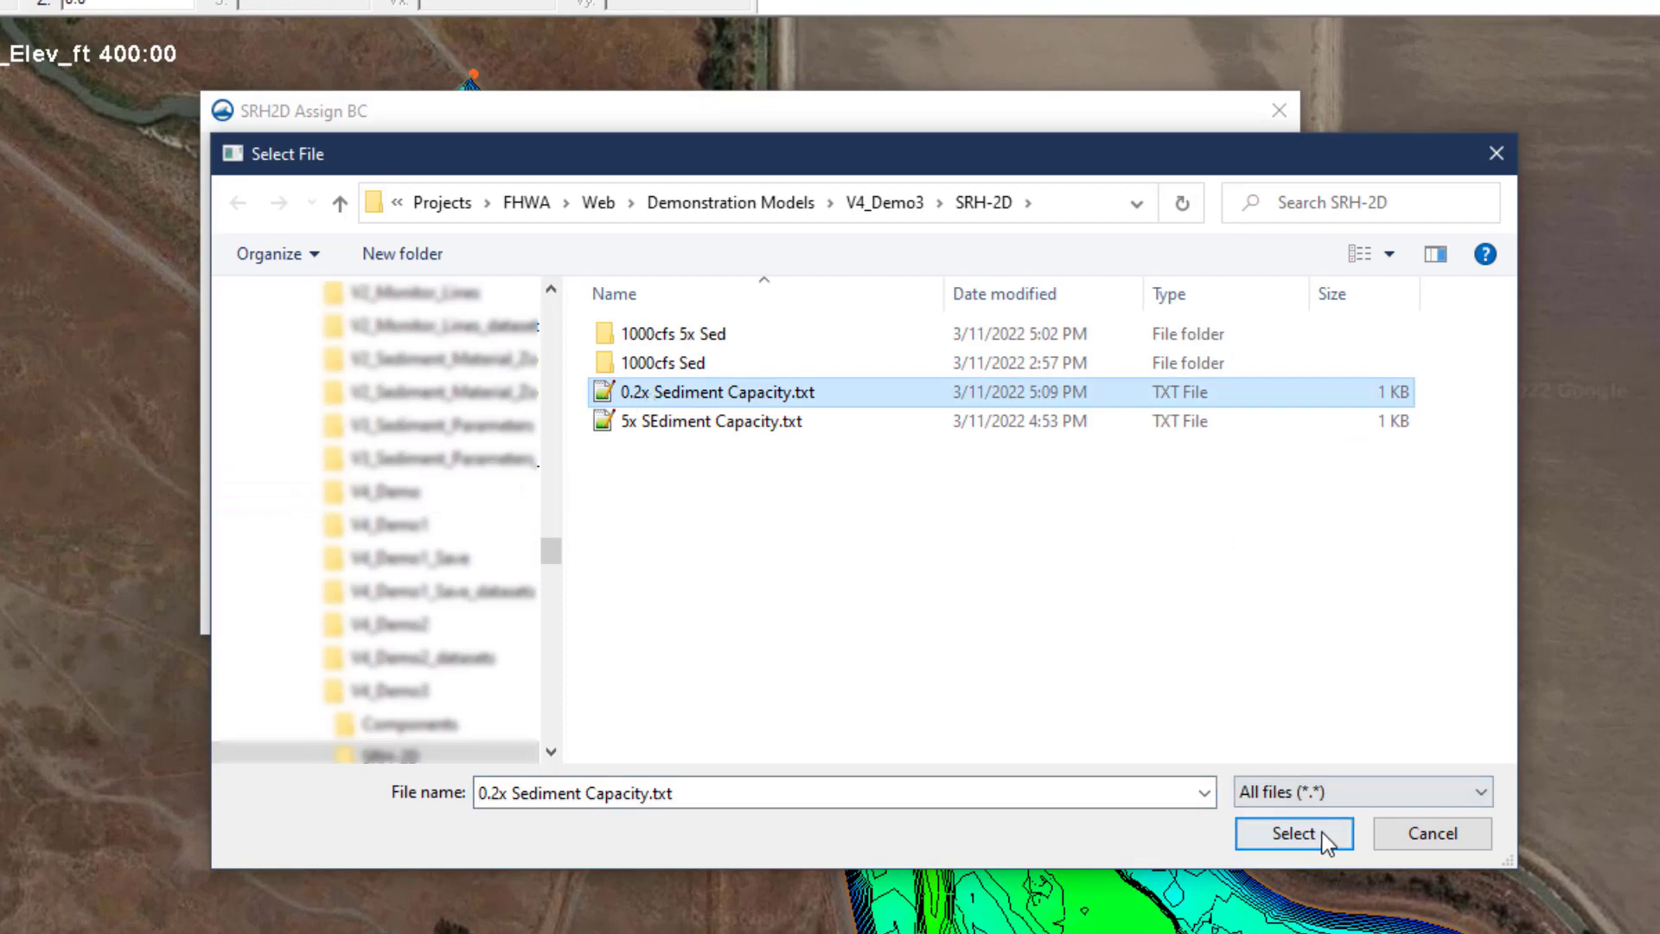
left_click(1217, 577)
left_click(1063, 475)
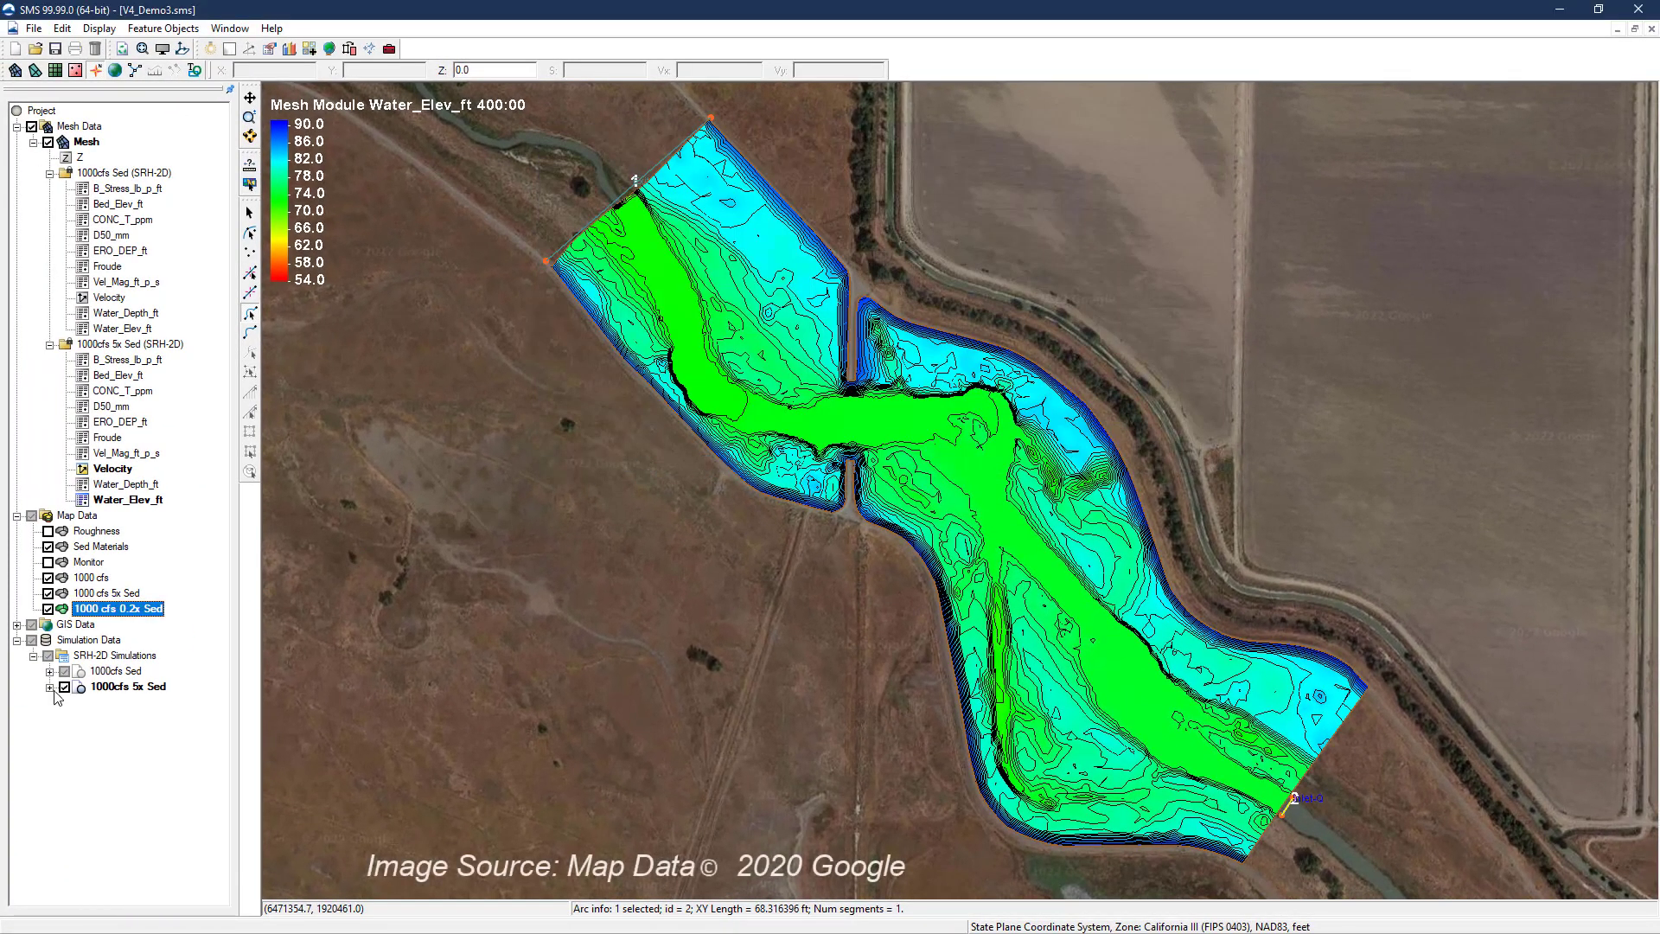
Duplicate the 1000cfs 5x Sed simulation and rename the copy as "1000cfs 0.2x Sed"
right_click(111, 688)
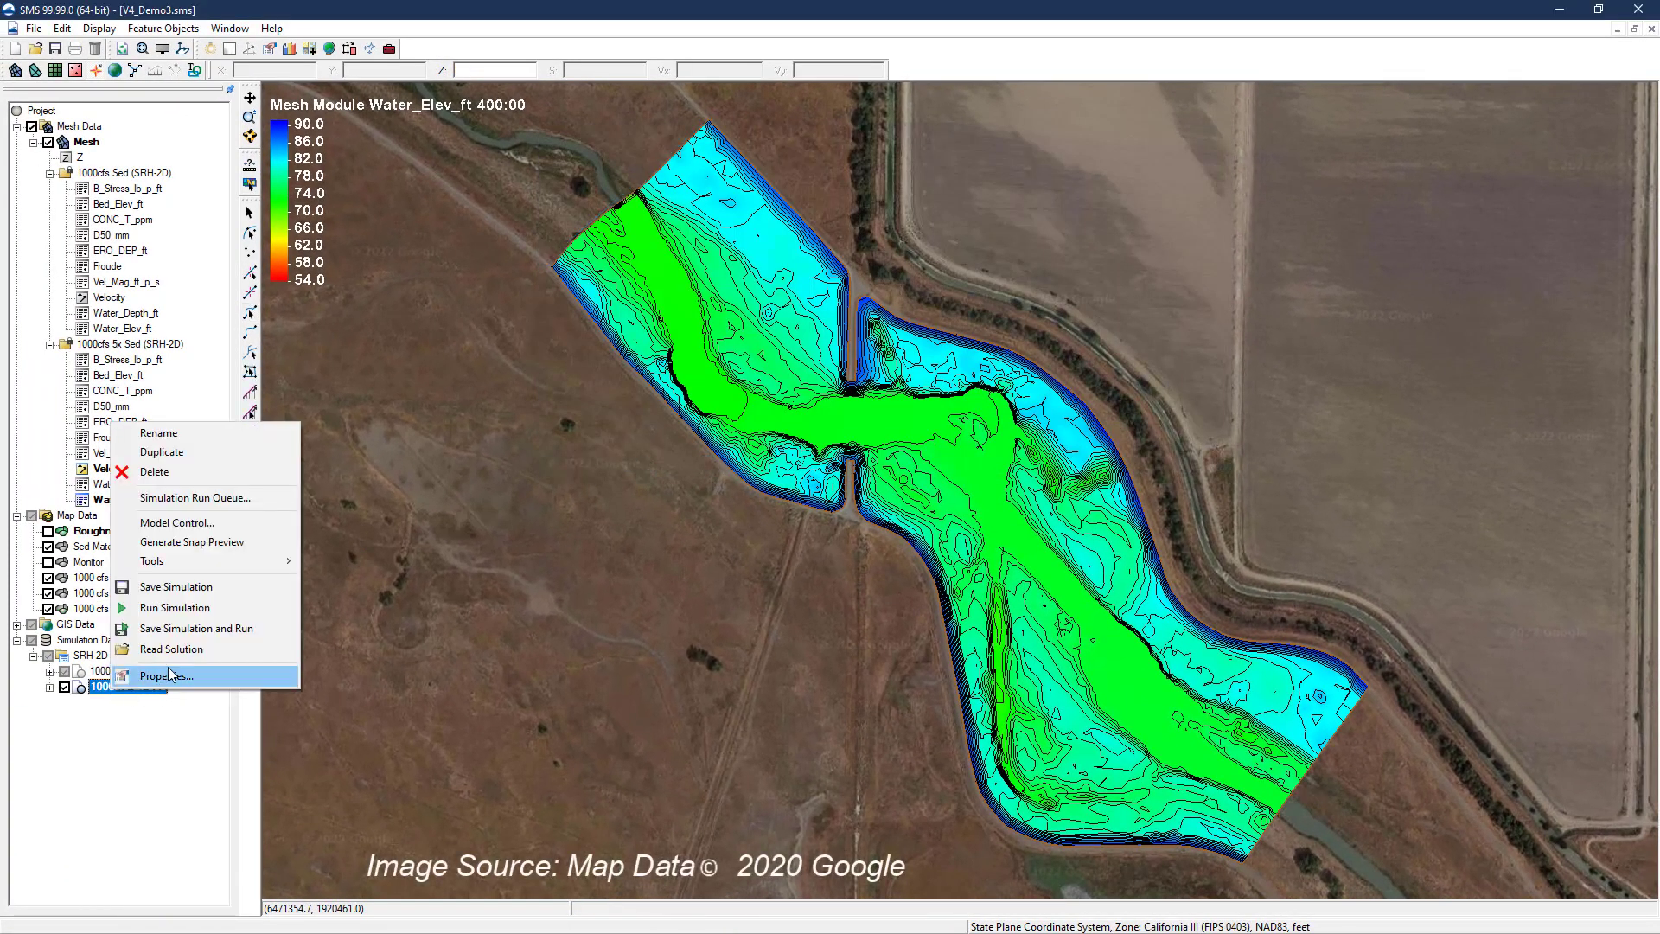
left_click(183, 453)
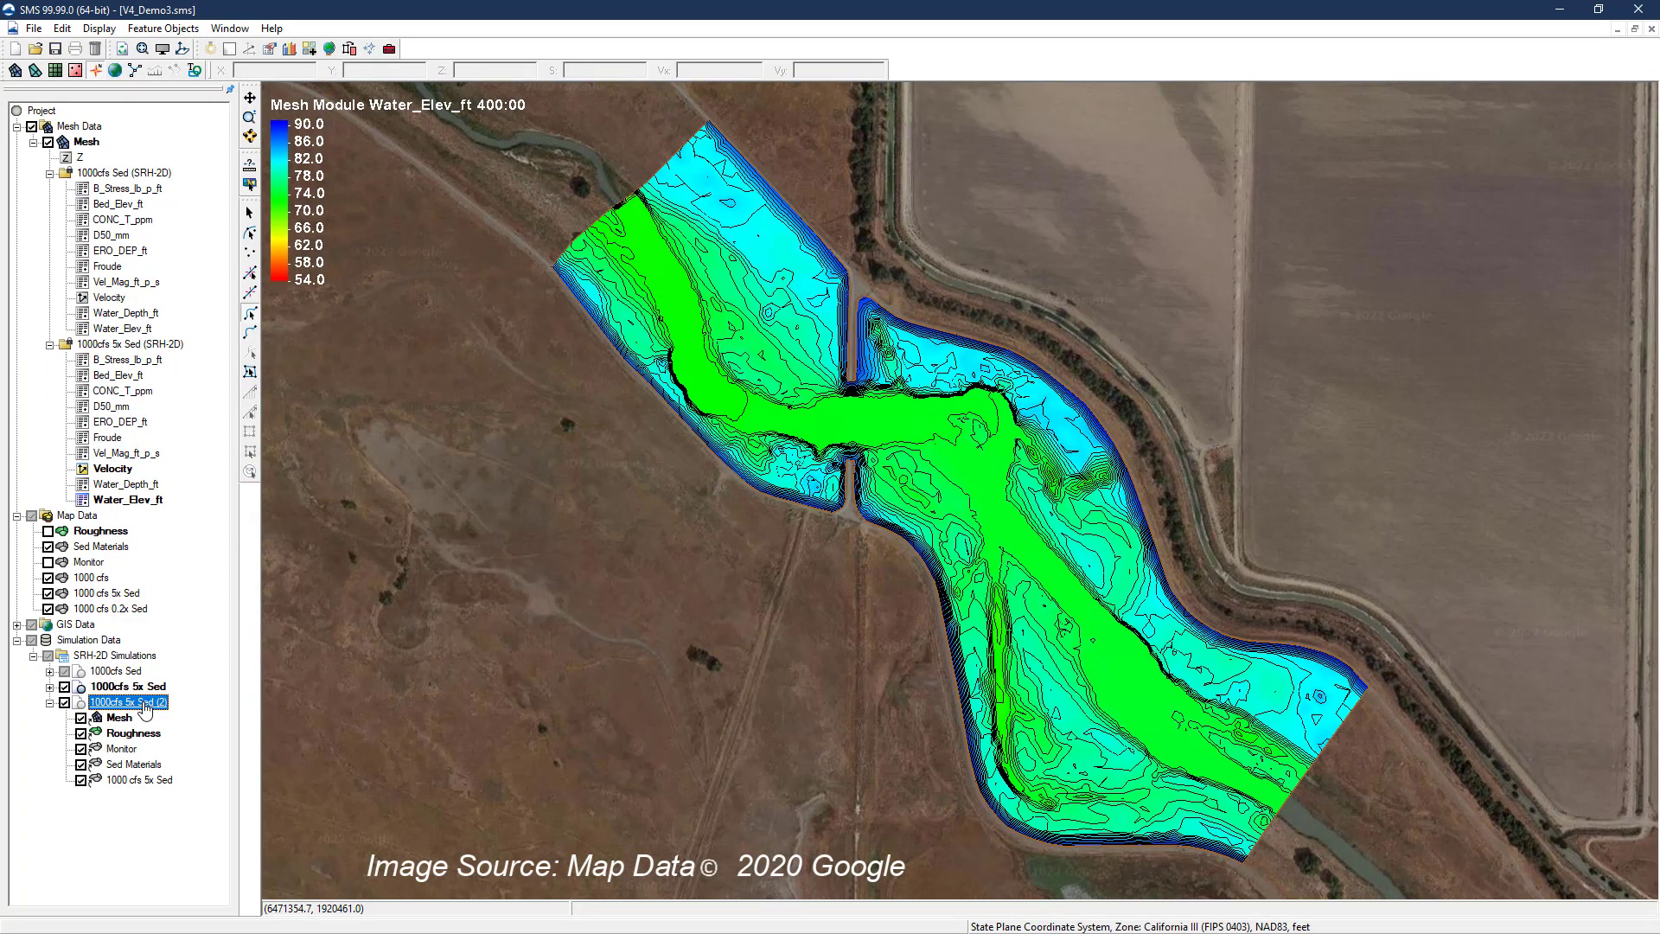
right_click(143, 702)
left_click(200, 444)
left_click_drag(126, 701, 188, 703)
type("0.2x Sed")
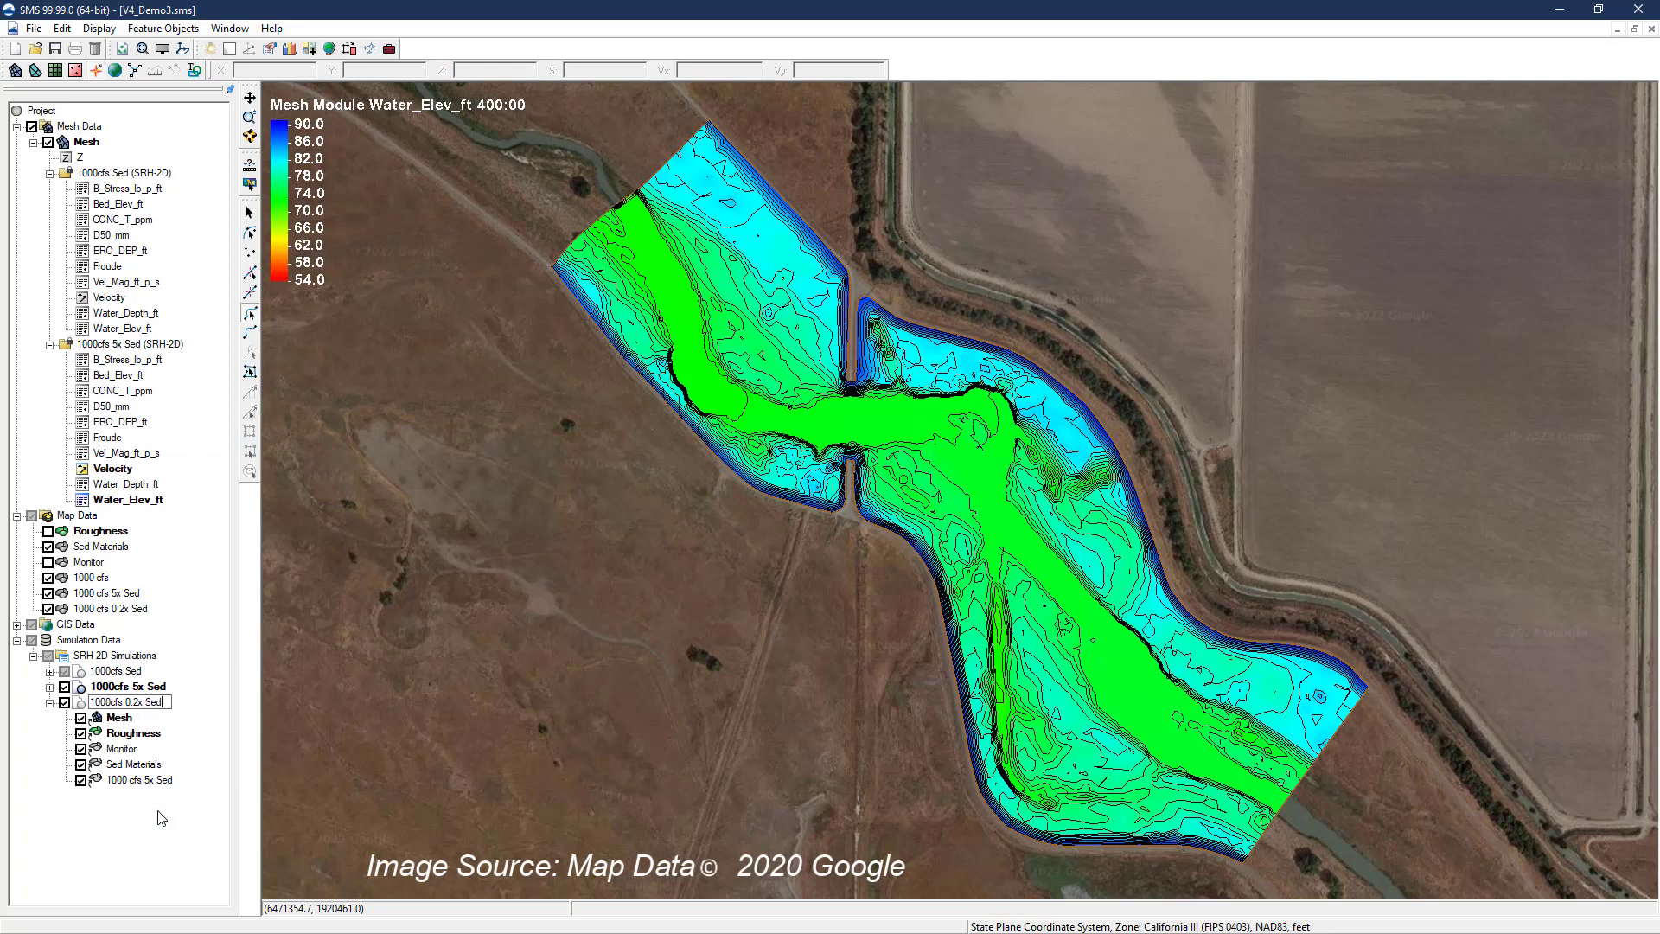
key("Return")
Replace the 5x boundary coverage in the 1000cfs 0.2x Sed simulation with 1000 cfs 0.2x Sed, and save and run the simulation
right_click(165, 779)
left_click(195, 789)
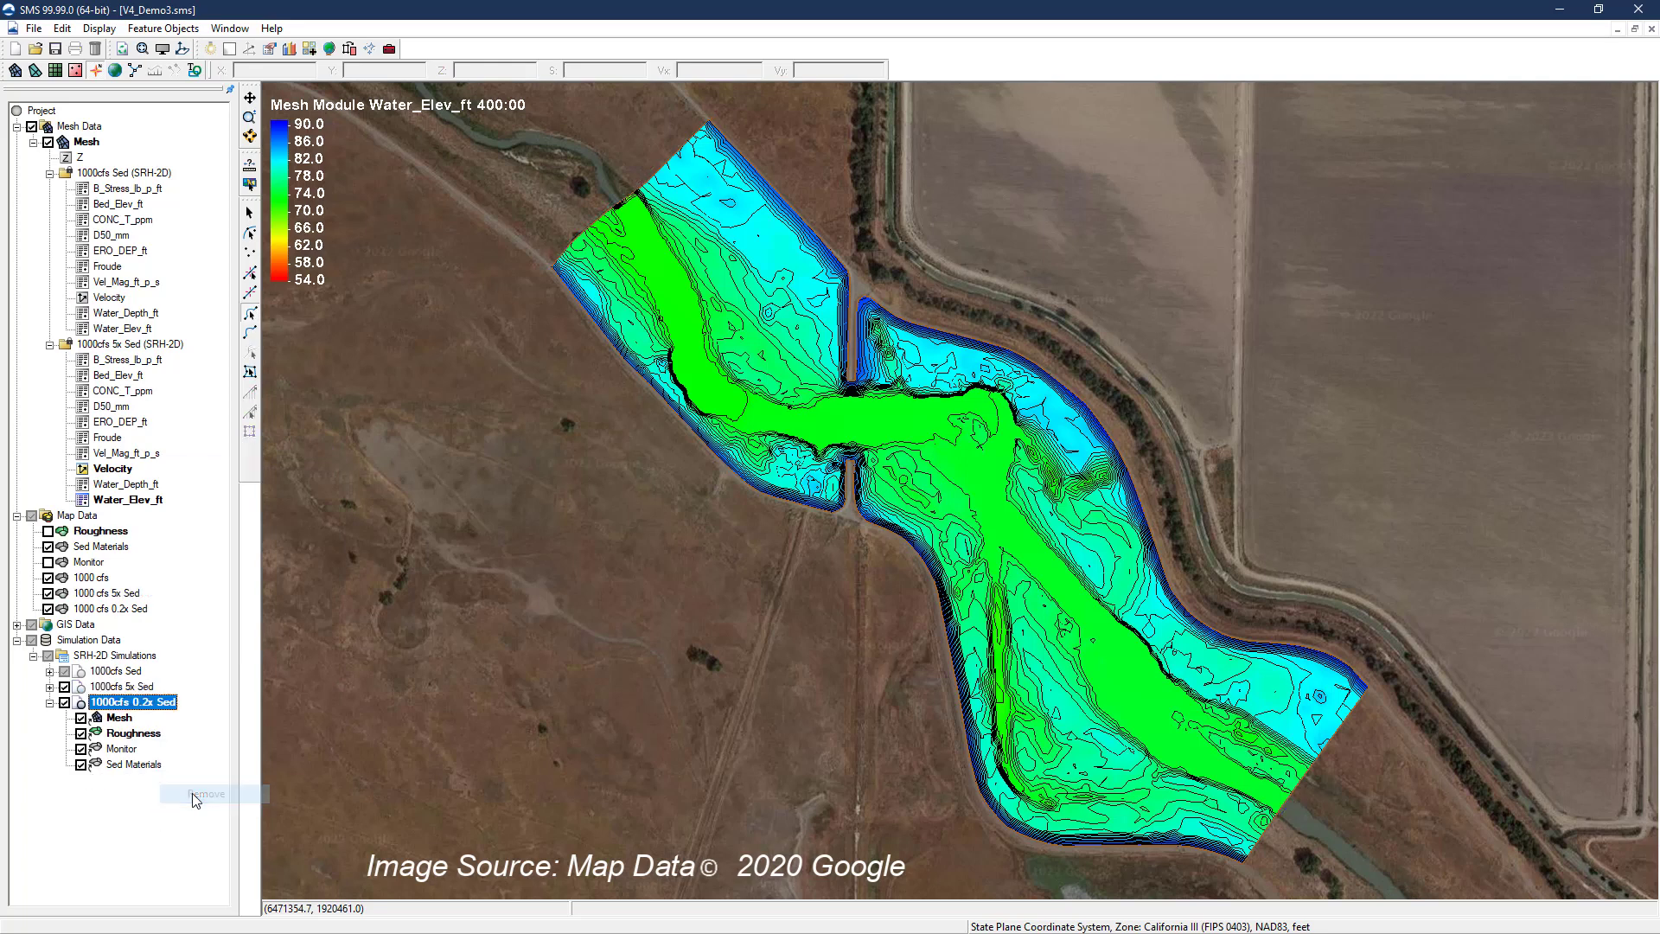
right_click(135, 610)
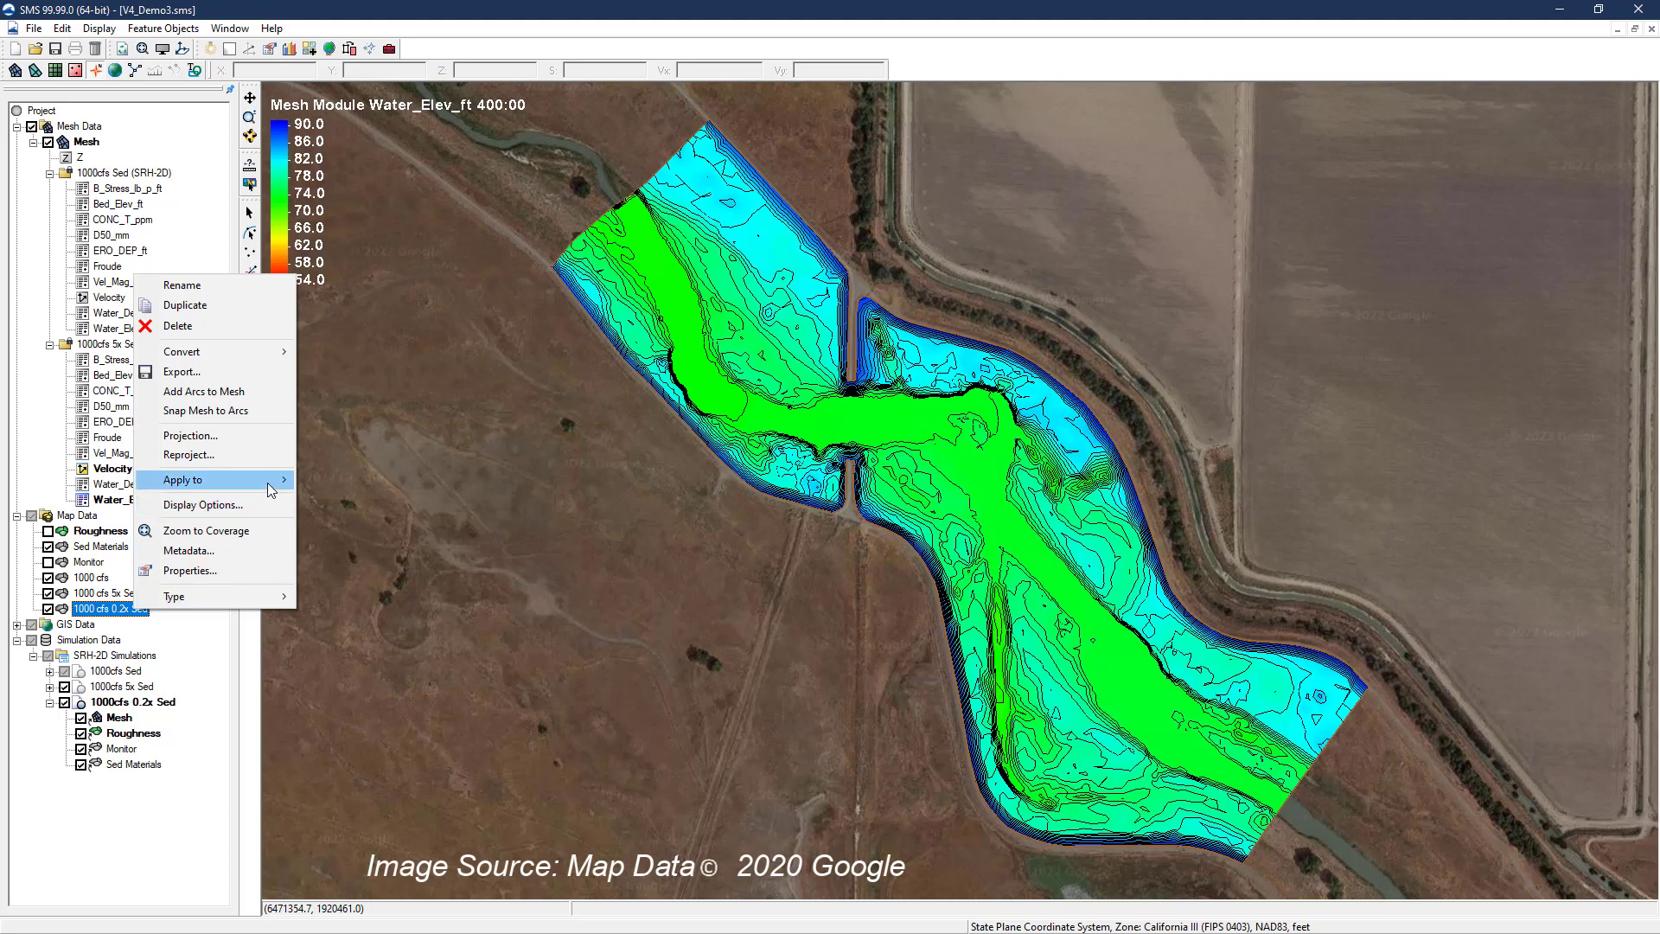
mouse_move(270, 481)
left_click(341, 482)
right_click(155, 701)
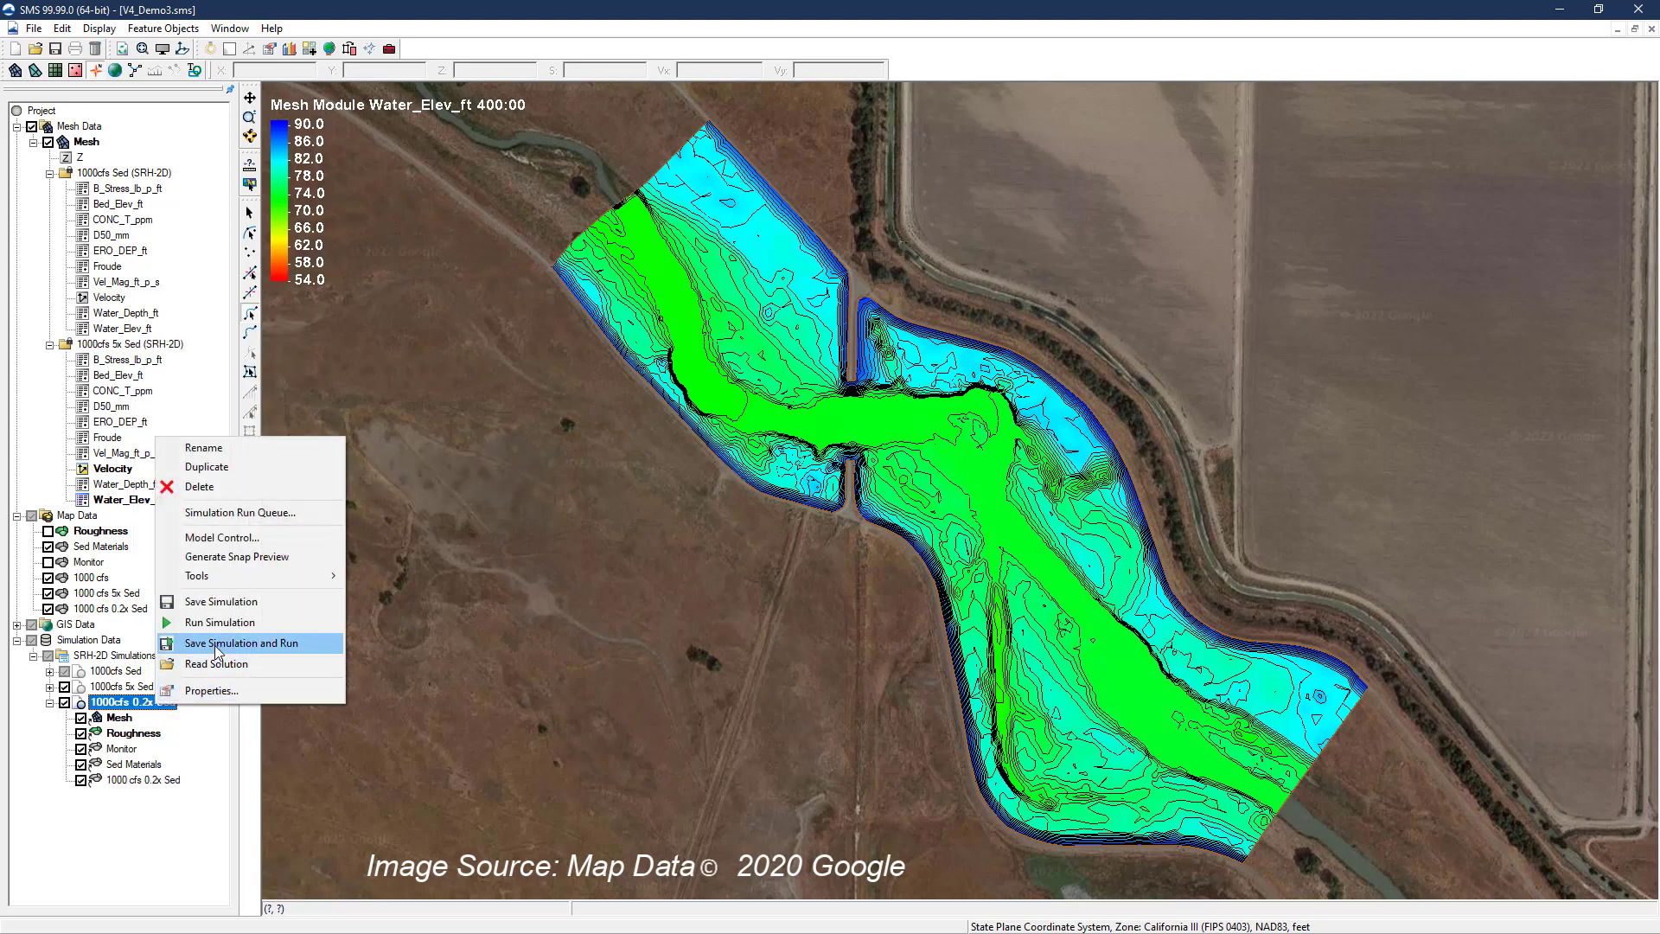
left_click(216, 644)
Activate the Monitor coverage and locate Case_LN6.dat in the V4_Demo3 SRH-2D output folder 1000cfs Sed\Output_MISC
left_click(91, 734)
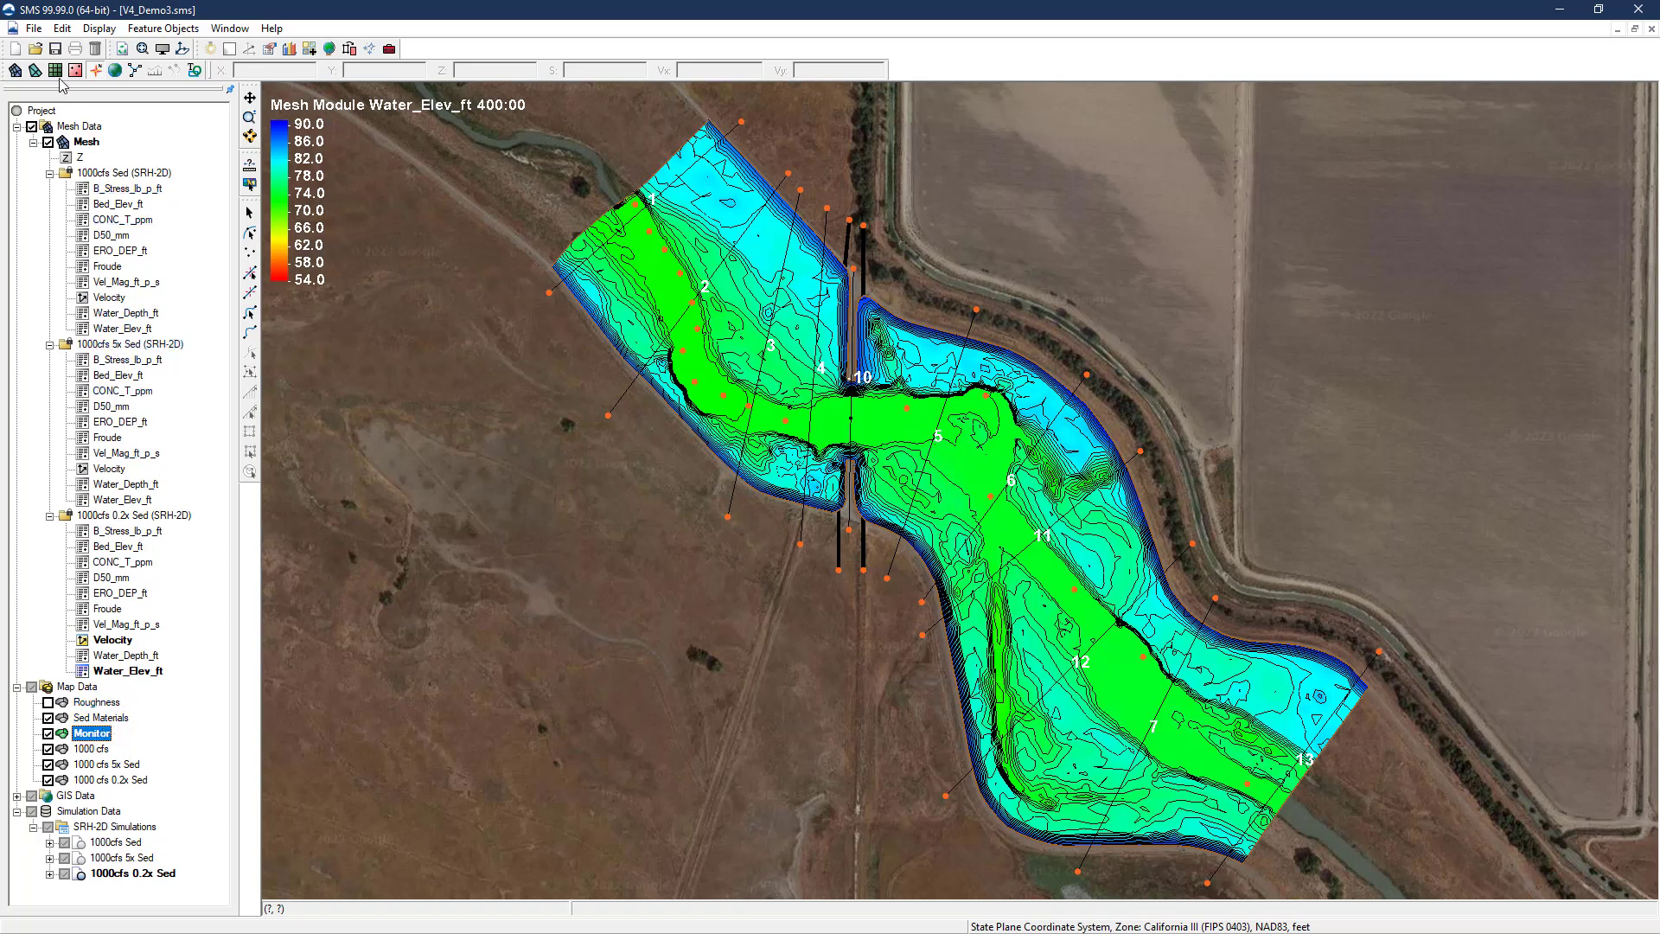
left_click(35, 49)
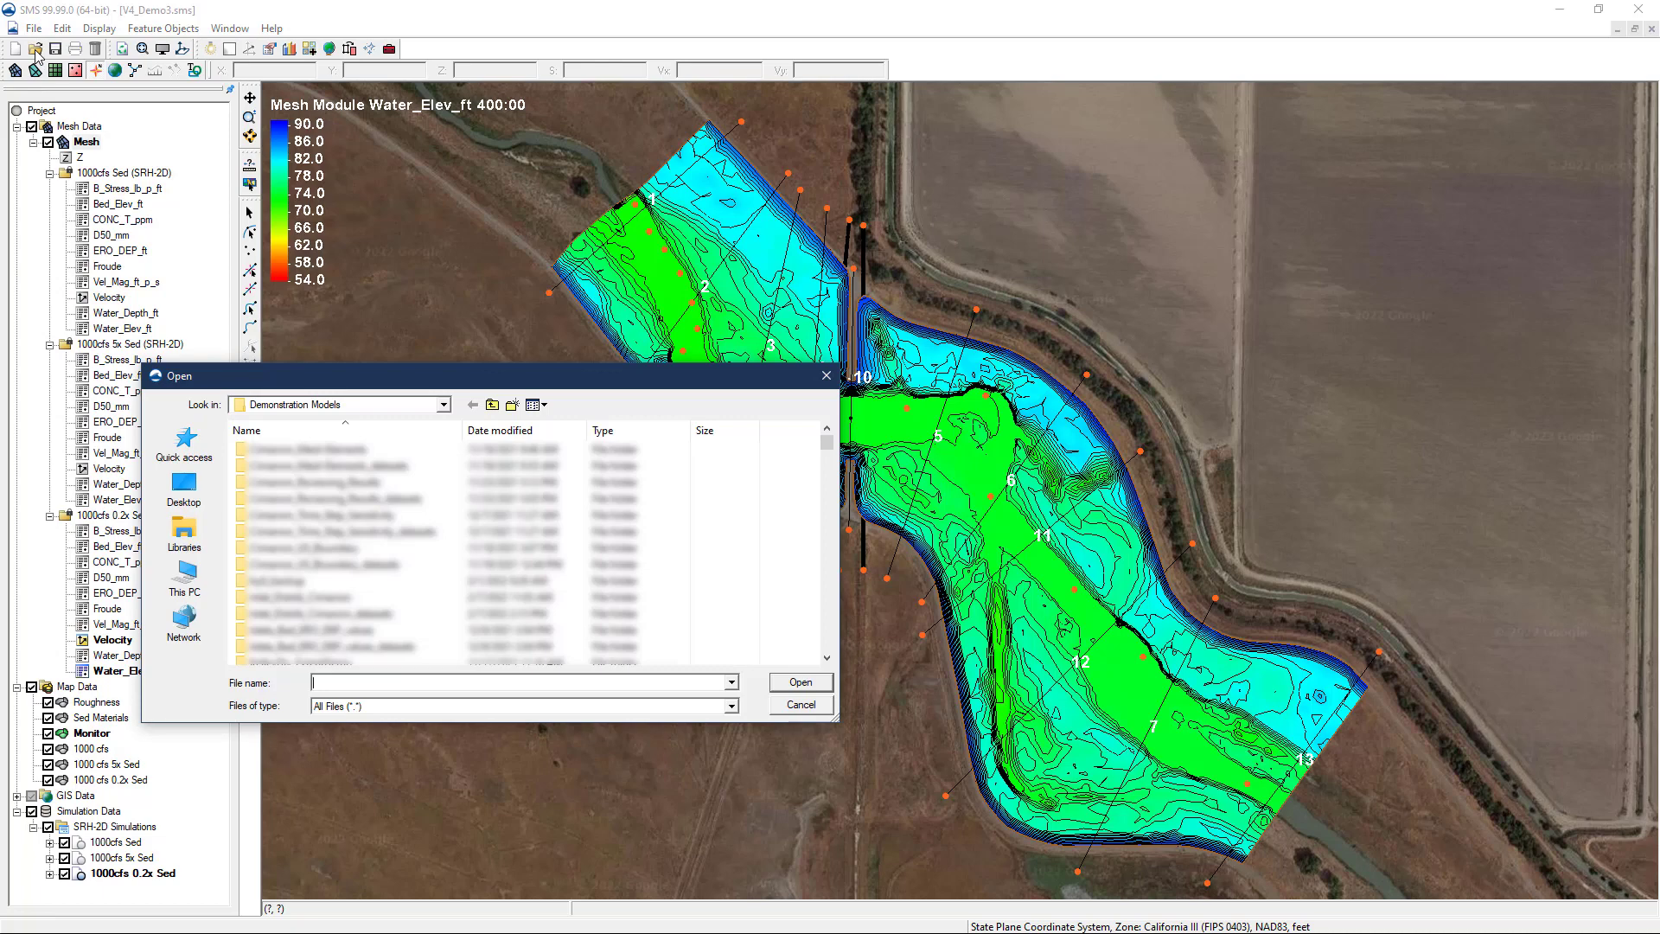
left_click_drag(320, 387, 237, 329)
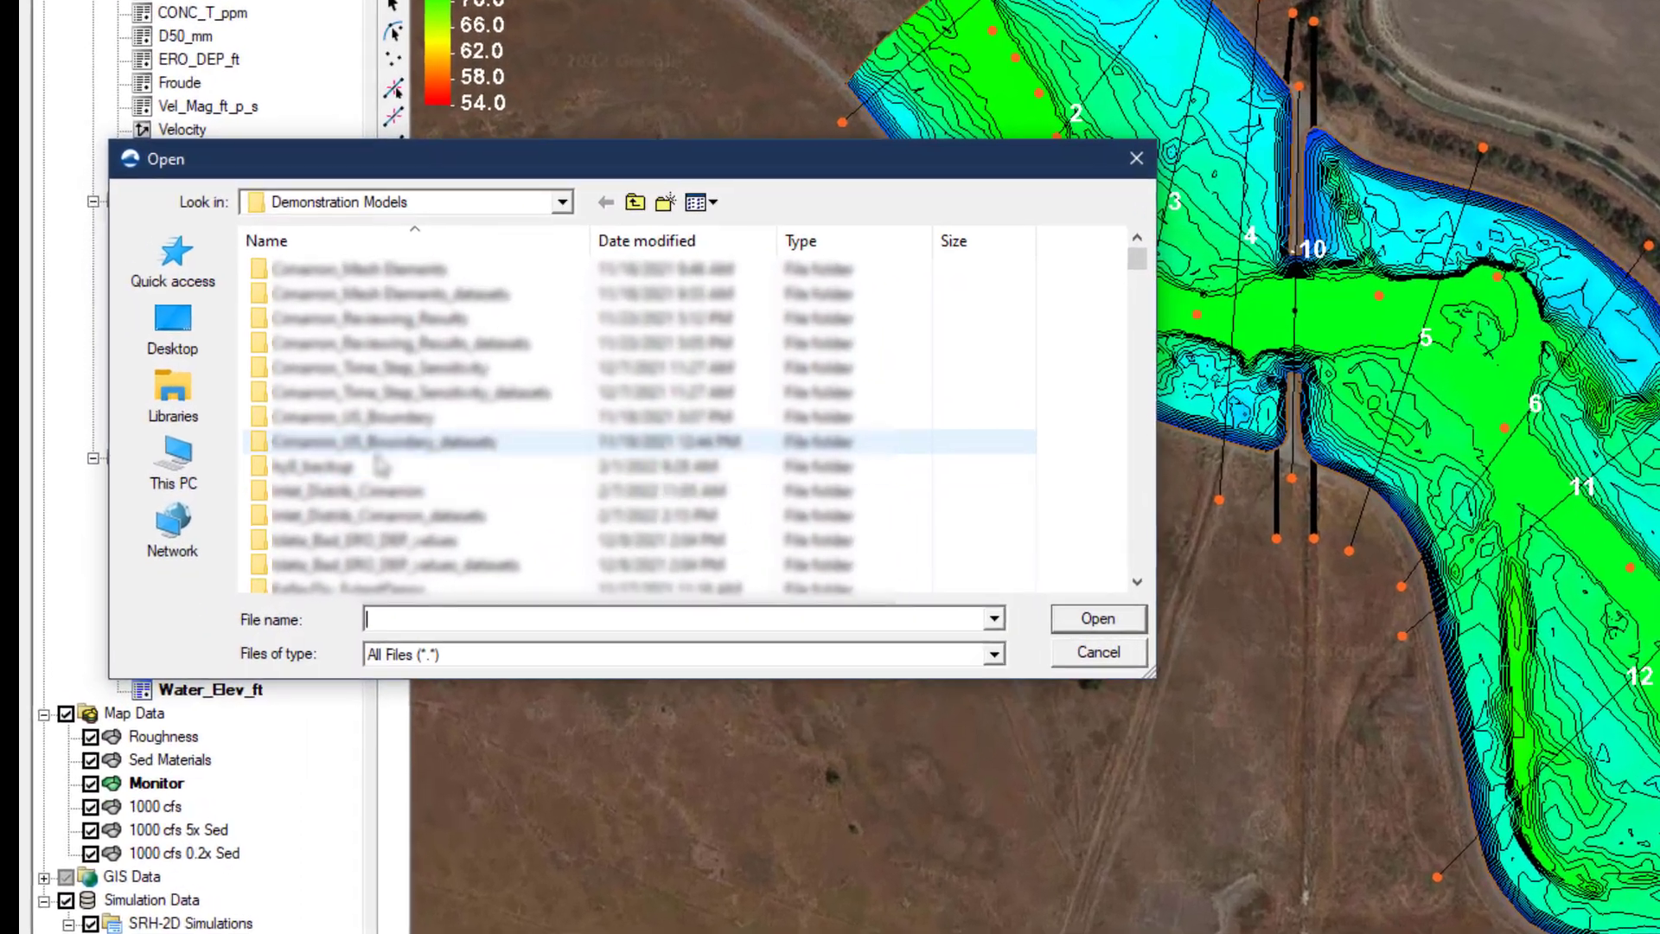
scroll(242, 544, "down", 5)
scroll(380, 497, "down", 10)
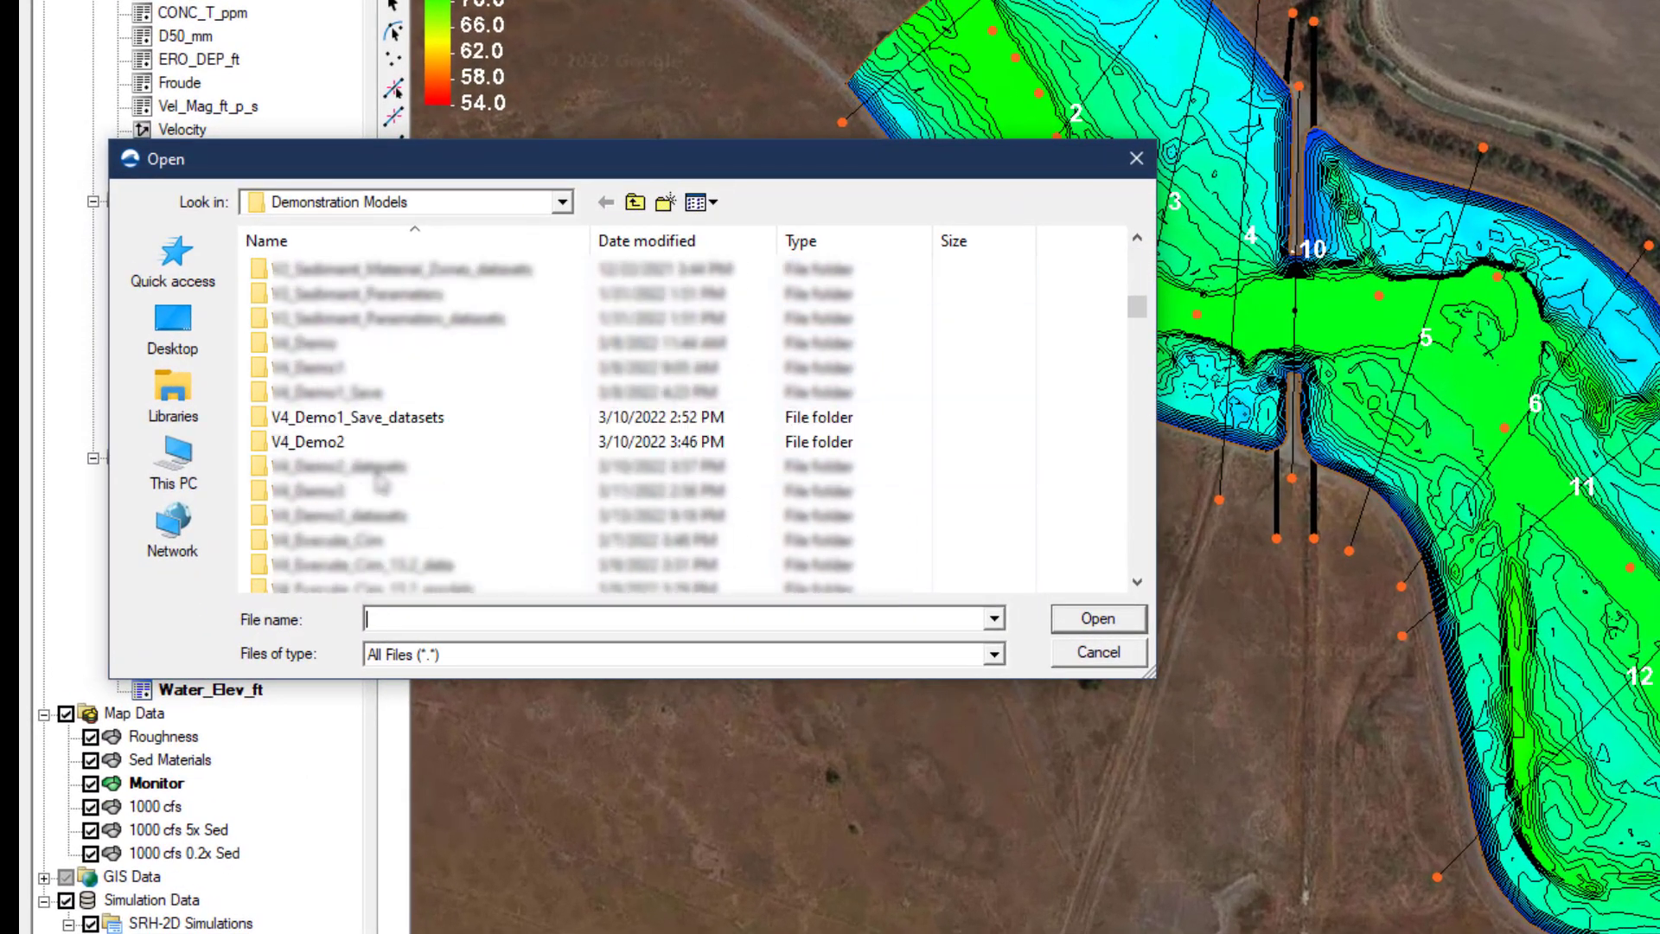
left_click(344, 419)
double_click(343, 419)
double_click(316, 306)
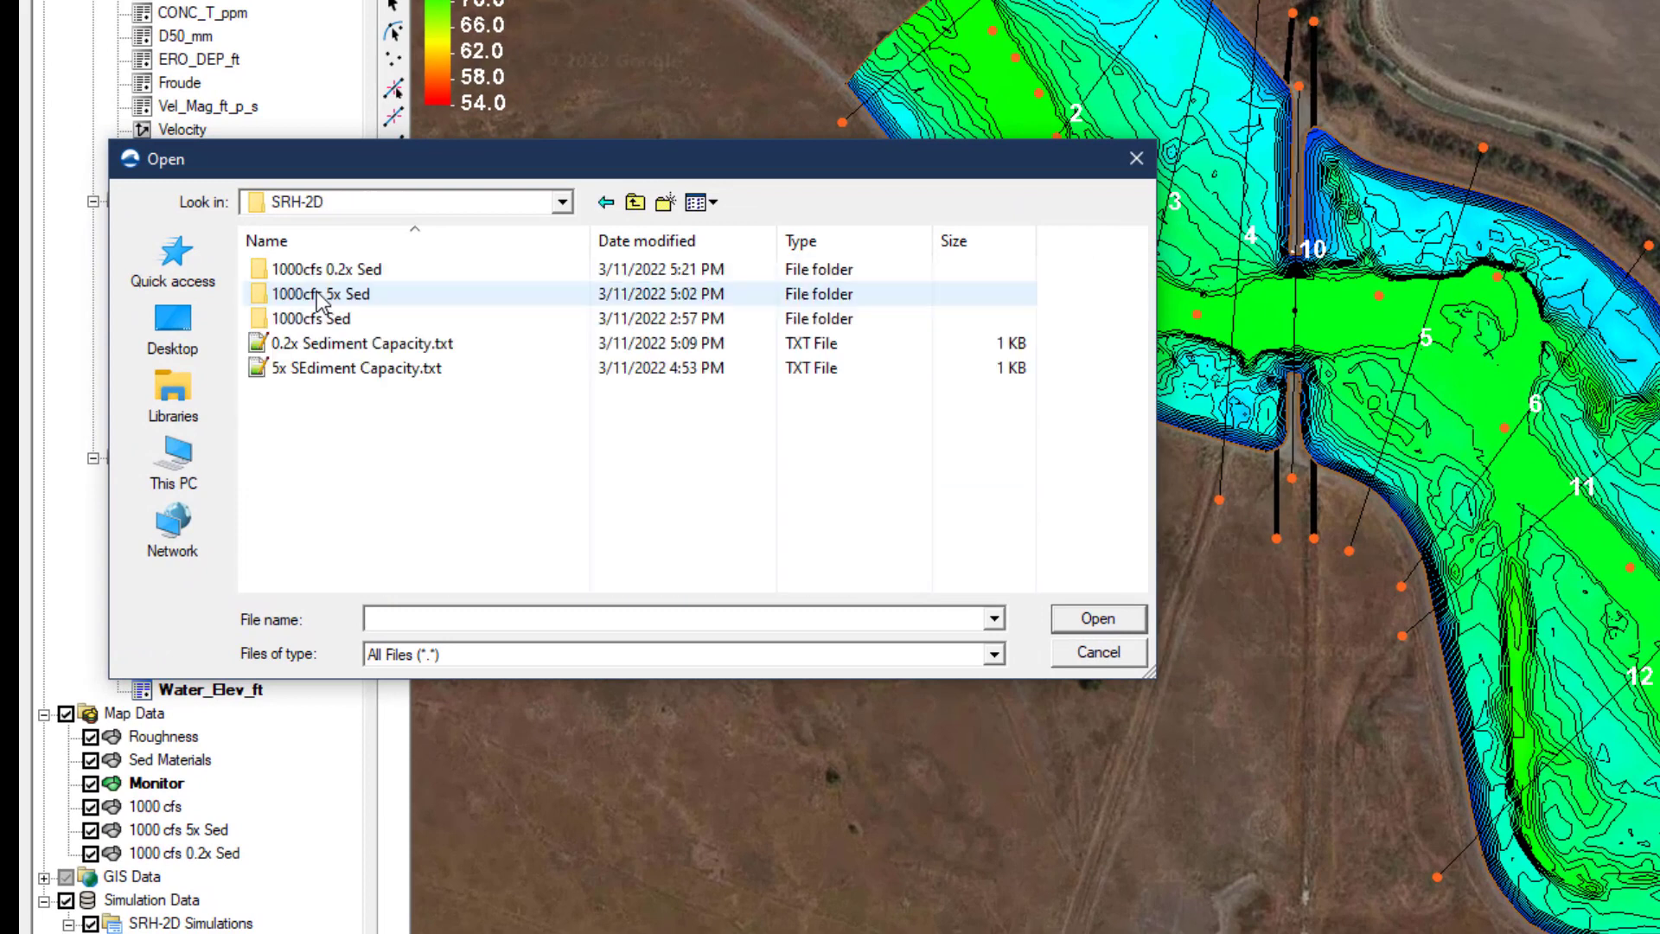
double_click(324, 320)
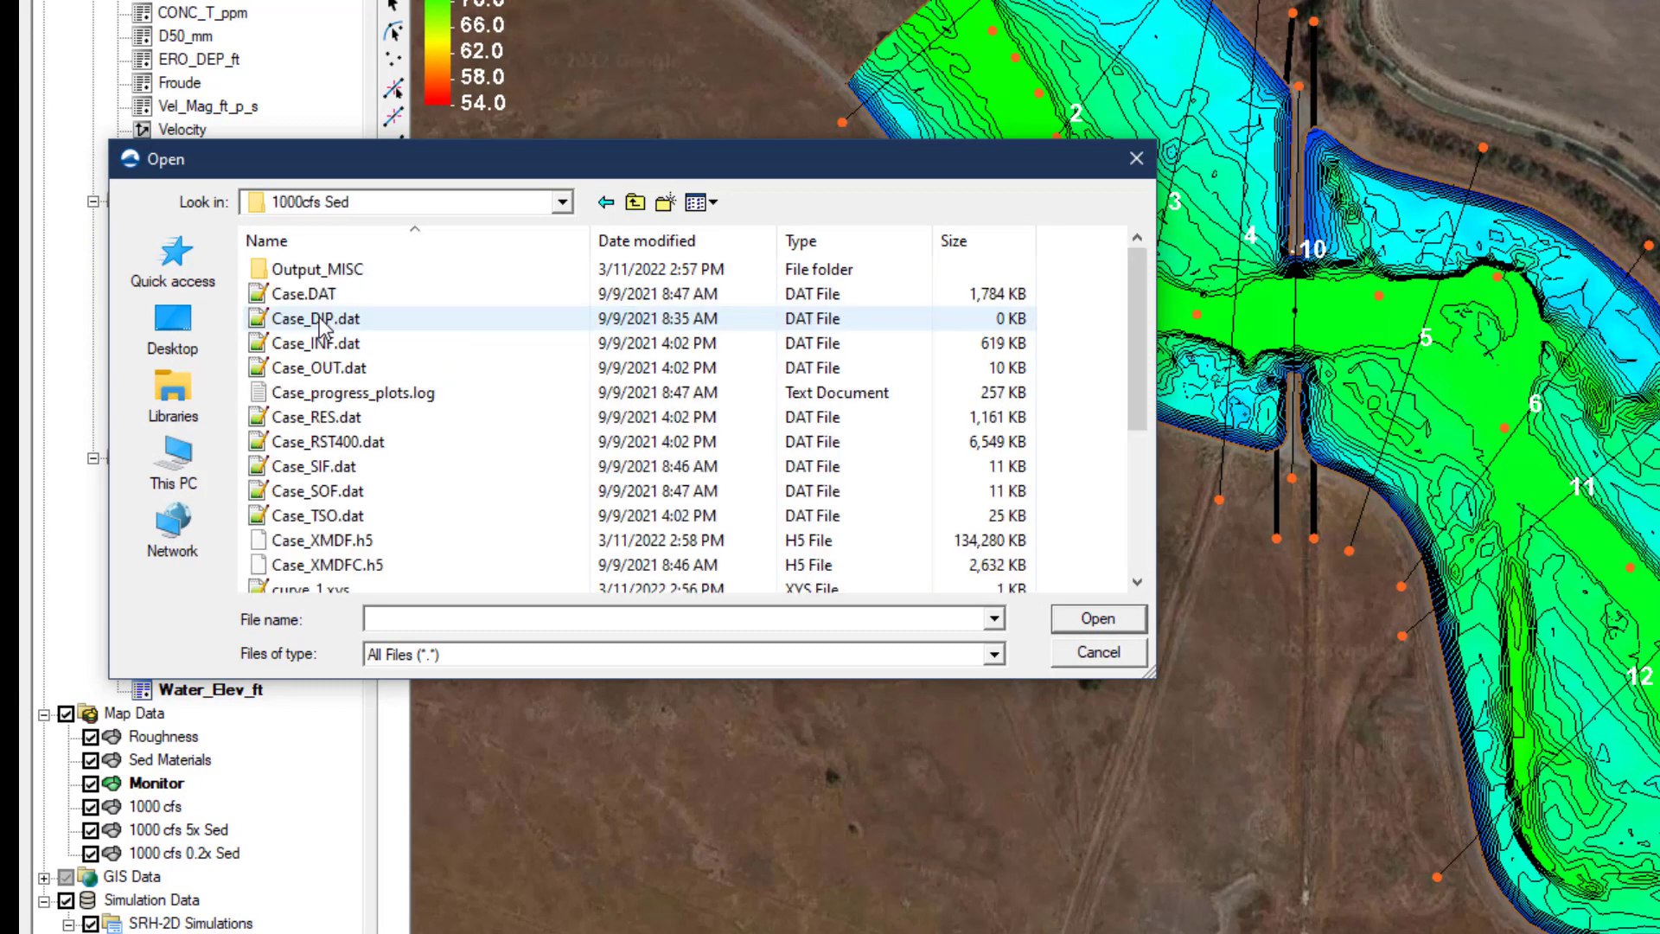
double_click(333, 271)
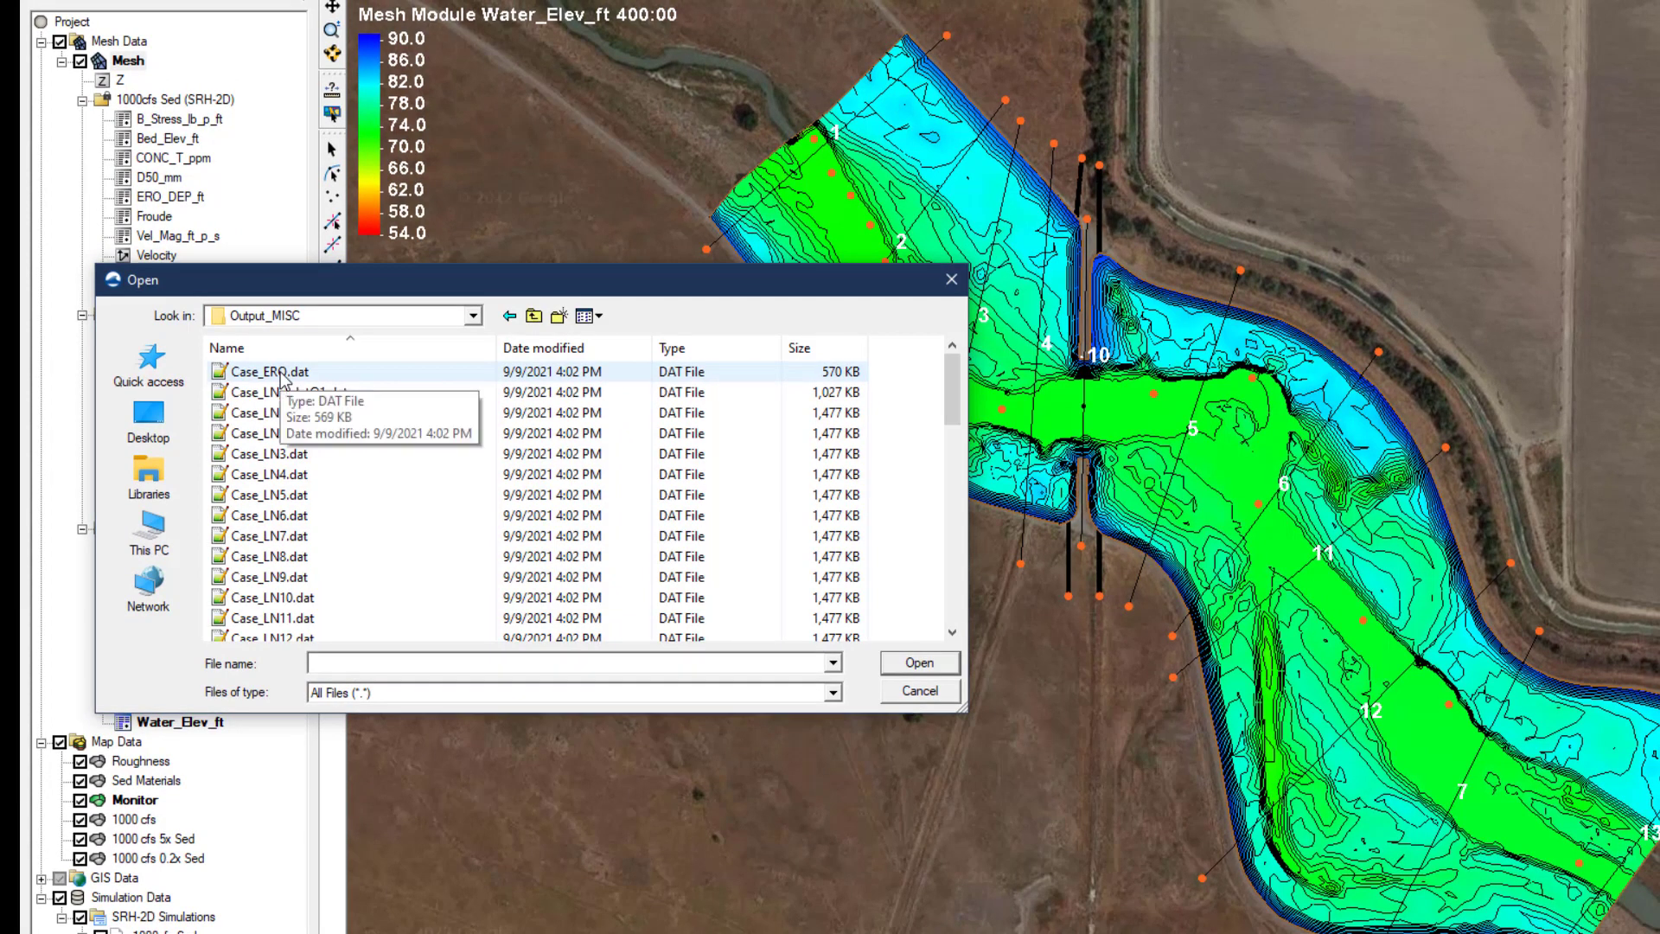
left_click(306, 514)
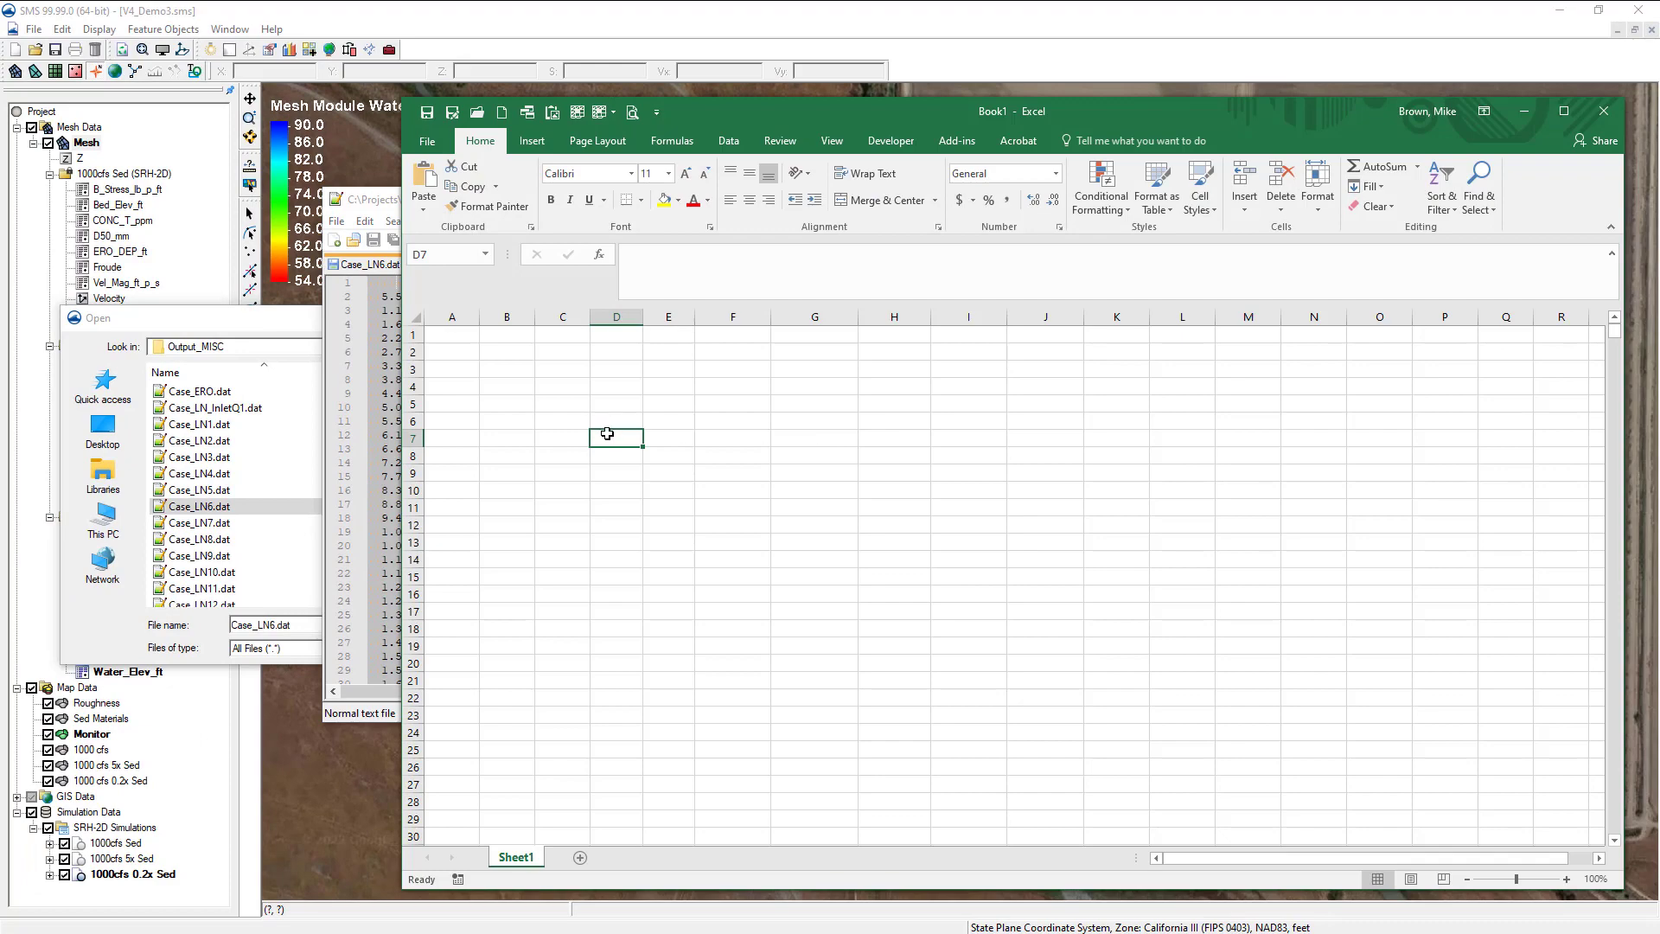
Paste the Case_LN6.dat contents into the blank Excel sheet at D7 and split the text into columns
key("ctrl+v")
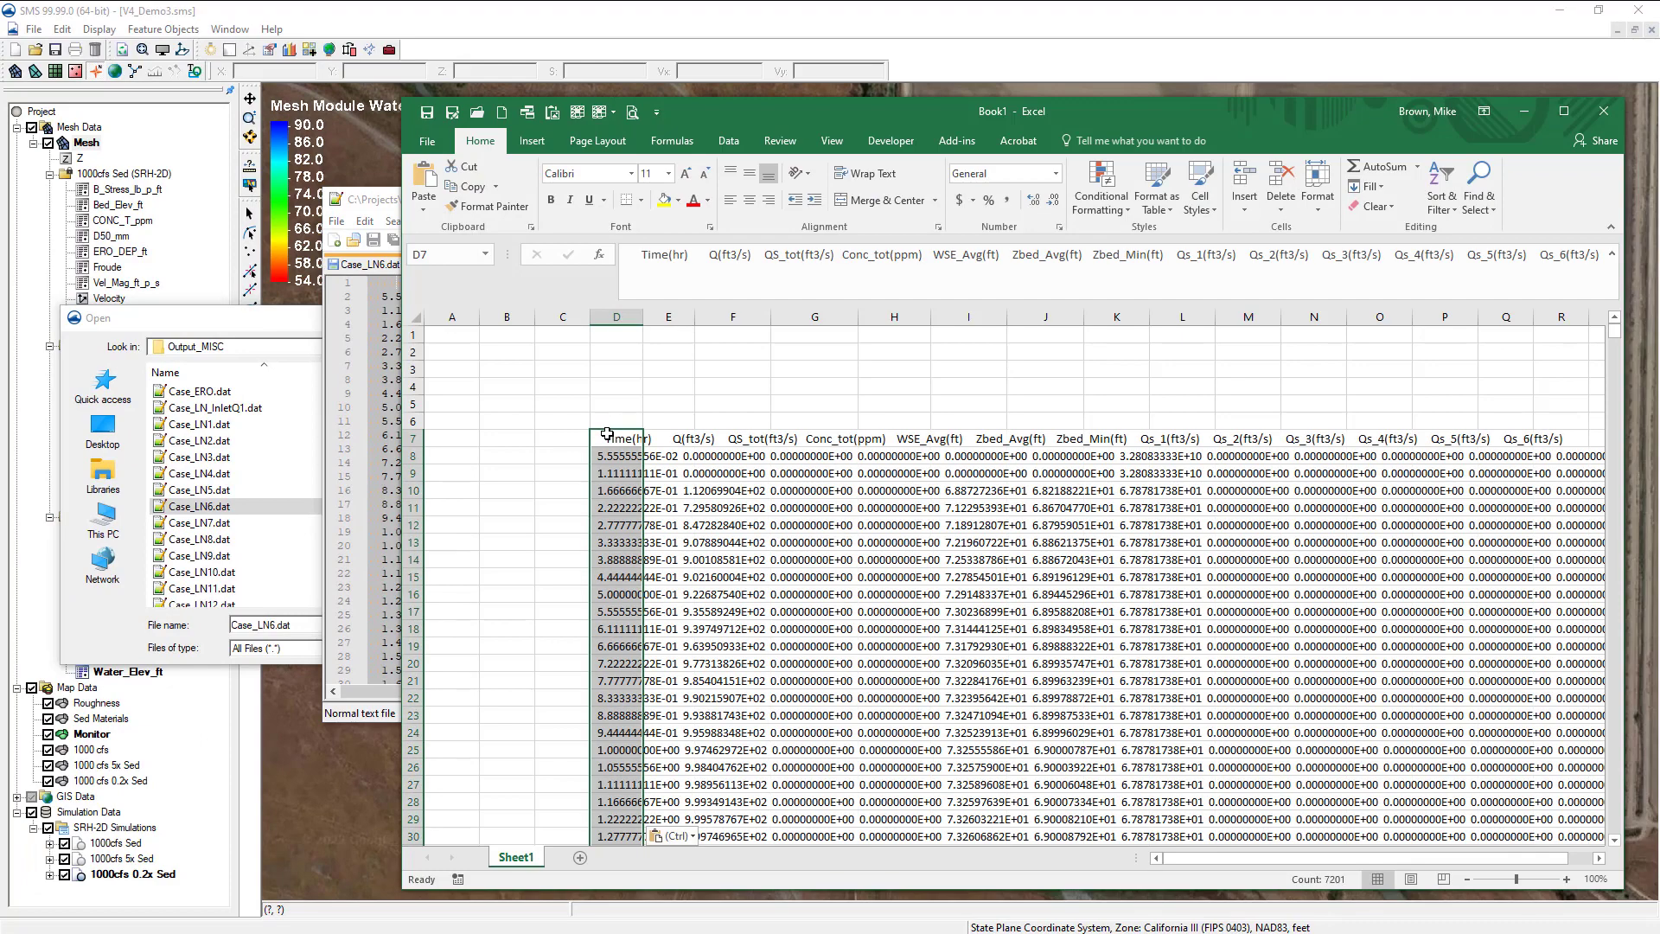
left_click(728, 140)
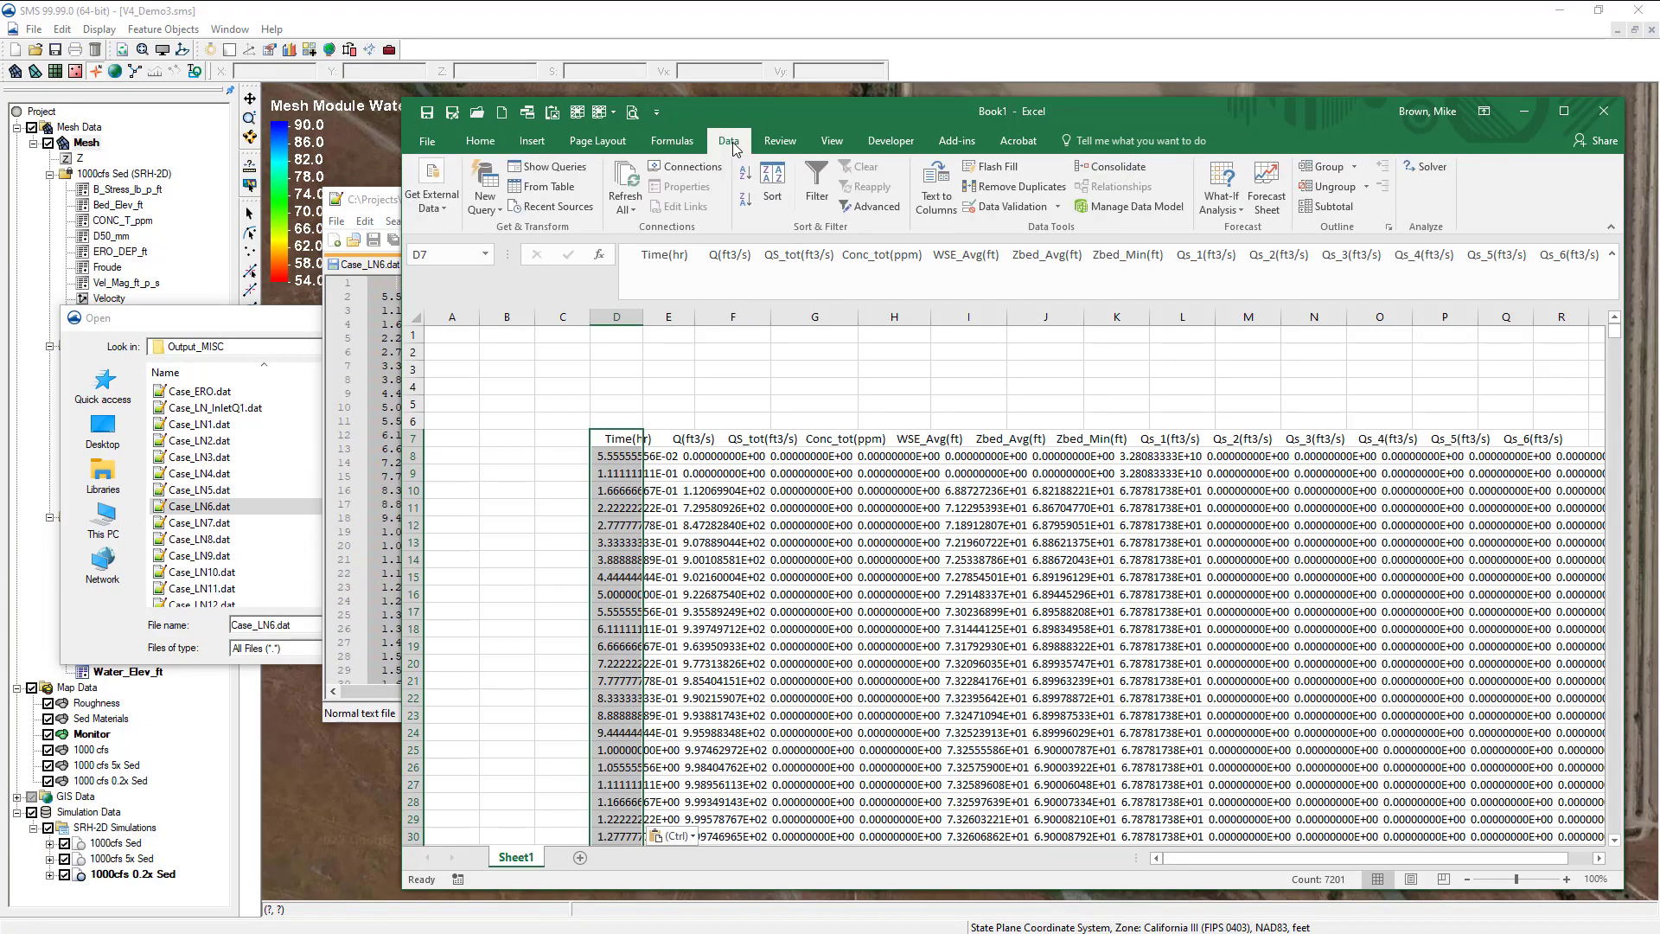
left_click(932, 189)
left_click(1320, 686)
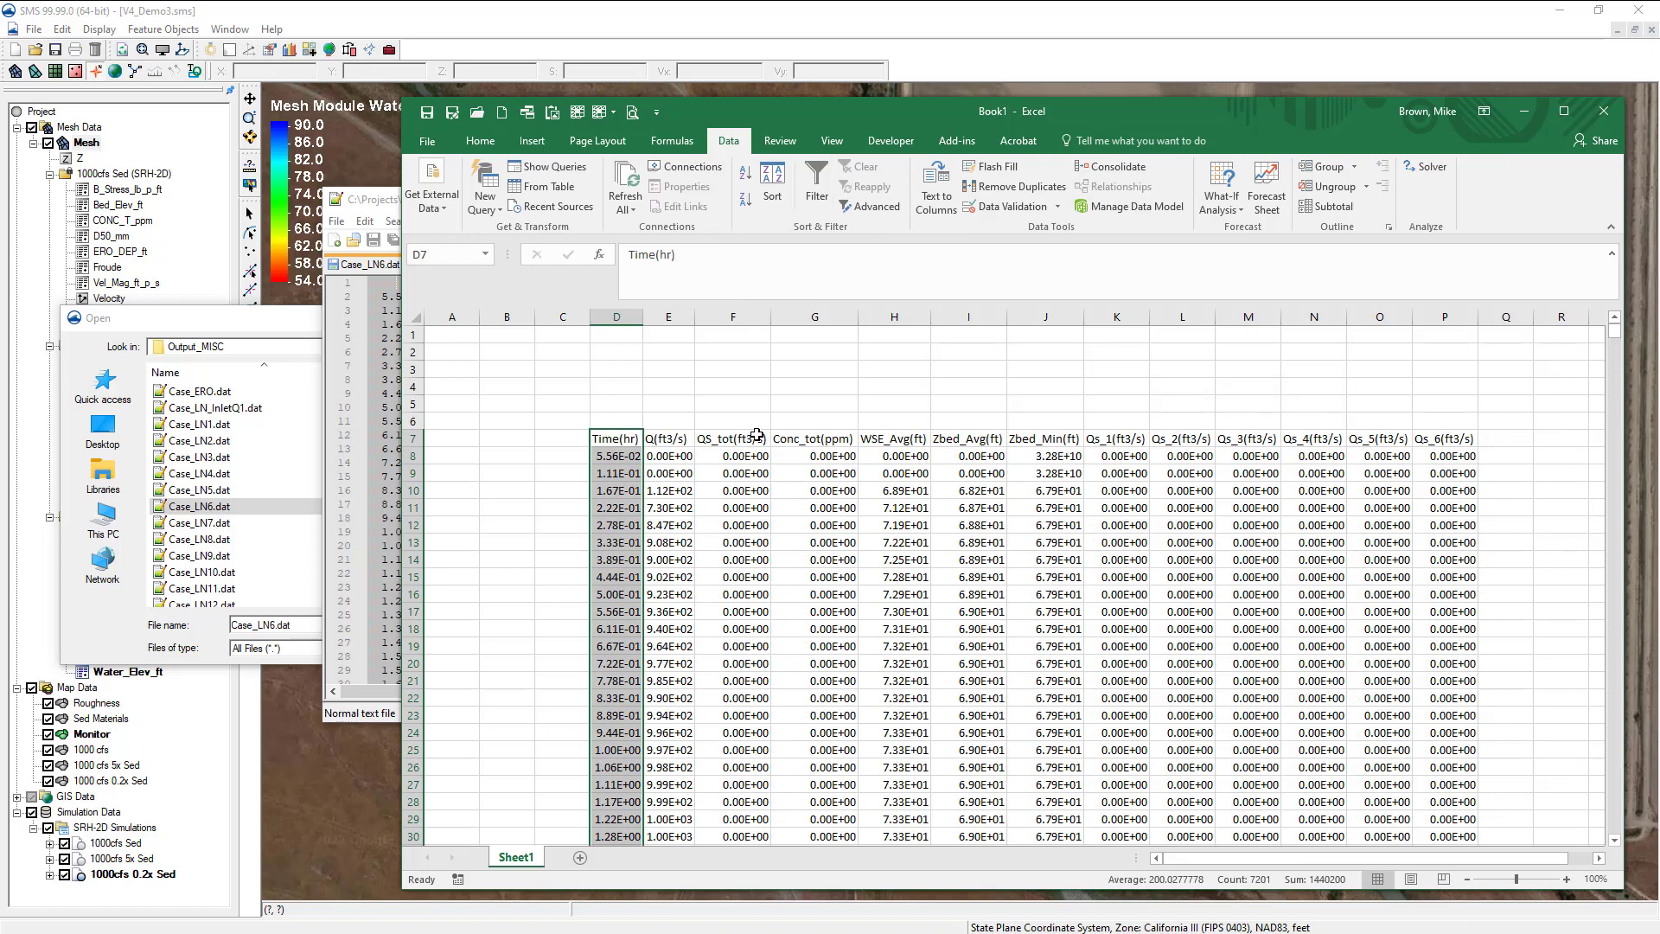
Create a scatter chart of the QS_tot column against the Time column for all data rows
left_click_drag(756, 434, 744, 482)
key("ctrl+shift+Down")
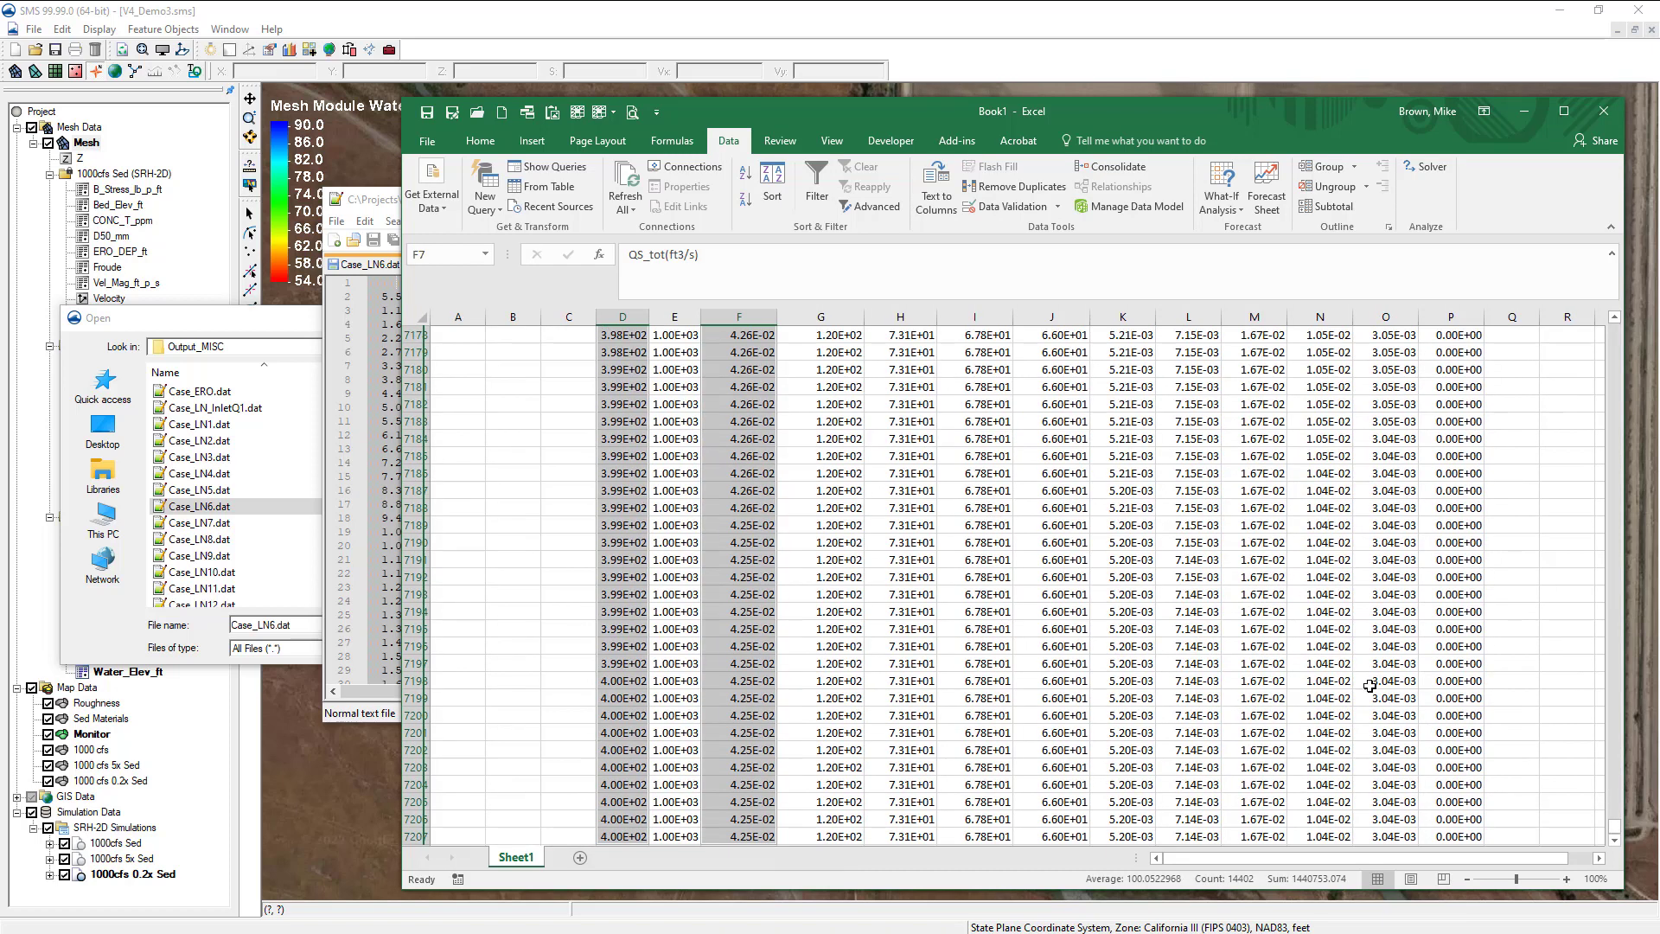
left_click_drag(1615, 830, 1615, 321)
left_click(532, 141)
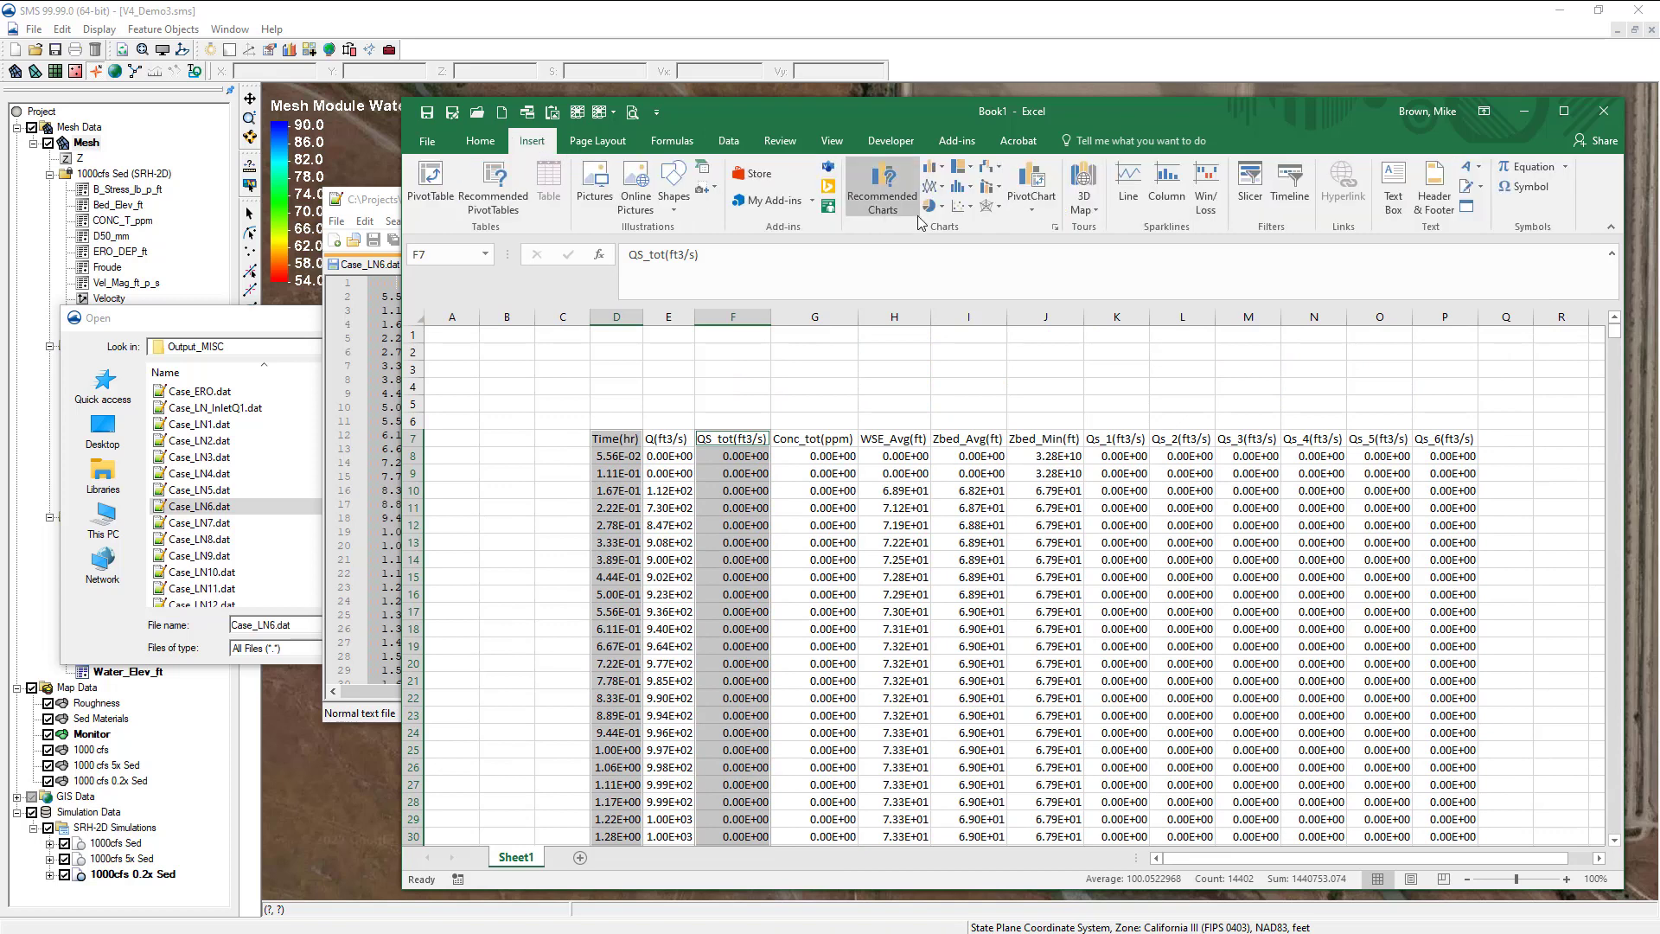
left_click(961, 206)
left_click(1021, 310)
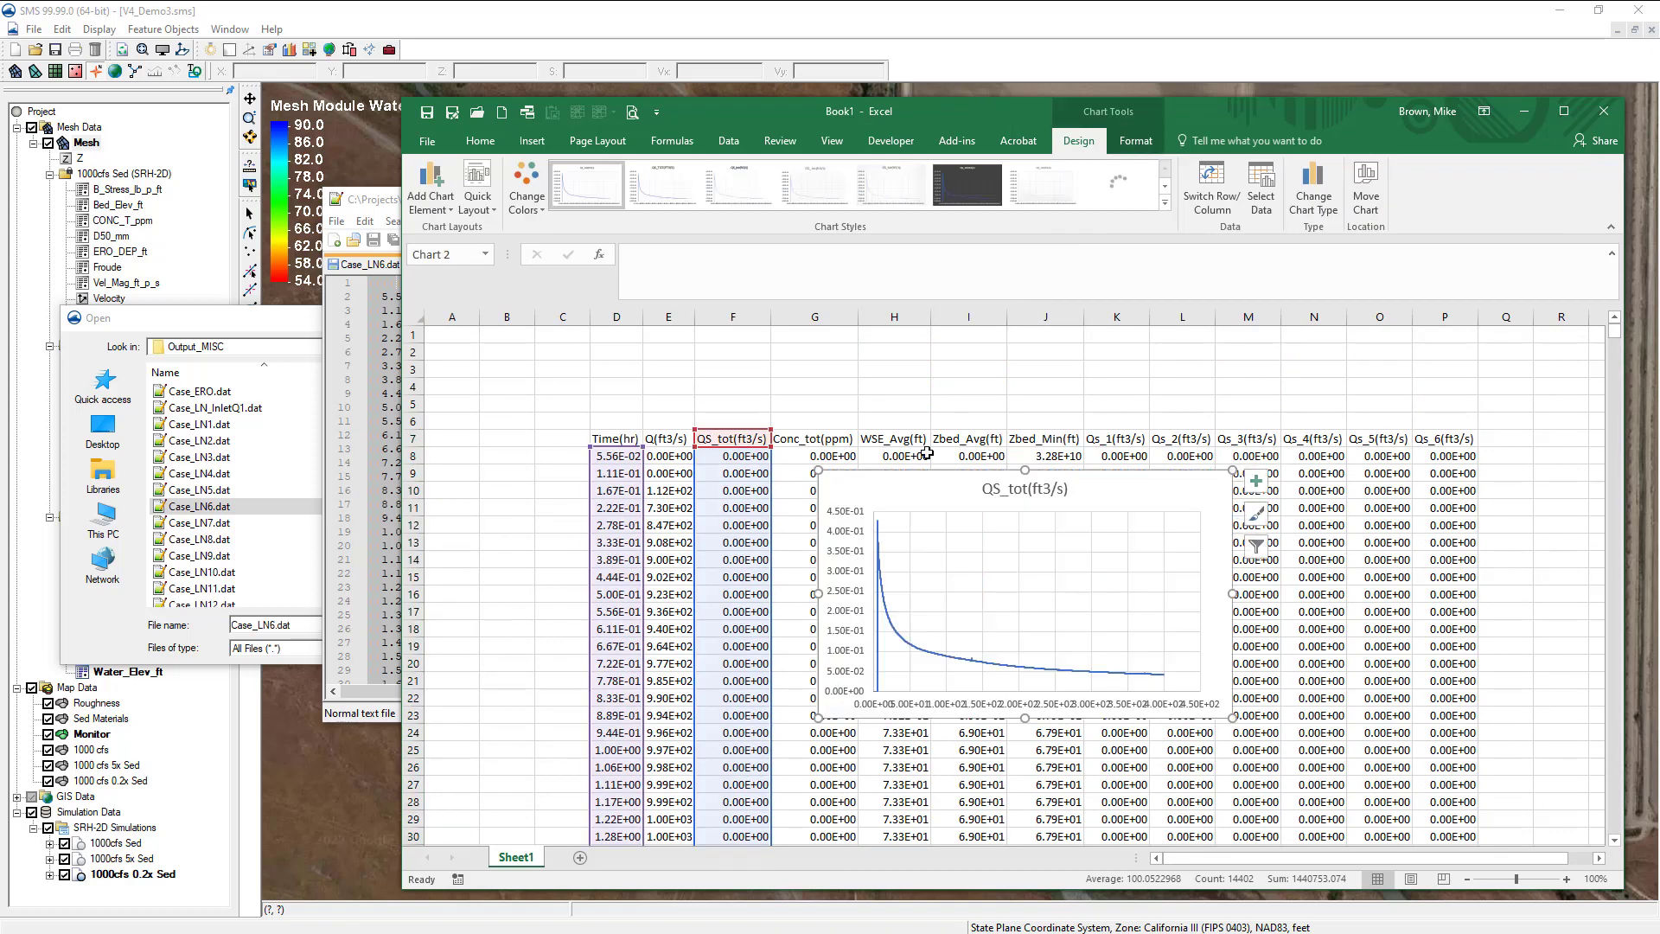
Format the QS_tot chart with the FormatChart add-in and reposition its legend and the chart over the data
left_click_drag(904, 497, 691, 367)
left_click(957, 141)
left_click(859, 166)
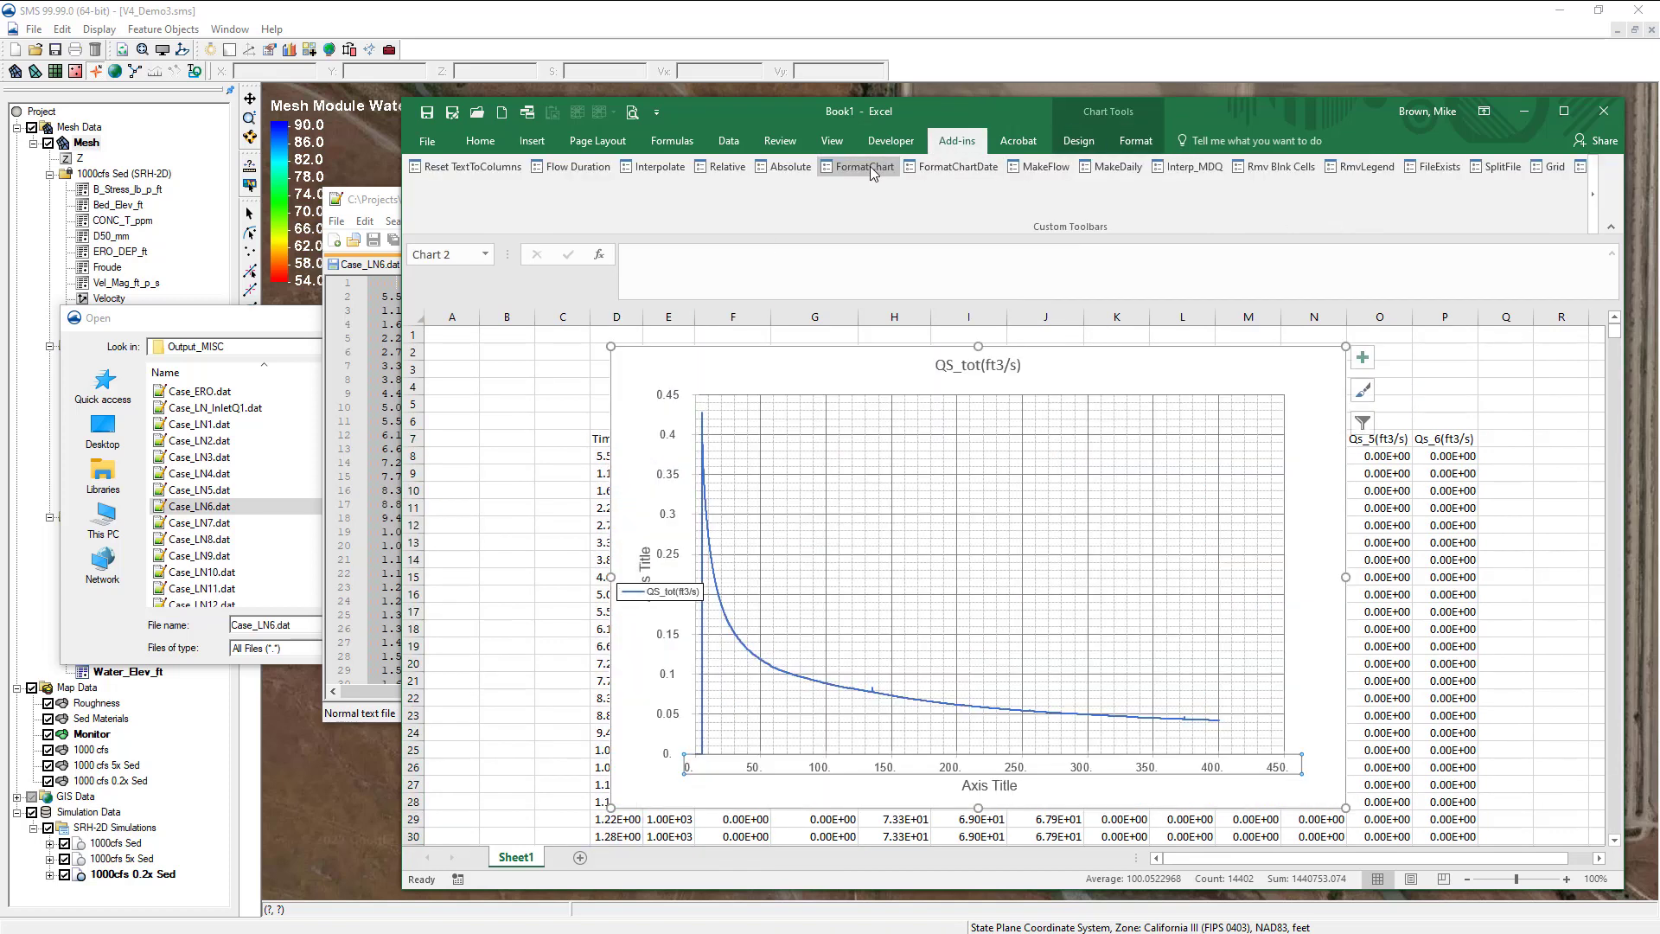
left_click_drag(666, 588, 804, 522)
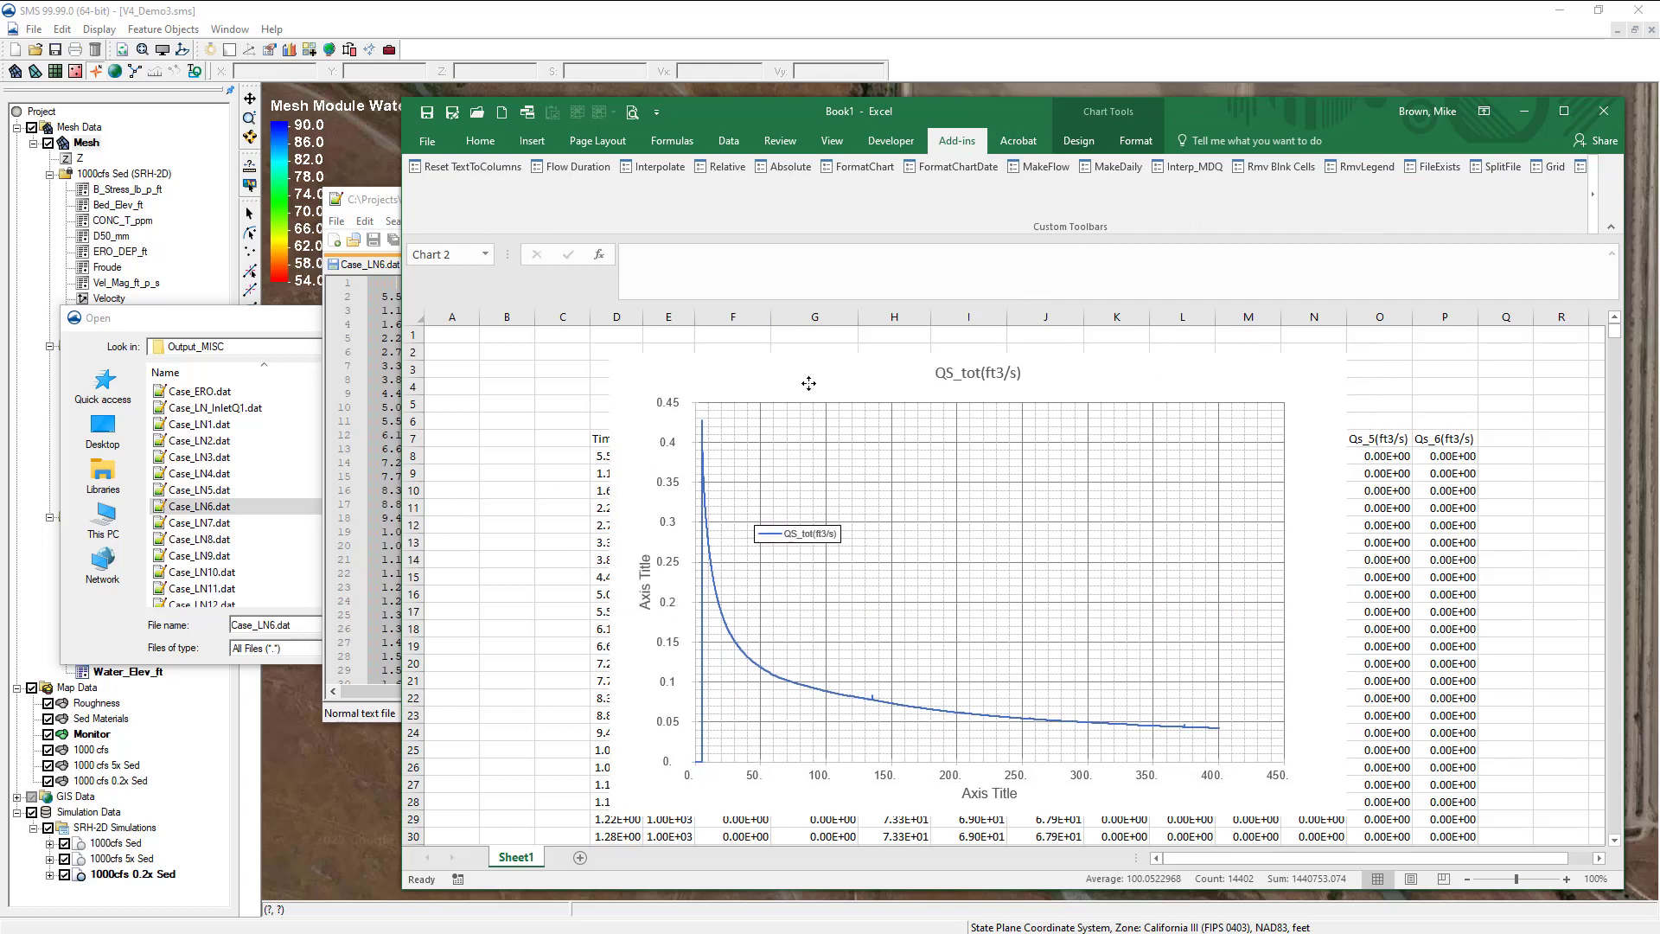
left_click_drag(807, 381, 832, 413)
Enter "1000 cfs Sed" in D1 and link the chart's series name to that cell
left_click(633, 337)
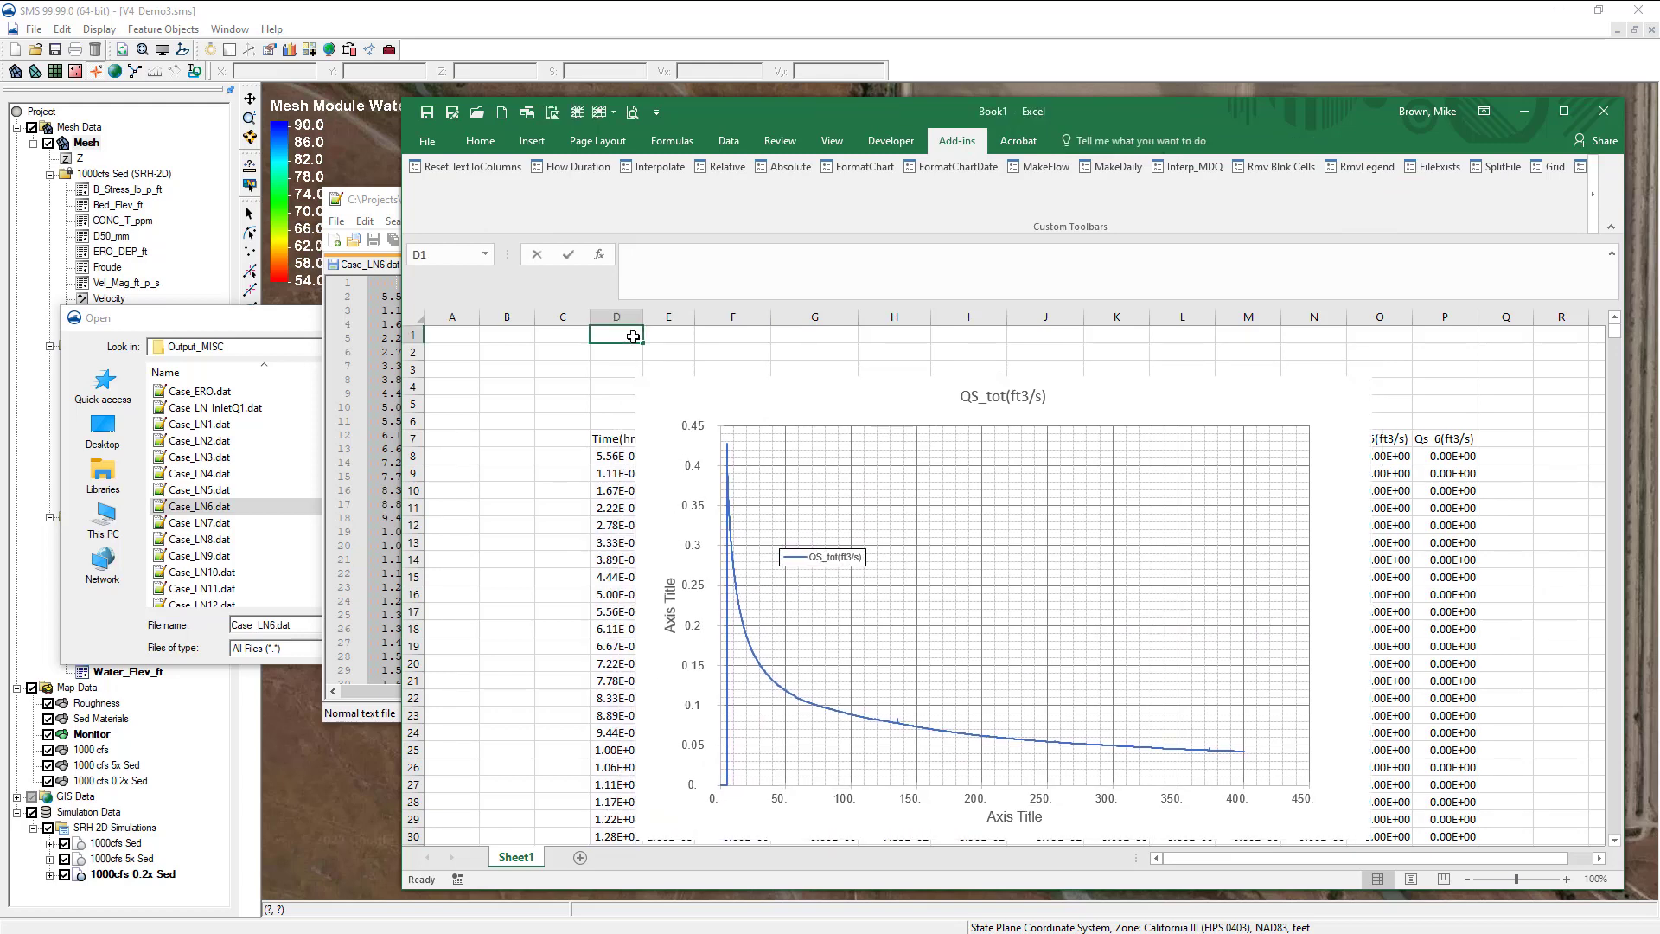
type("1000 cfs S")
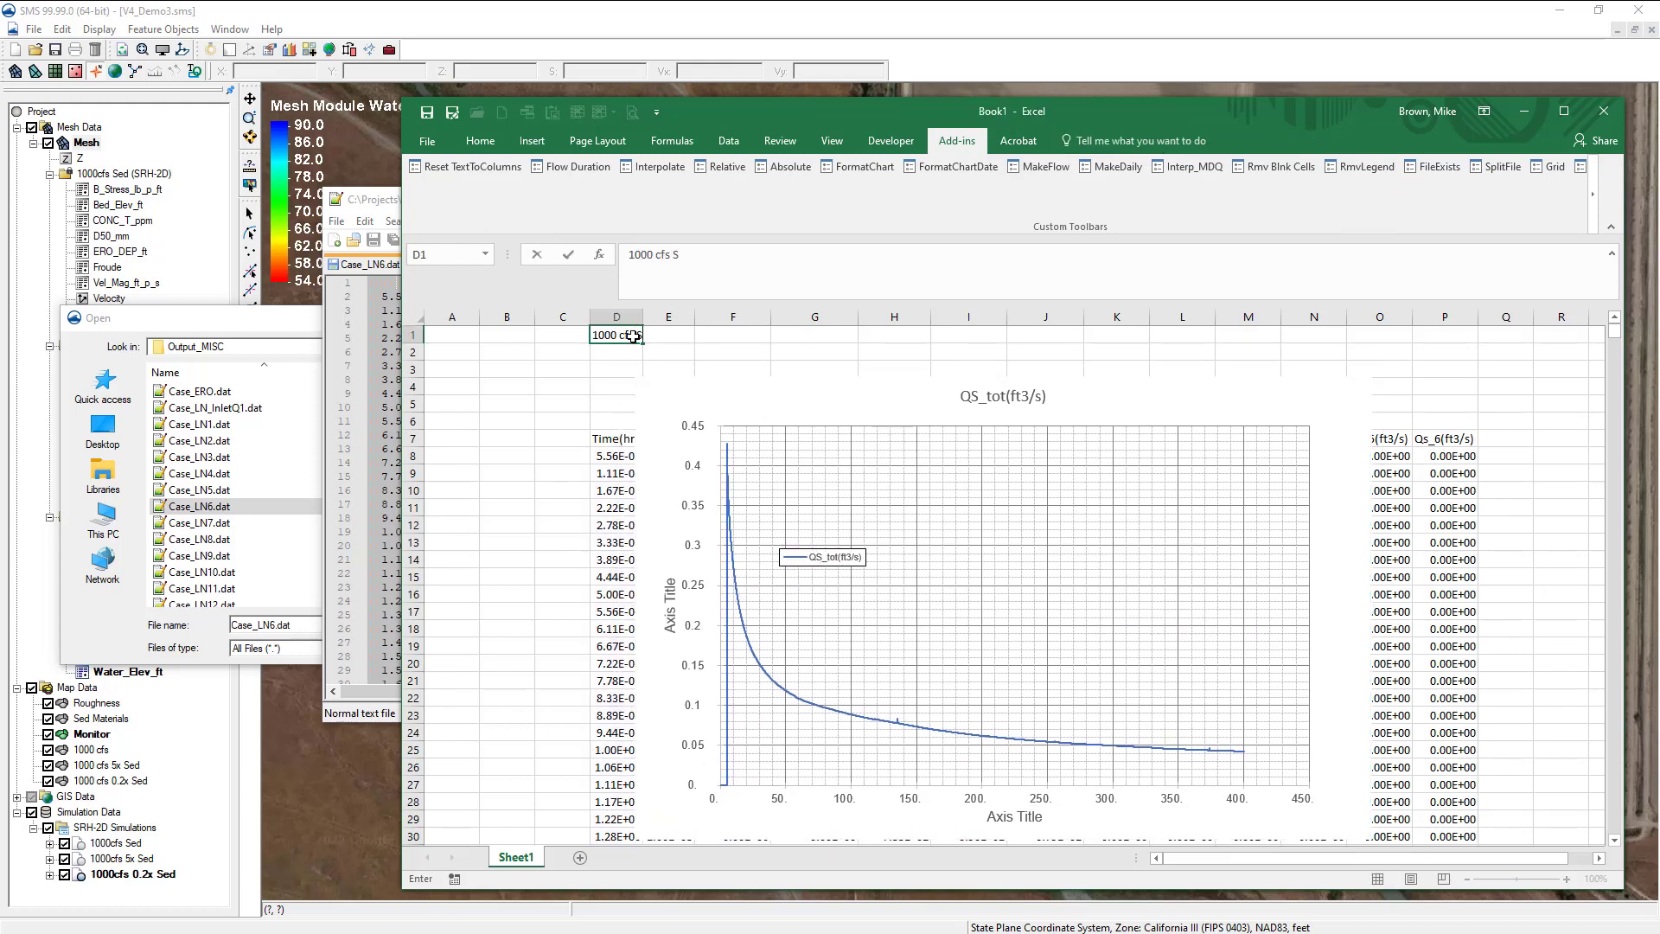
type("ed")
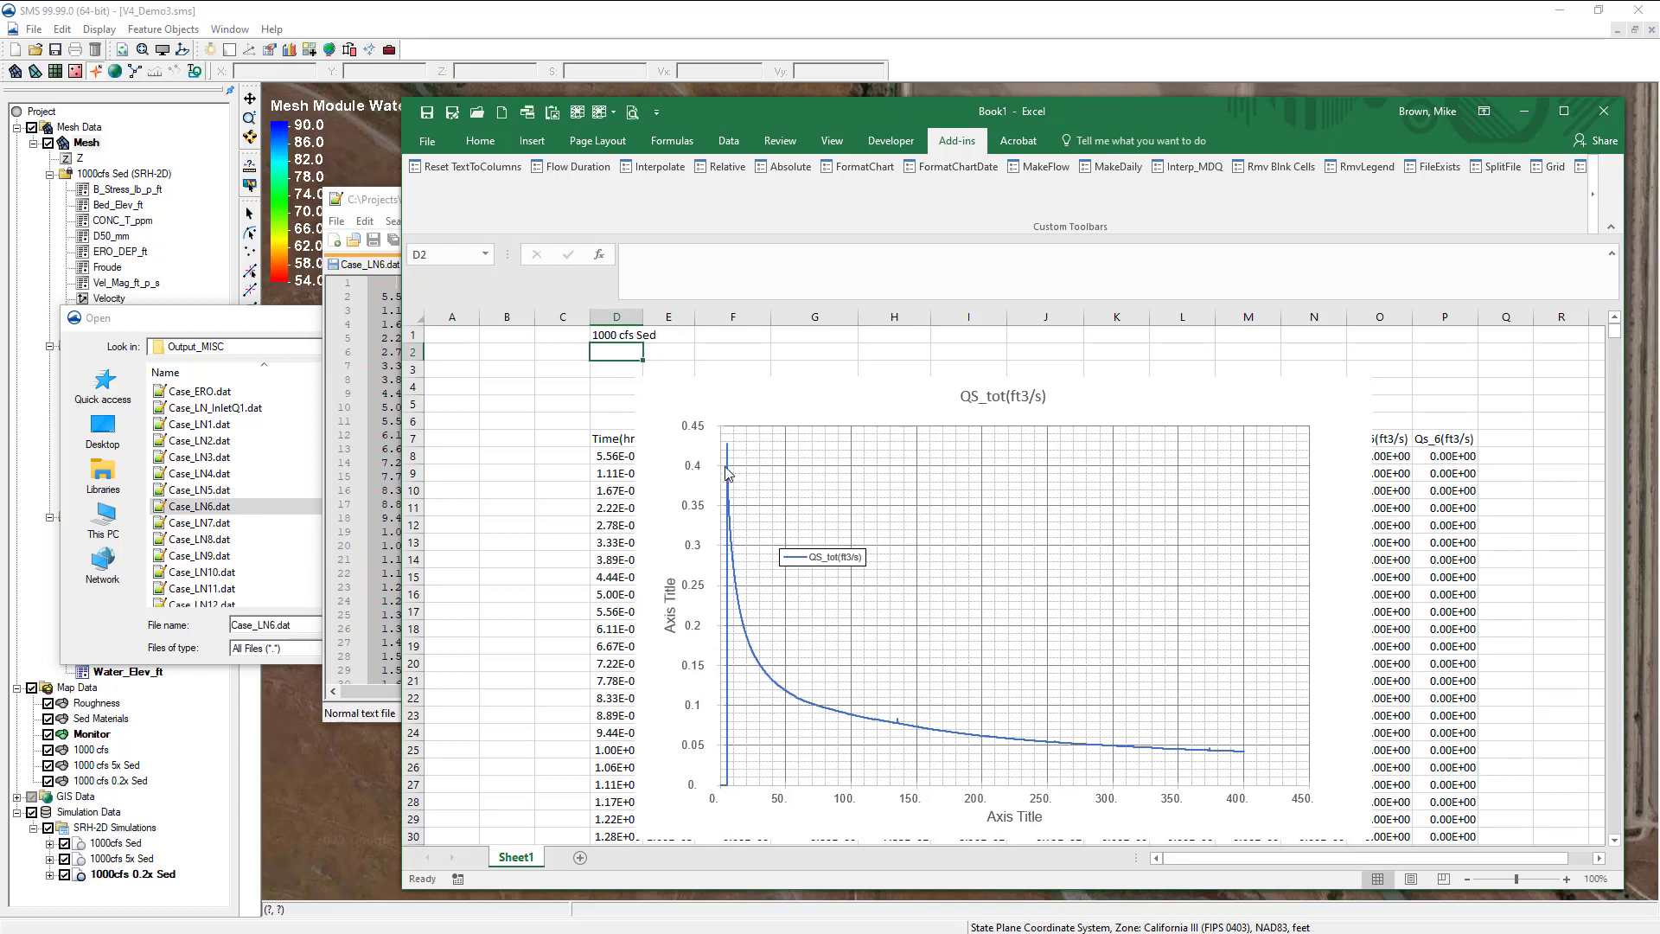
left_click(728, 473)
left_click_drag(740, 256, 673, 256)
left_click(616, 335)
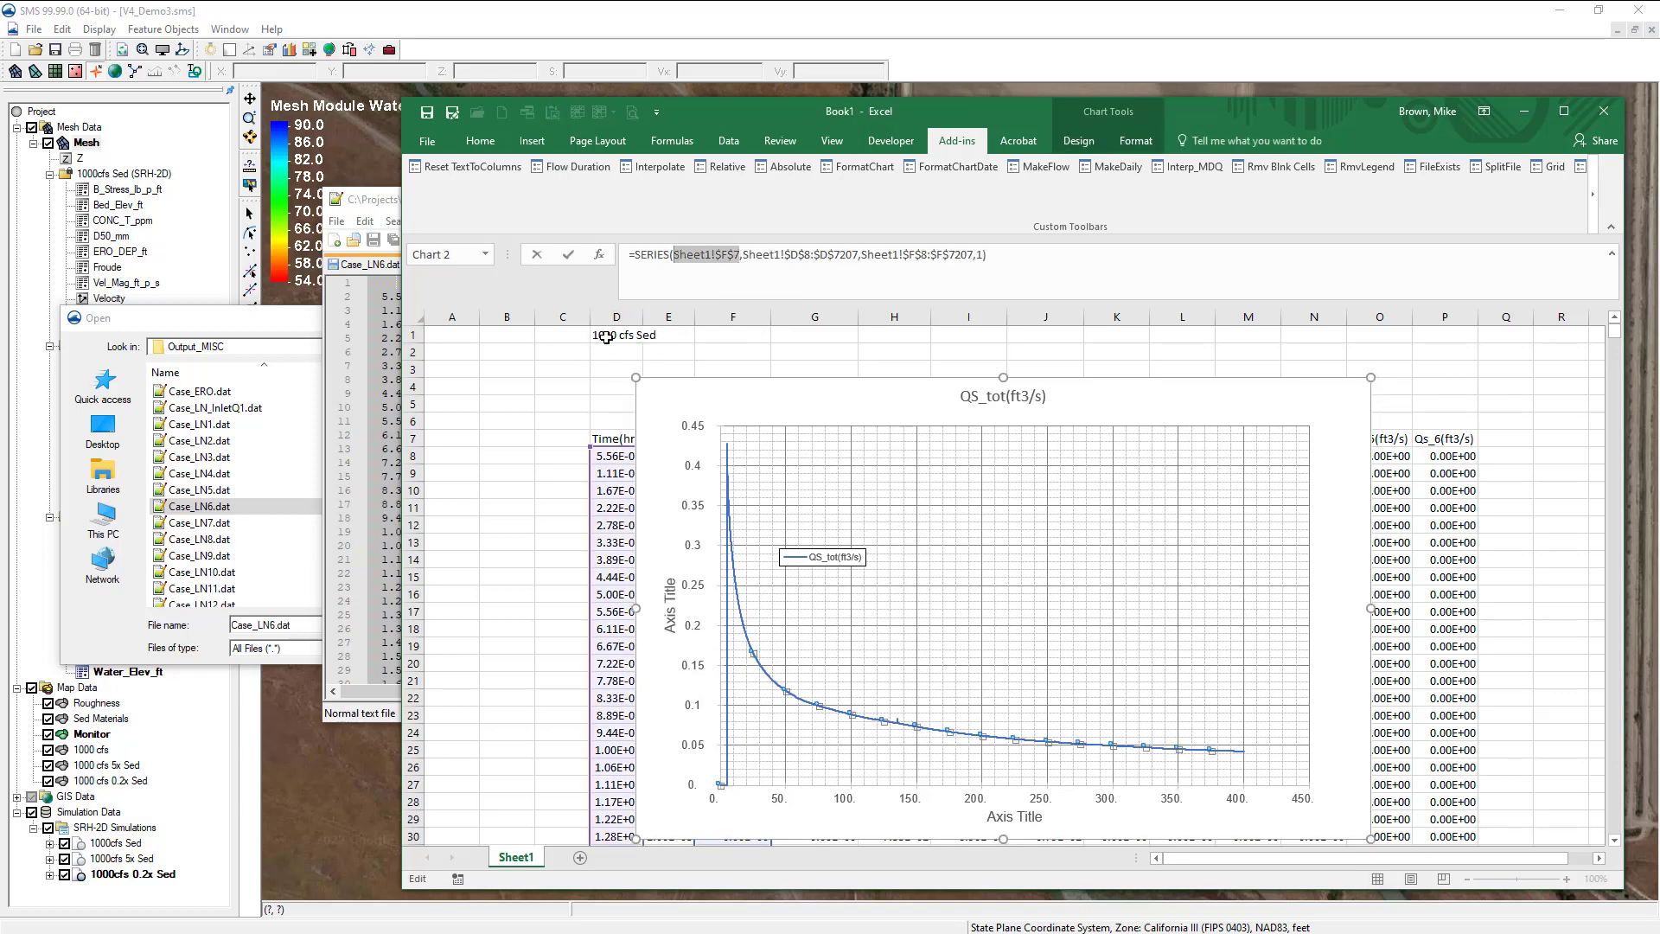
key("Return")
Title the chart's horizontal axis "Time (hrs)" and its vertical axis "Qs Total (cfs)"
left_click(1021, 816)
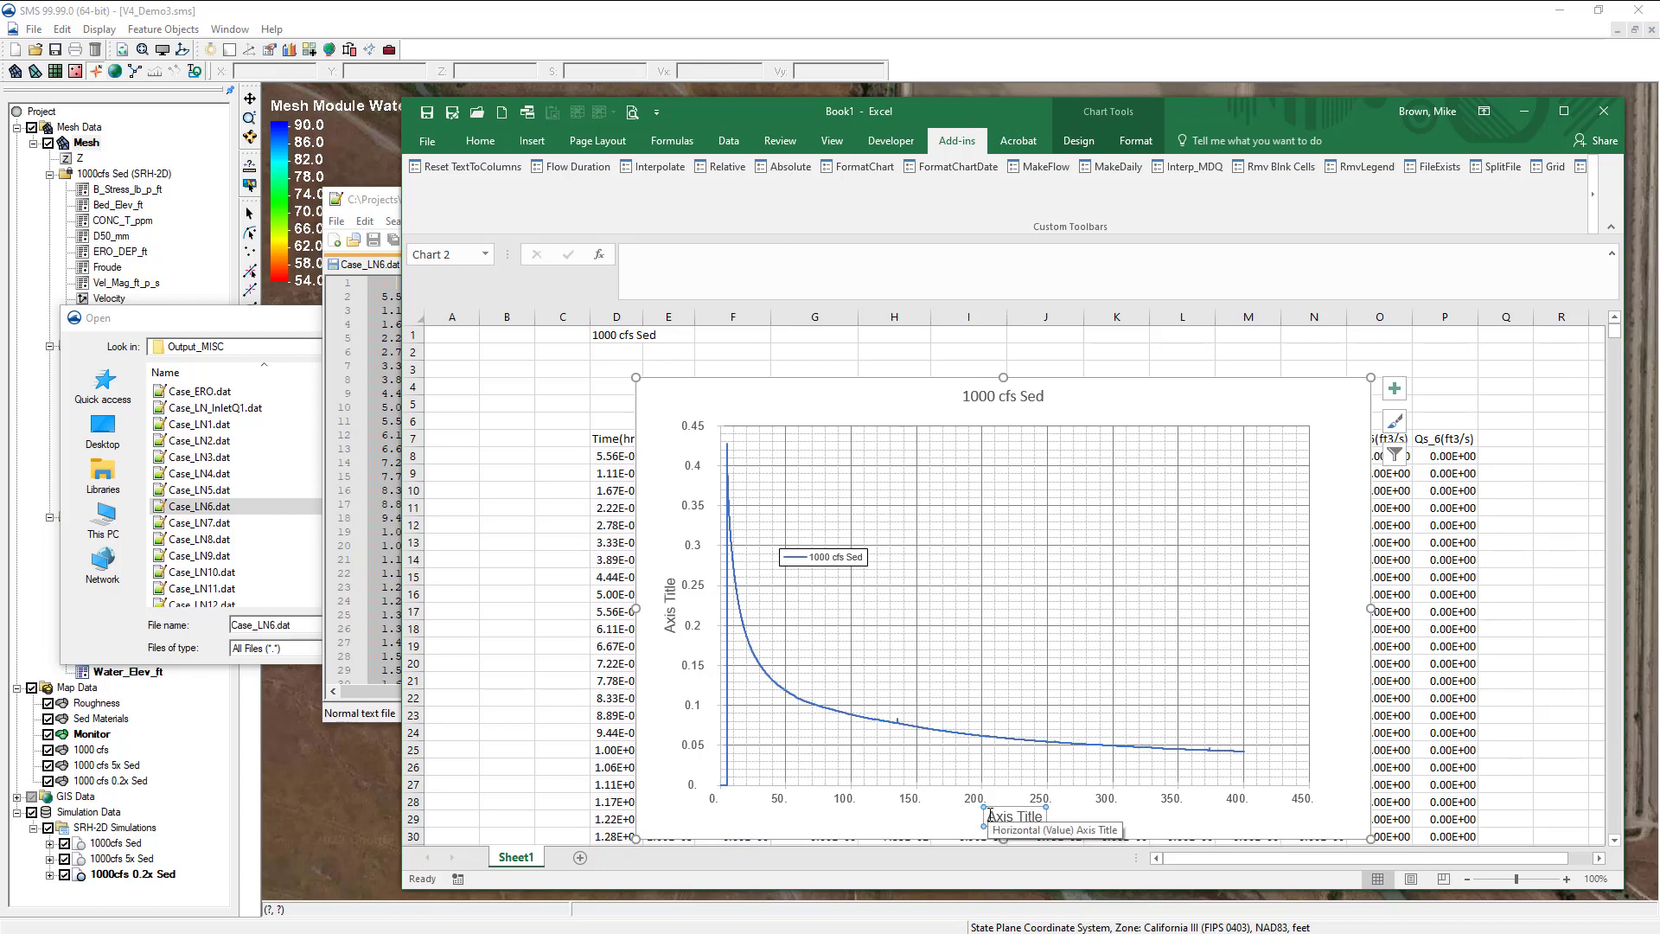
type("Time (hrs)")
left_click(668, 595)
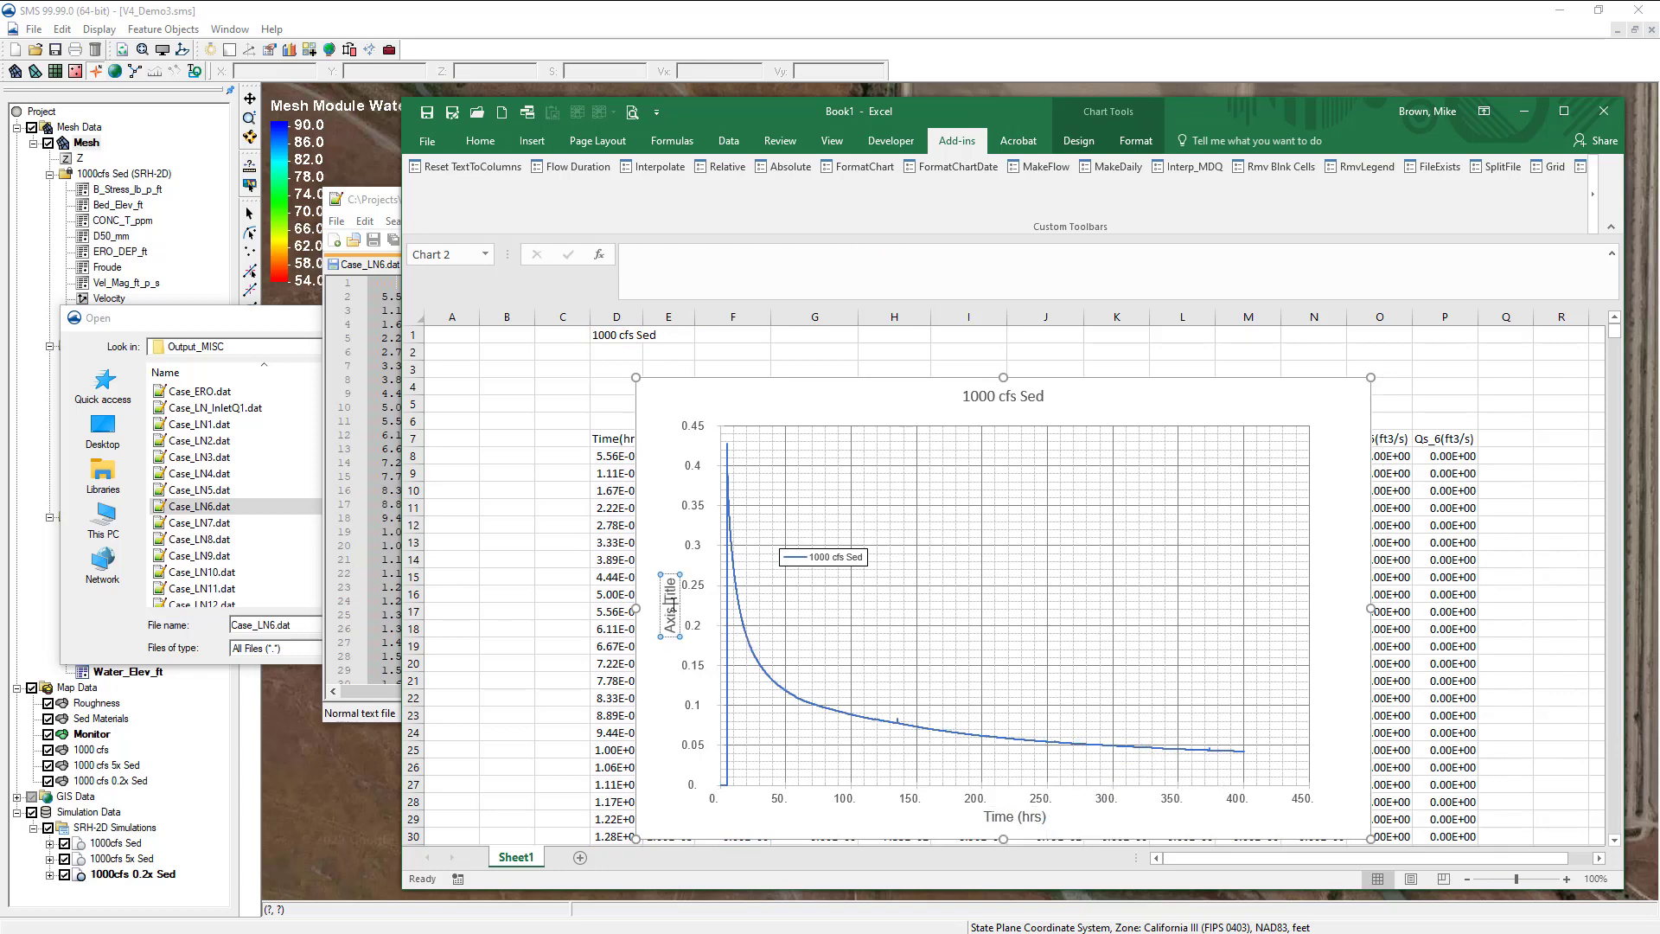
type("Qs_Total (cfs)")
left_click(732, 390)
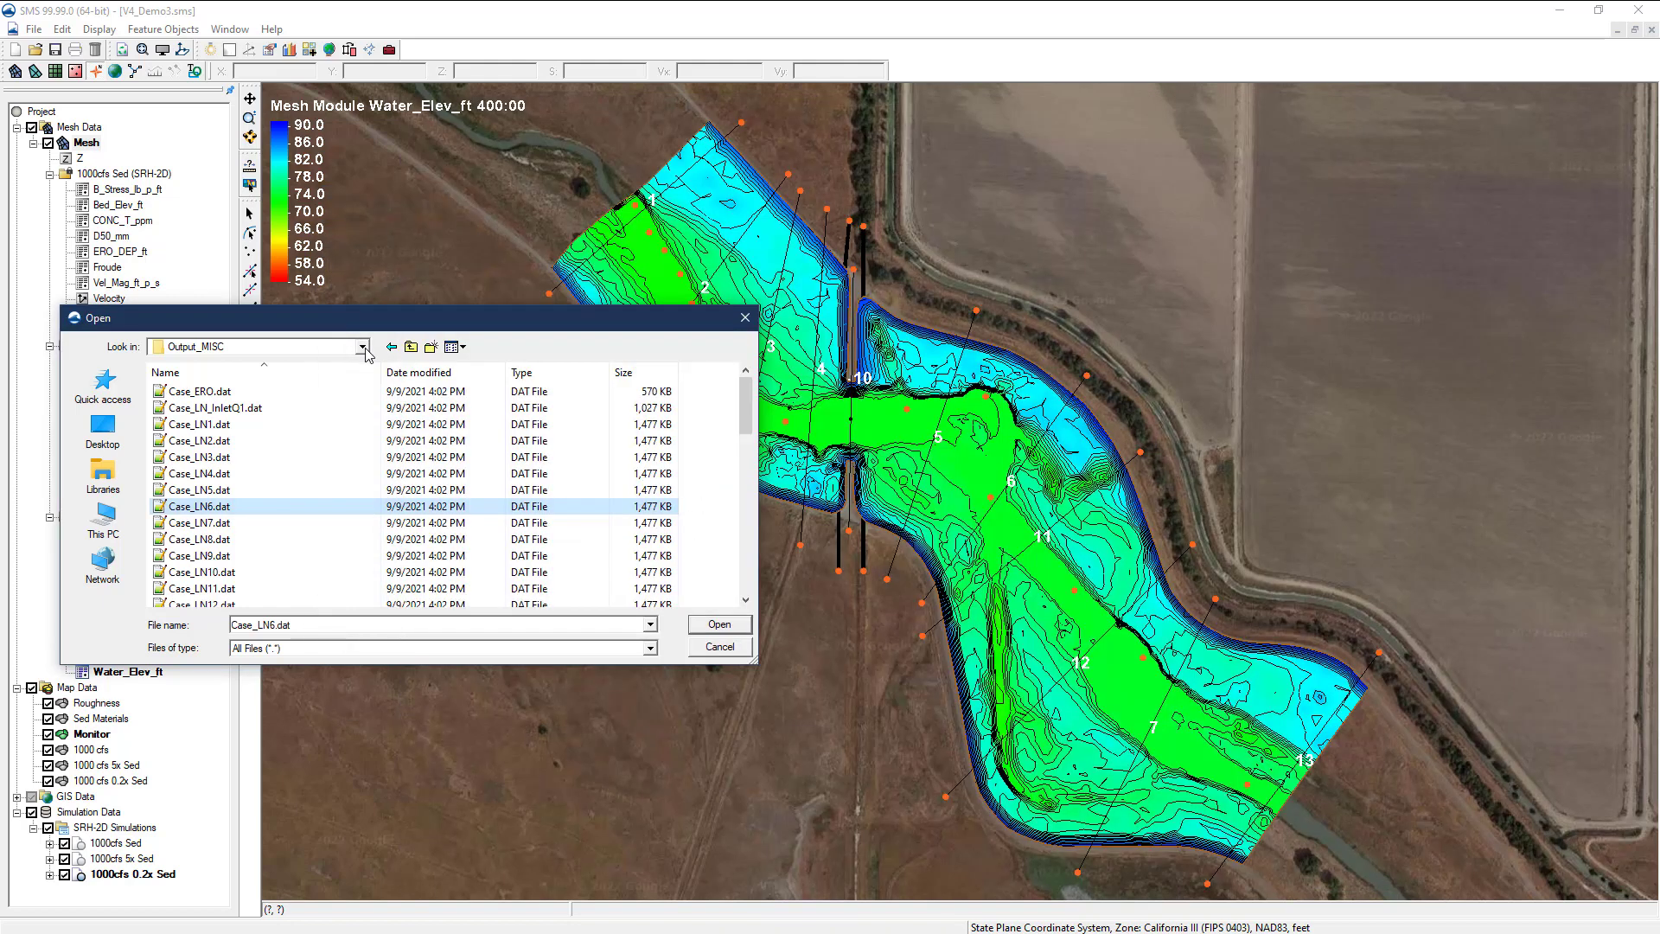
Bring the monitor line 6 output of the 1000cfs 5x Sed simulation into the sheet at S7 and split it into columns
left_click(363, 347)
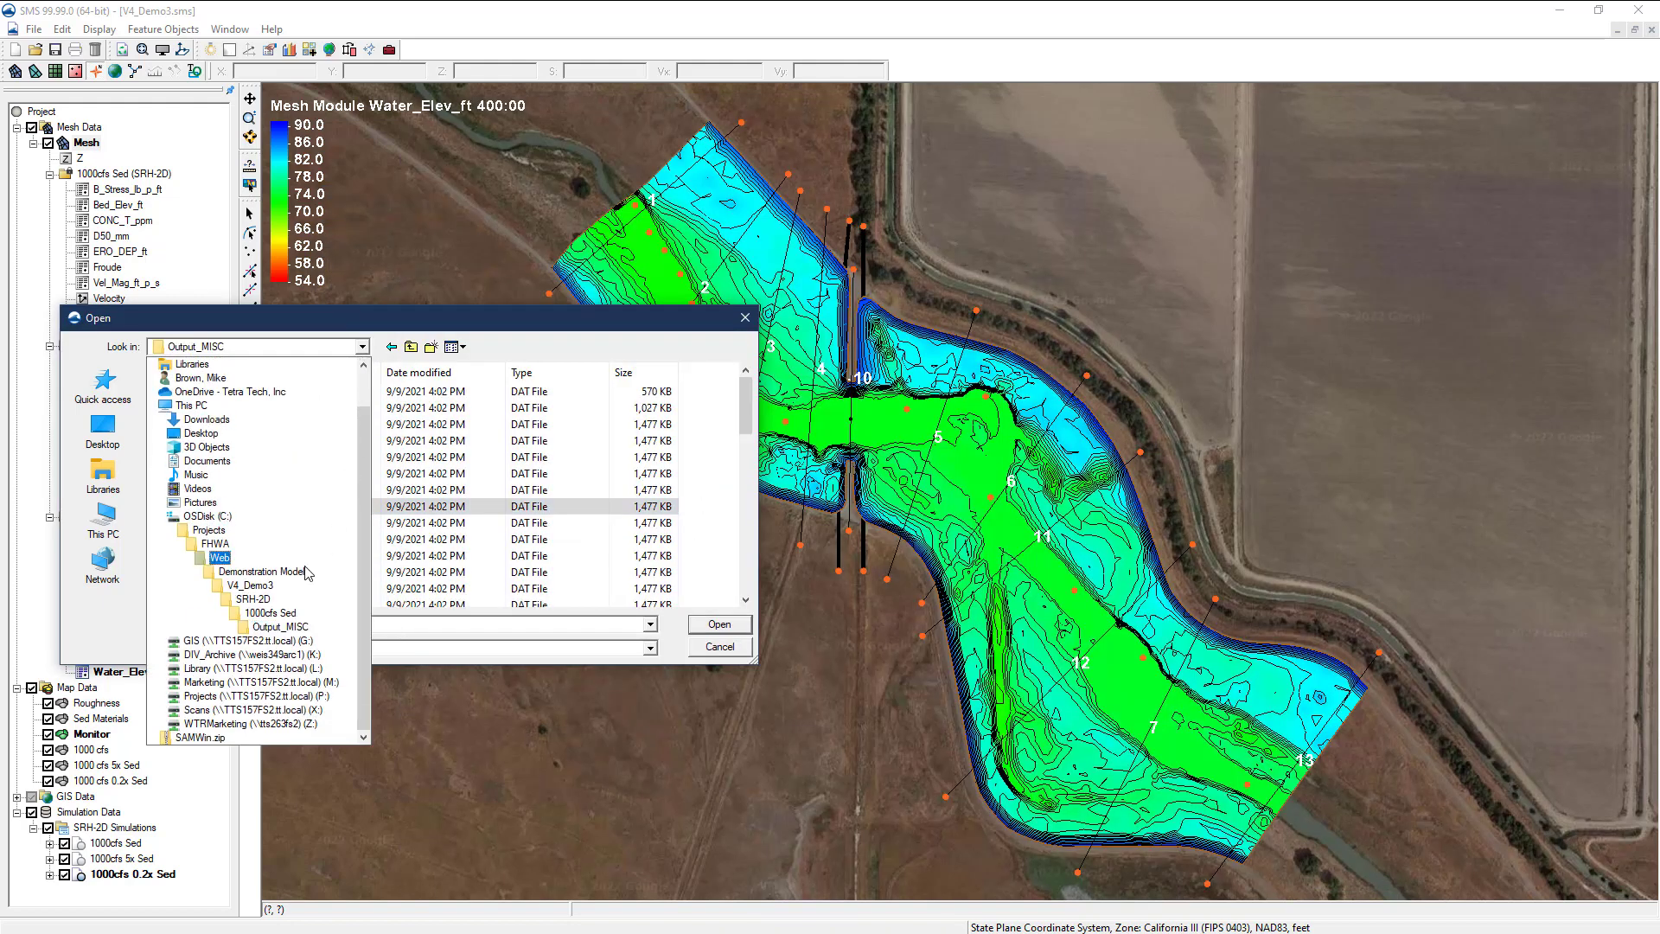
left_click(251, 599)
double_click(198, 424)
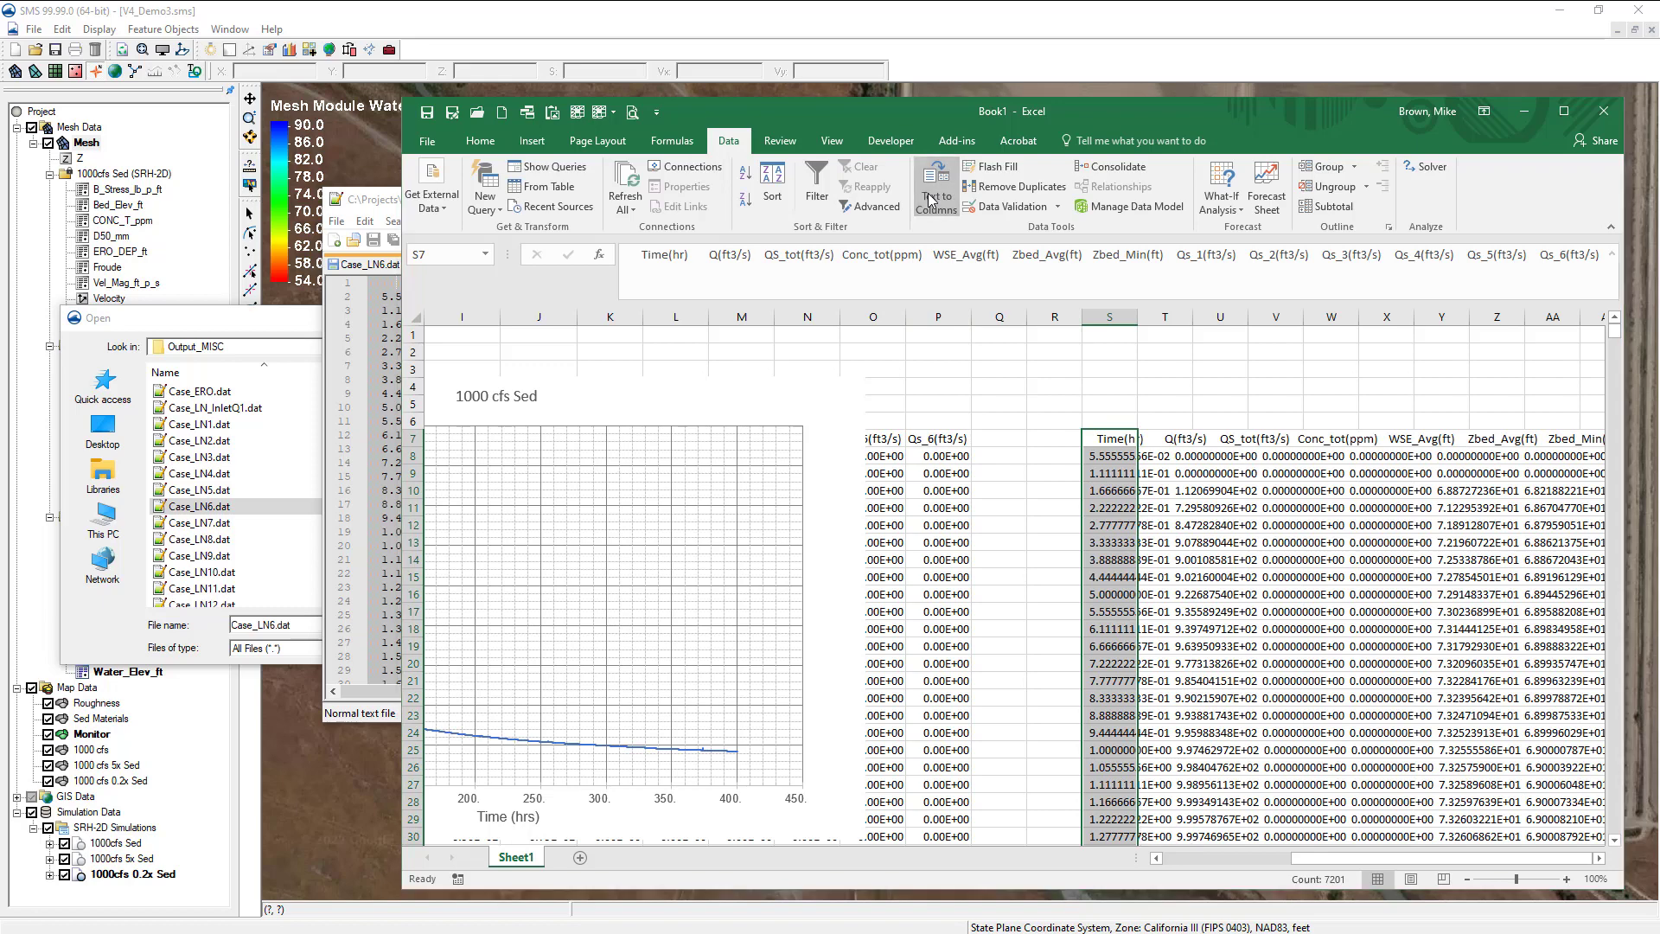
left_click(929, 199)
left_click(1318, 690)
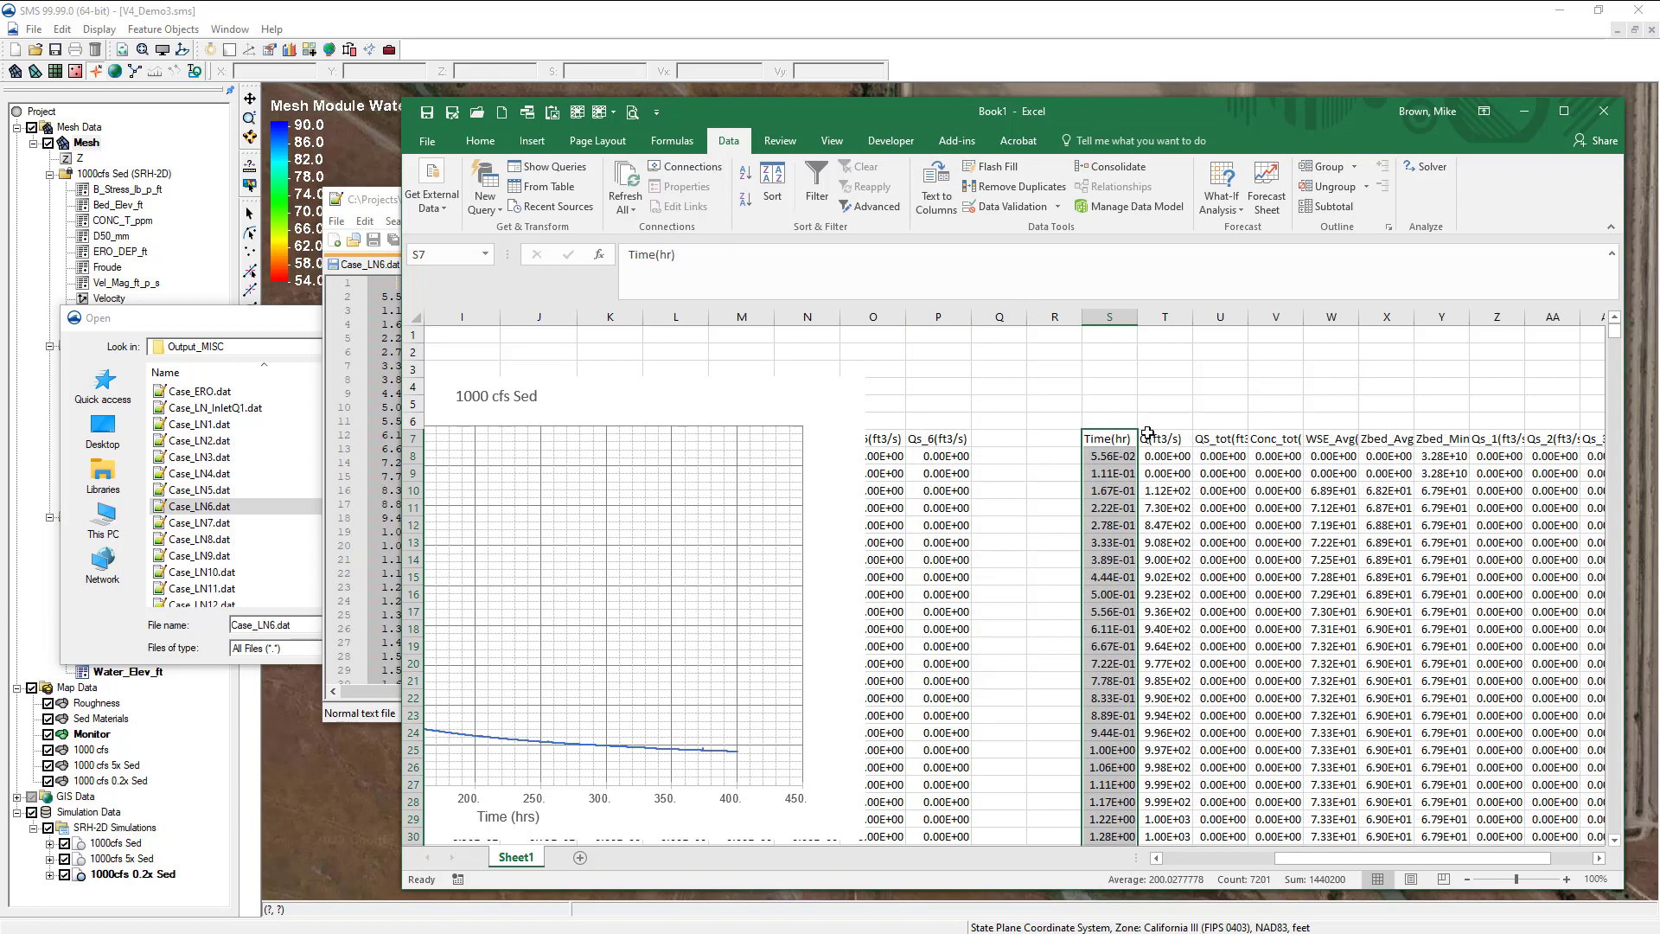
Label the second data block "1000 cfs 5x Sed" in cell S1
left_click(1115, 338)
type("1000 cfs 5x Sed")
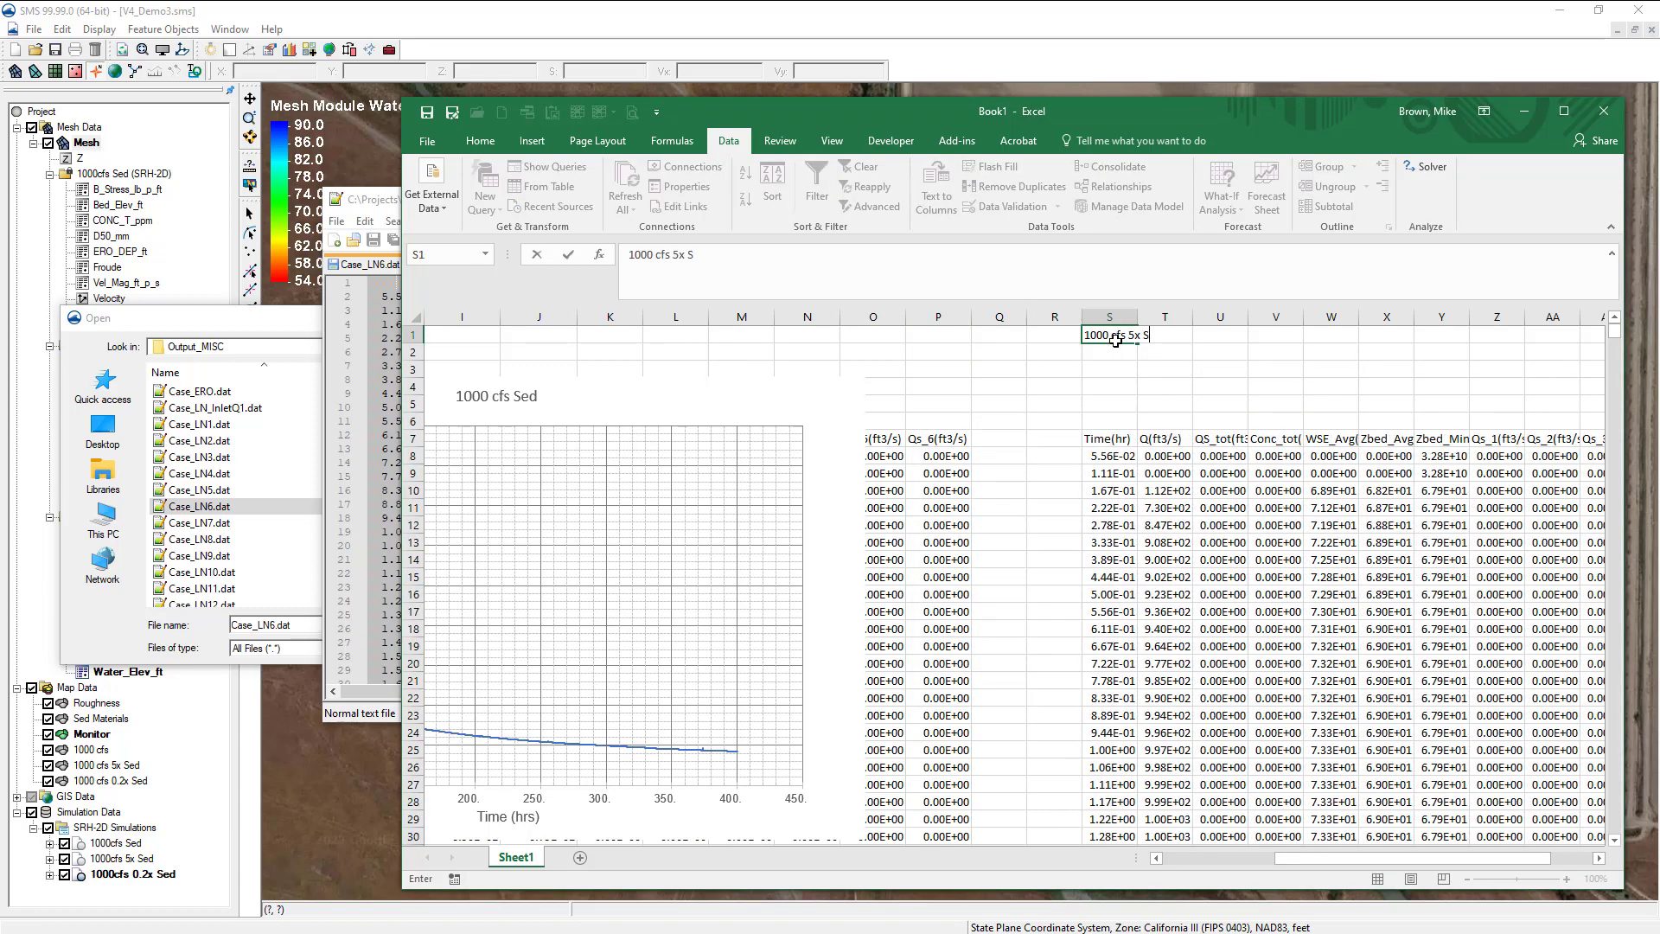
key("Return")
Add the second block's Time and QS_tot columns to the chart as a new series, with X values from the first column
left_click(1120, 437)
key("ctrl+shift+Down")
key("ctrl+c")
key("ctrl+Home")
left_click(1167, 400)
left_click(552, 112)
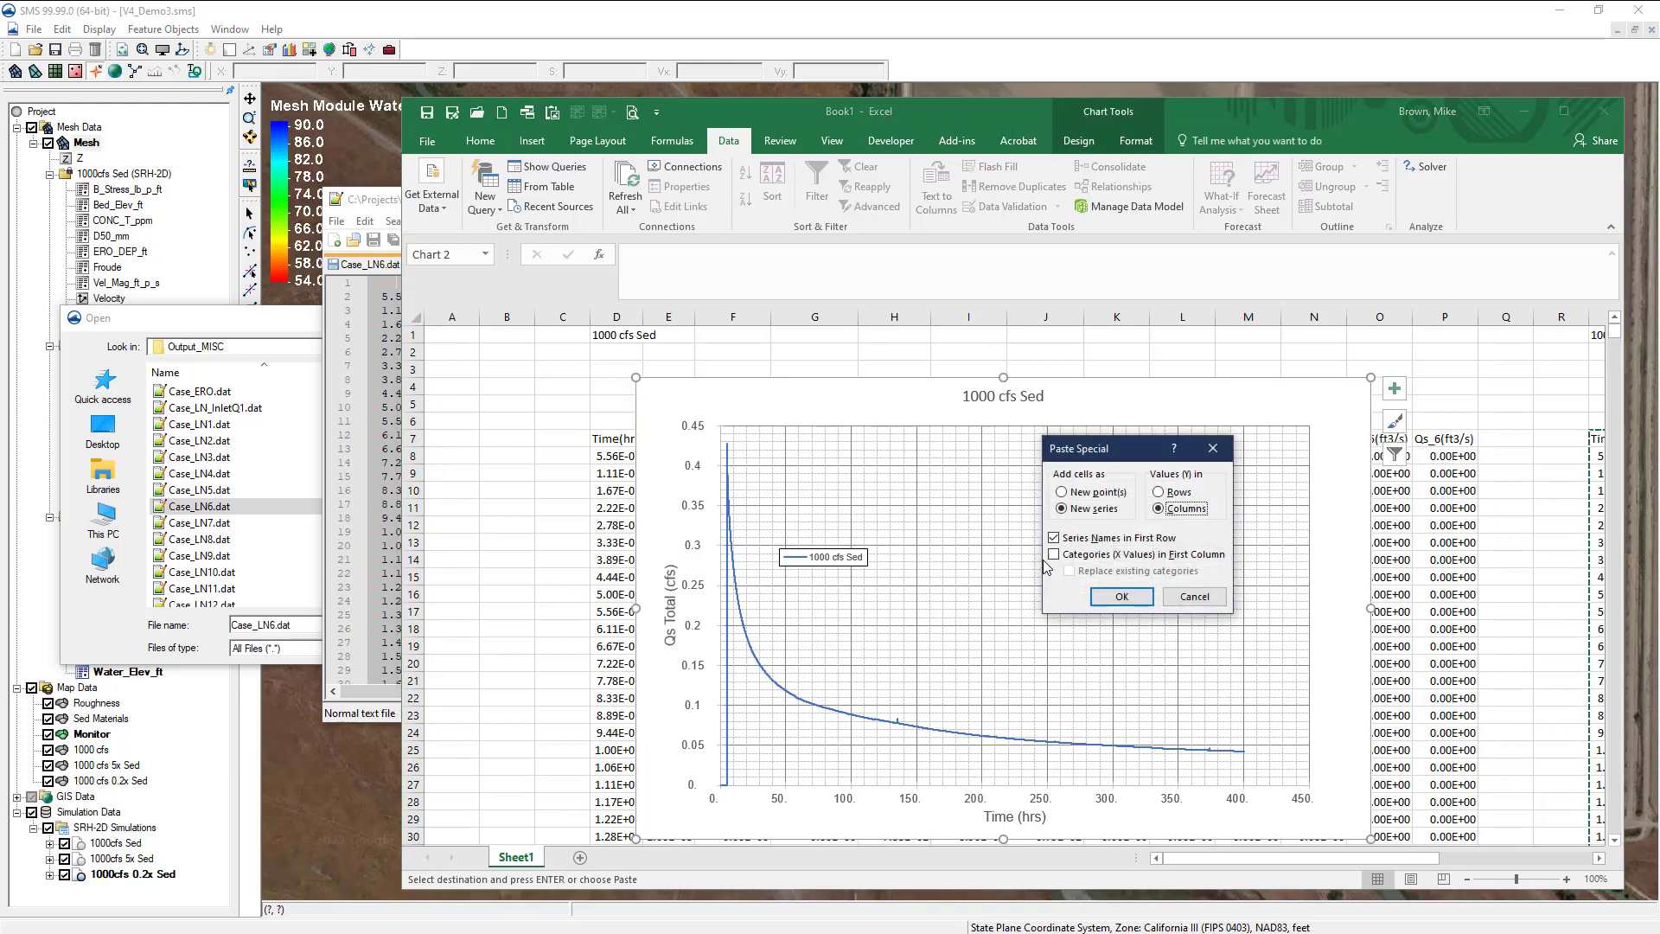
left_click(1053, 554)
left_click(1140, 604)
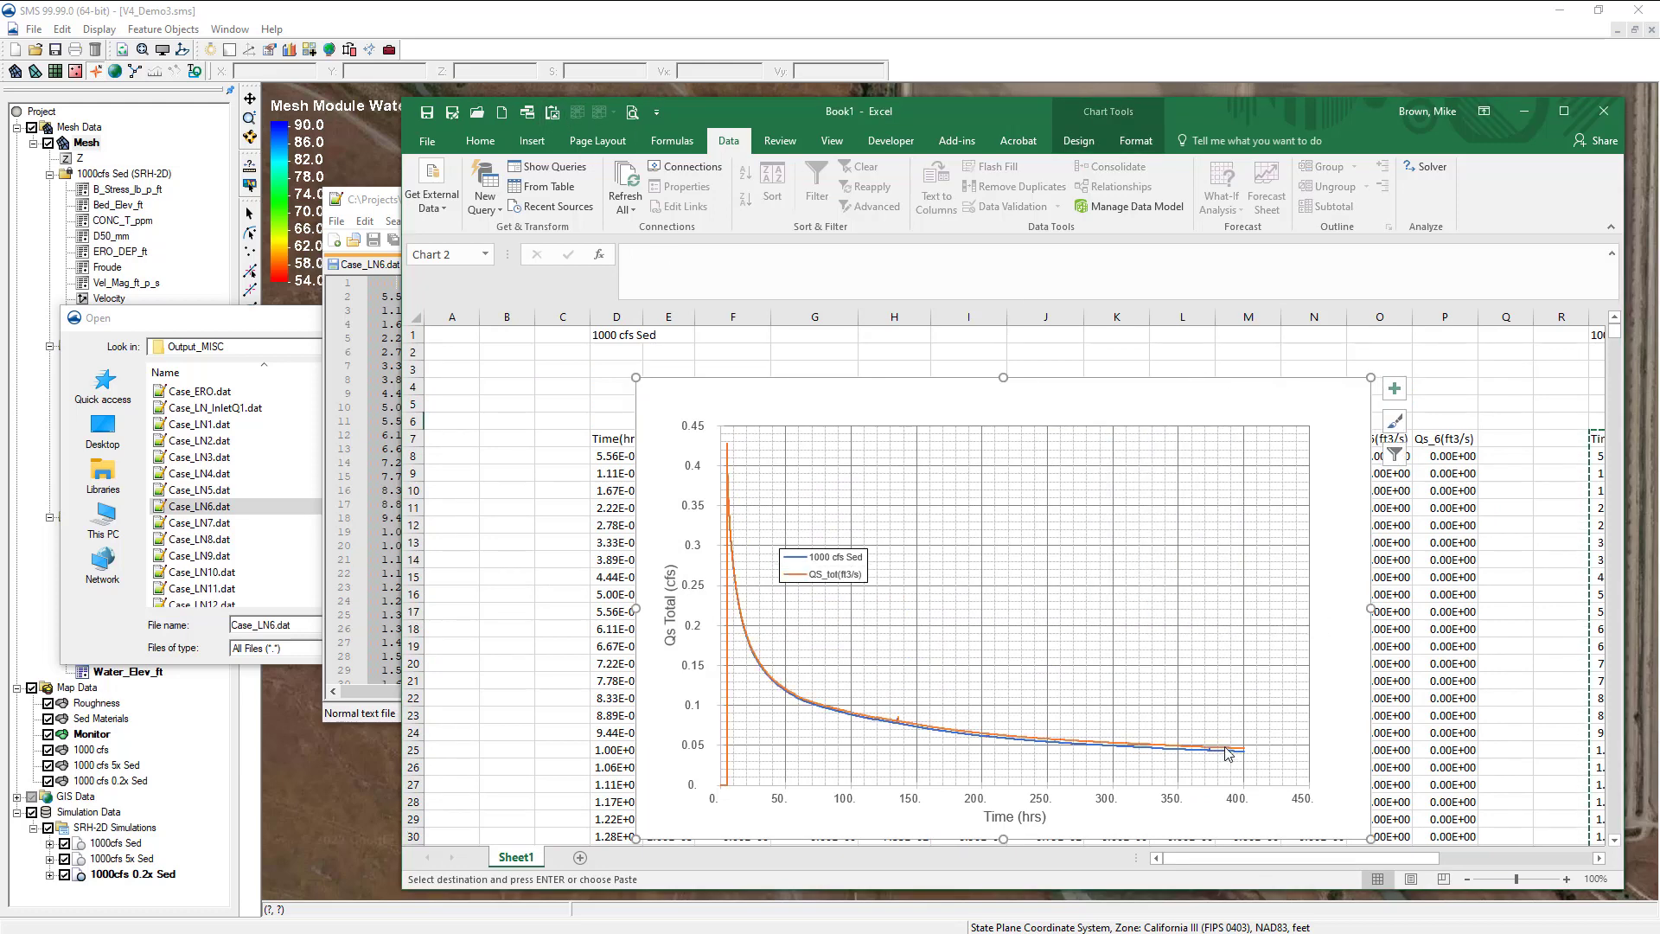
Name the chart's second series from cell S1, "1000 cfs 5x Sed"
left_click_drag(1410, 858, 1478, 858)
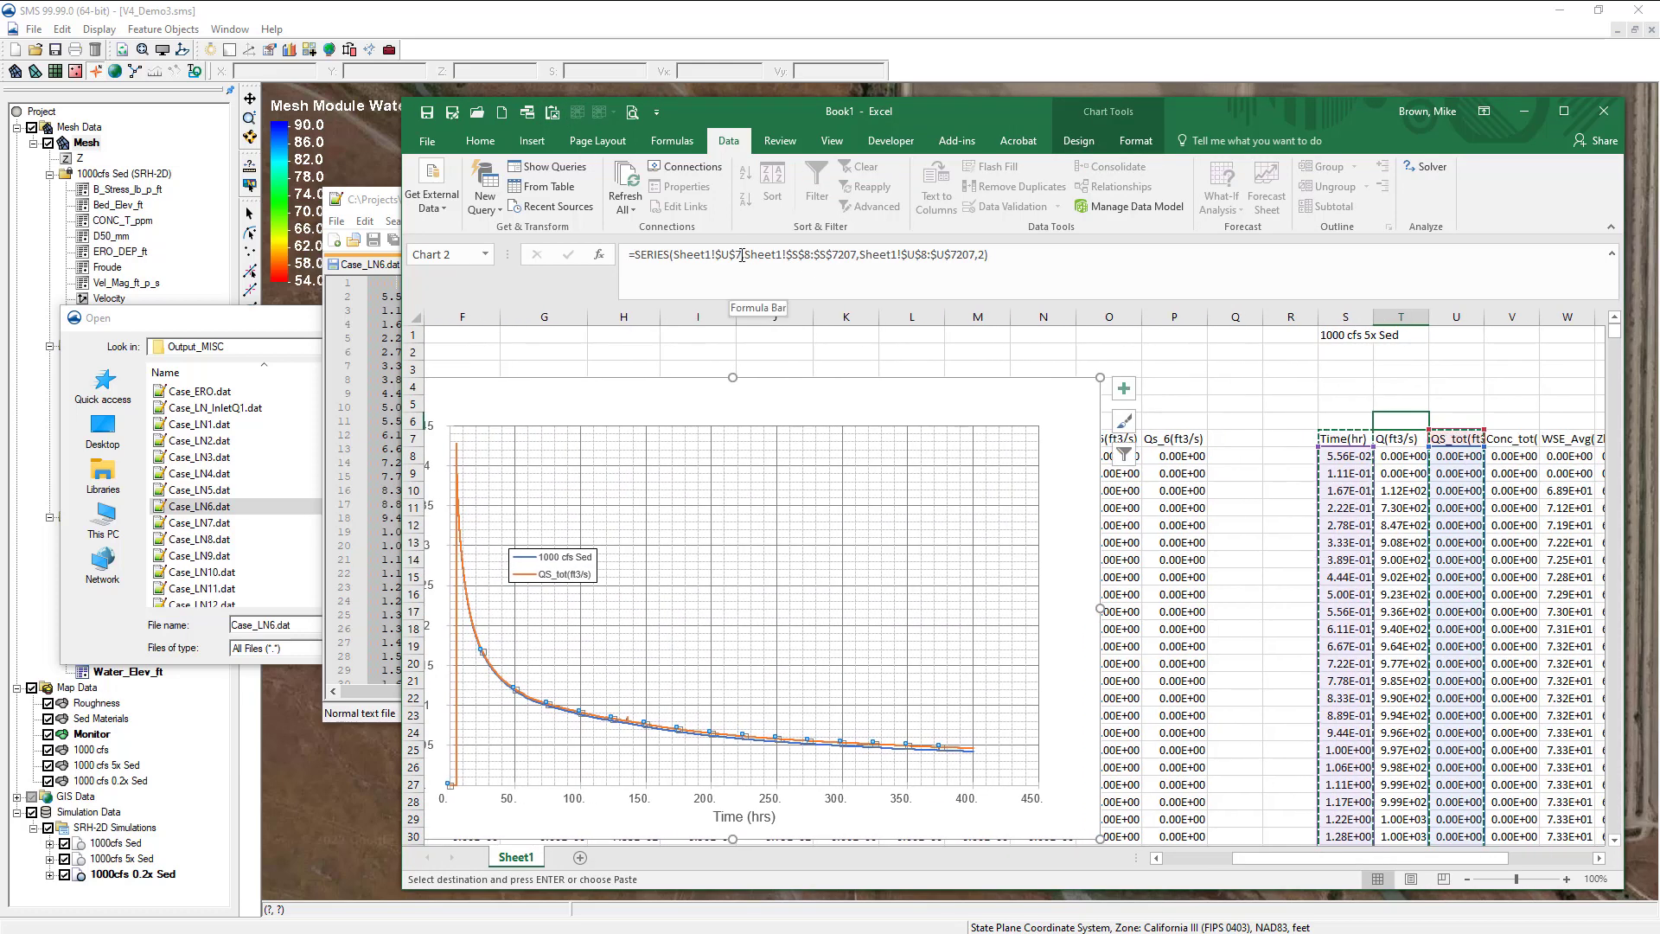
left_click_drag(742, 255, 675, 258)
left_click(1349, 334)
key("Return")
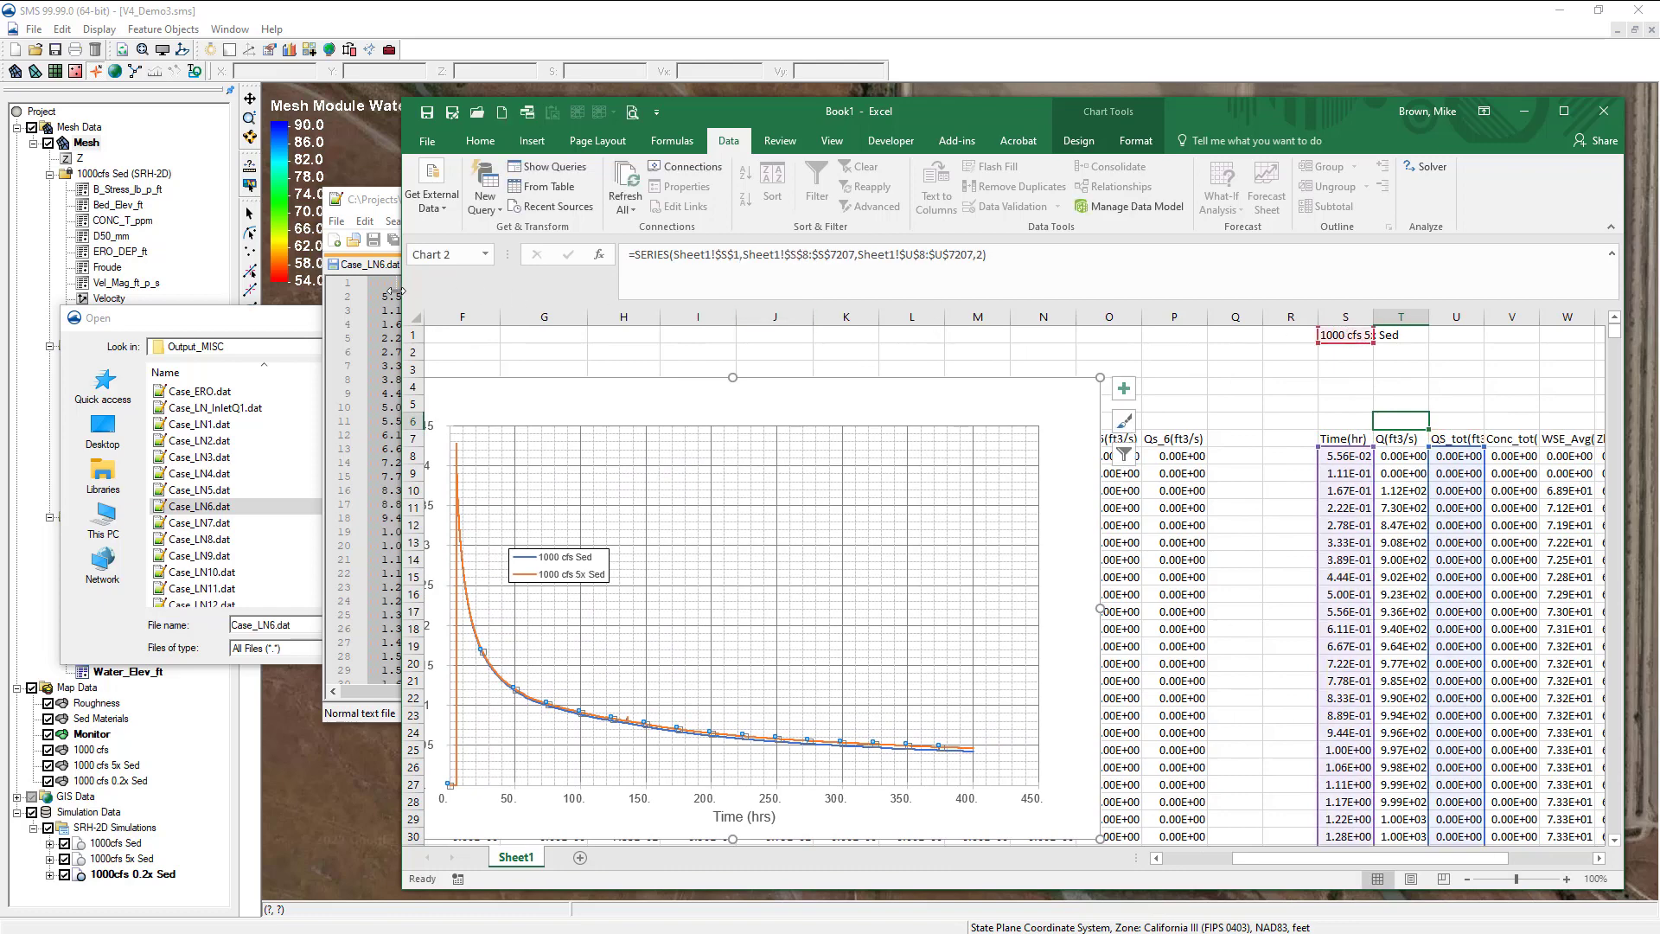
Bring in the 1000cfs 0.2x Sed simulation's monitor line 6 output at AH7 and add its Time and QS_tot columns to the chart as a series
left_click(372, 265)
left_click(1523, 222)
left_click(362, 346)
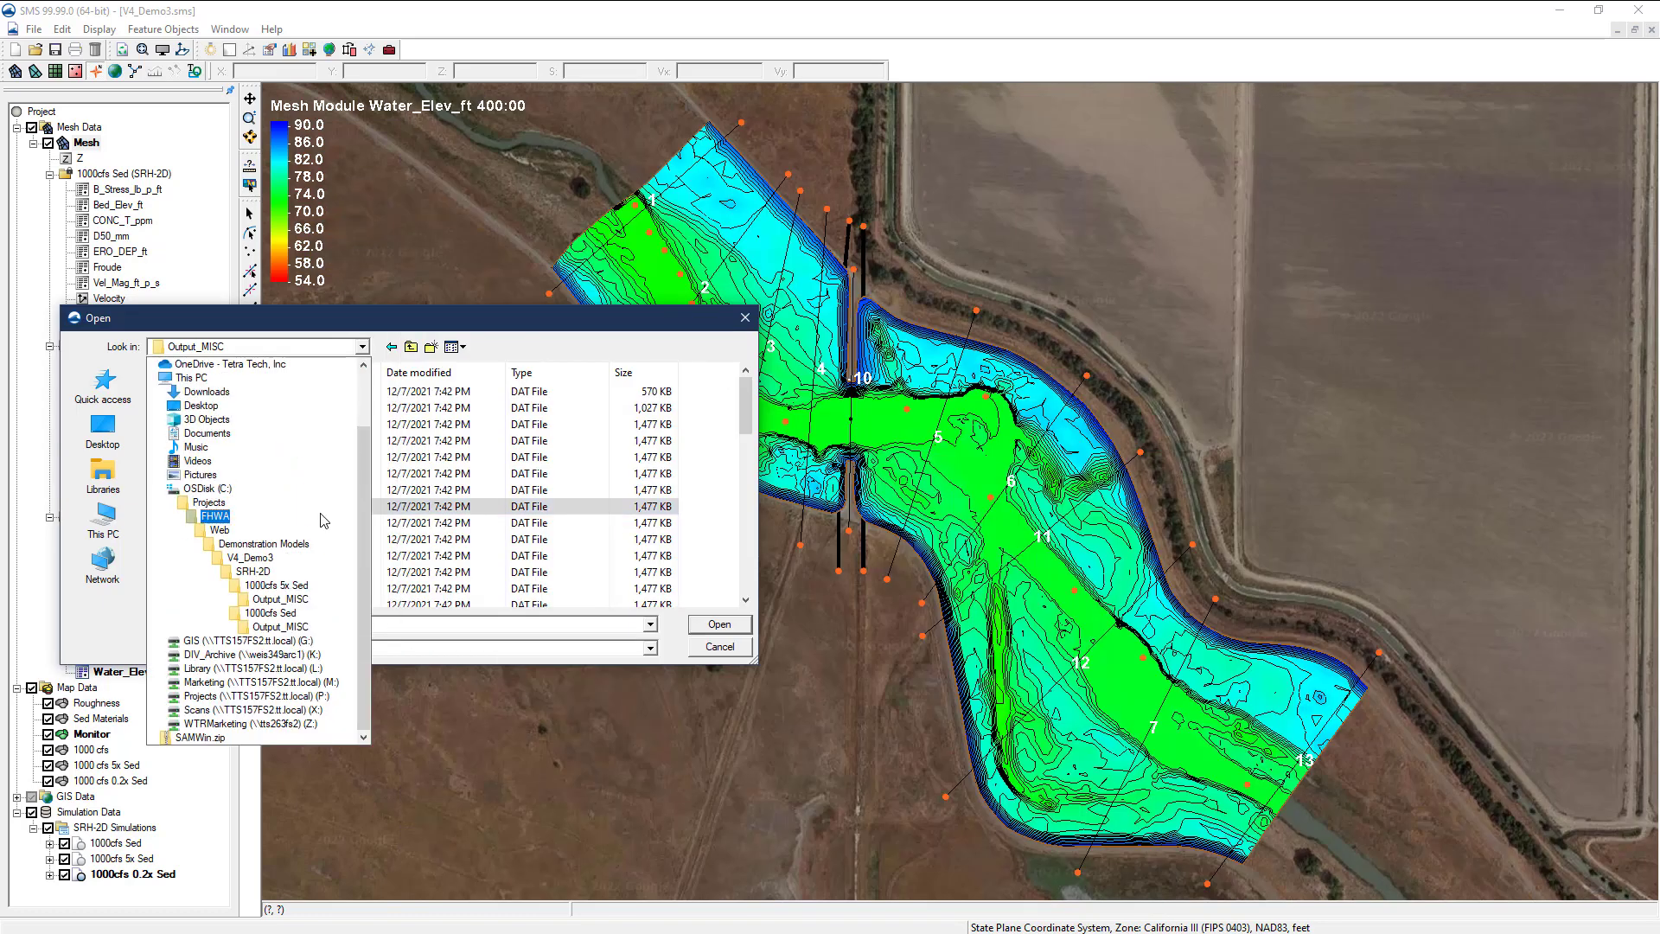
left_click(251, 573)
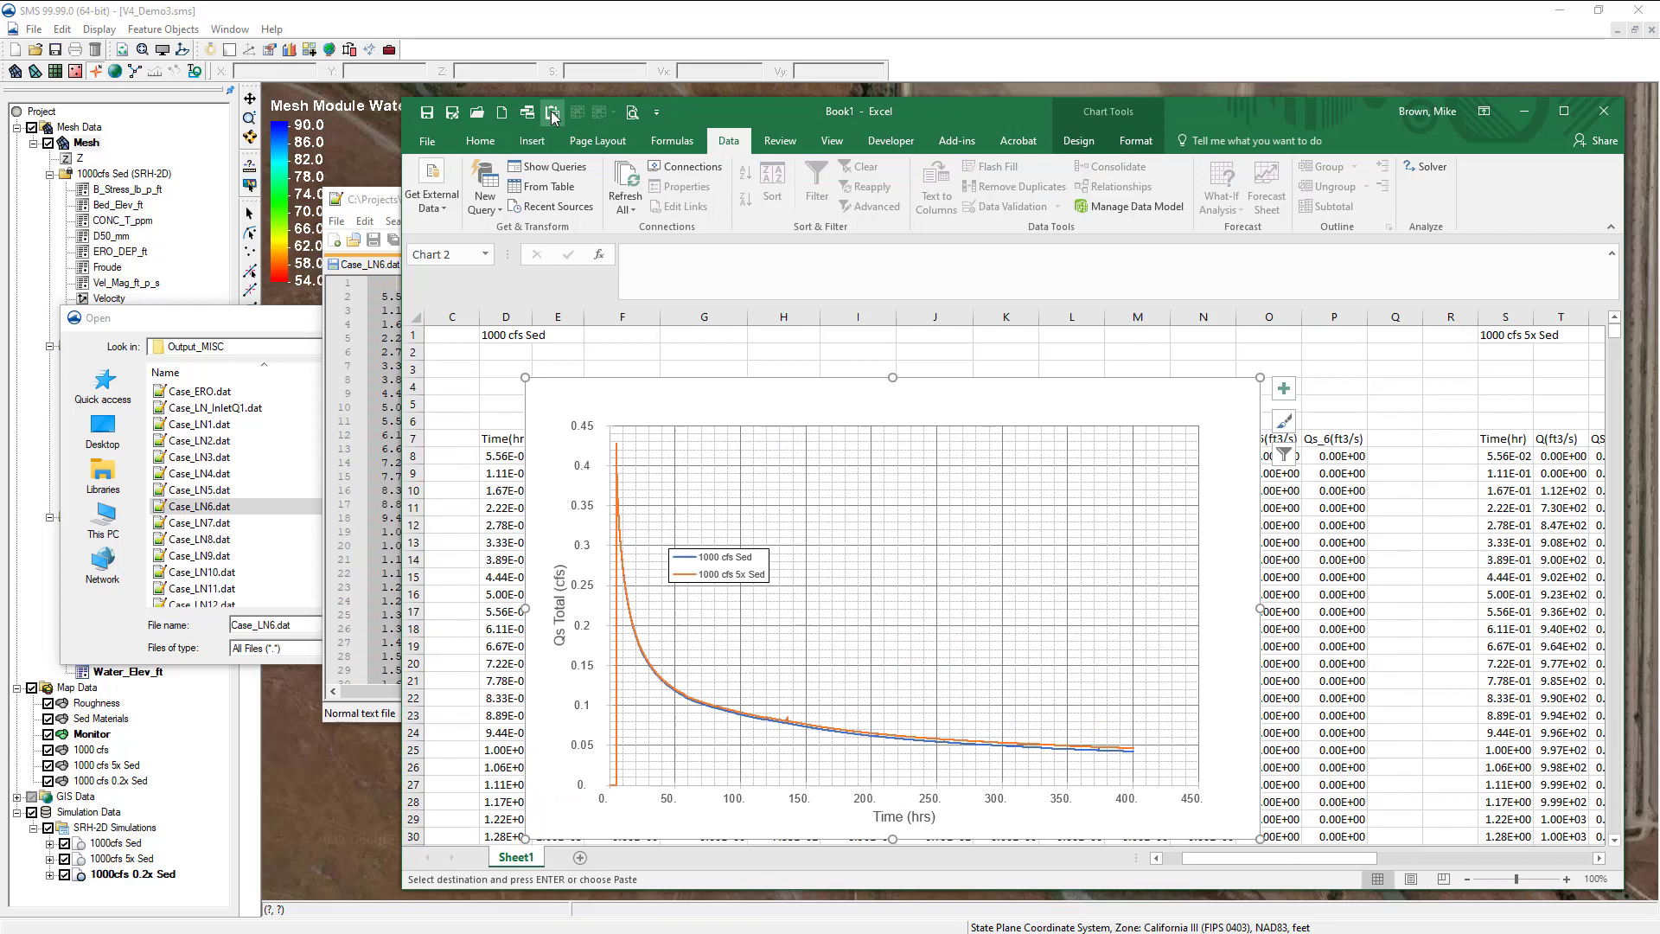
key("ctrl+alt+v")
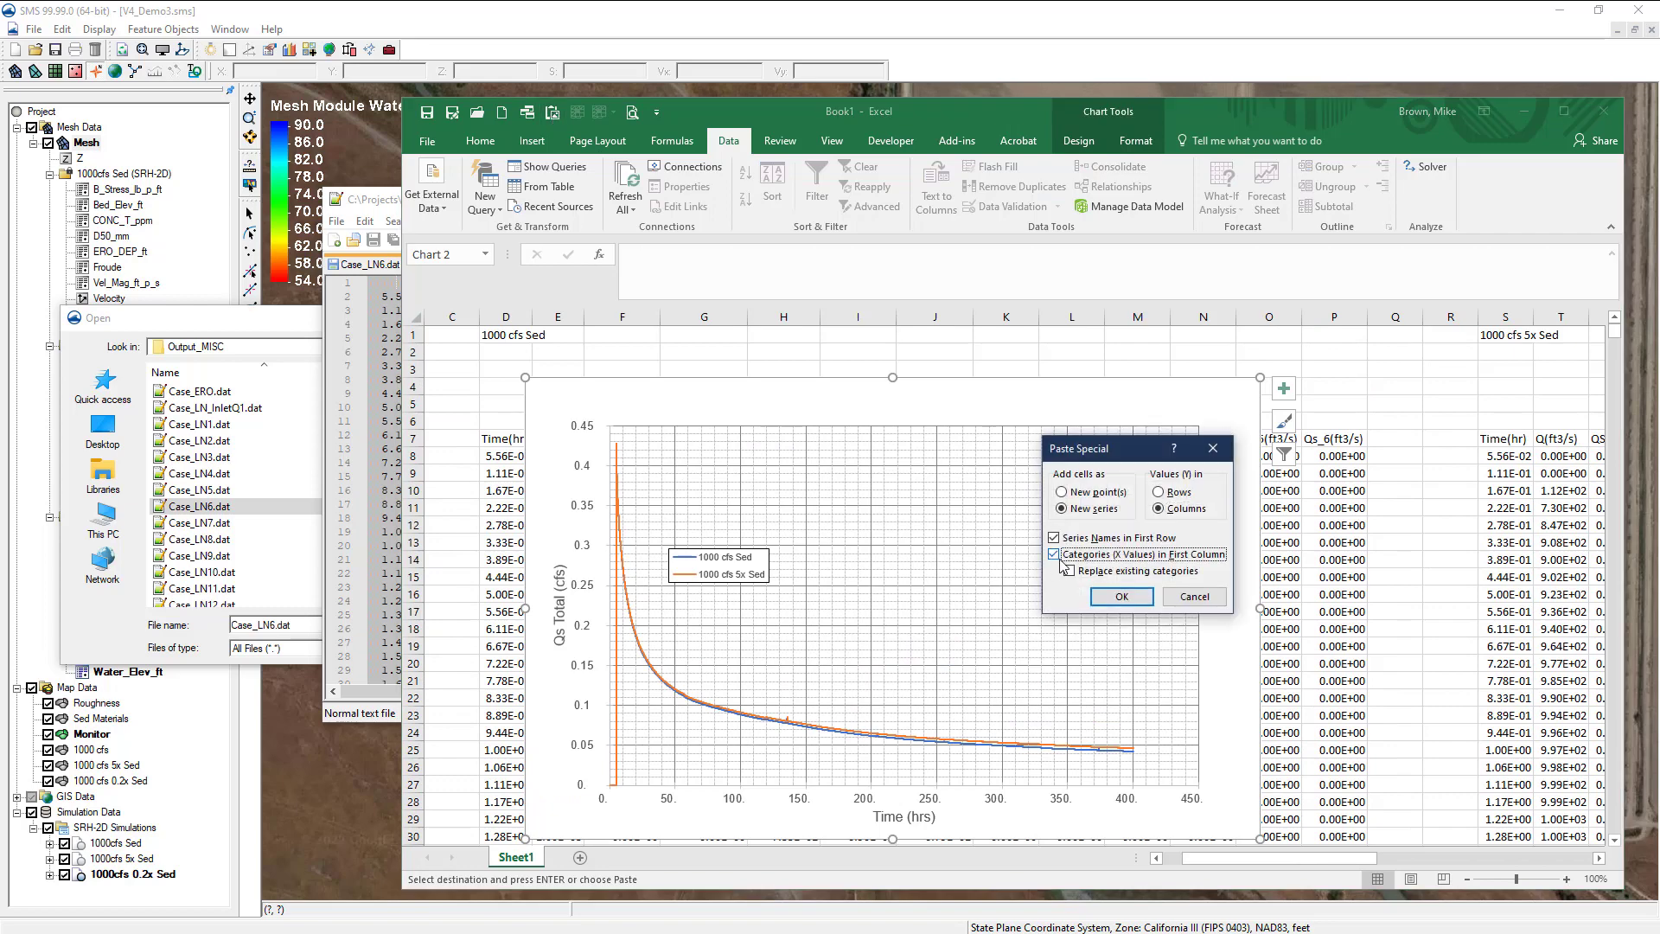
key("Return")
Label the third data block "1000 cfs 0.2x Sed" in cell AH1
left_click_drag(1193, 858, 1259, 857)
left_click(1226, 334)
type("1000 cfs 0.2x Sed")
key("Return")
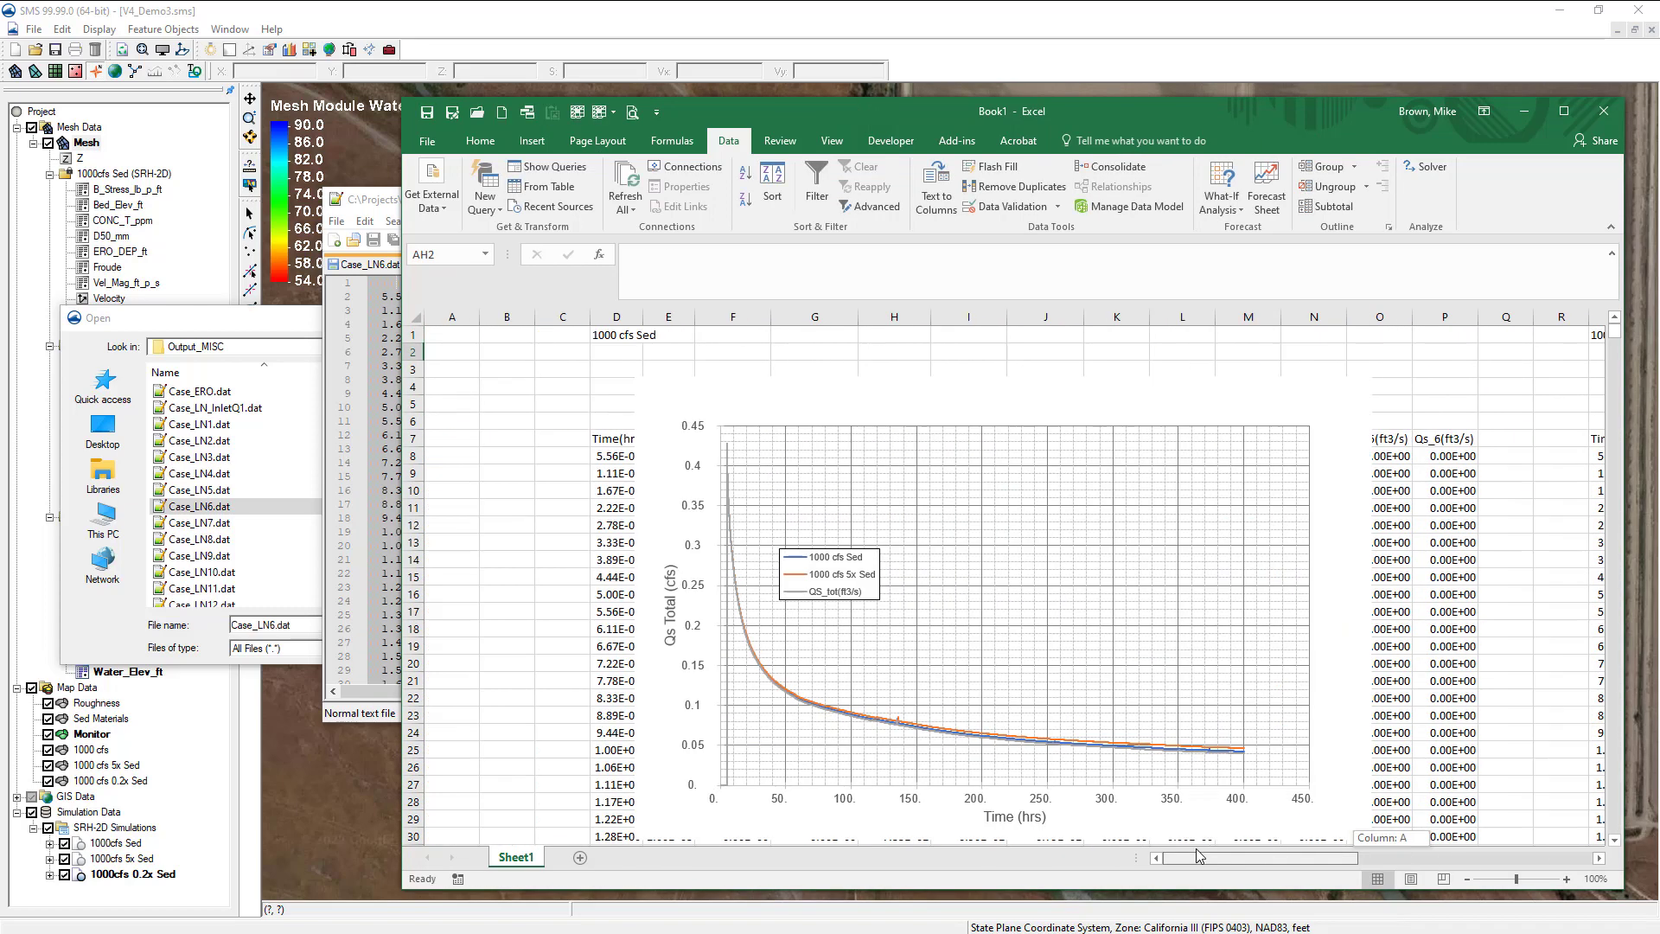
Select the chart's QS_tot(ft3/s) series and link its name to cell AH1, "1000 cfs 0.2x Sed"
left_click(1339, 469)
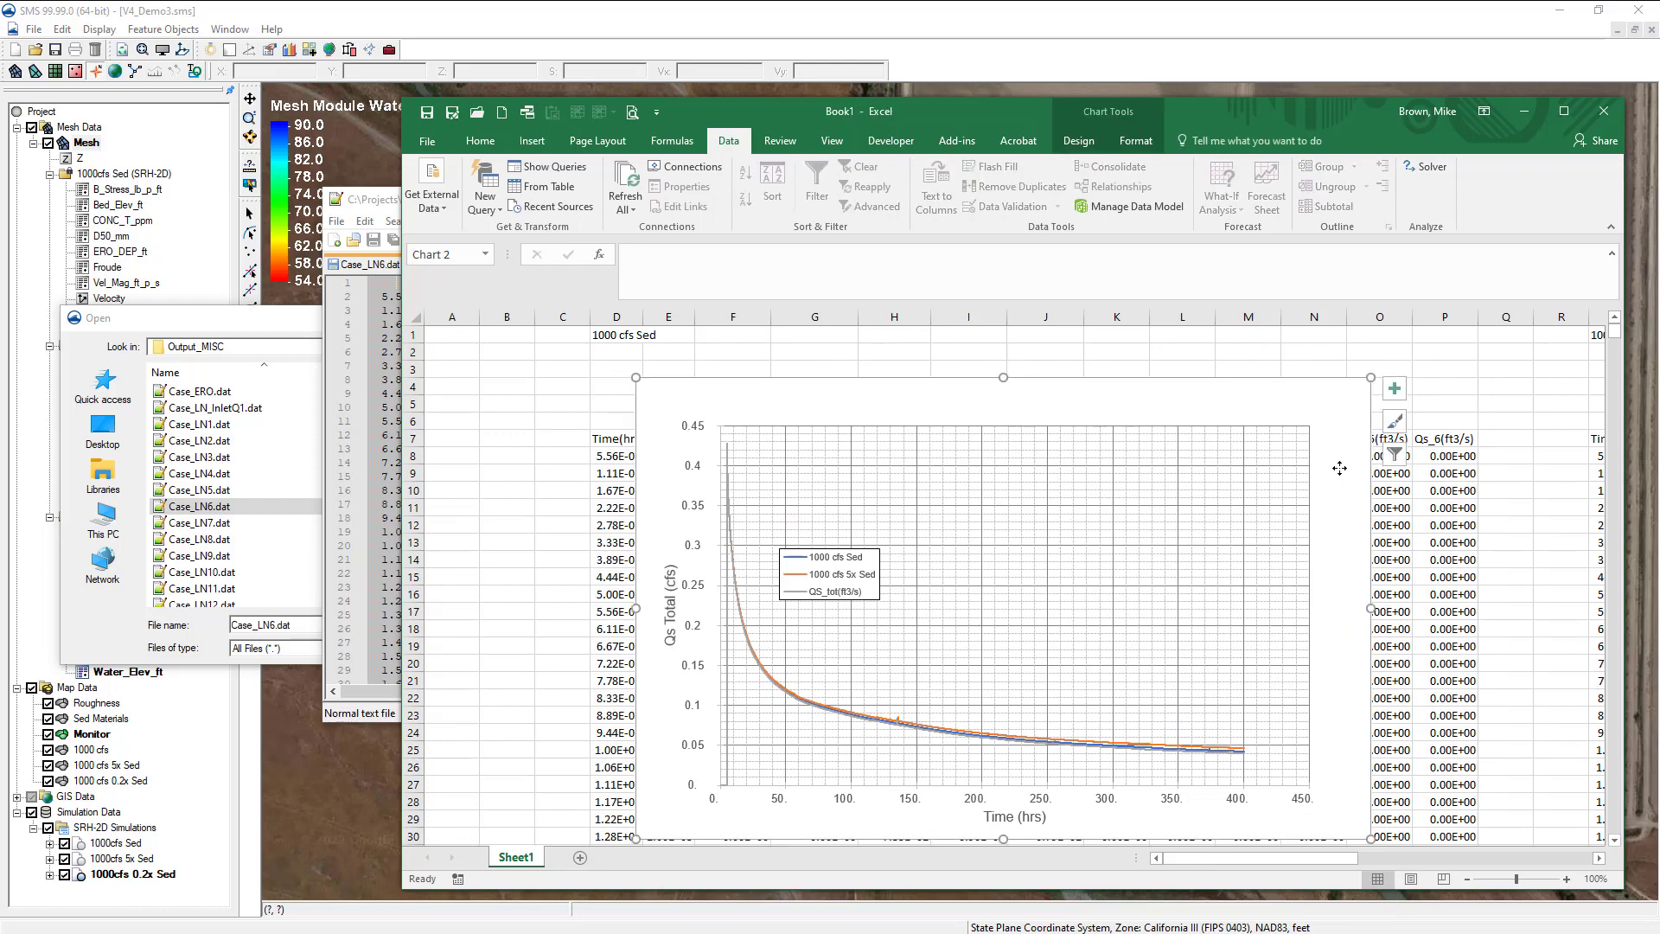
left_click(1135, 140)
left_click(524, 166)
left_click(536, 394)
left_click_drag(746, 255, 674, 255)
mouse_move(1279, 859)
left_mouse_down()
mouse_move(1458, 859)
mouse_move(1259, 857)
left_mouse_up()
left_click(1229, 338)
key("Return")
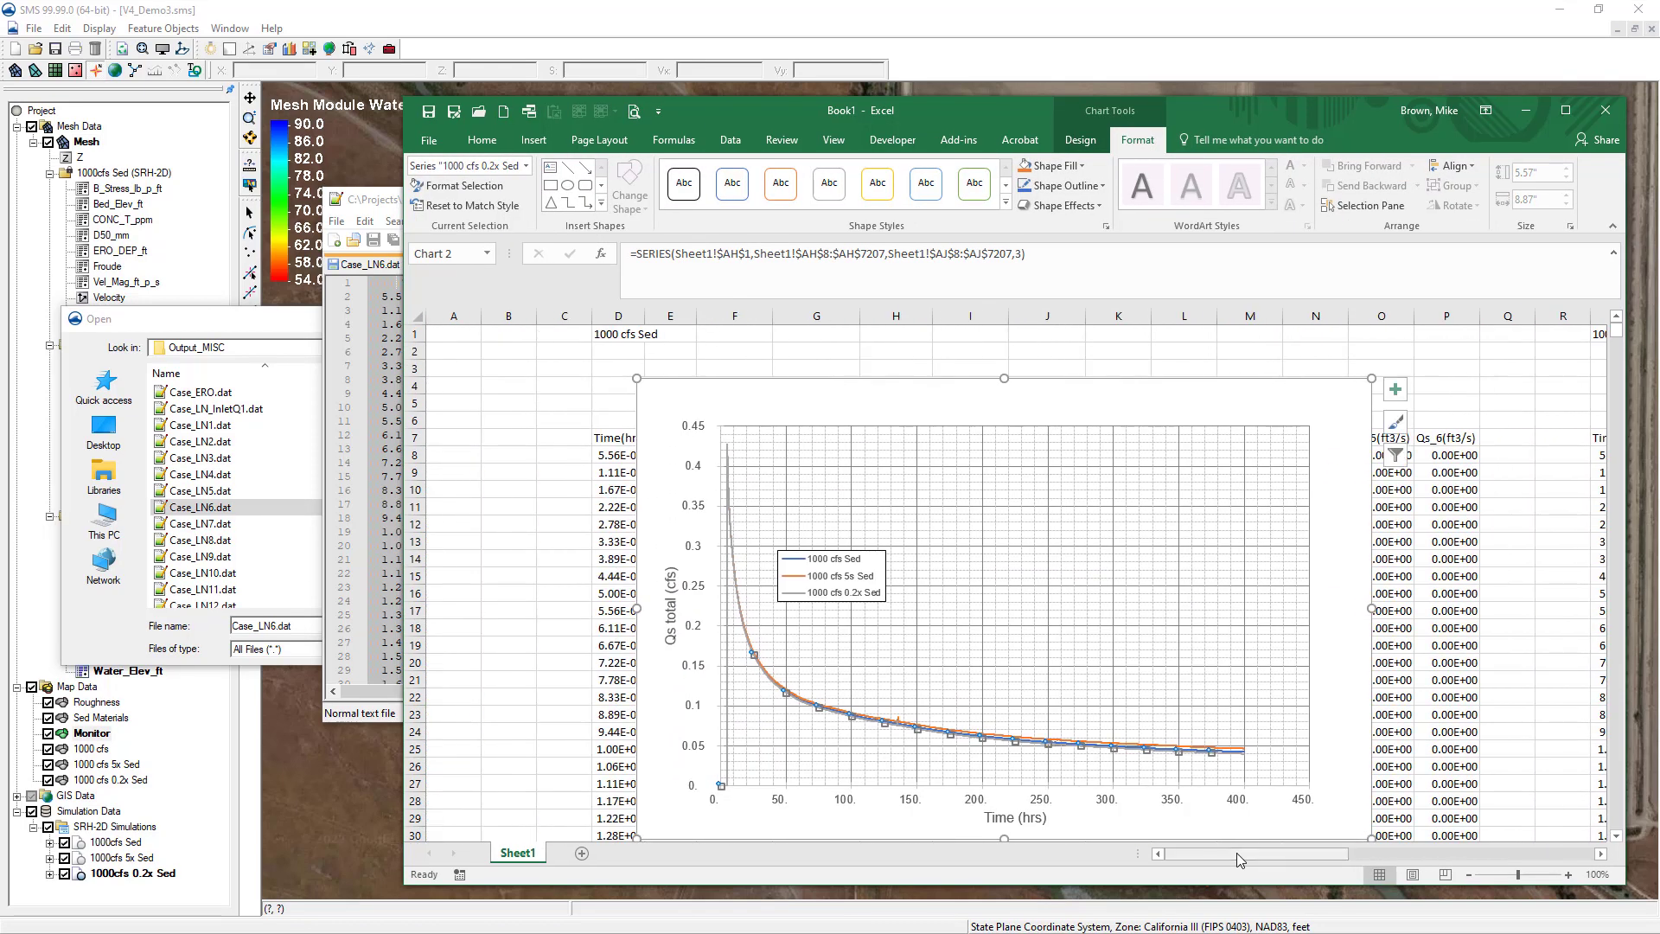
left_click(1176, 409)
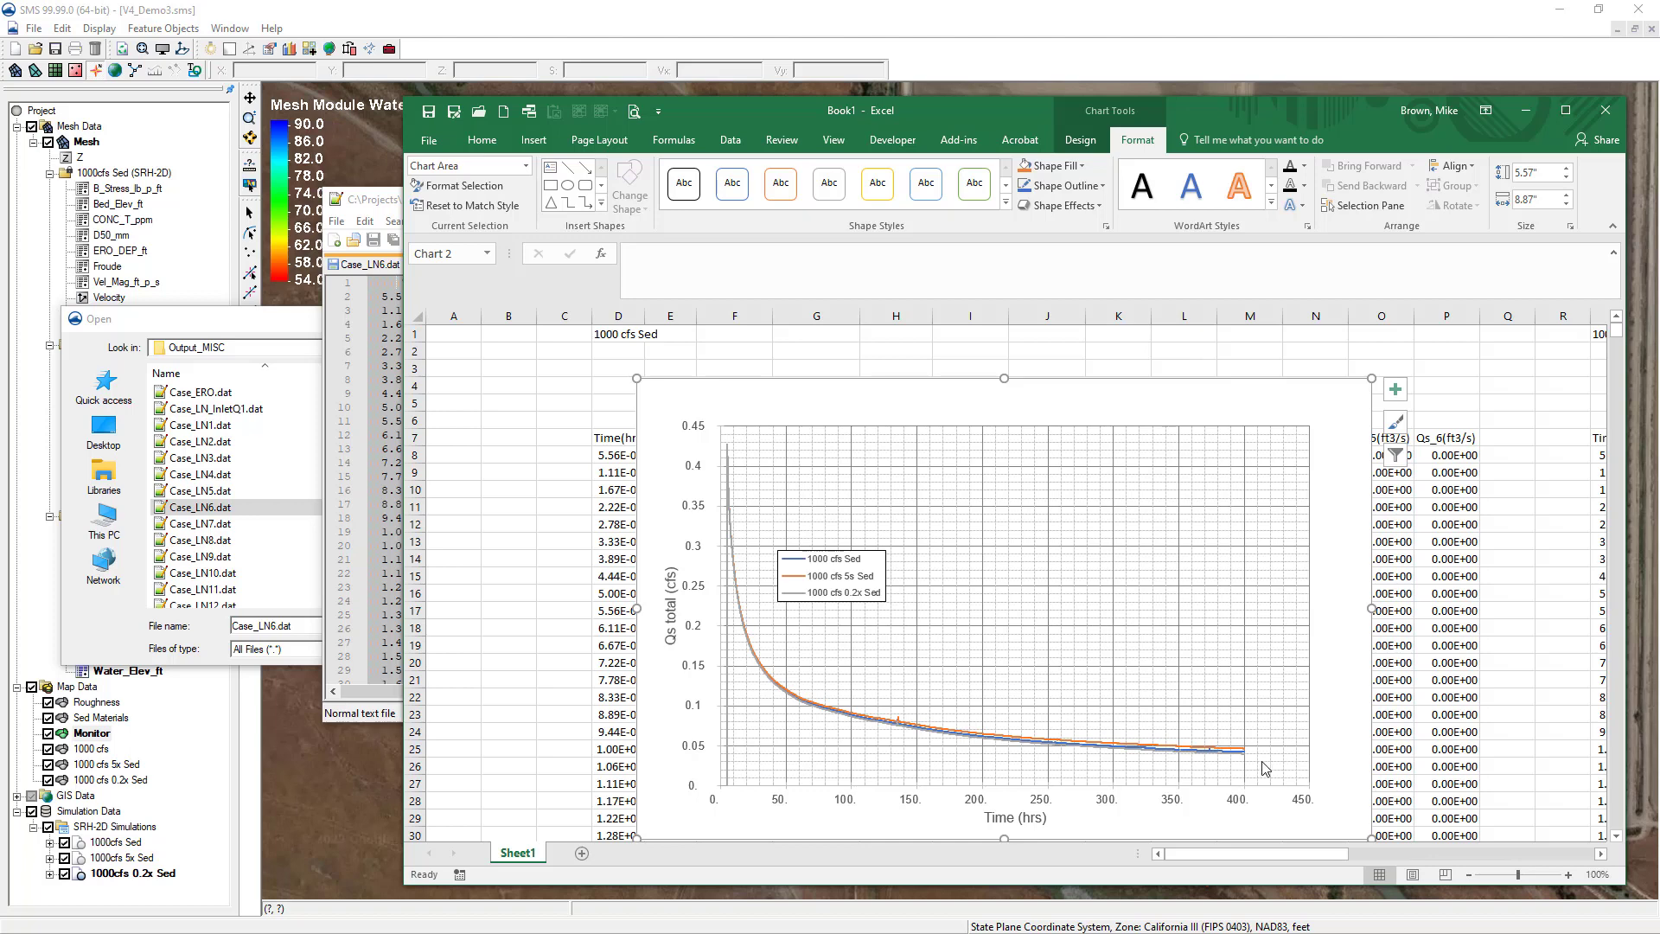
Create a copy of Sheet1 at the end of the workbook
right_click(535, 859)
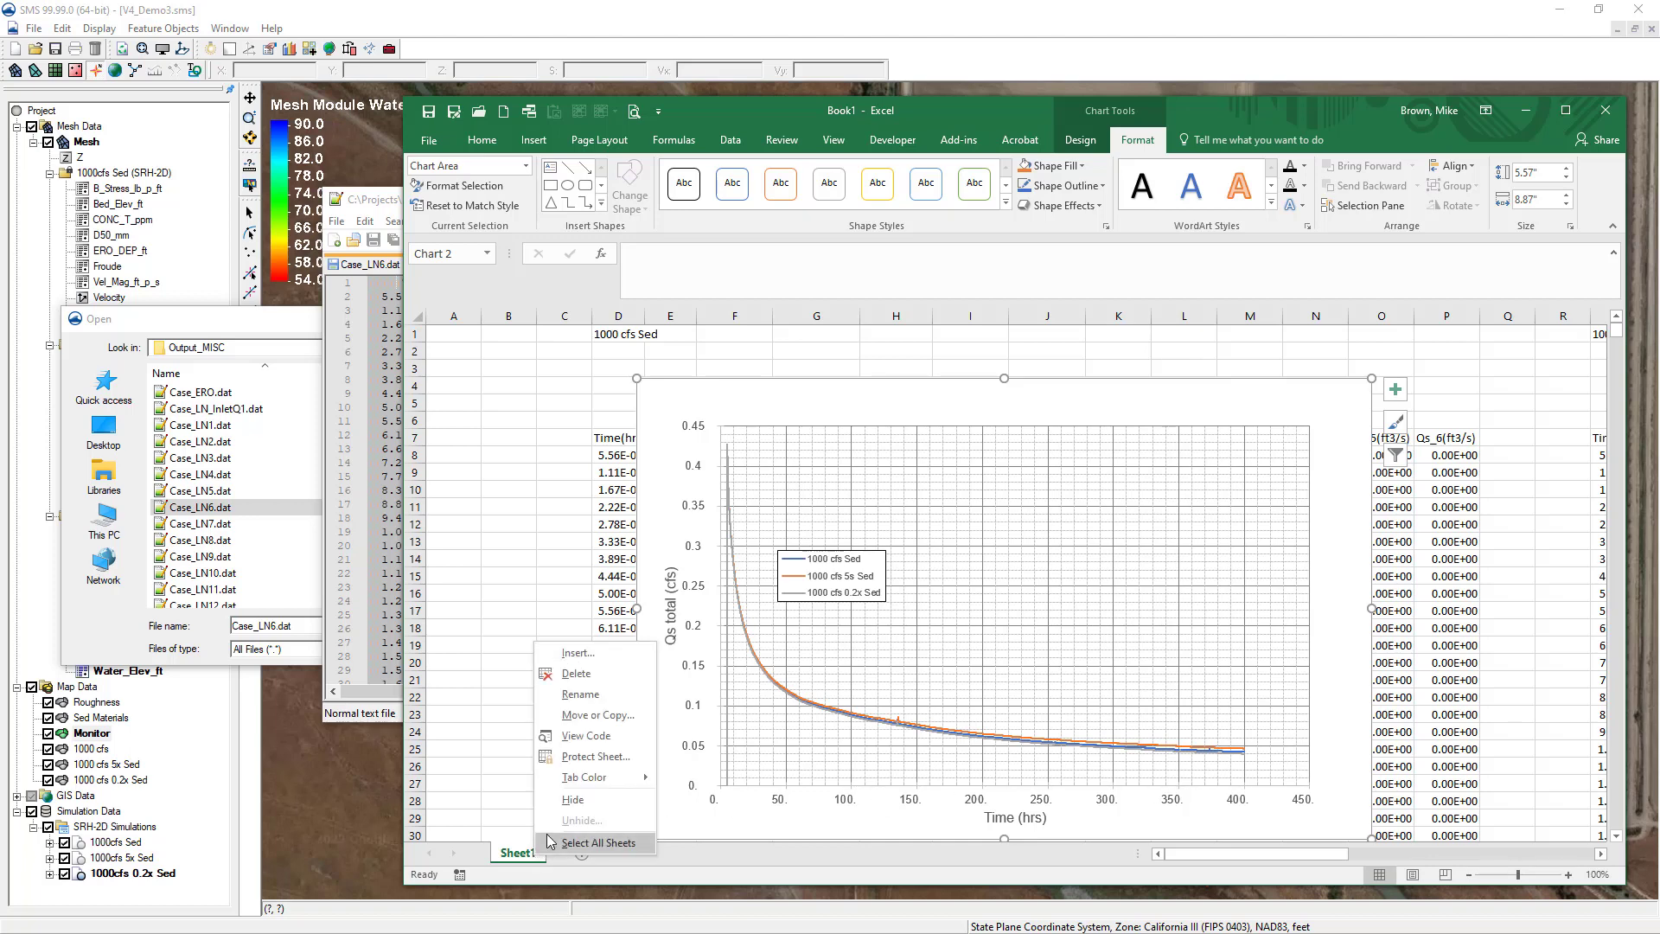
left_click(595, 717)
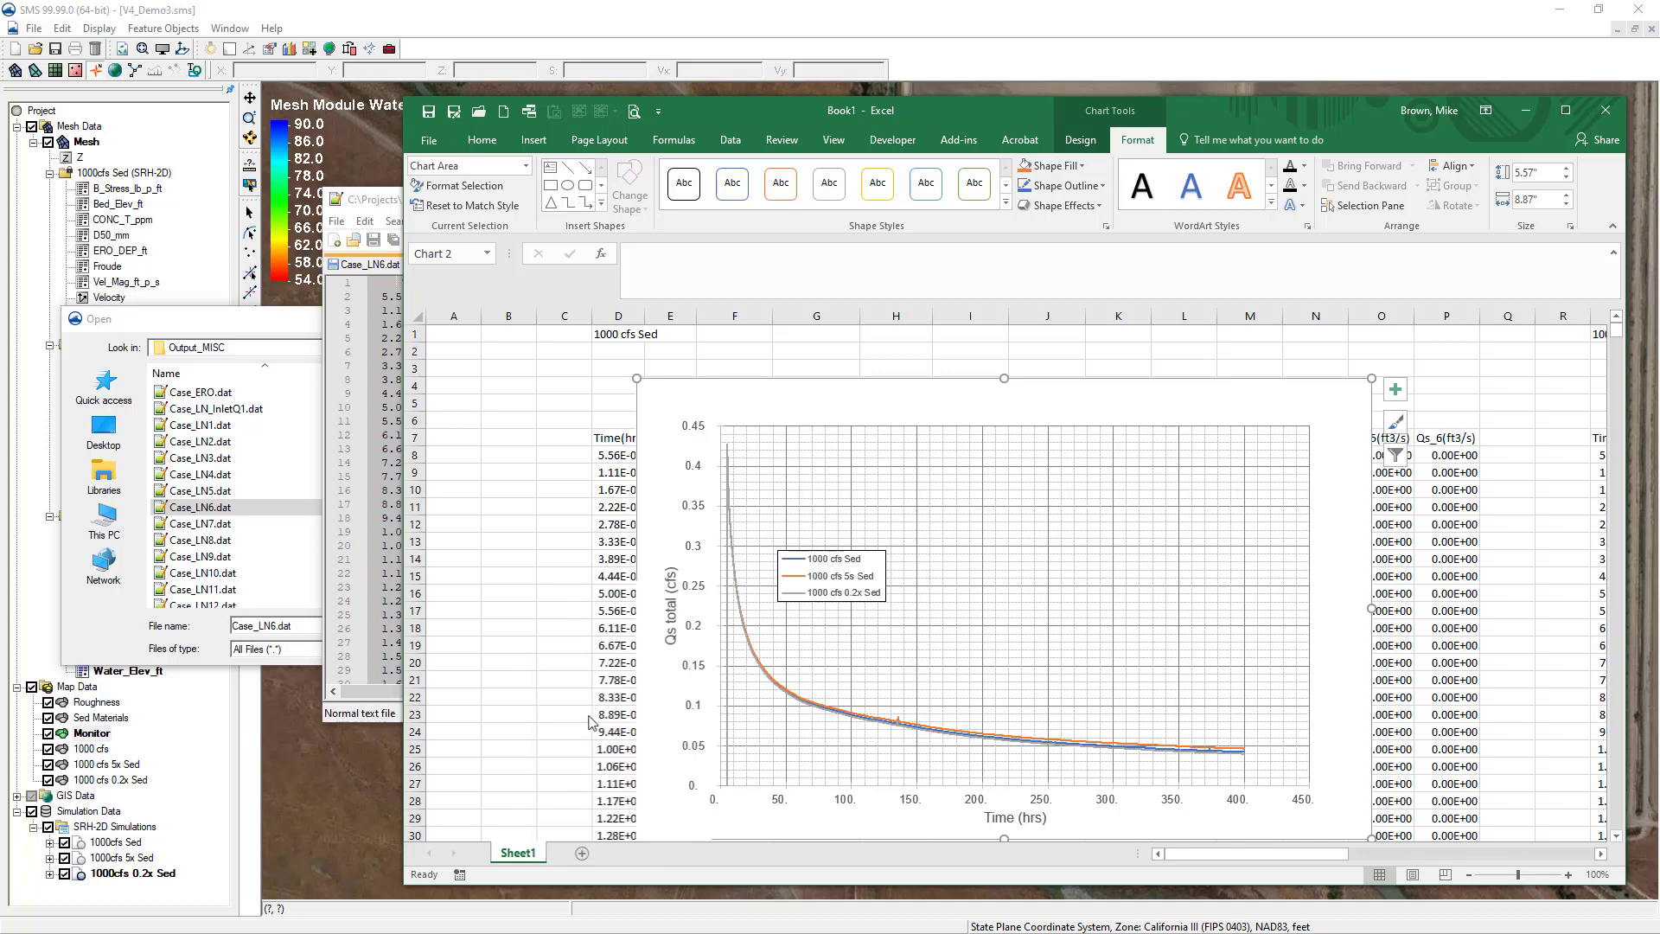
left_click(524, 699)
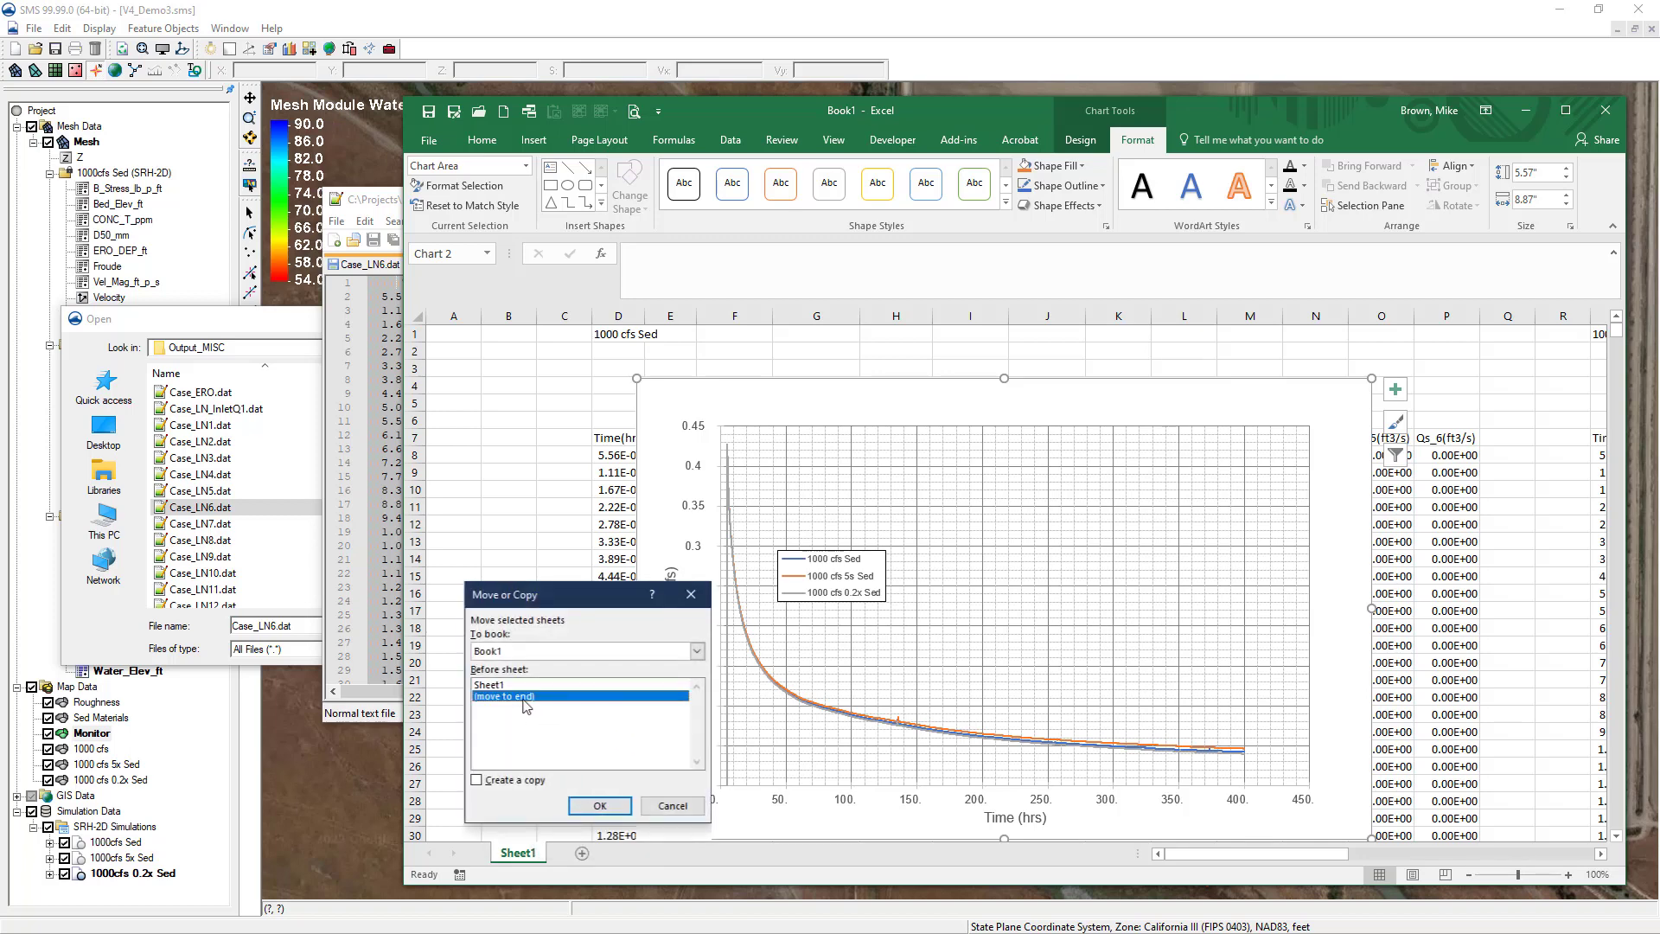
left_click(477, 780)
left_click(598, 805)
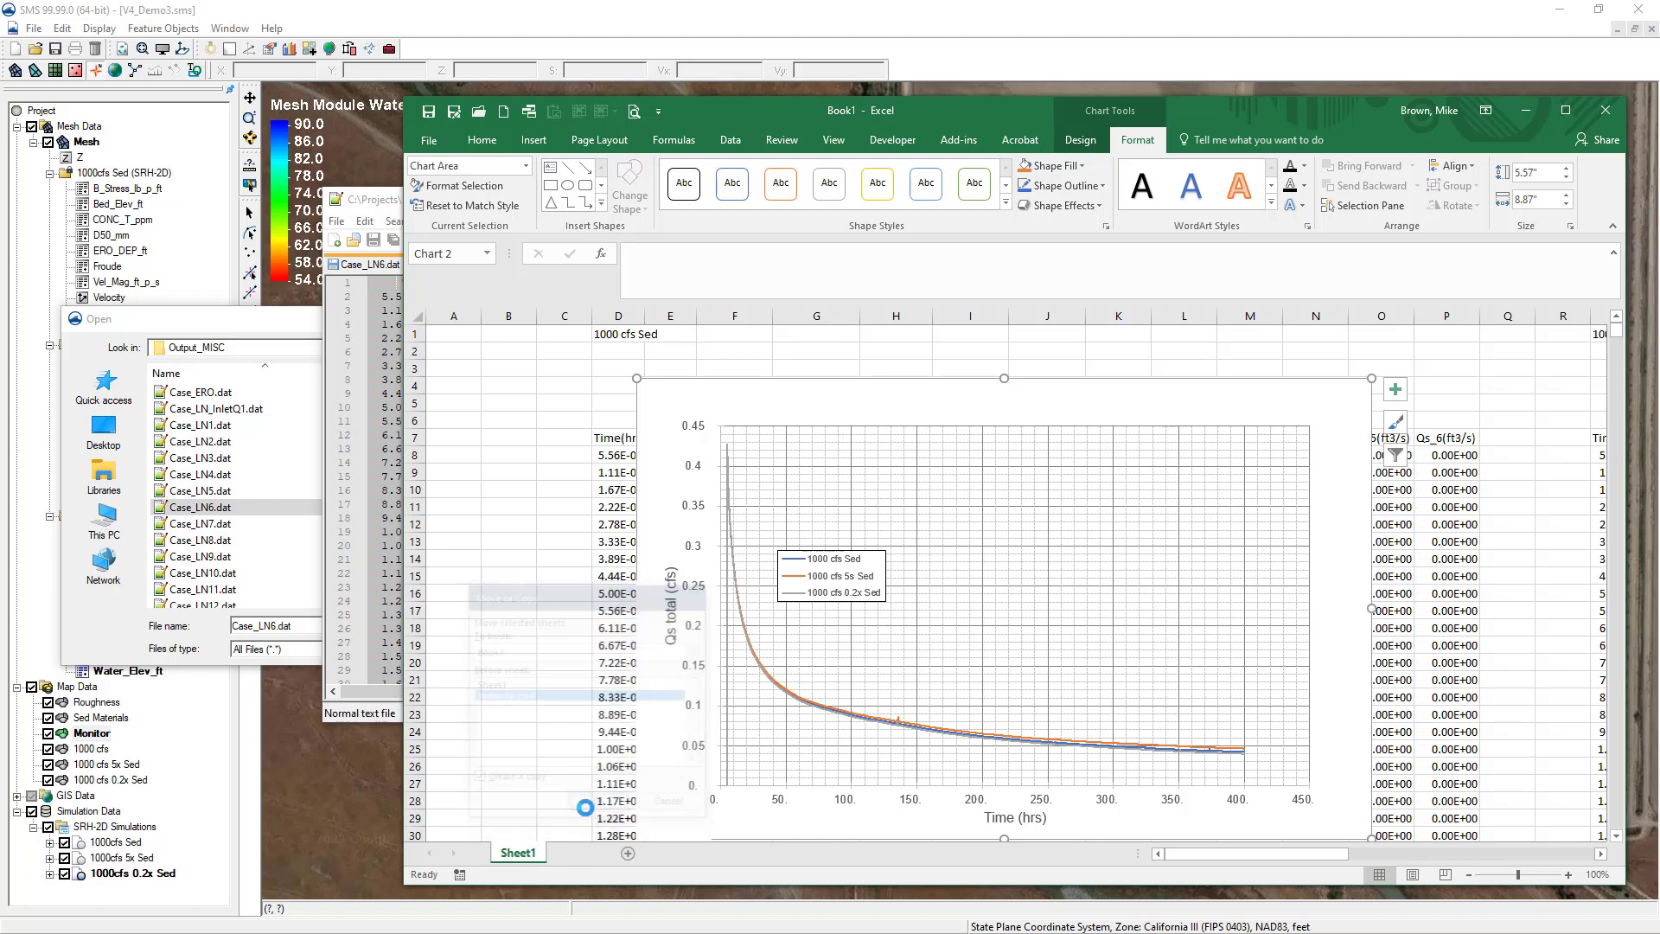
Filter the 1000 cfs 0.2x Sed series out of the chart on the copied sheet
left_click(1394, 456)
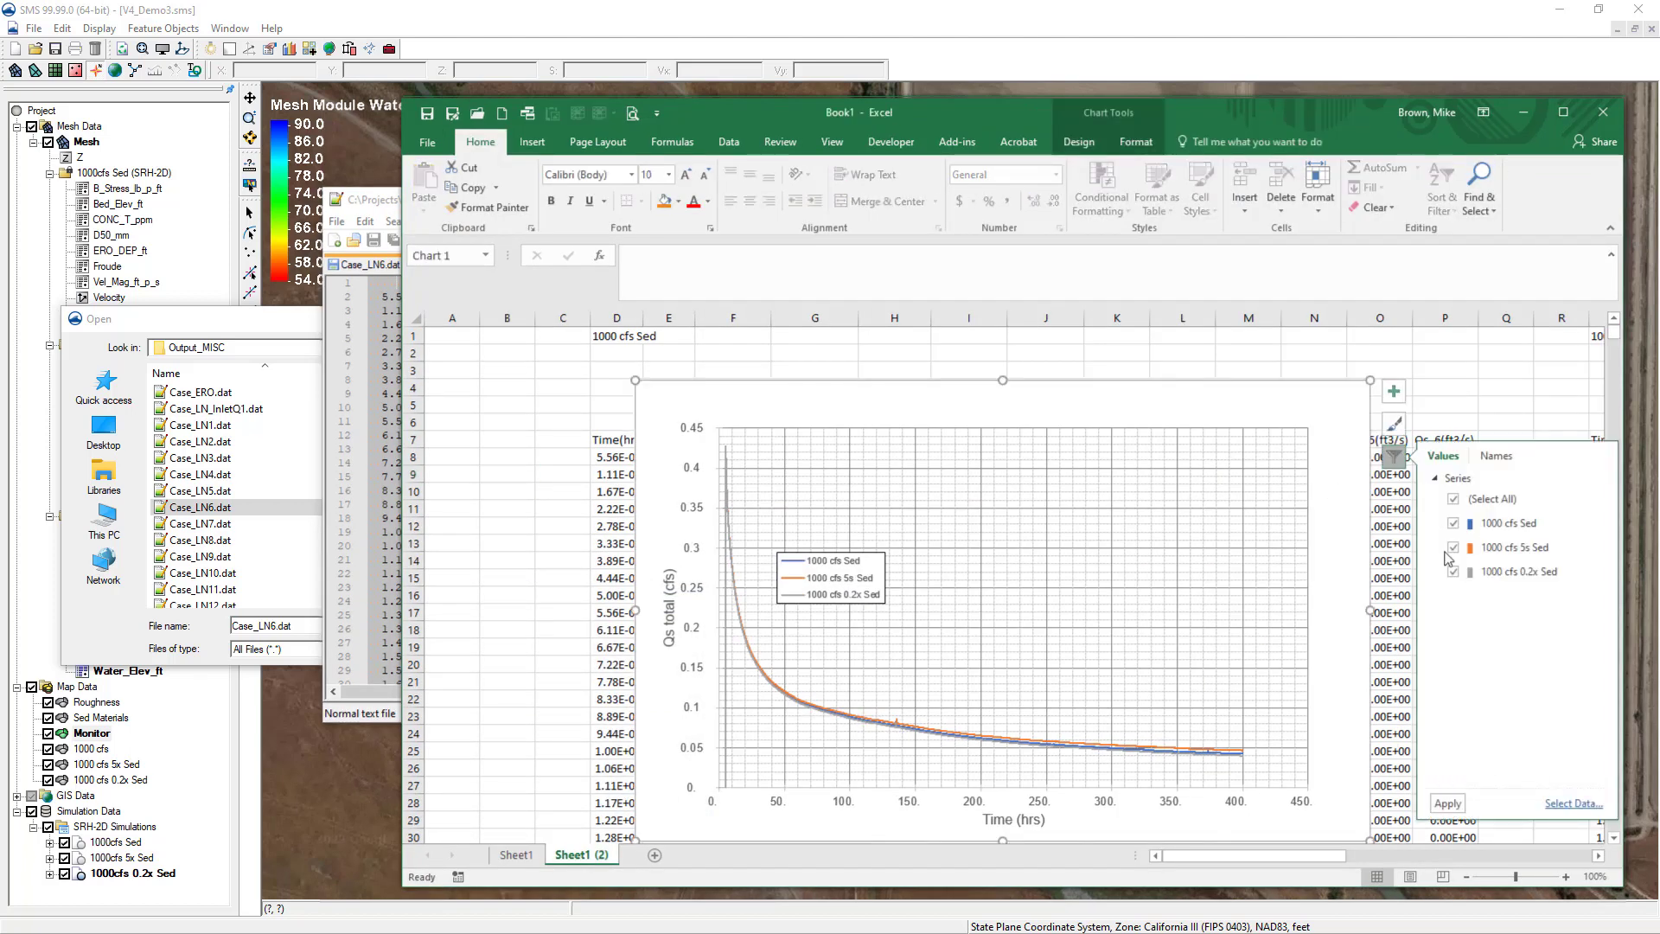
left_click(1453, 572)
left_click(1448, 803)
Change the first data block's label in cell D1 to "LN_6 1000 cfs Sed"
left_click(605, 337)
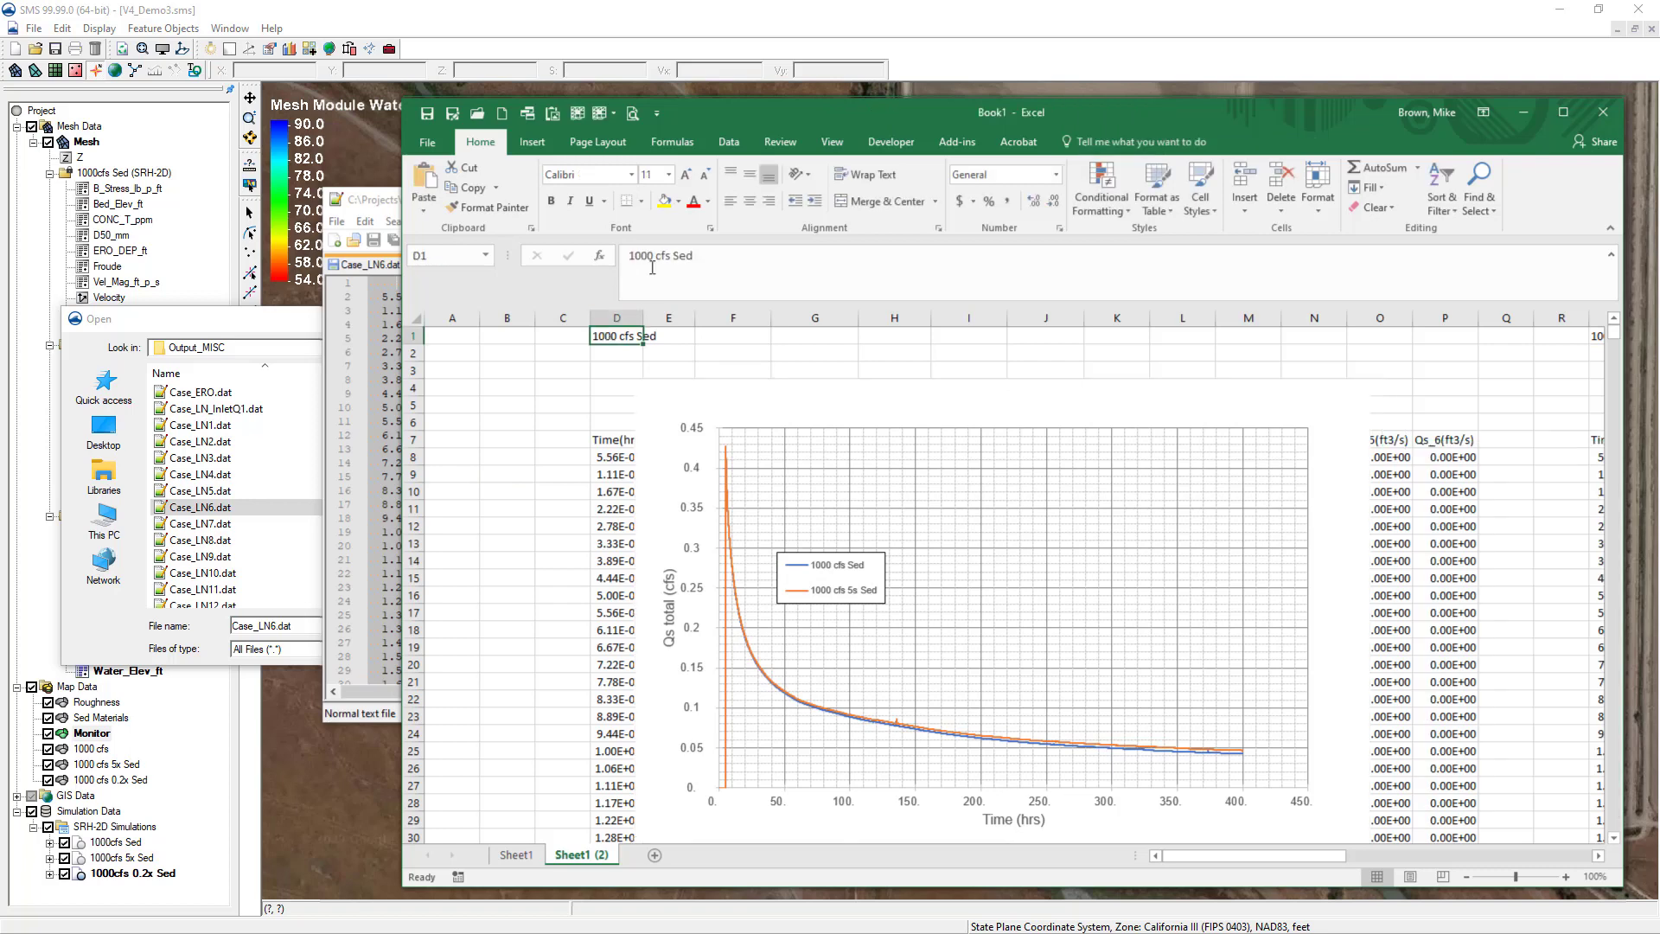
left_click(631, 256)
type("LN_6")
key("Return")
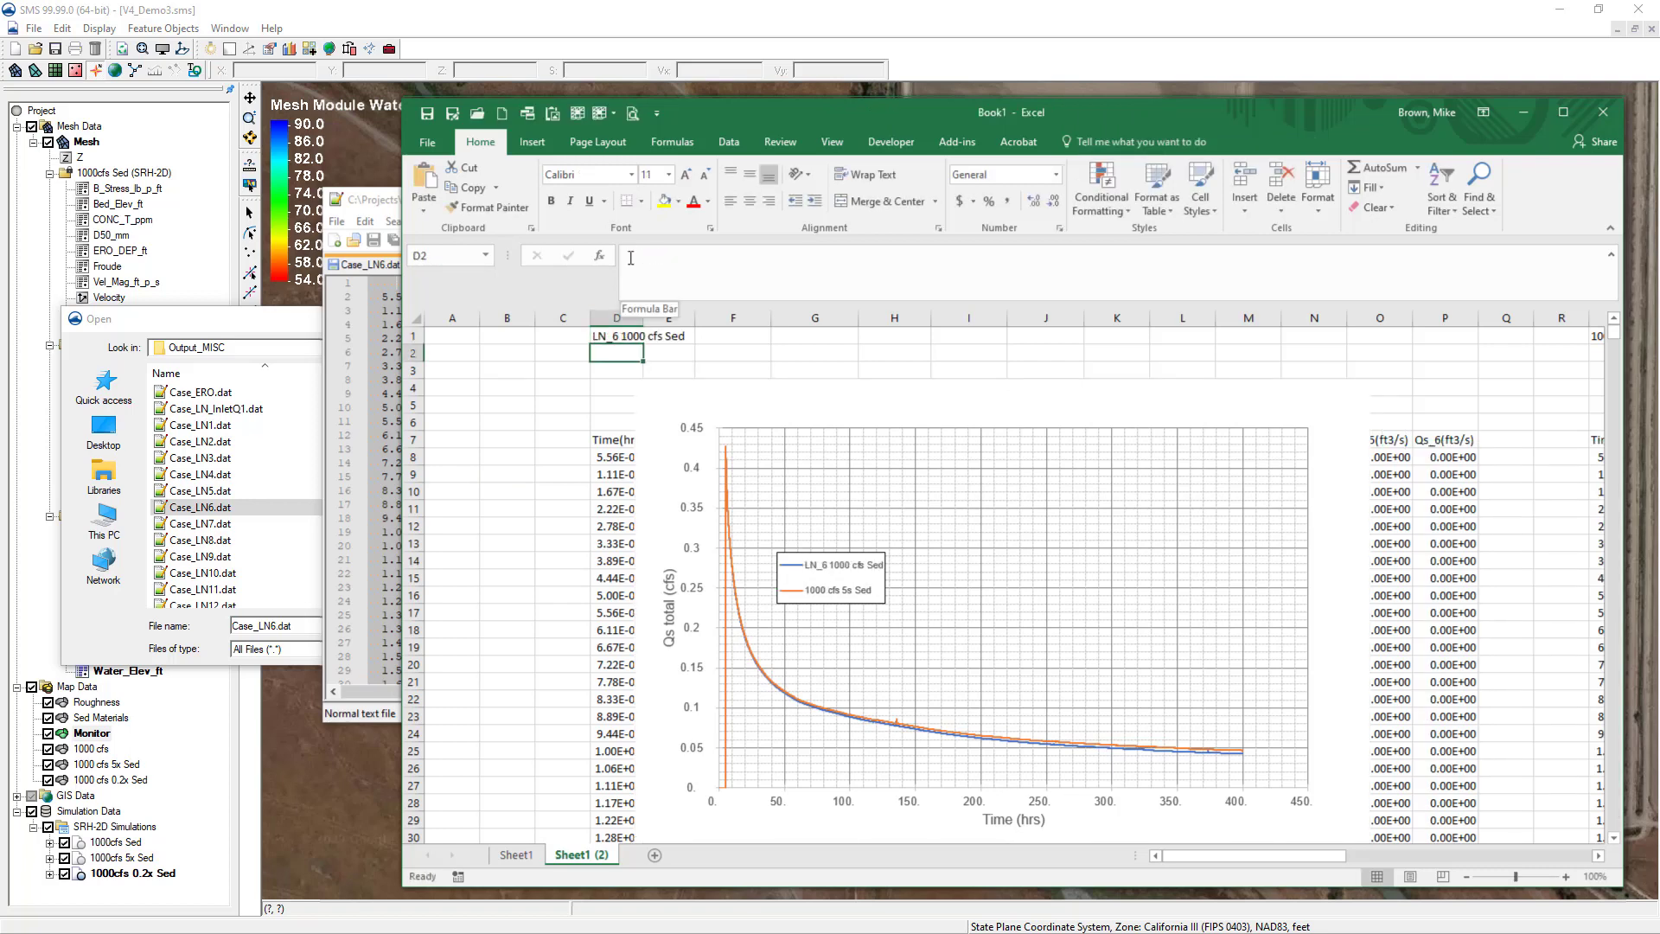
Open Case_LN3.dat from the 1000cfs Sed simulation's Output_MISC folder in Notepad++ and copy all its contents
left_click(373, 204)
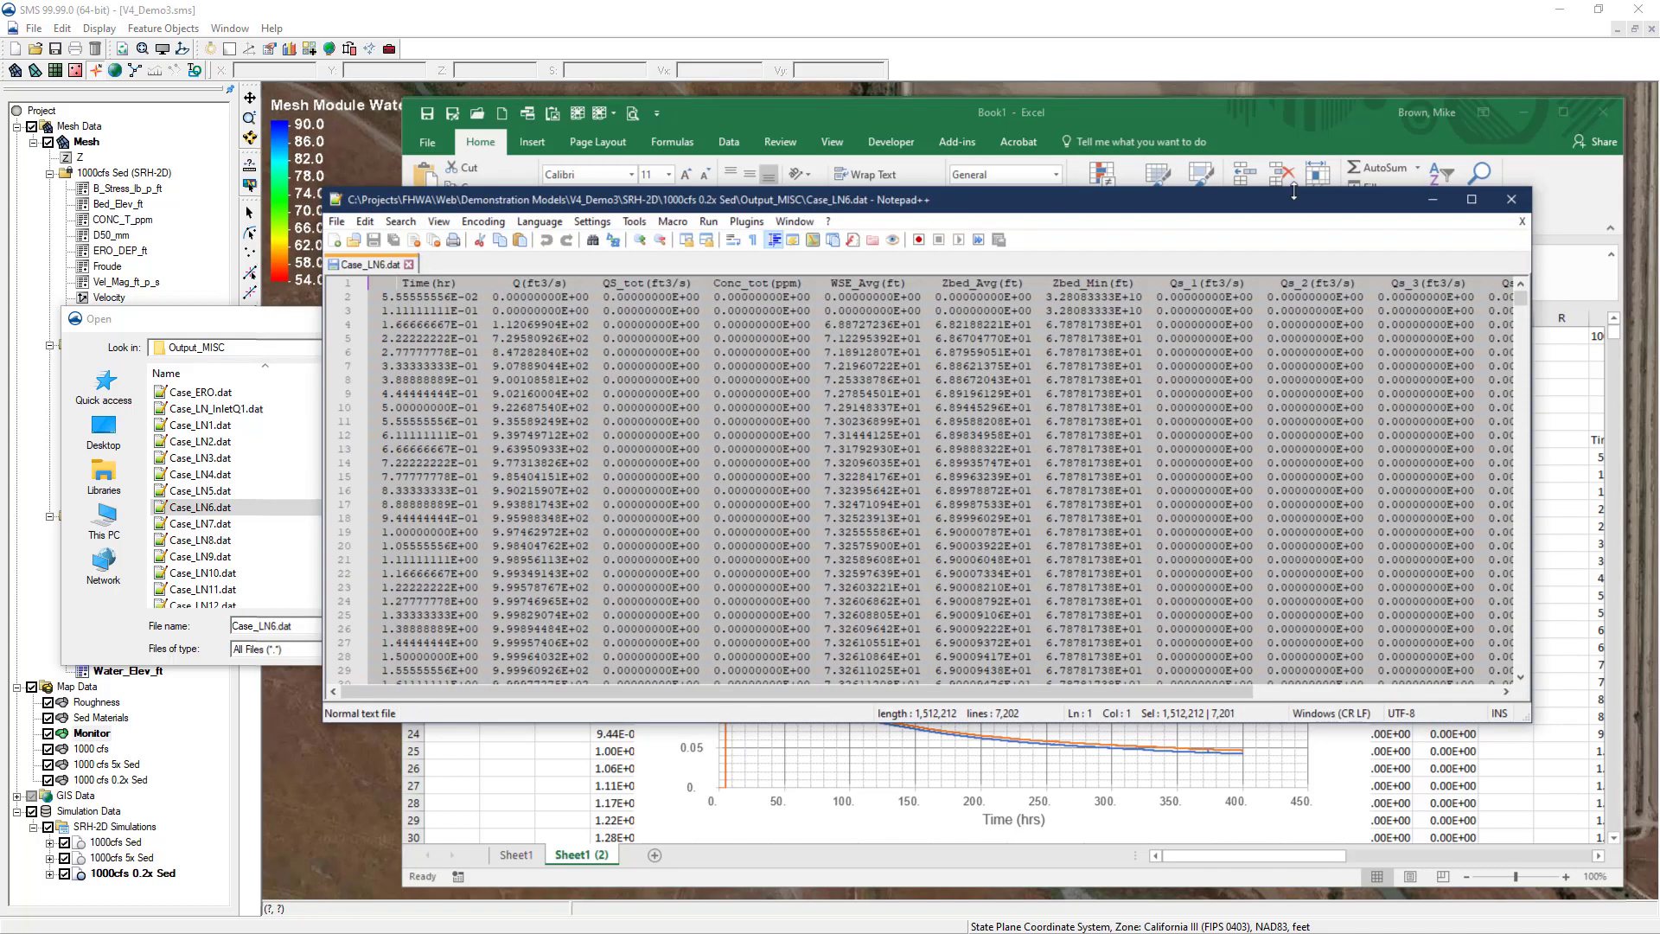
left_click(1519, 181)
left_click(311, 324)
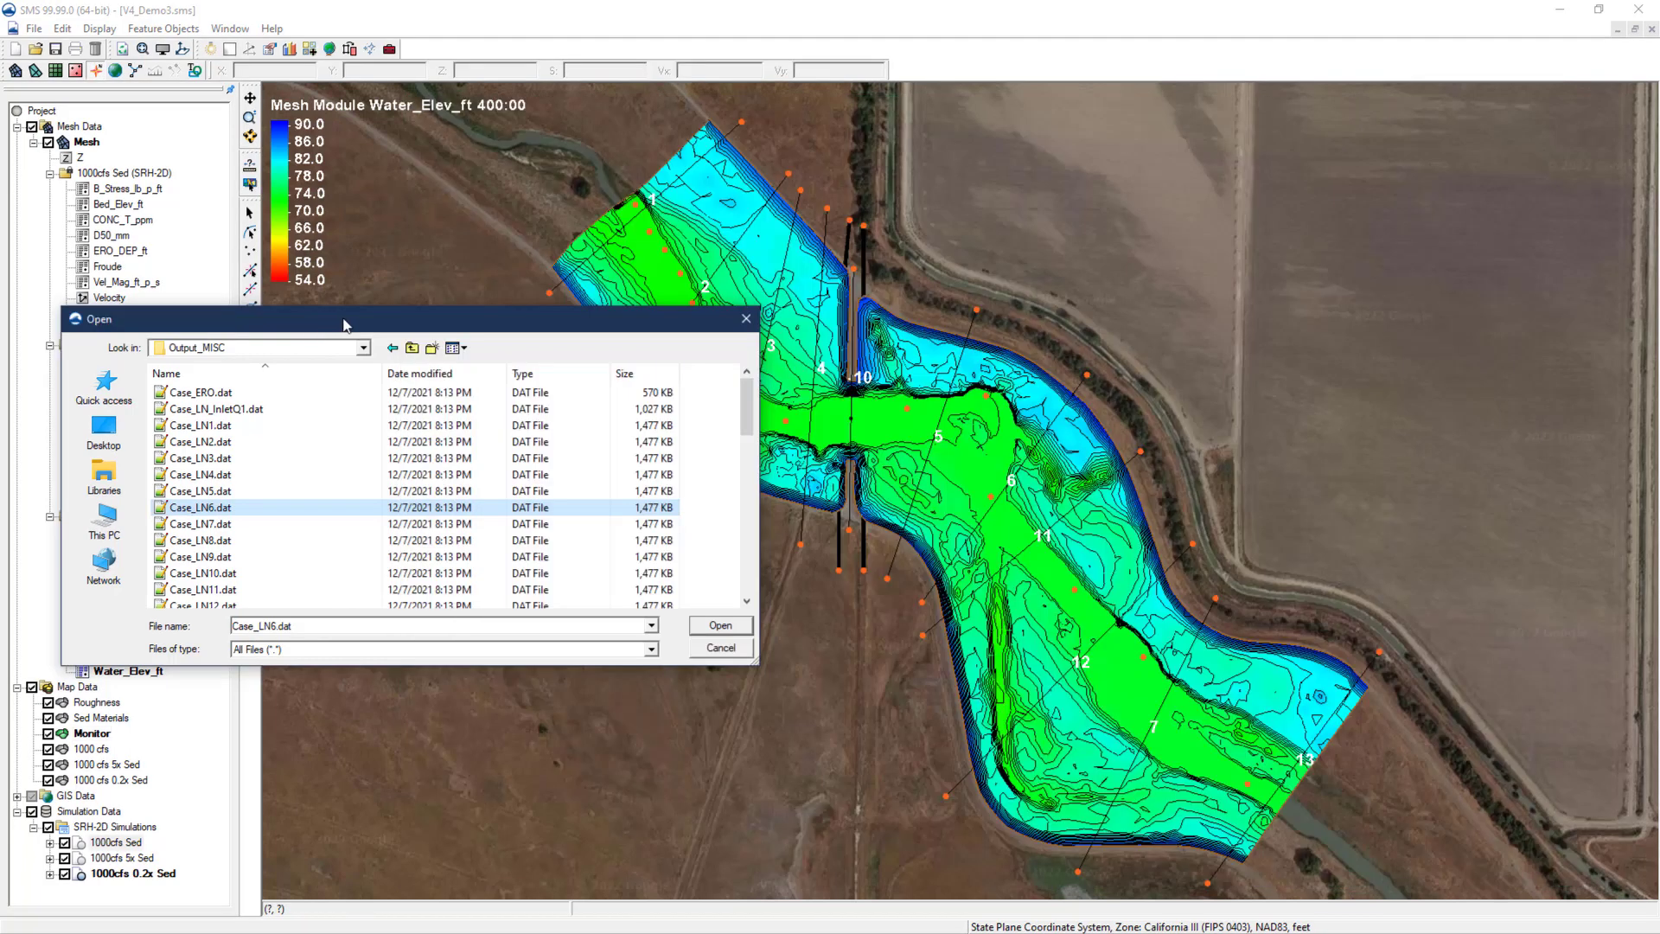
left_click_drag(338, 314, 291, 253)
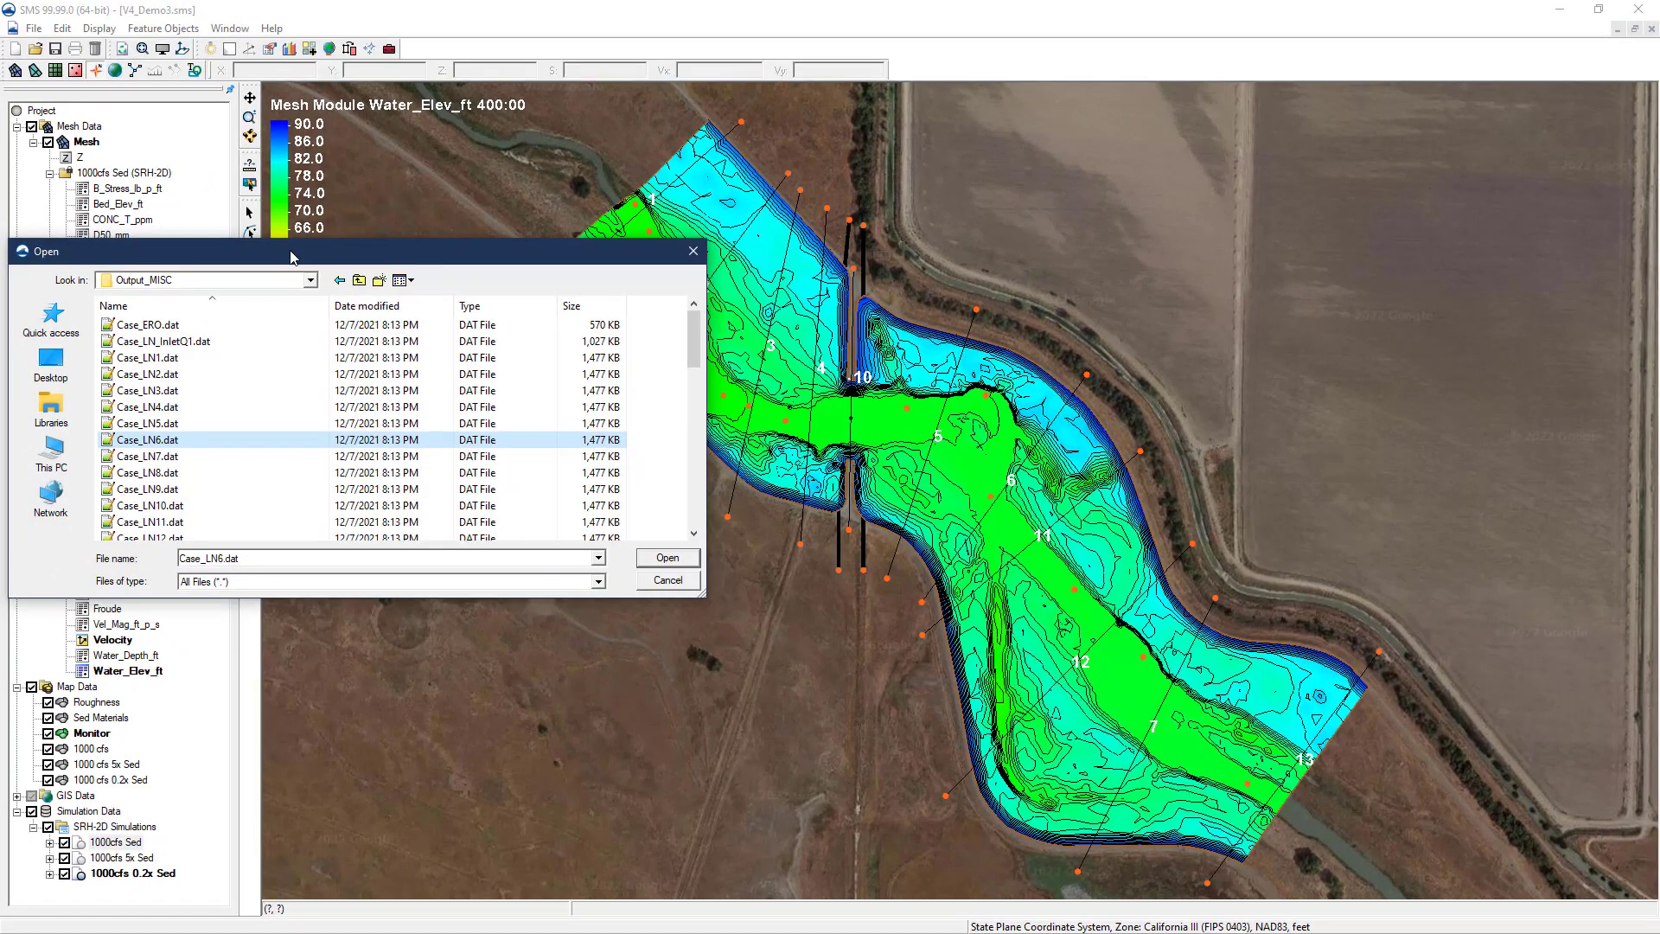
left_click(309, 280)
left_click(207, 525)
double_click(155, 358)
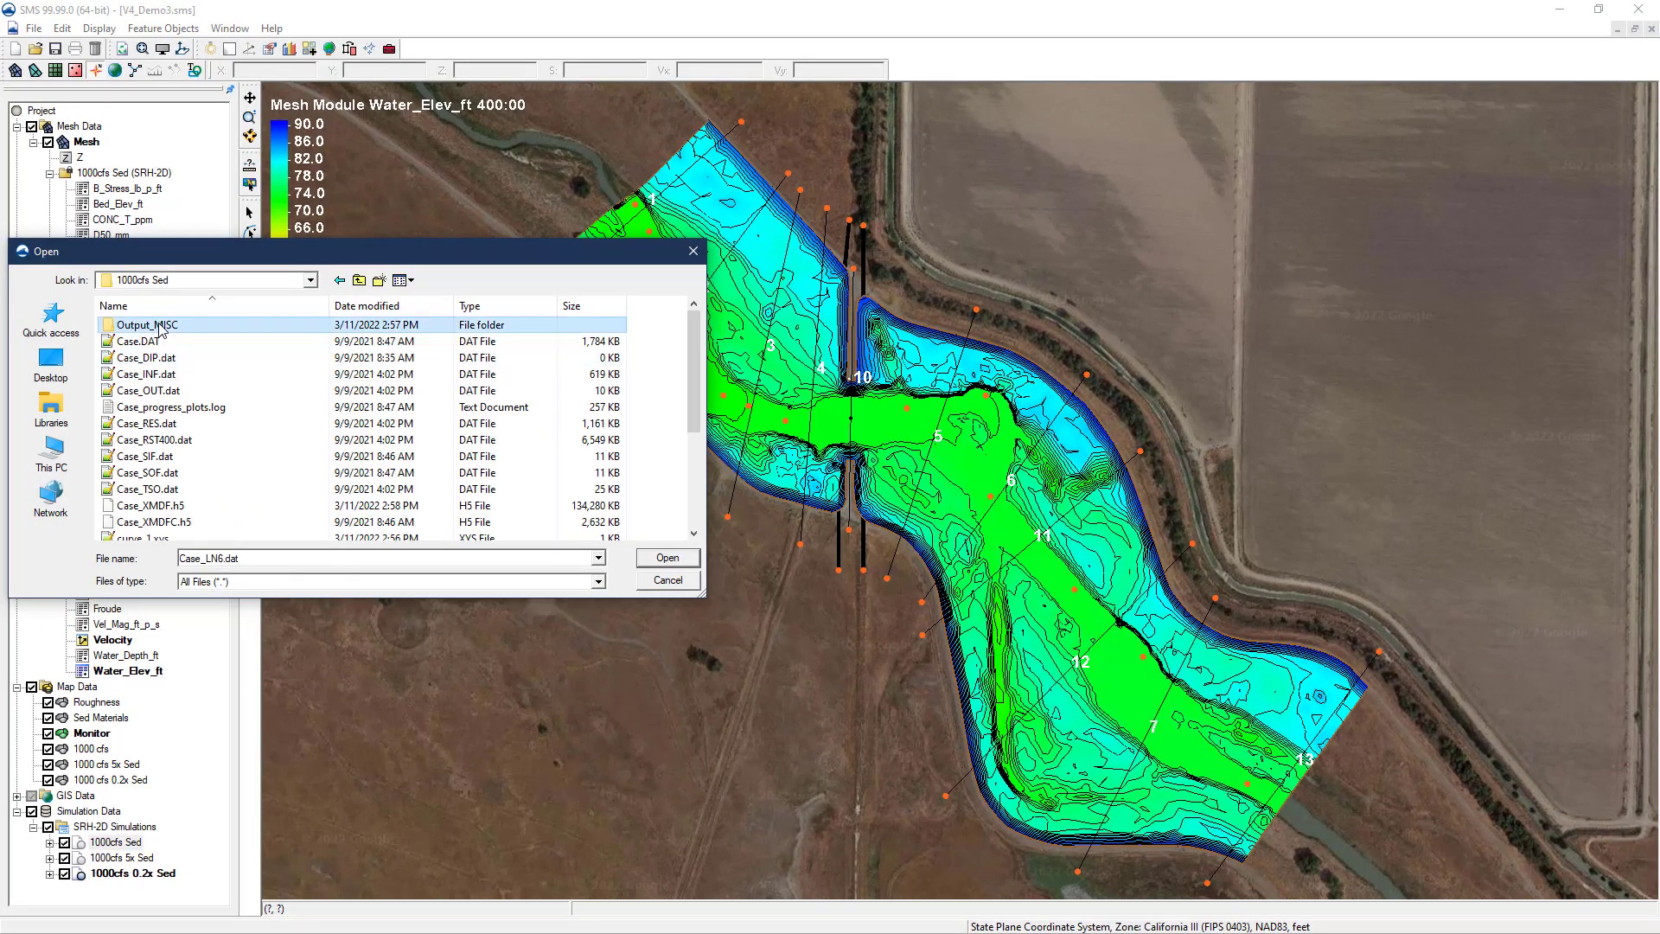
double_click(147, 324)
right_click(386, 391)
left_click(451, 489)
key("ctrl+a")
key("ctrl+c")
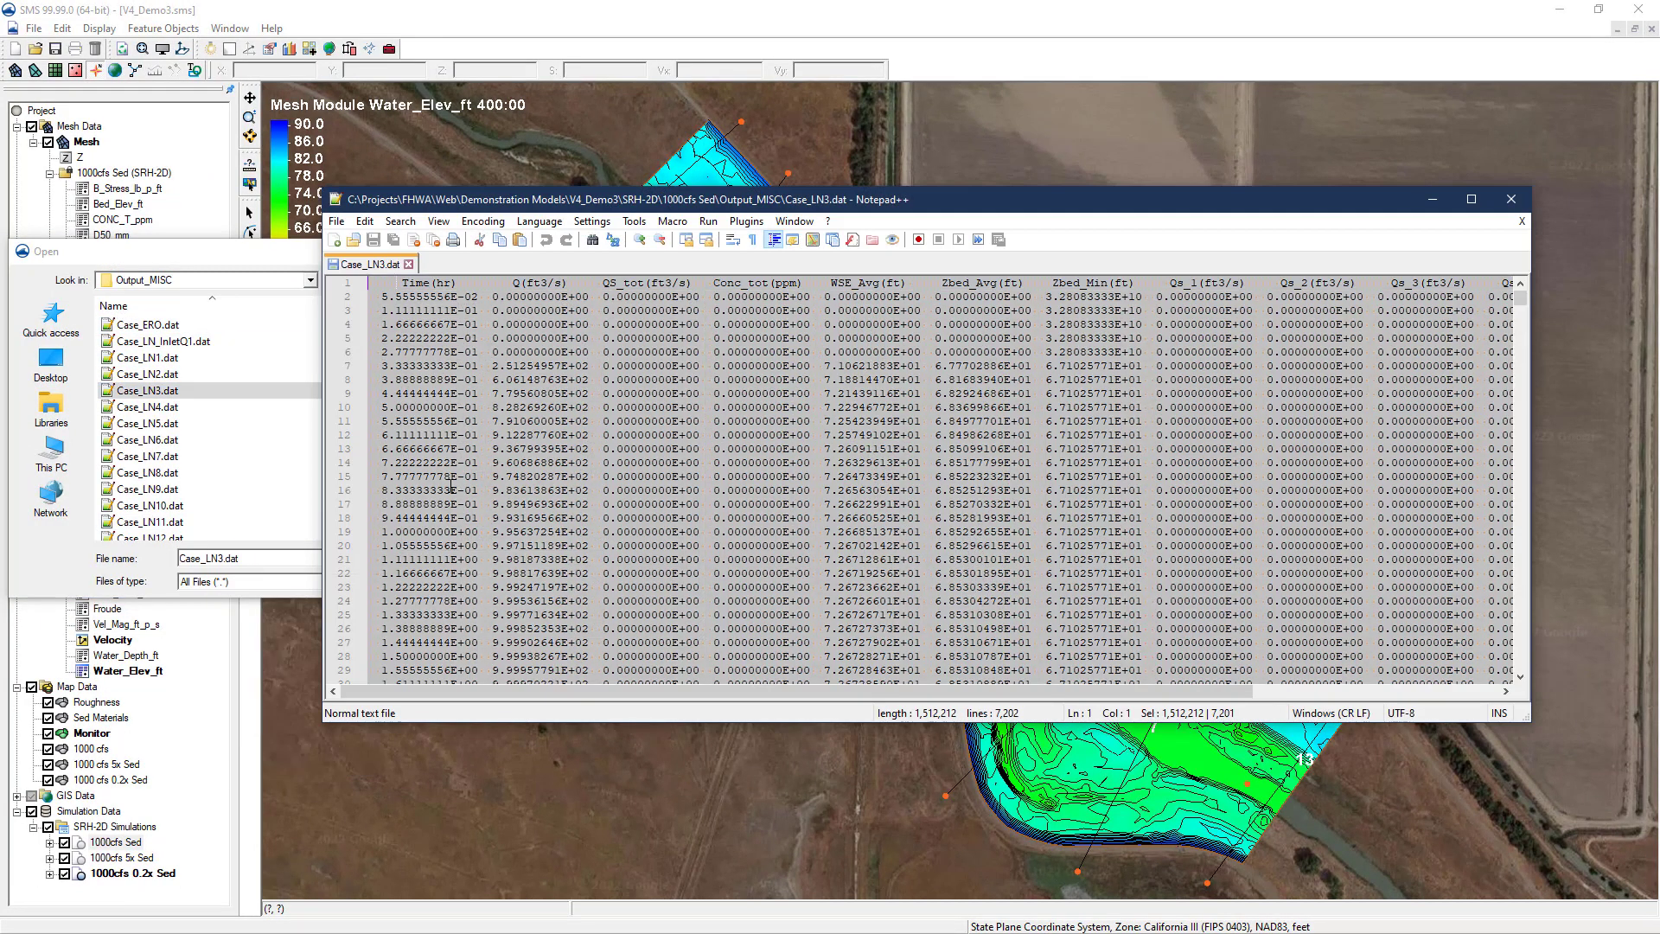
Switch to Excel and paste the monitor line 3 data over the second data block from cell S7
key("alt+Tab")
left_click_drag(1313, 856, 1391, 856)
left_click(977, 440)
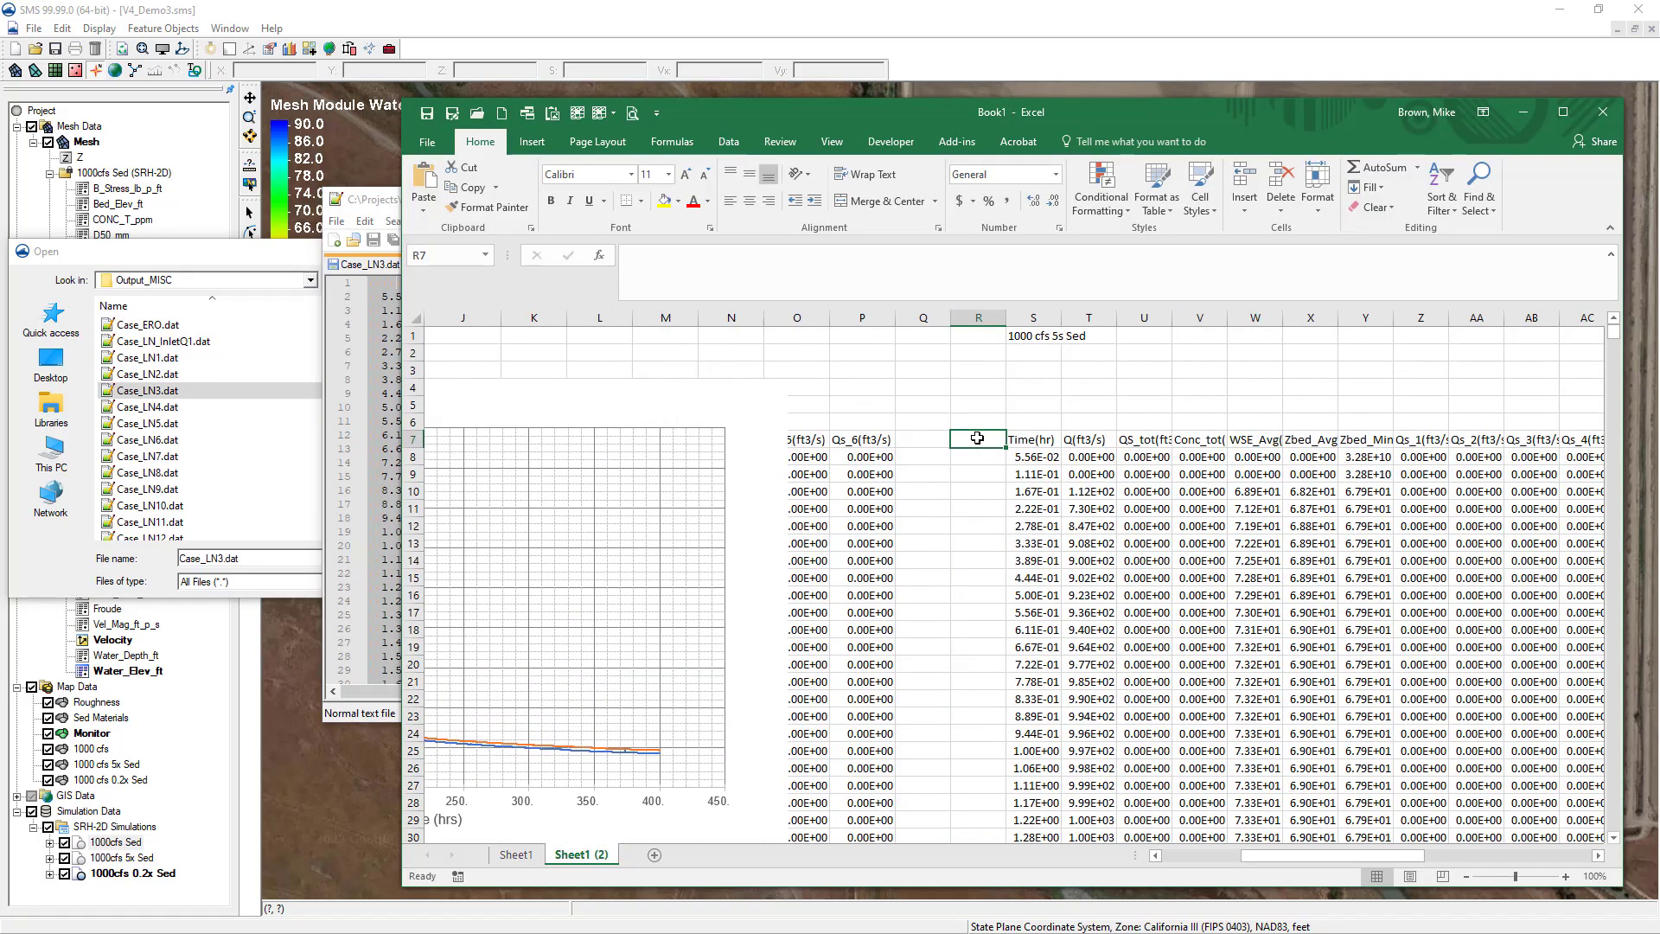
key("ctrl+v")
Change the second data block's label in cell S1 to "LN_3 1000 cfs Sed"
left_click(1018, 338)
left_click_drag(710, 256, 672, 258)
type("Sed")
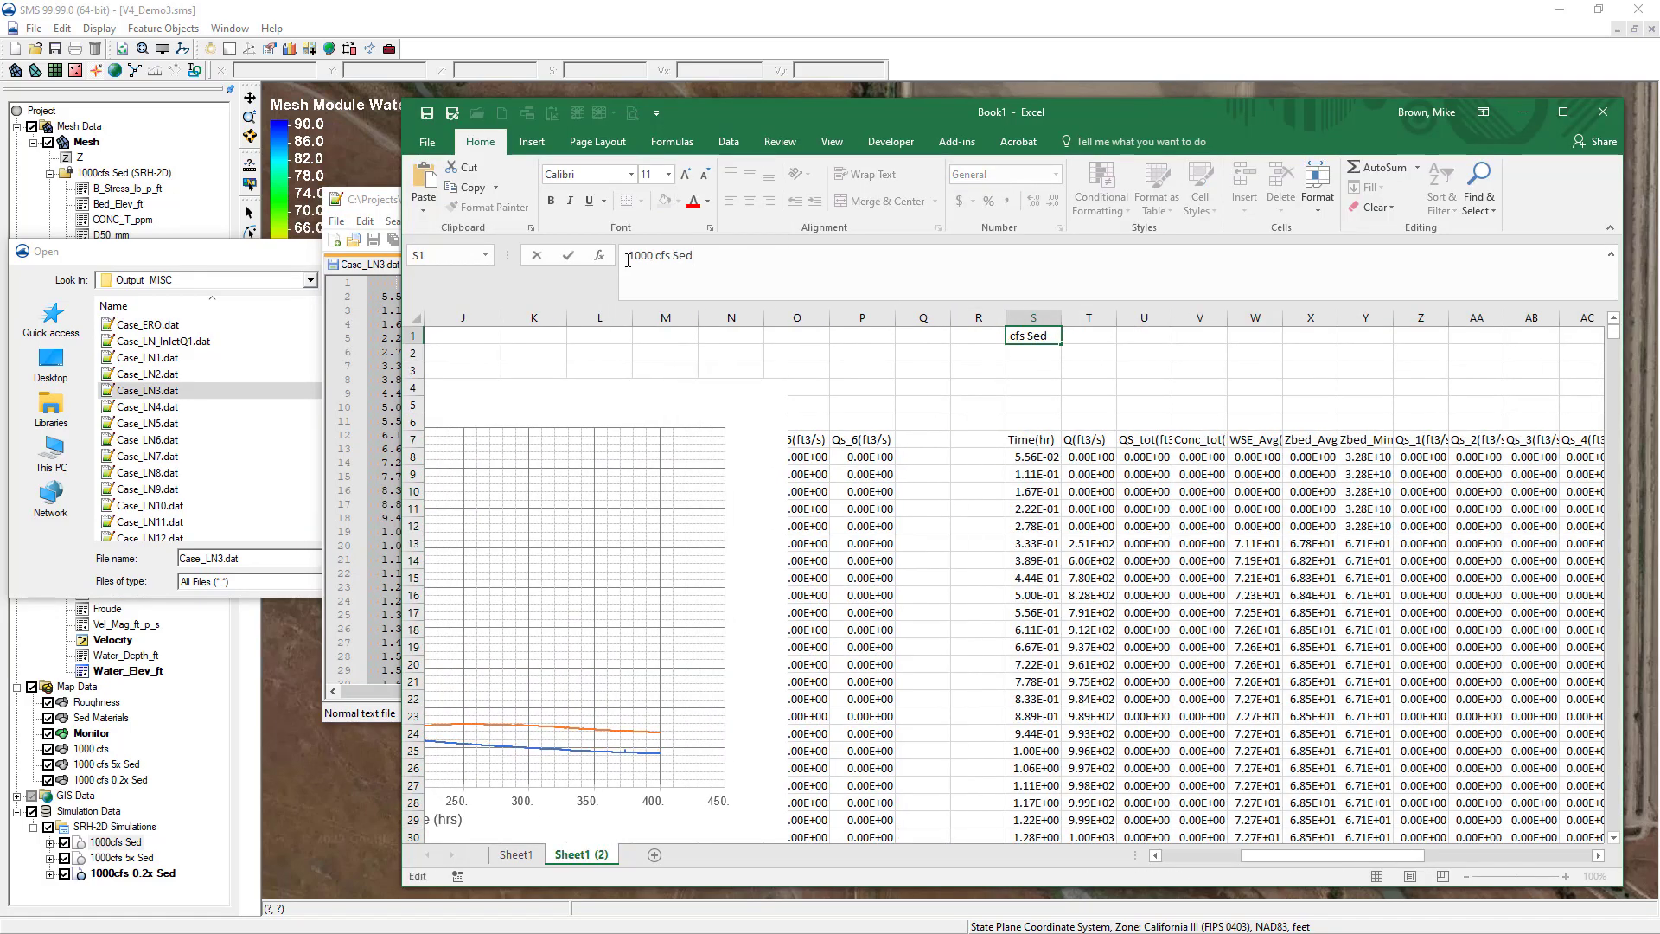
key("Home")
type("LN_3")
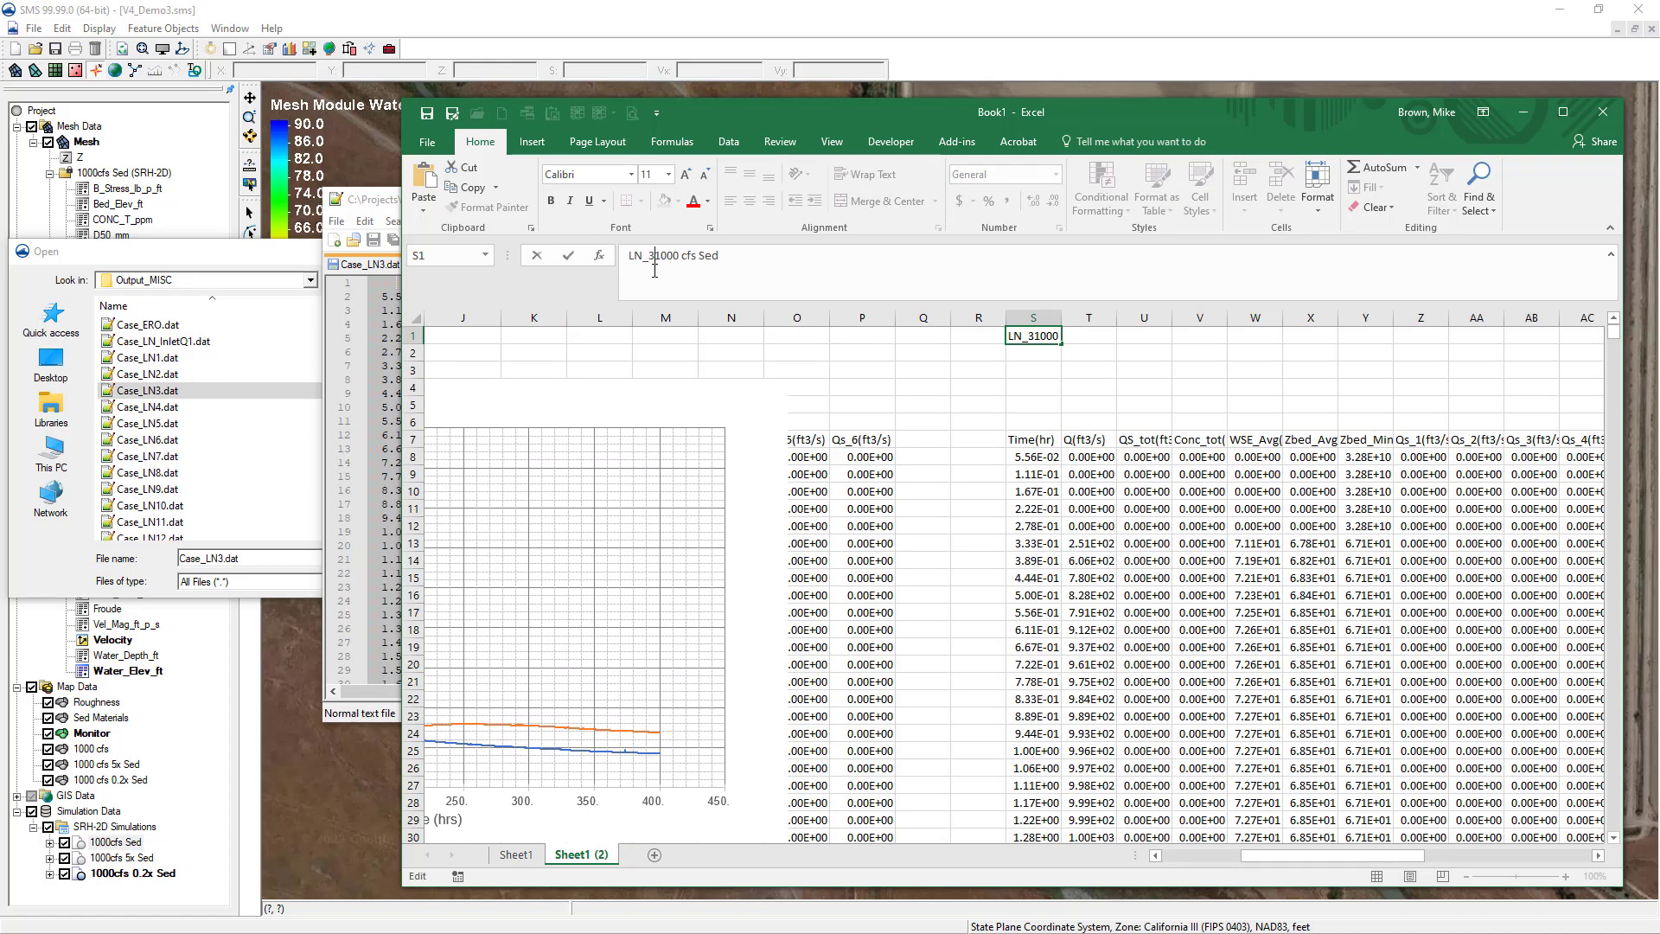
key("Return")
Move the chart to the sheet's first columns, then shrink and reposition the Excel window so the SMS mesh shows beside it
left_click_drag(1352, 854, 1254, 854)
left_click_drag(864, 401, 665, 352)
left_click_drag(1622, 622, 1214, 659)
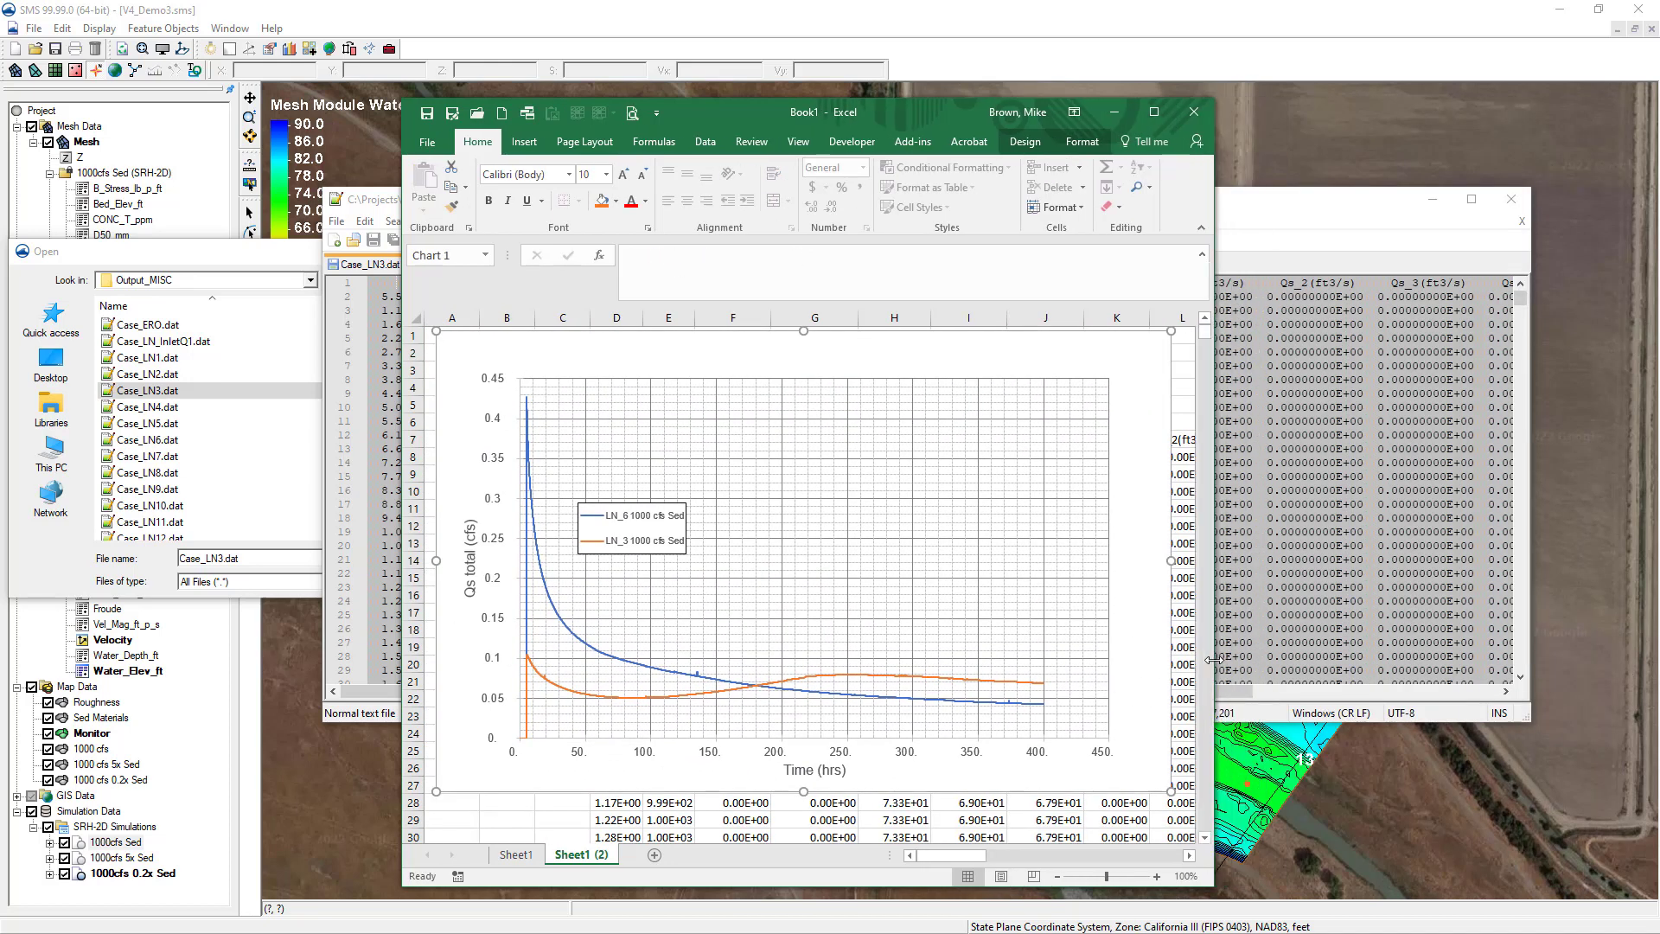
left_click_drag(1012, 886, 1009, 859)
left_click_drag(1001, 120, 520, 23)
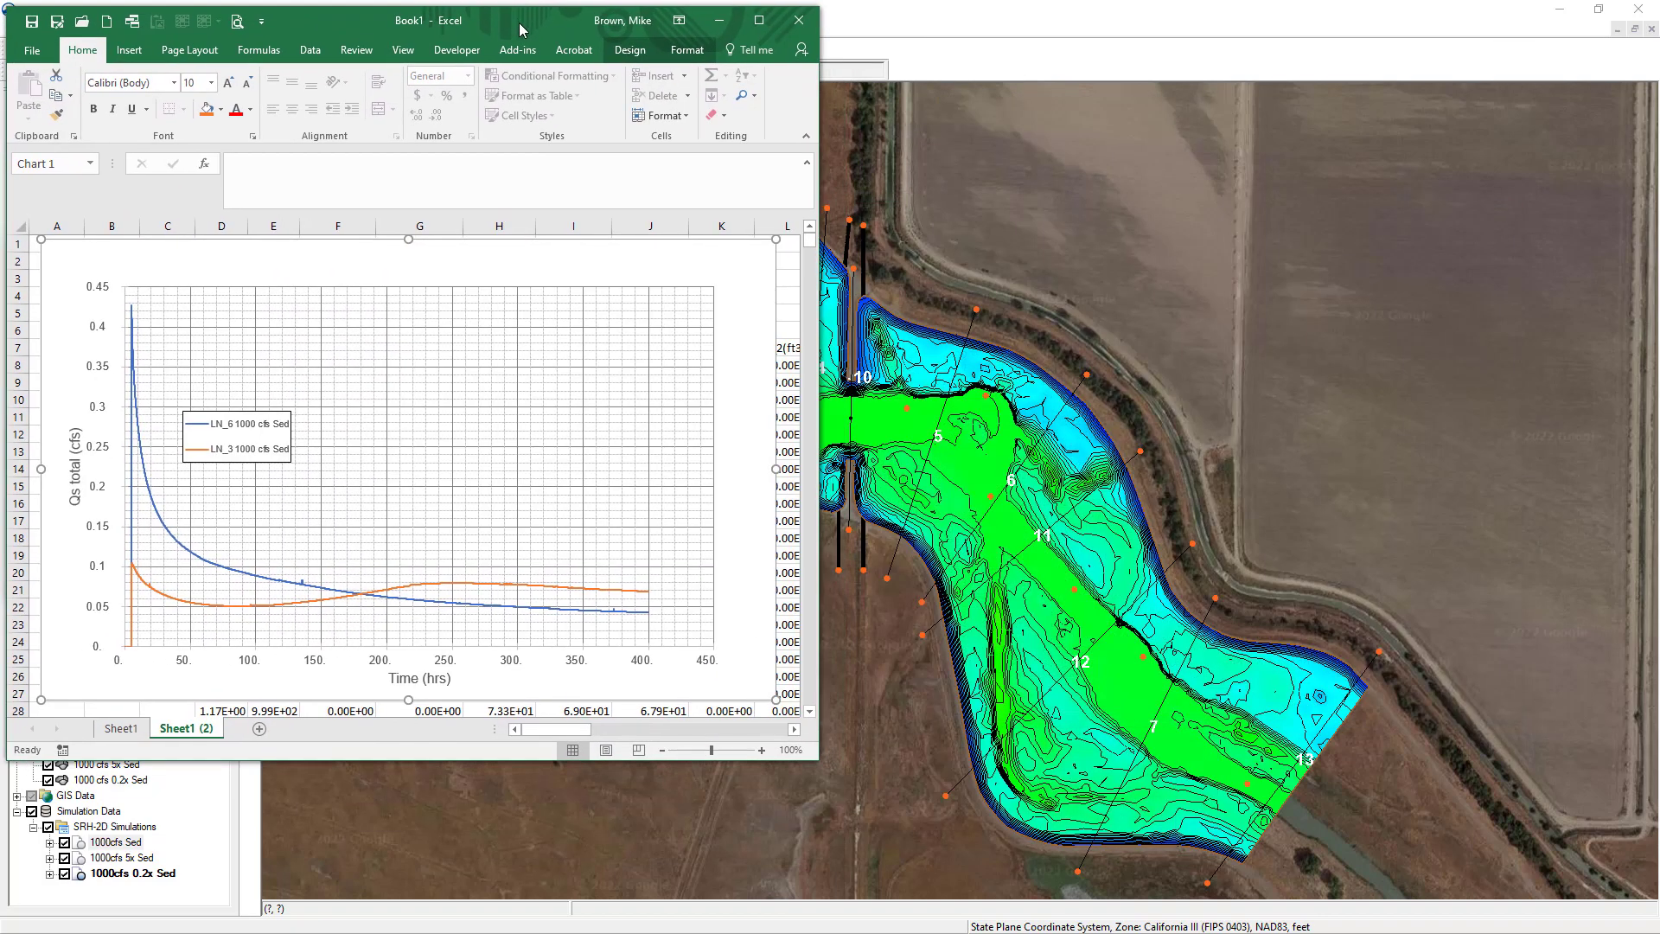
Switch to SMS to compare the monitor line 3 and 6 locations with the Excel curves, and zoom back to the full mesh
left_click(863, 14)
left_click(673, 563)
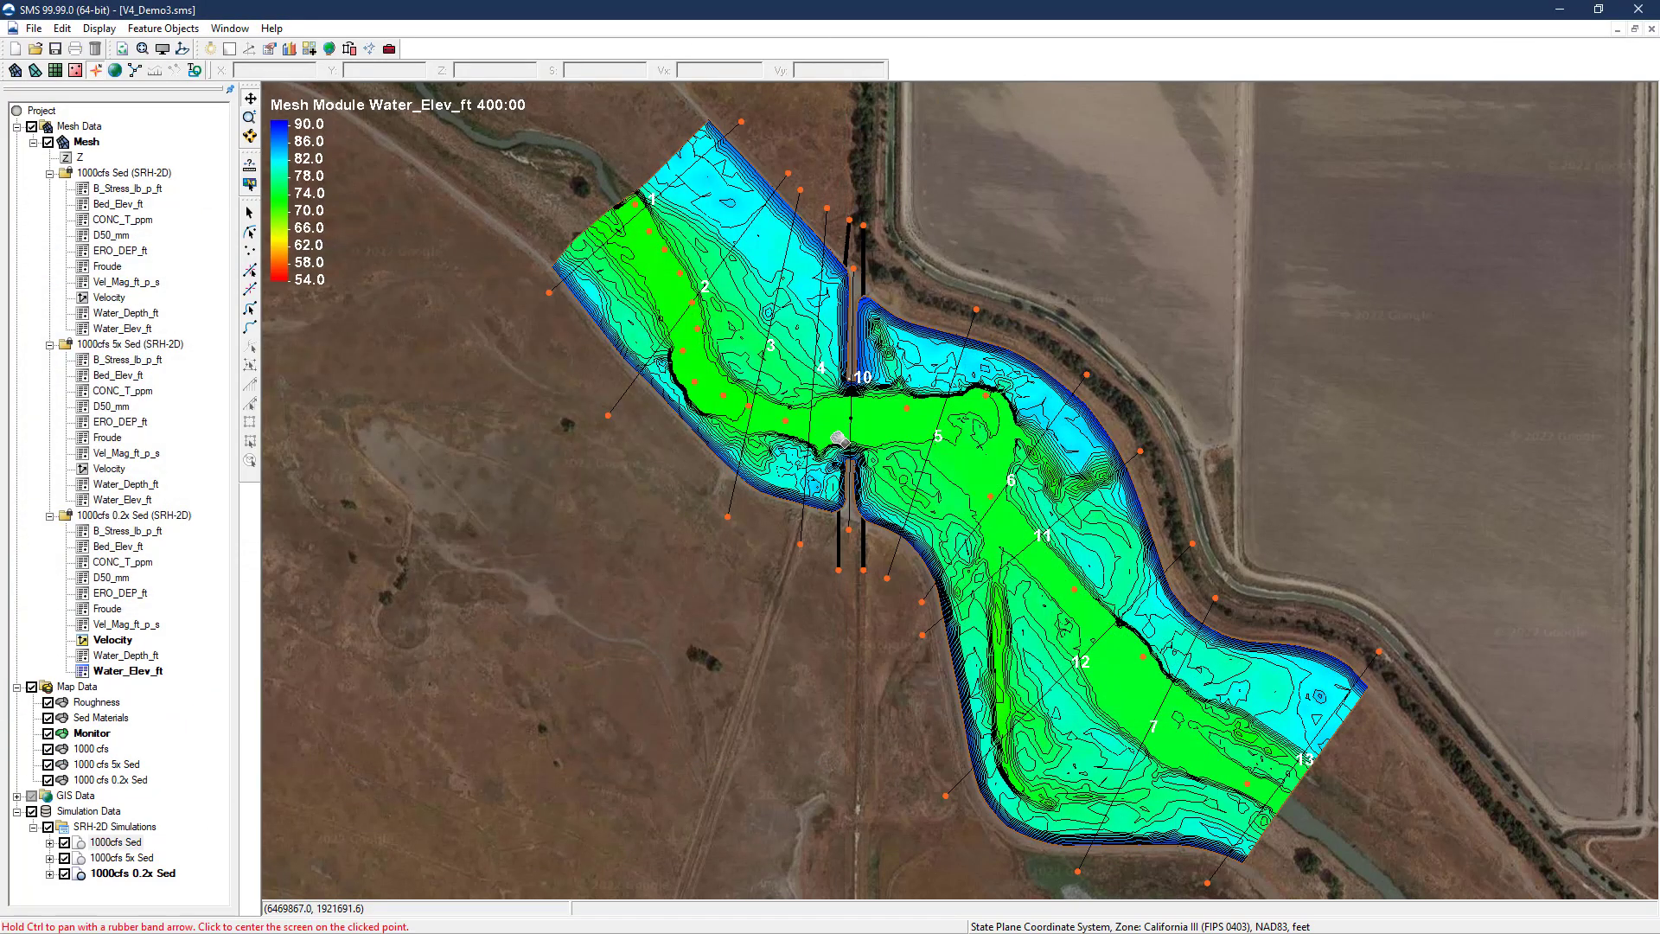
key("alt+Tab")
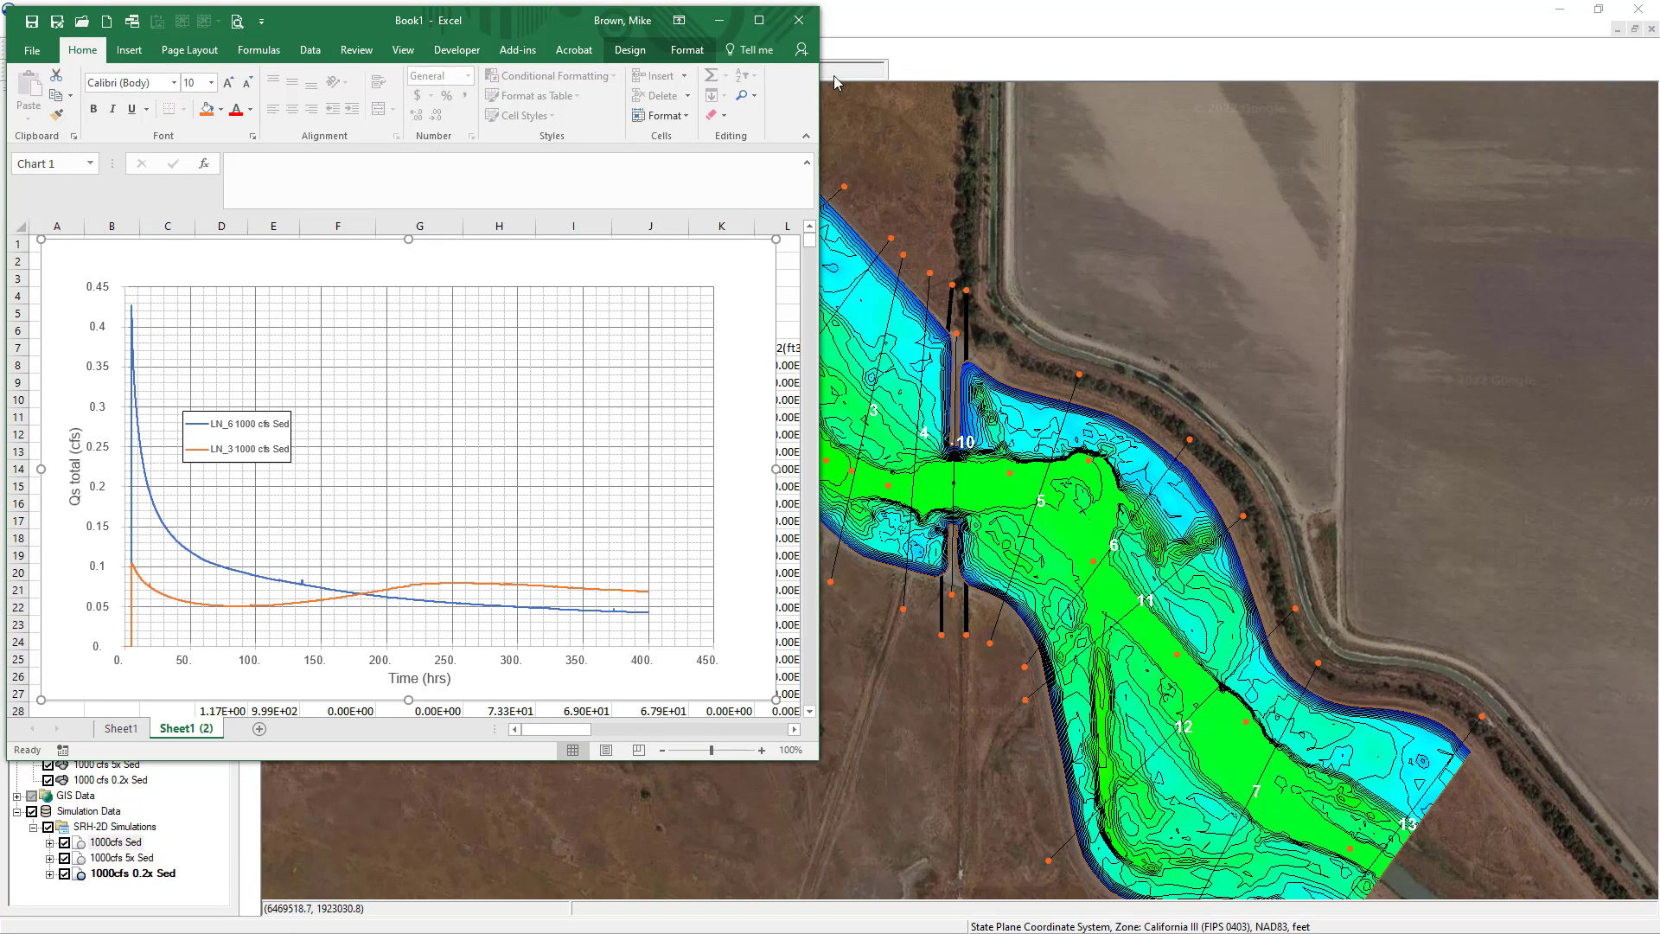
left_click(803, 29)
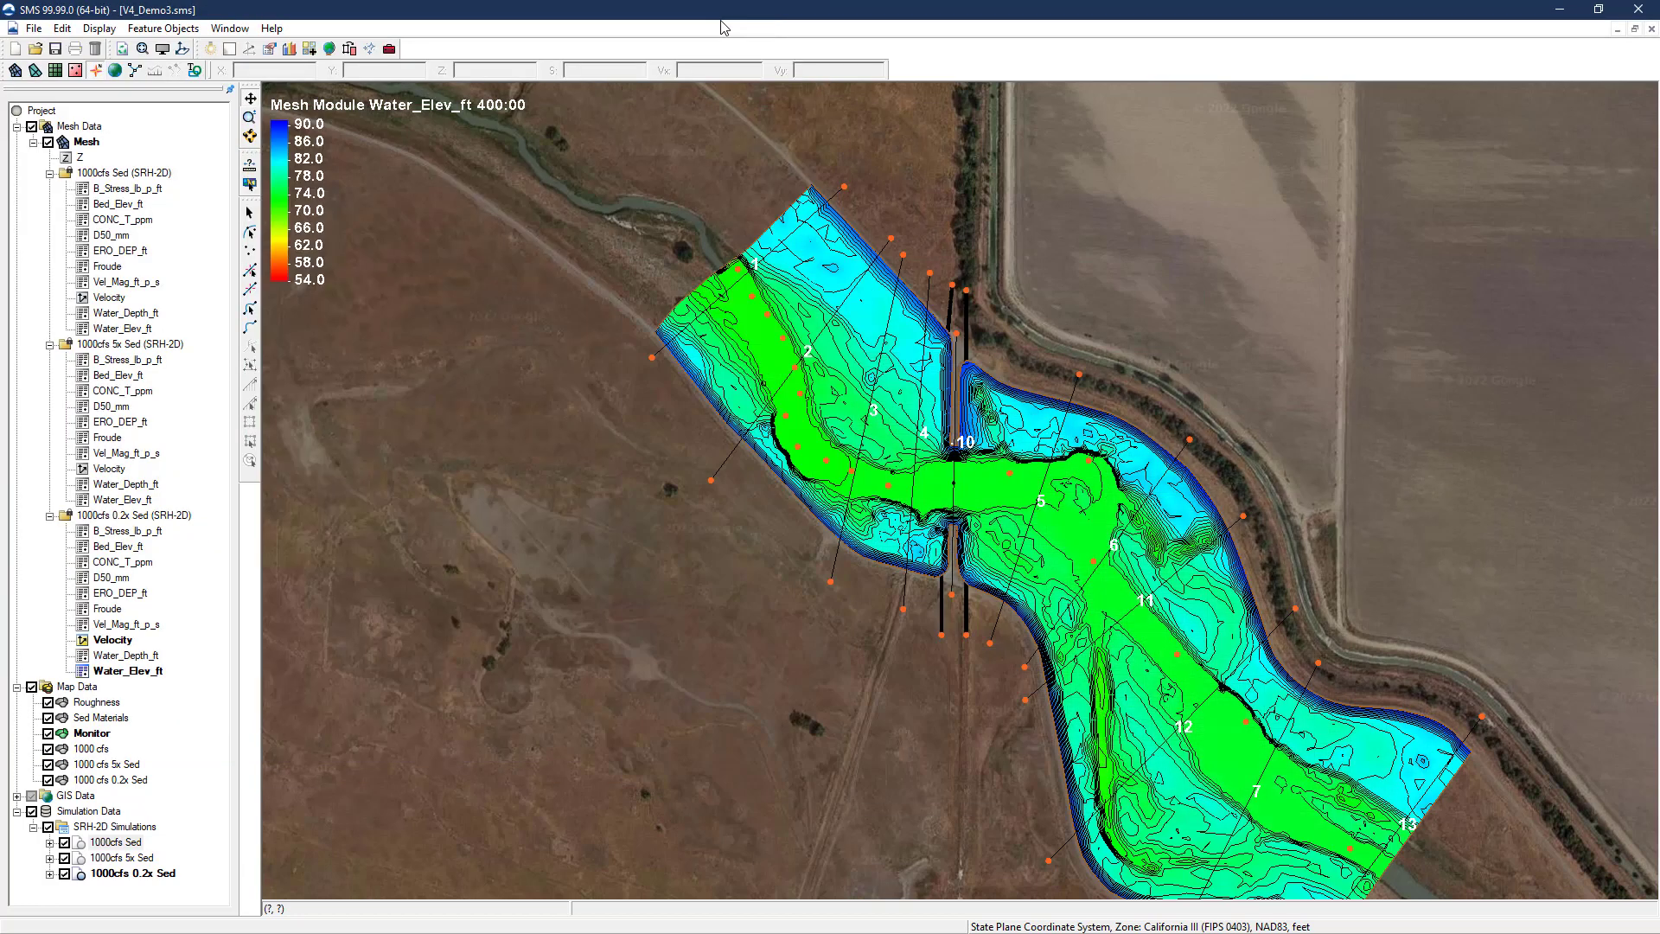
right_click(91, 145)
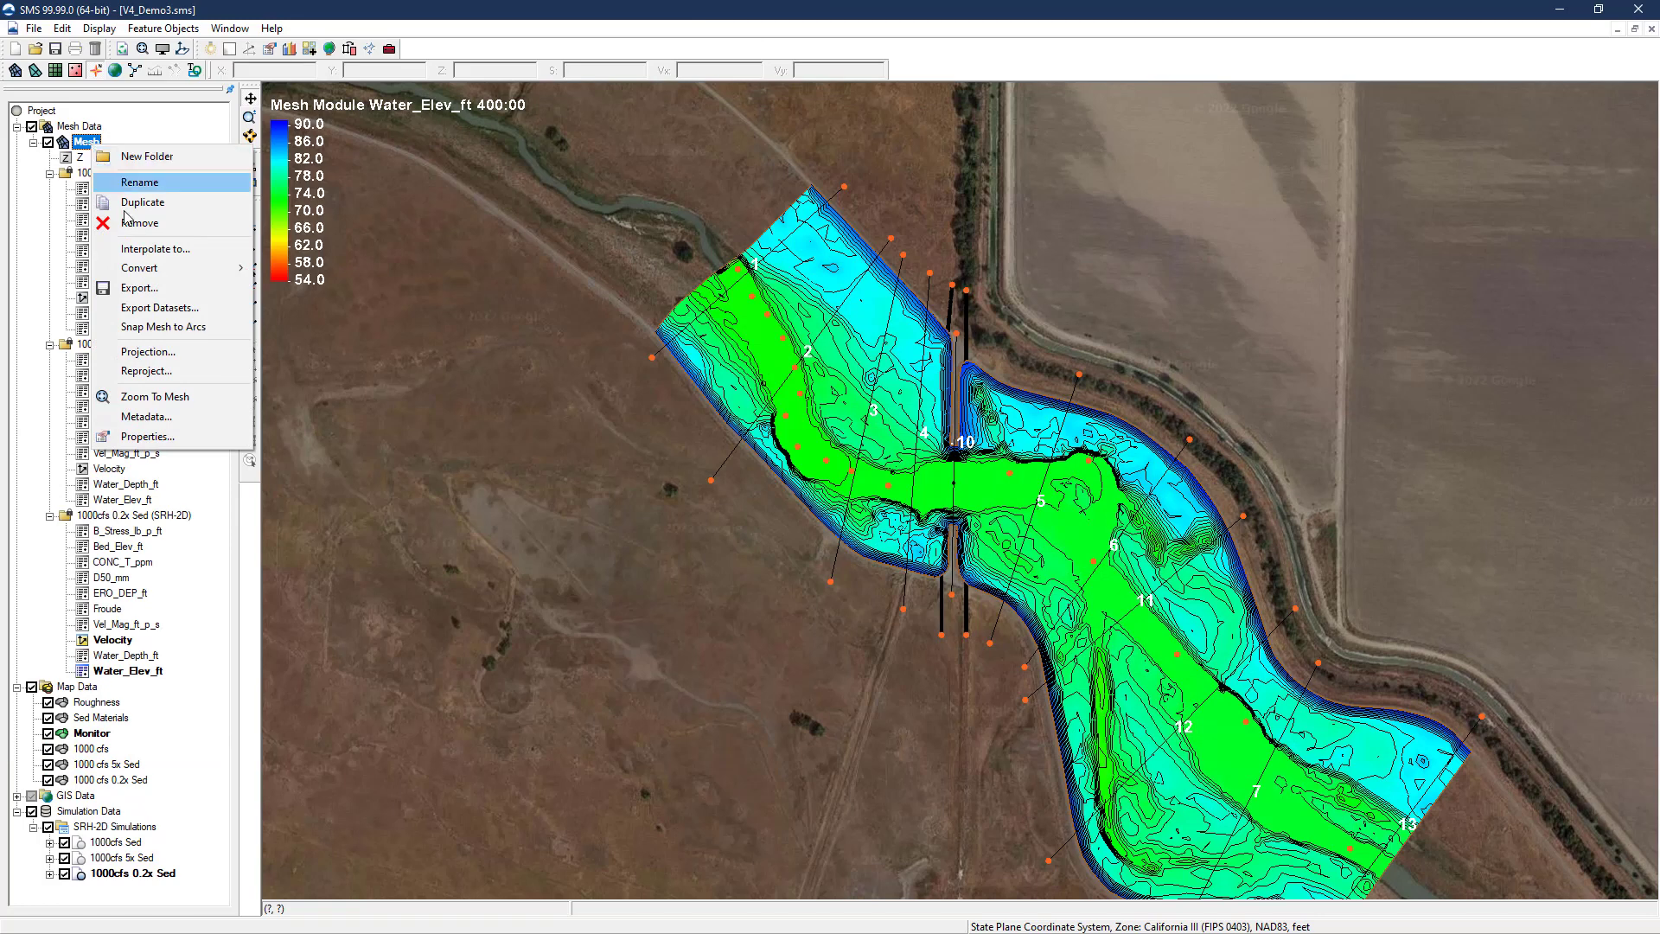
left_click(151, 396)
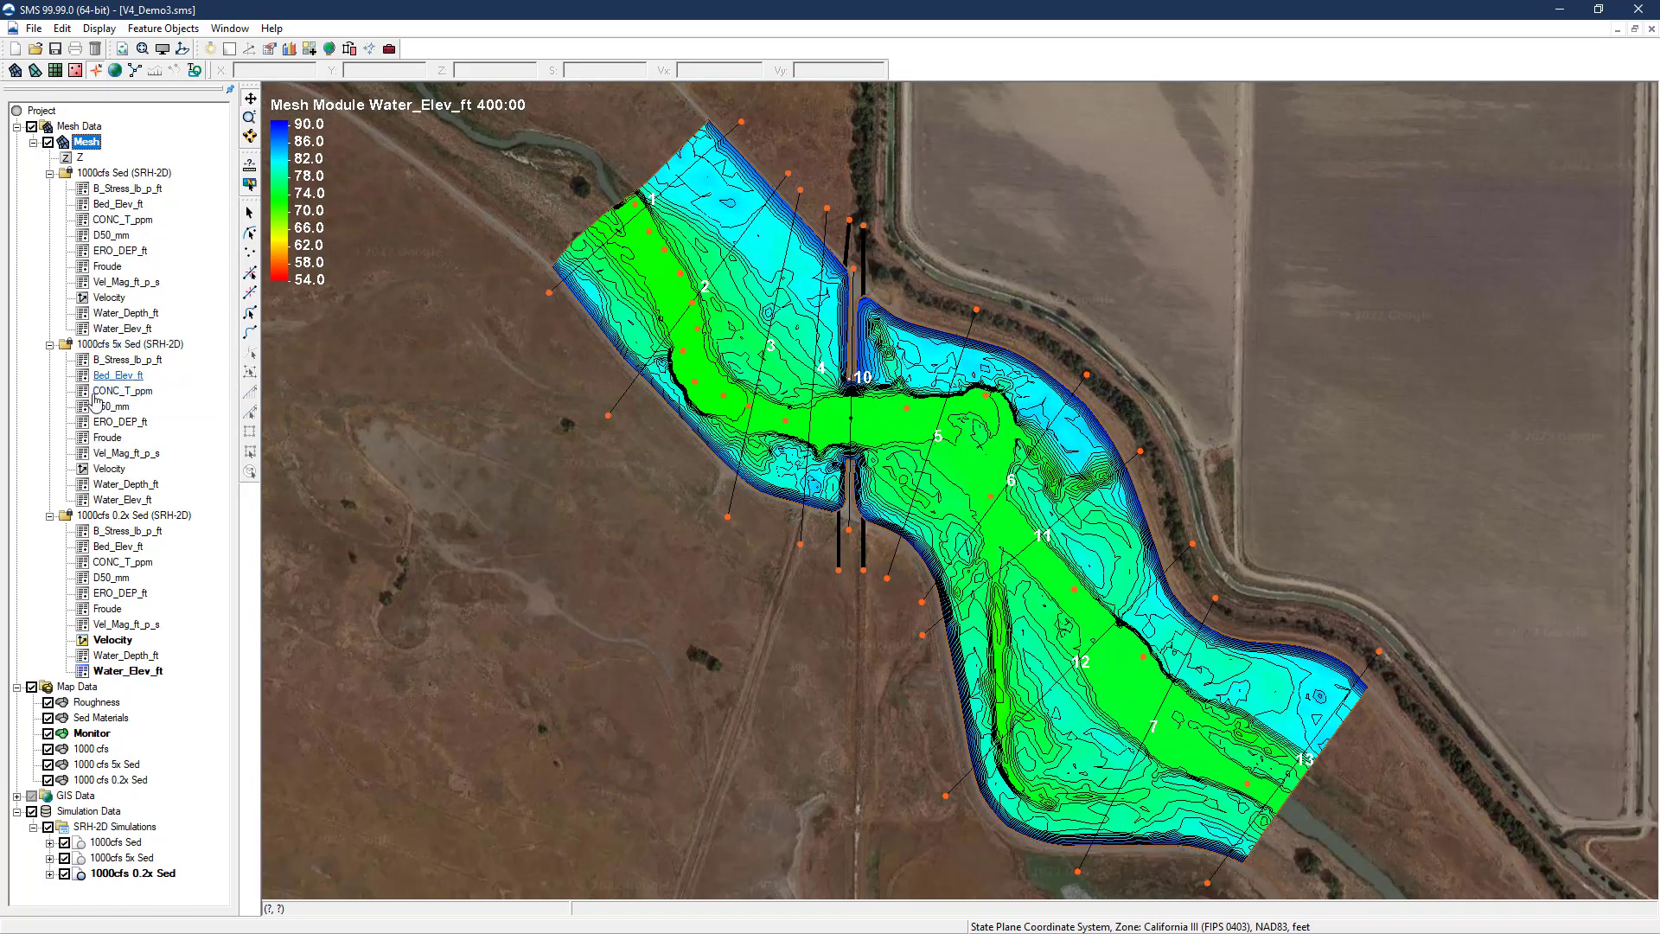
Open the simulation plots for the 1000cfs Sed simulation
left_click(121, 842)
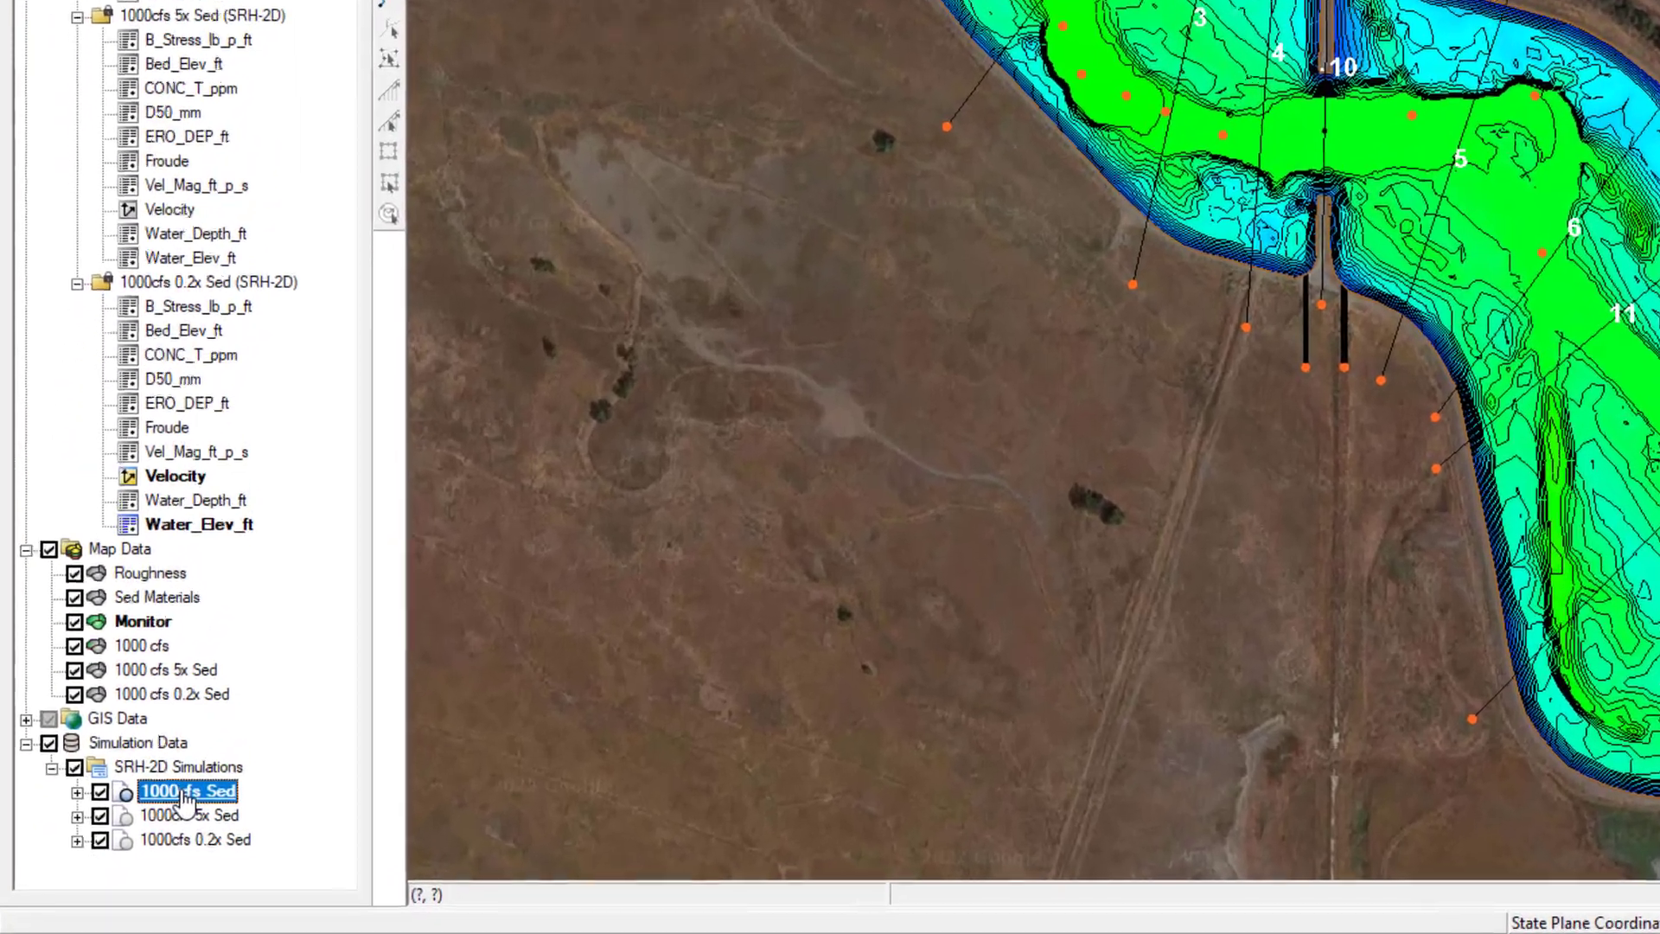
right_click(184, 801)
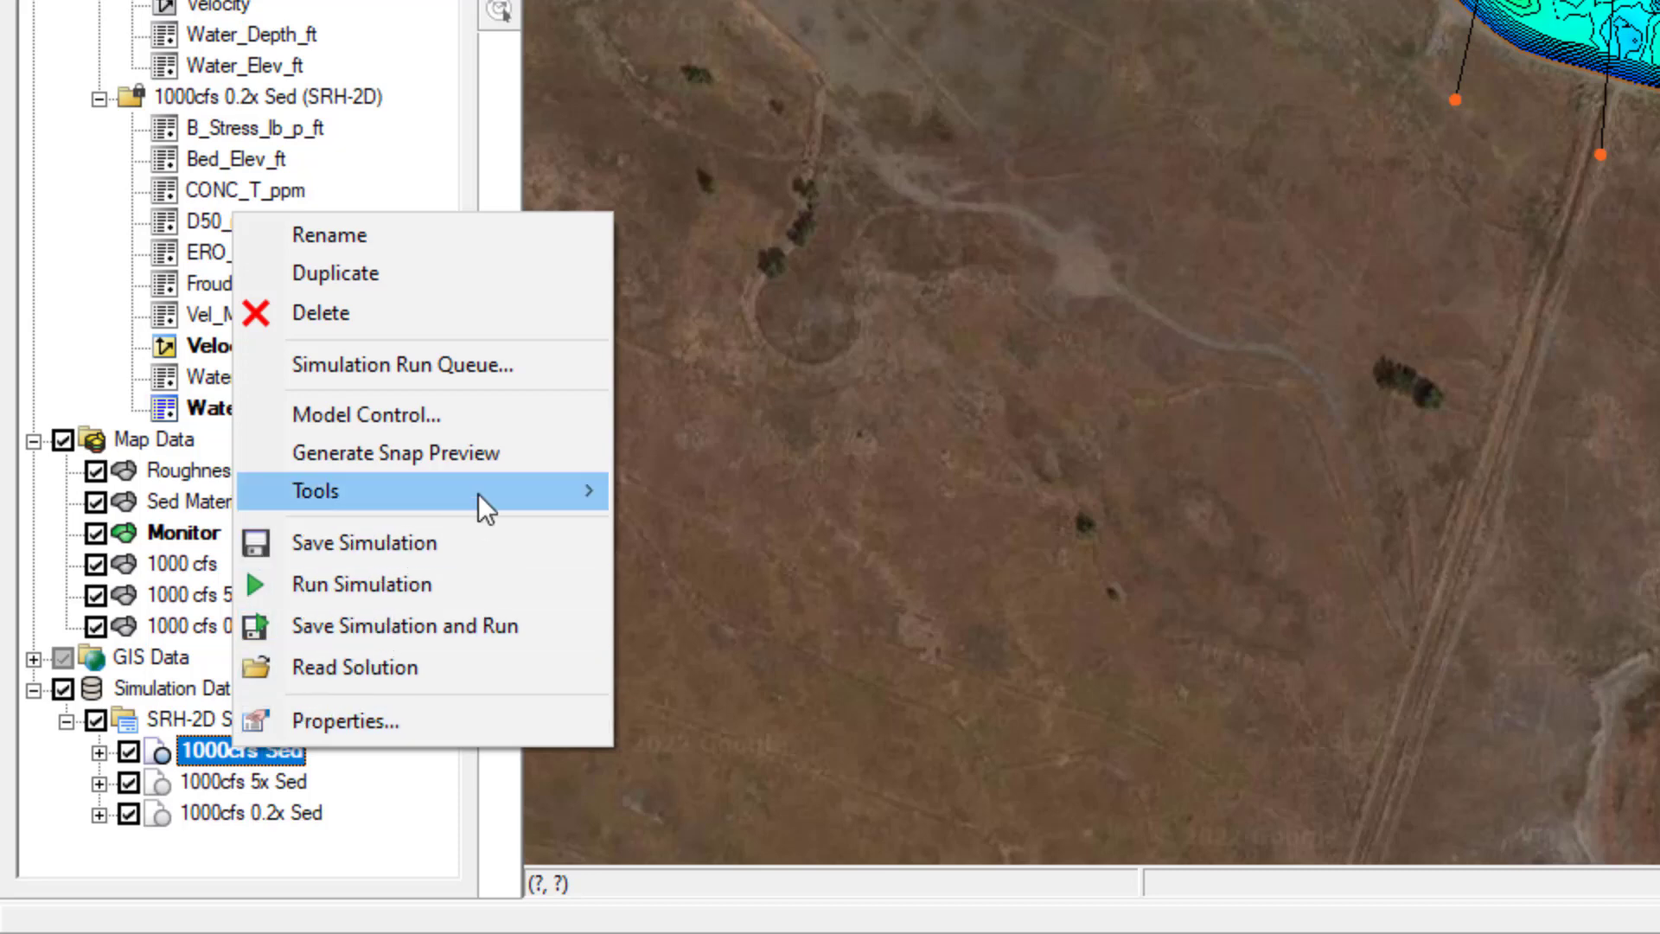
mouse_move(478, 494)
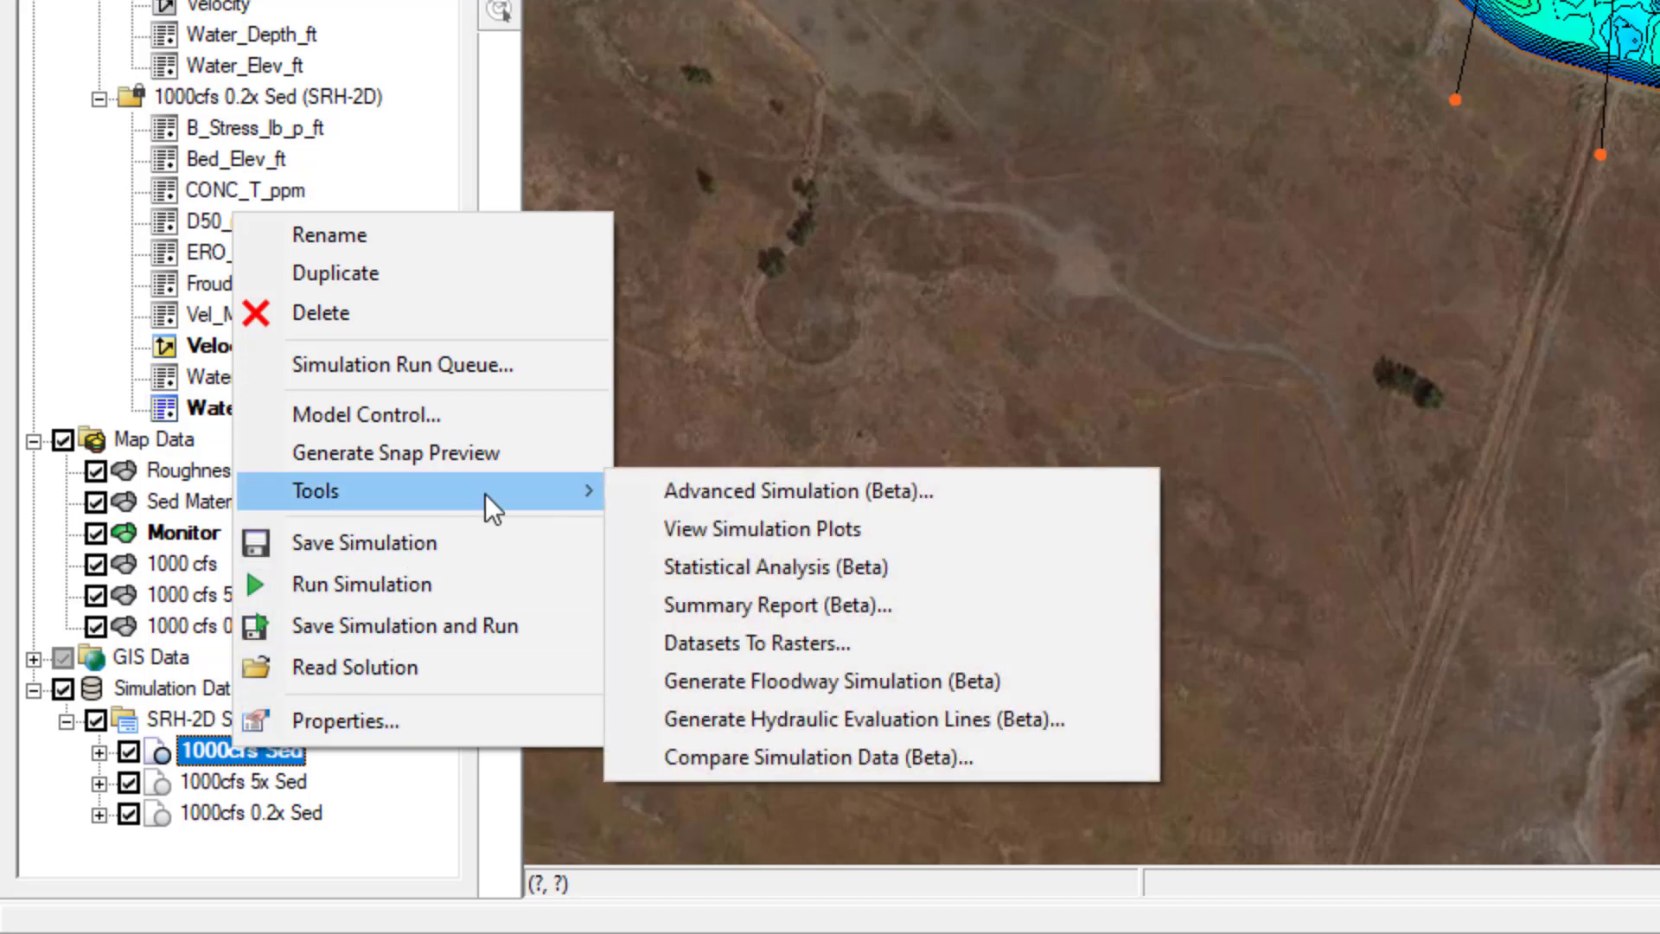
left_click(724, 528)
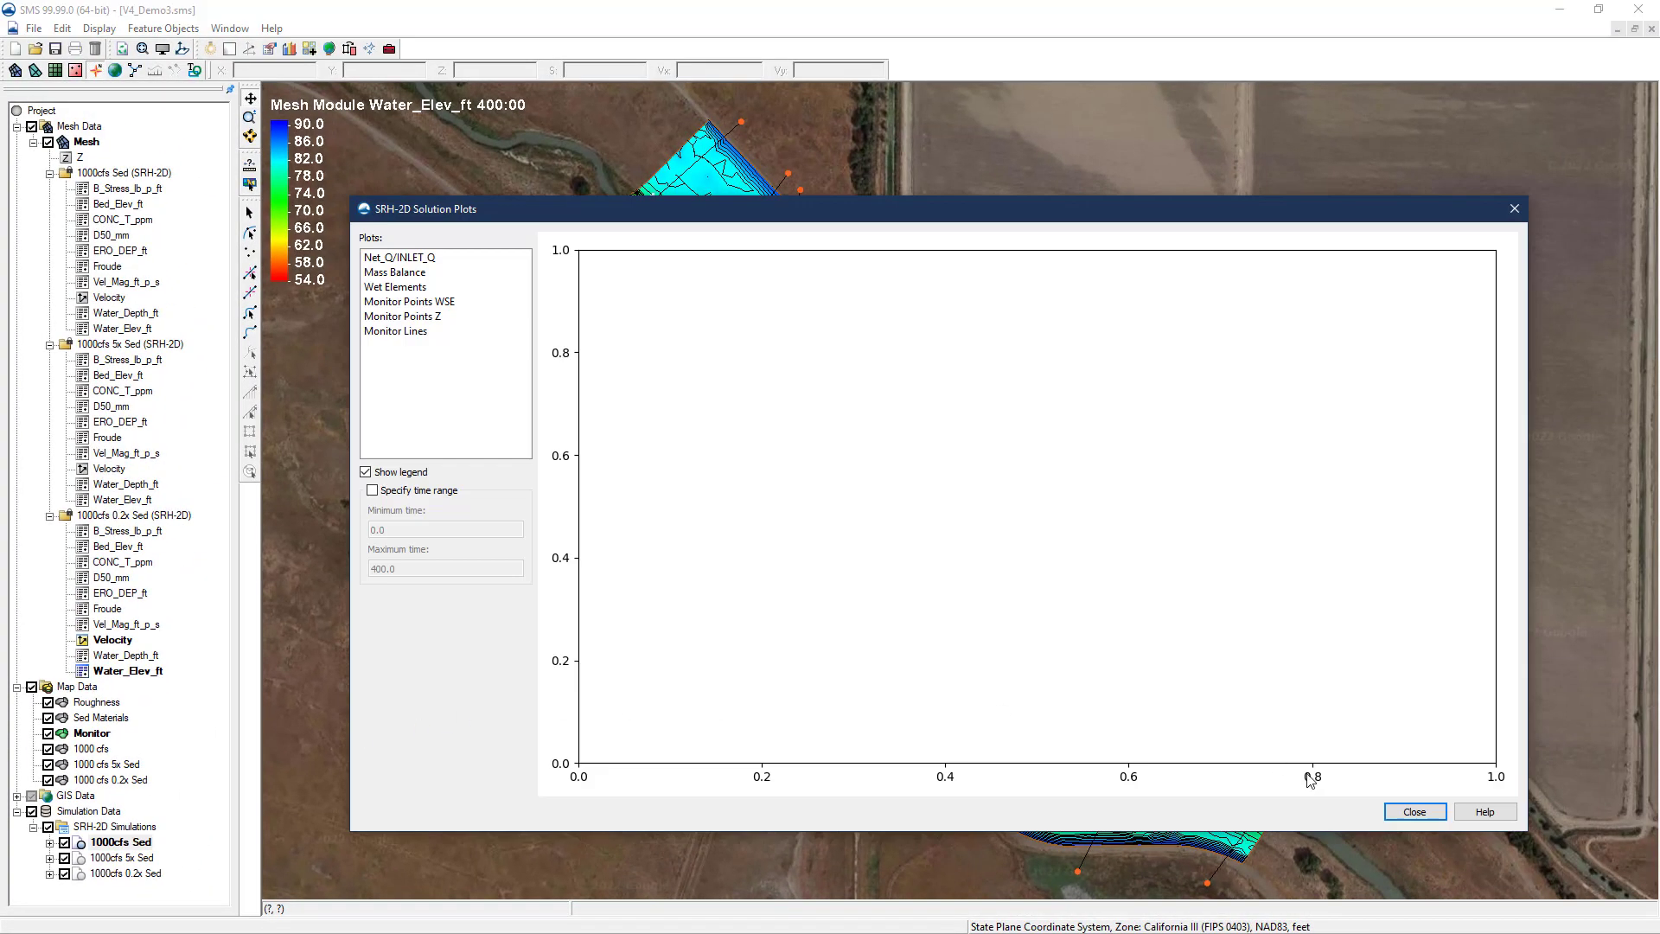
With the solution plots closed, duplicate the 1000cfs Sed simulation and set the copy's time step to 5 seconds
left_click(1415, 811)
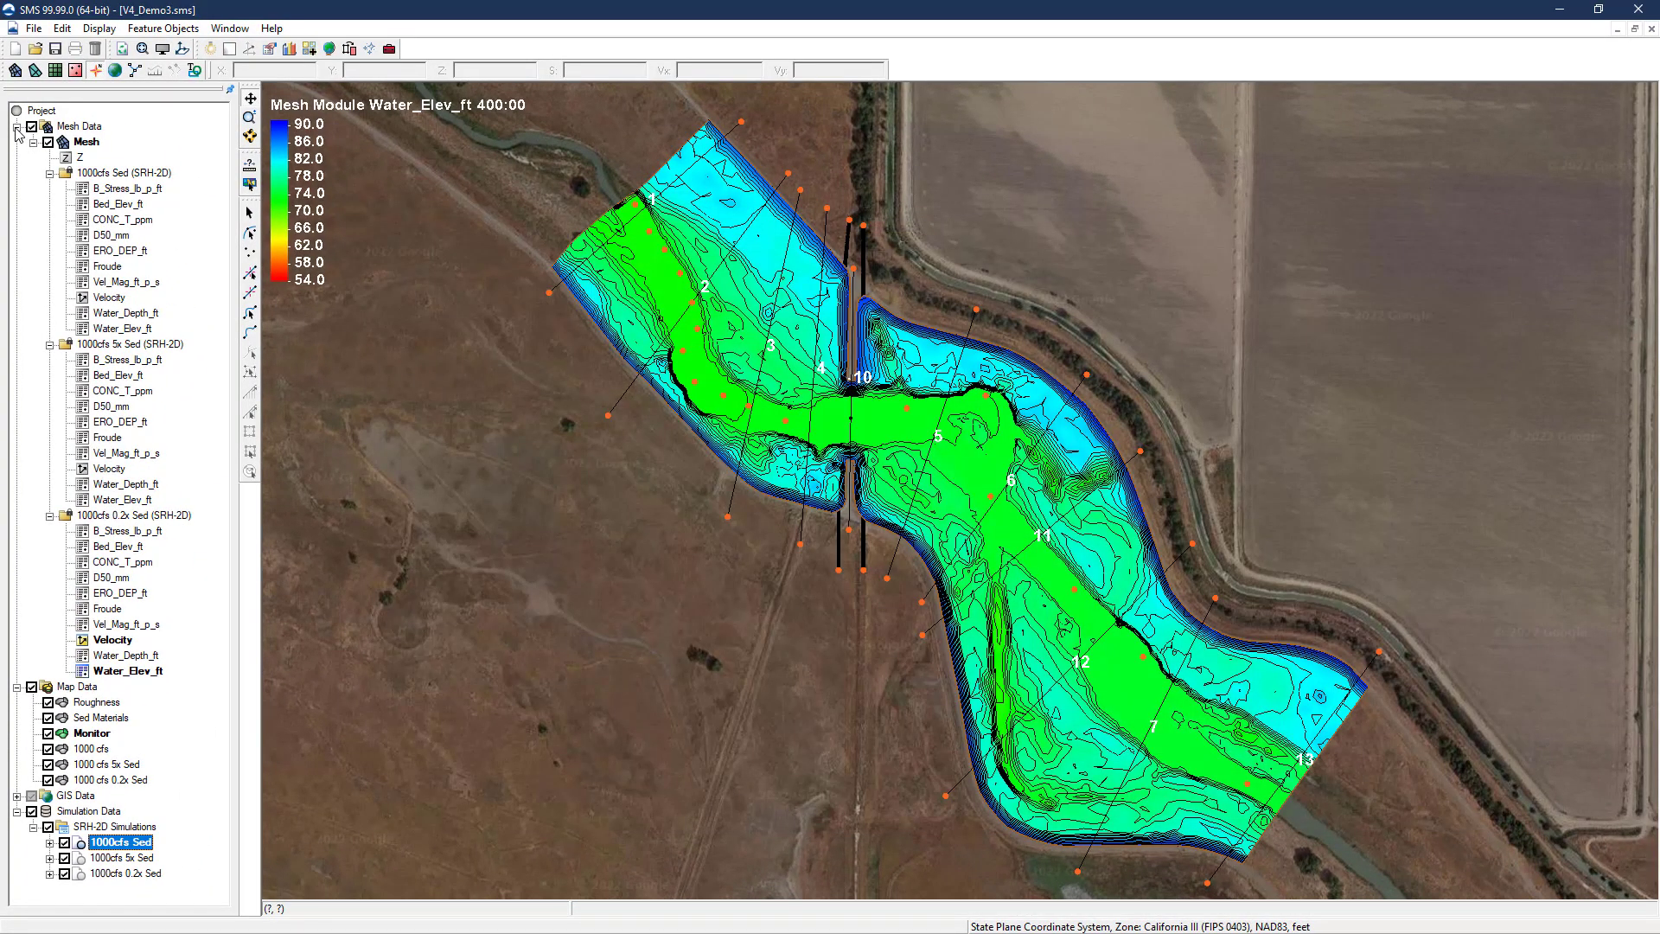
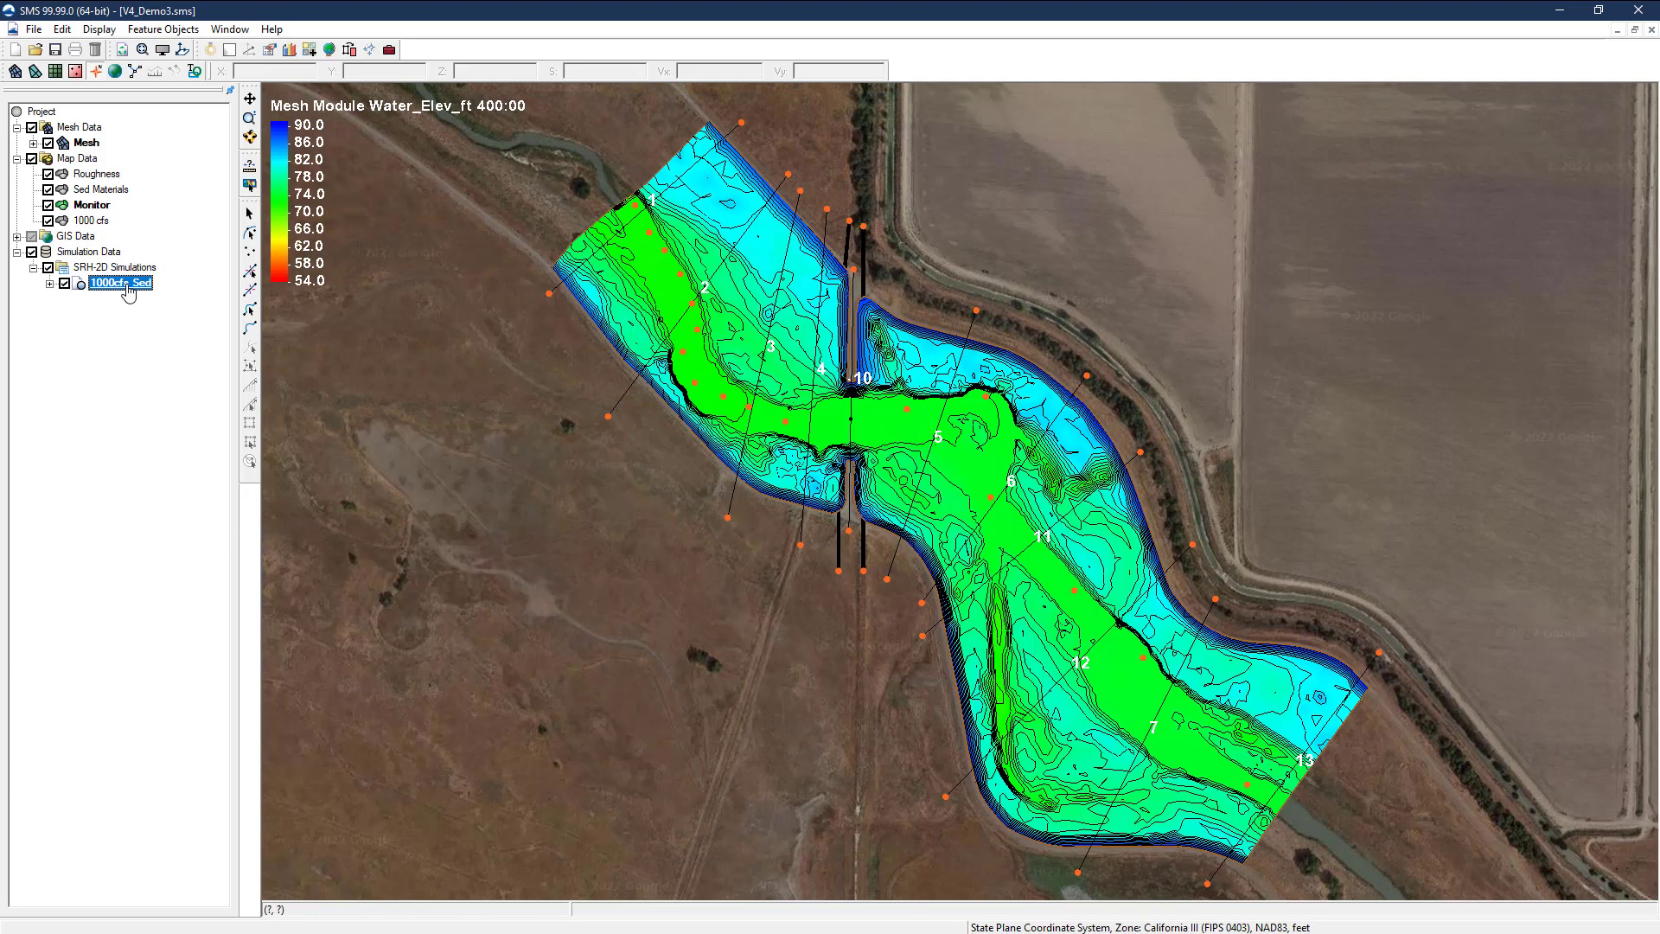
left_click(147, 315)
right_click(140, 299)
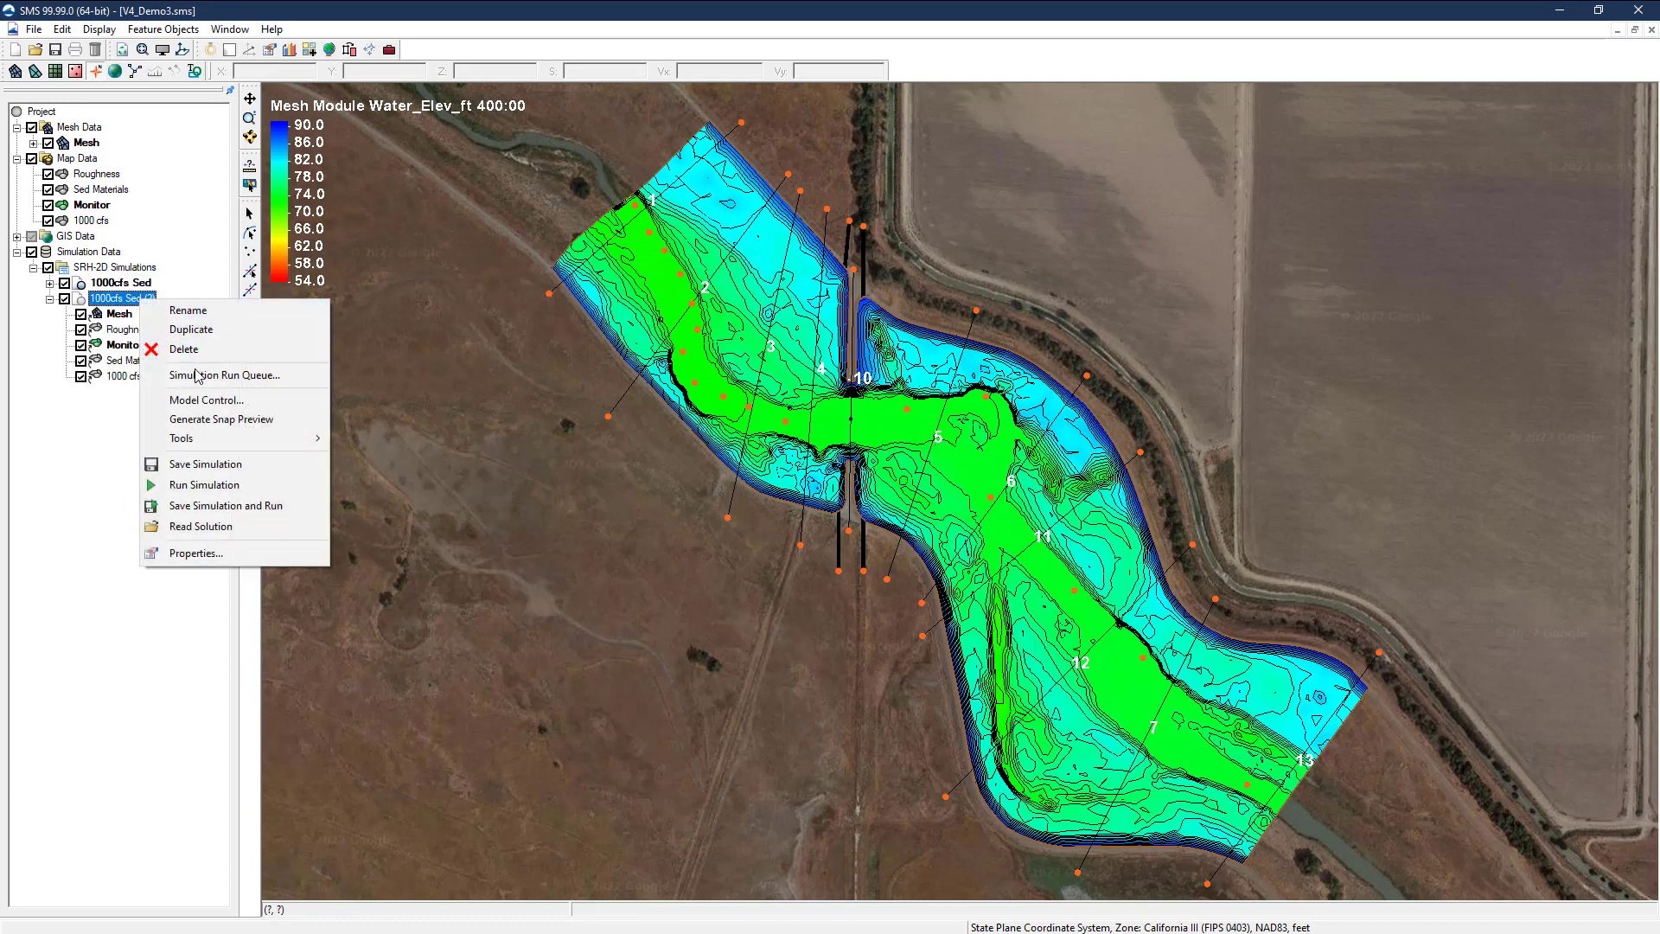
left_click(206, 401)
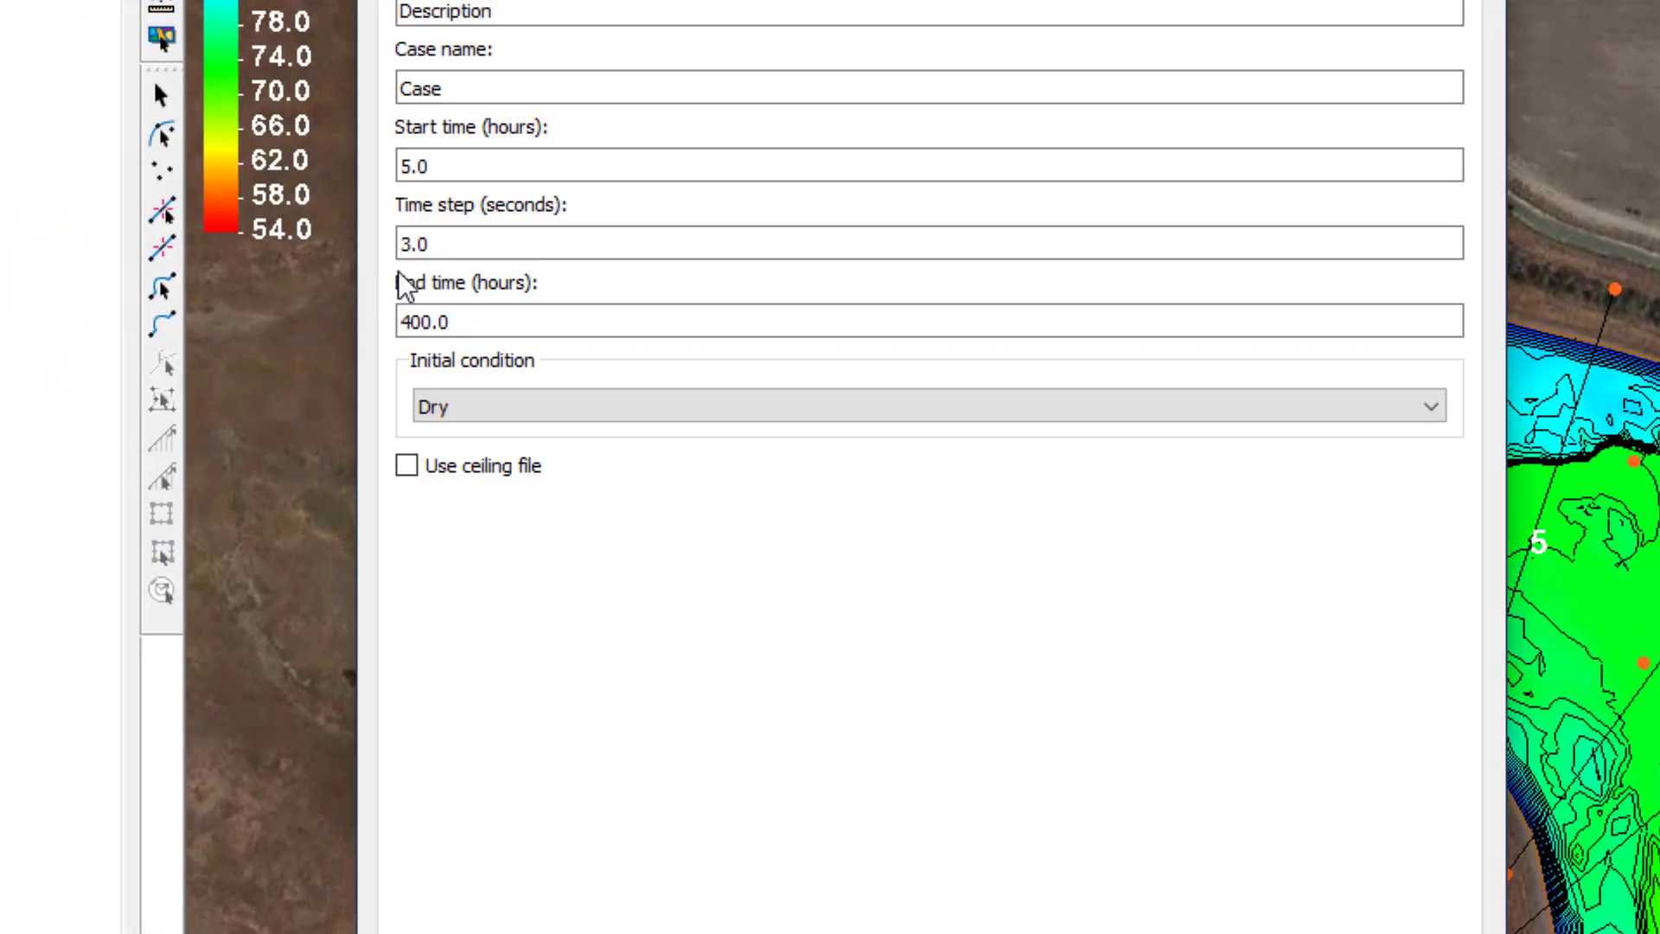
left_click_drag(435, 250, 383, 252)
type("5")
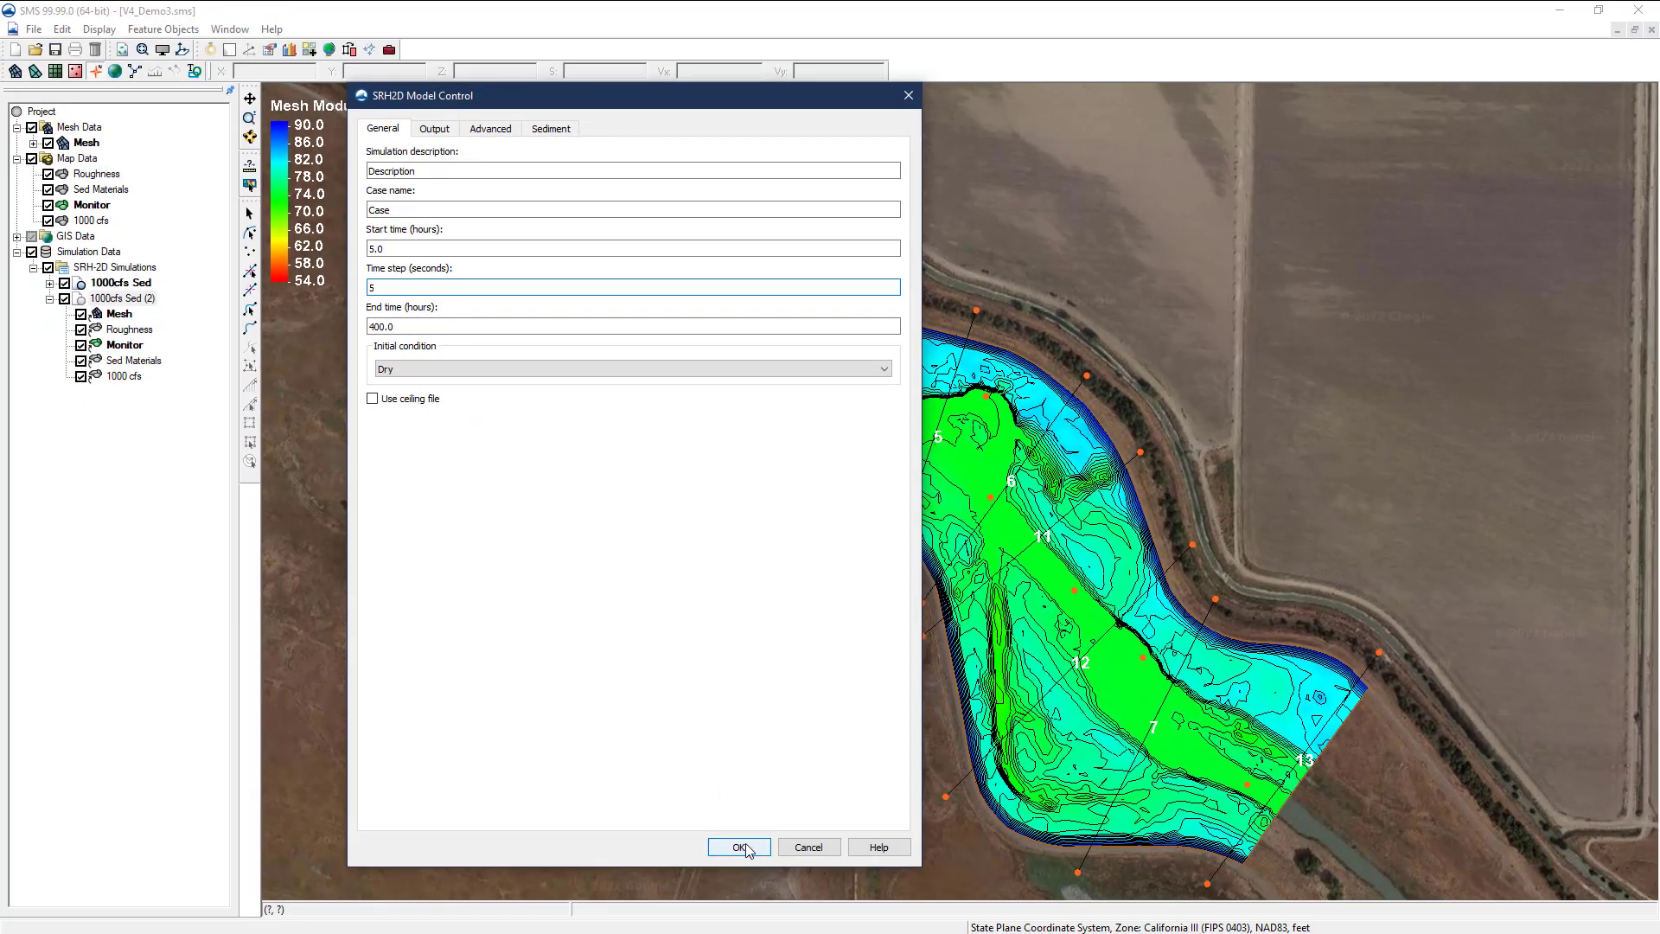
left_click(745, 849)
Rename the duplicated simulation "1000cfs 5 sec"
right_click(143, 300)
left_click(192, 314)
left_click_drag(124, 298, 186, 304)
type("5 sec")
key("Return")
Save and run the 1000cfs 5 sec simulation and load its solution
right_click(119, 304)
left_click(179, 509)
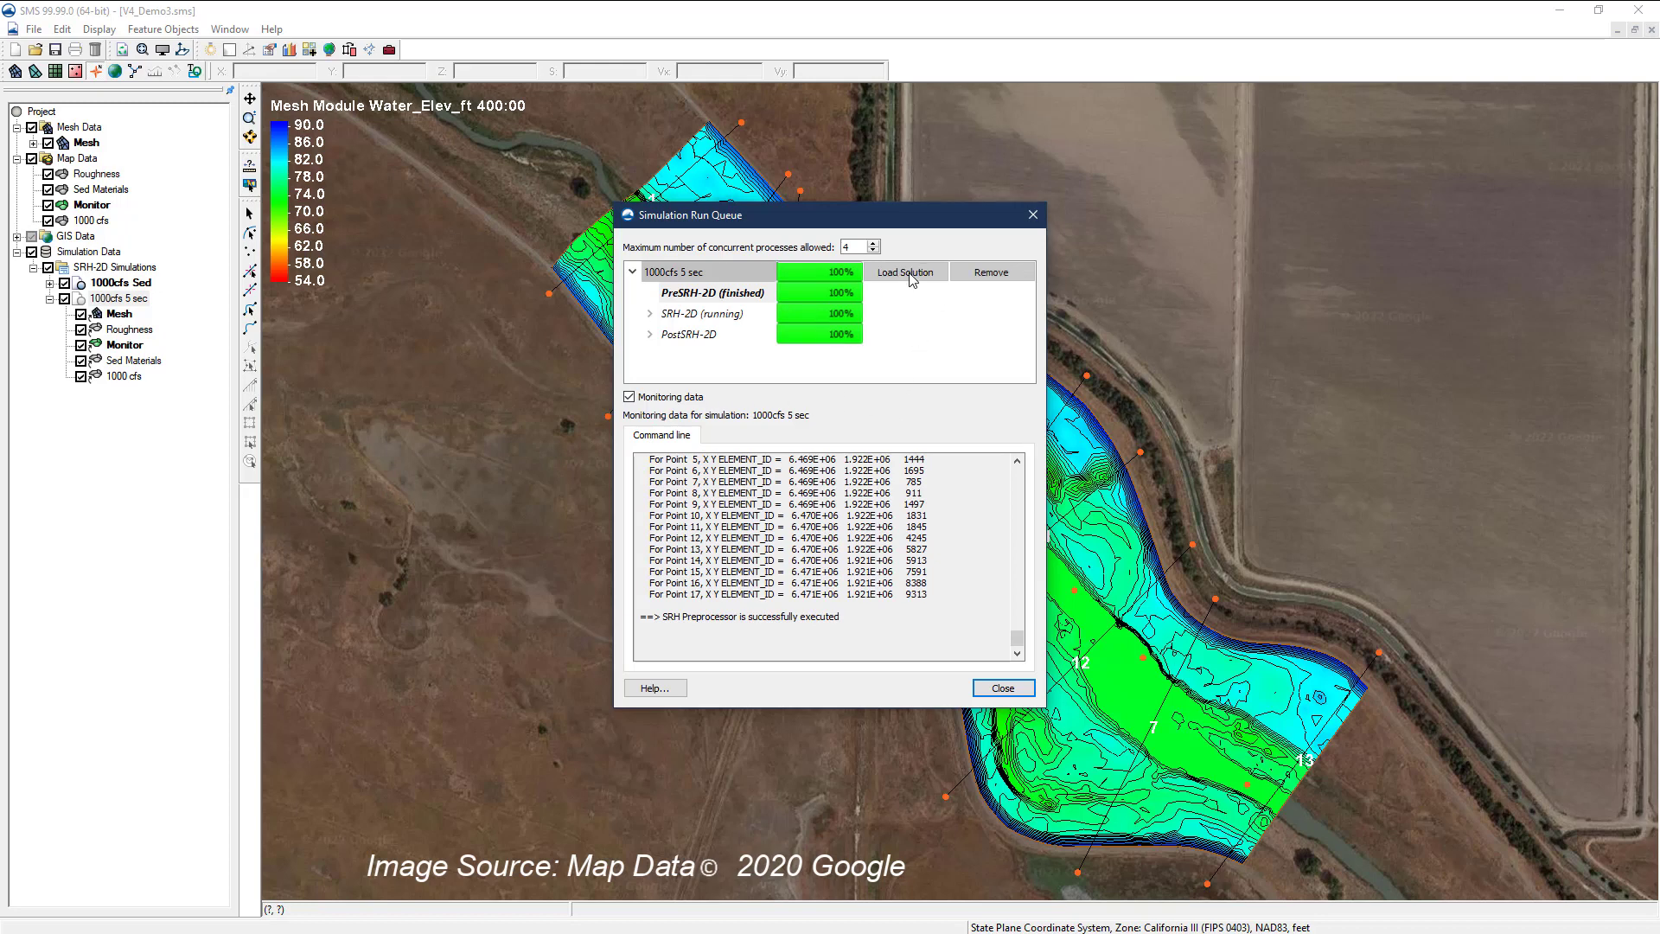
left_click(910, 278)
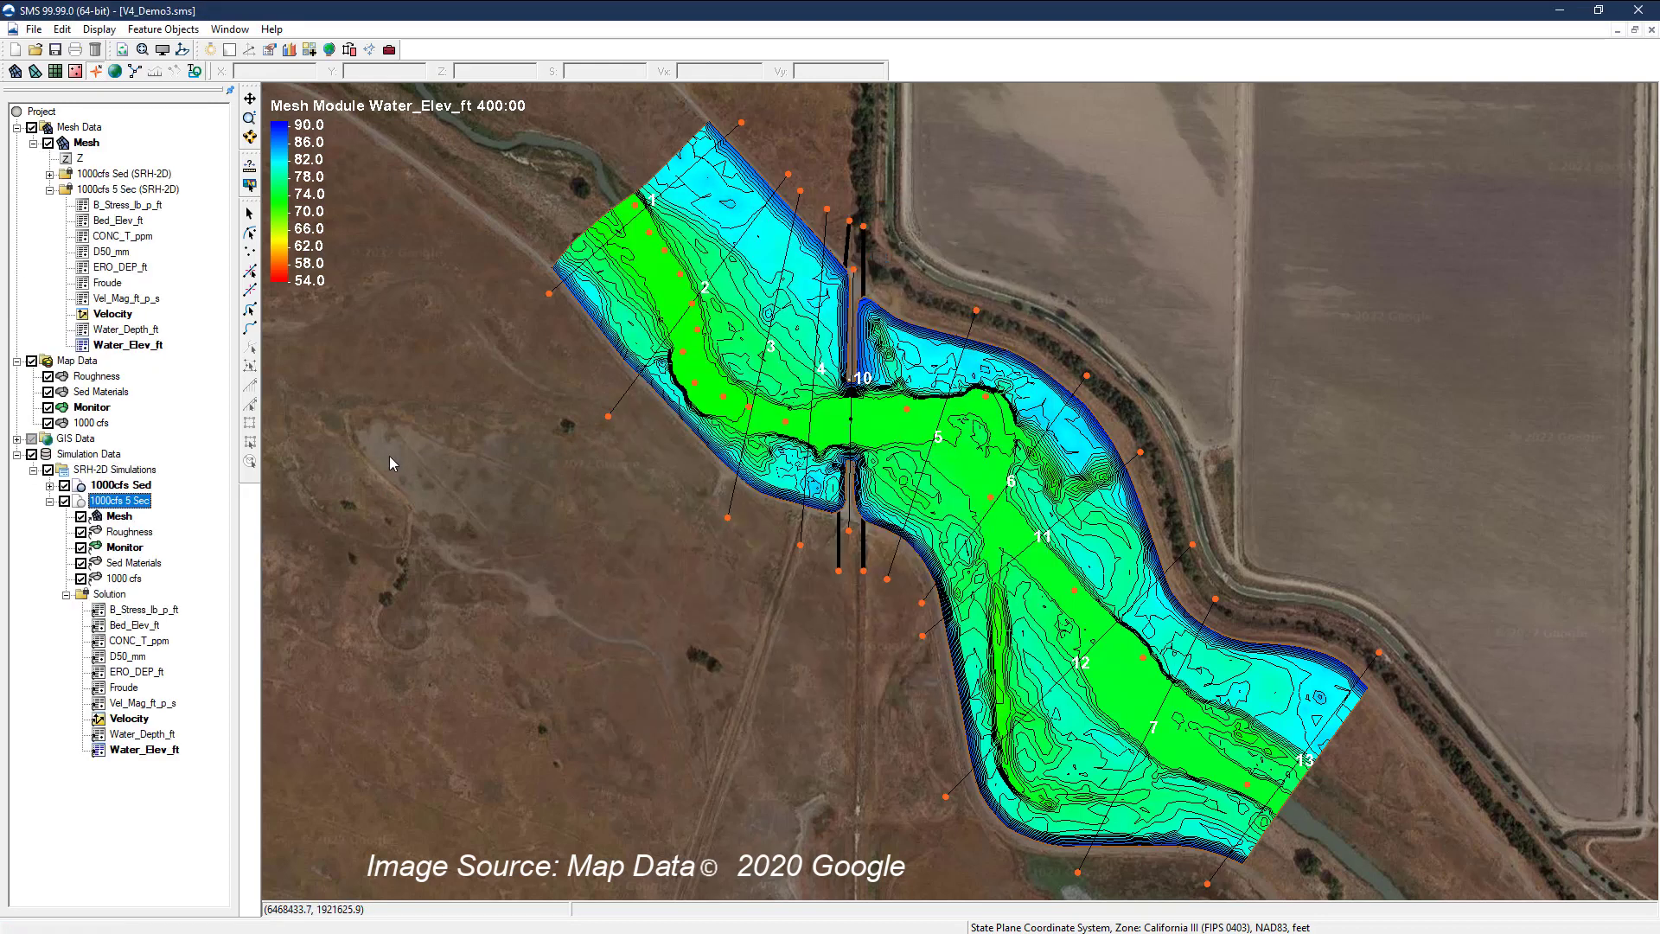
Duplicate the 1000cfs 5 sec simulation and set the copy's time step to 1 second
left_click(50, 501)
right_click(116, 501)
left_click(145, 530)
right_click(151, 517)
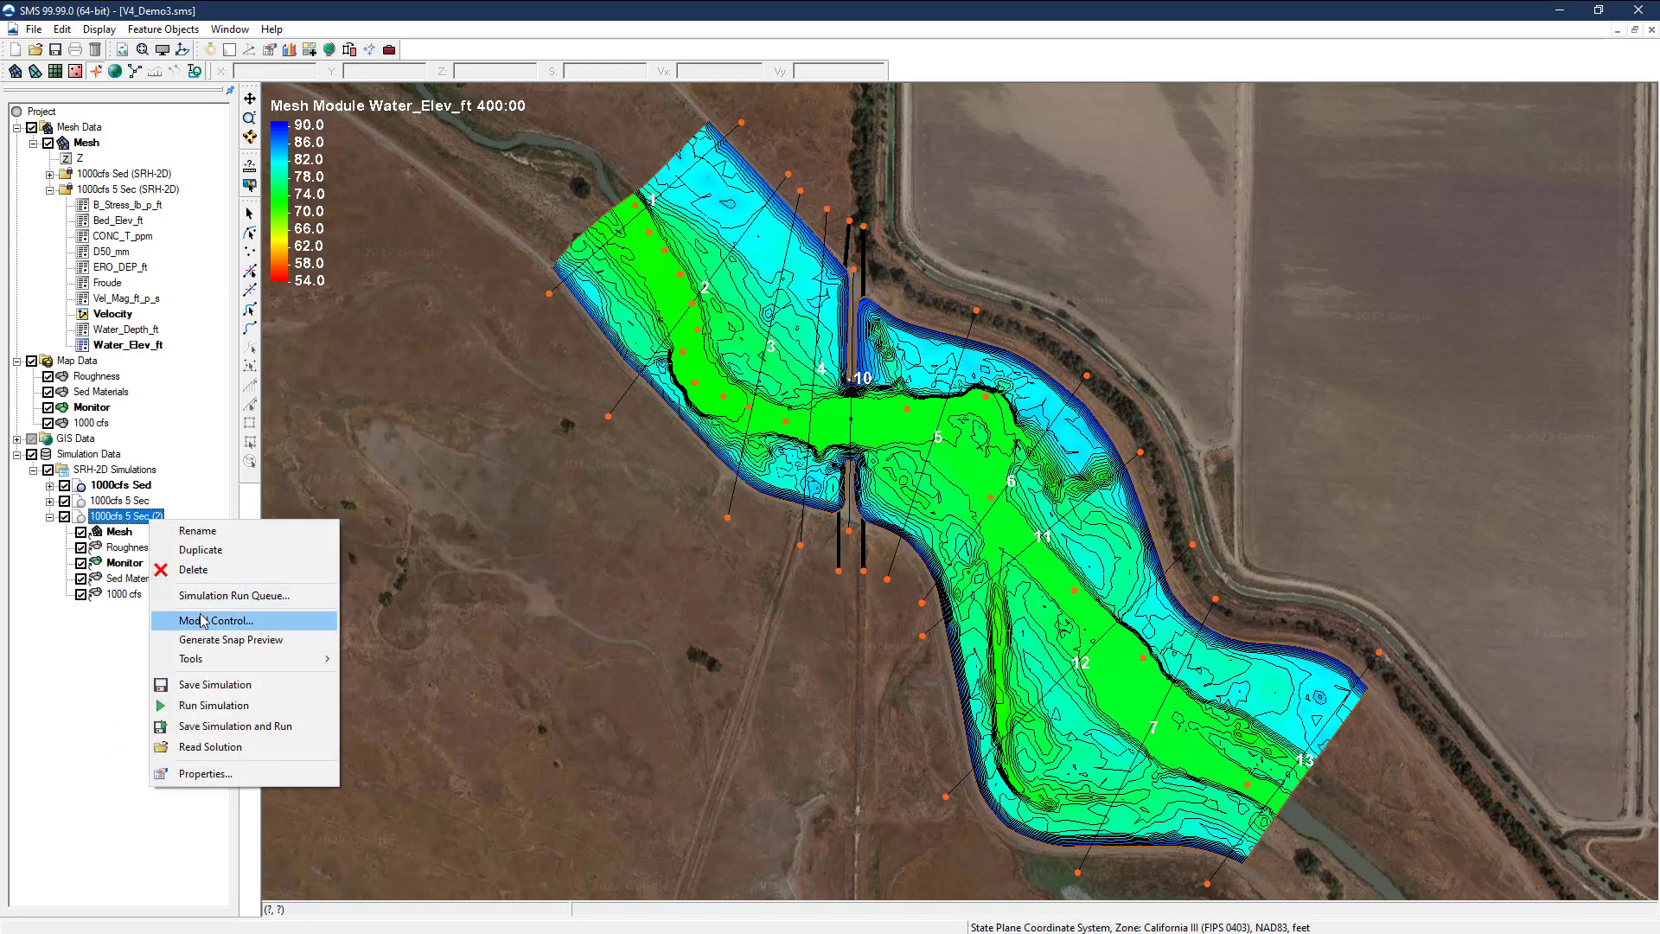
left_click(202, 621)
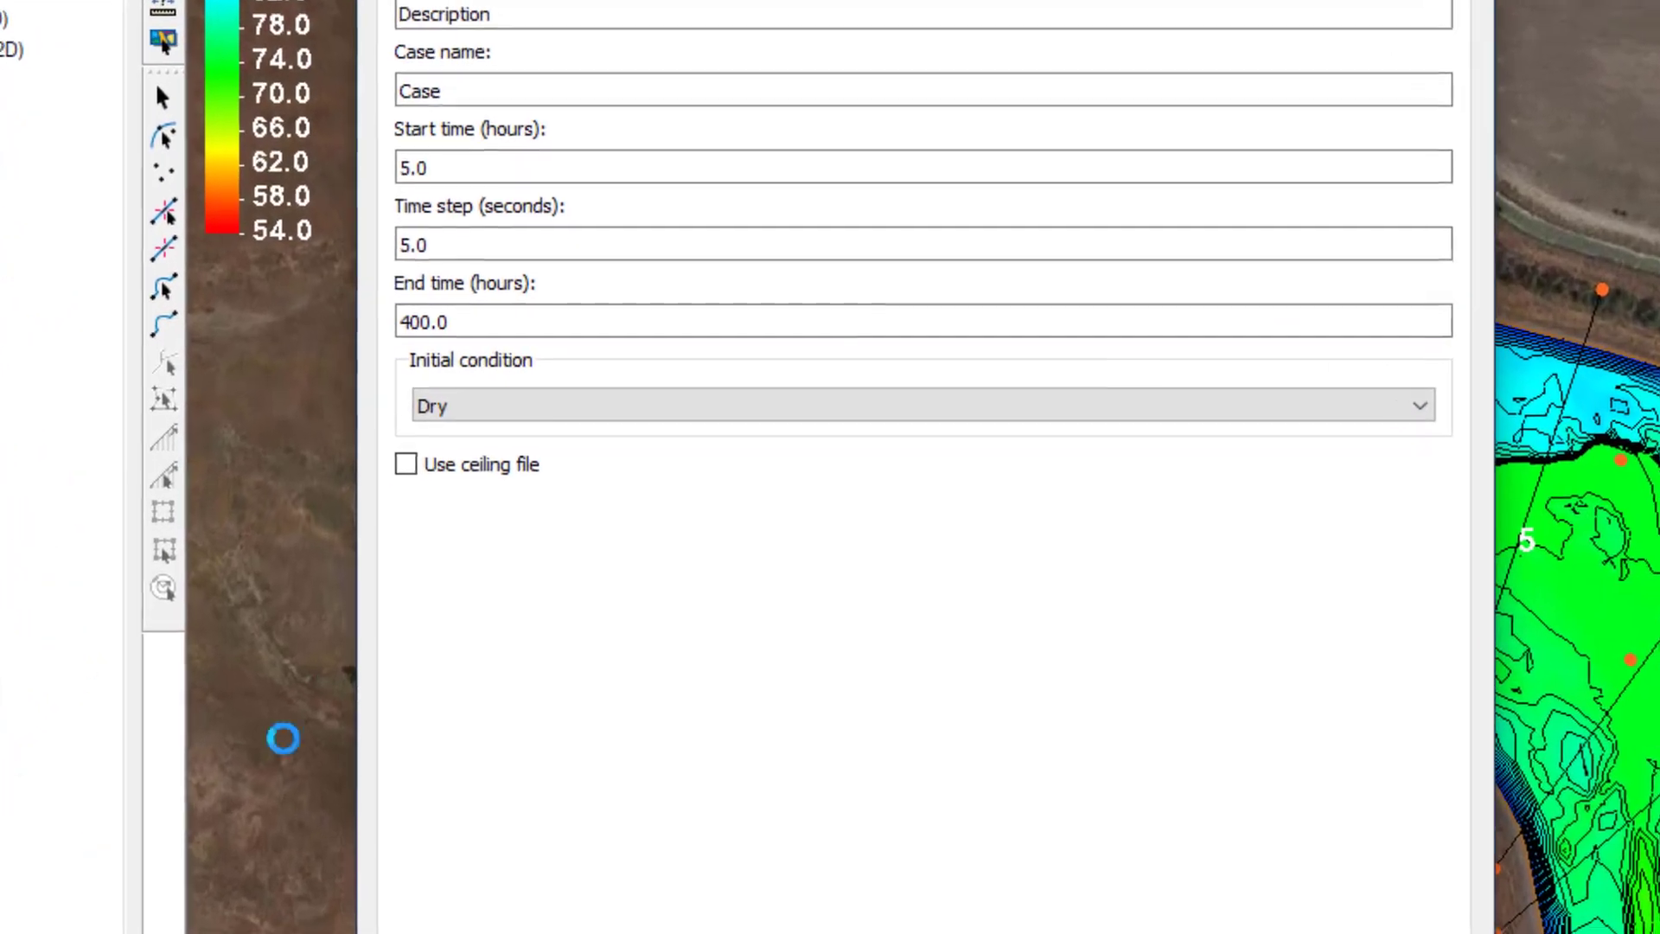
double_click(455, 248)
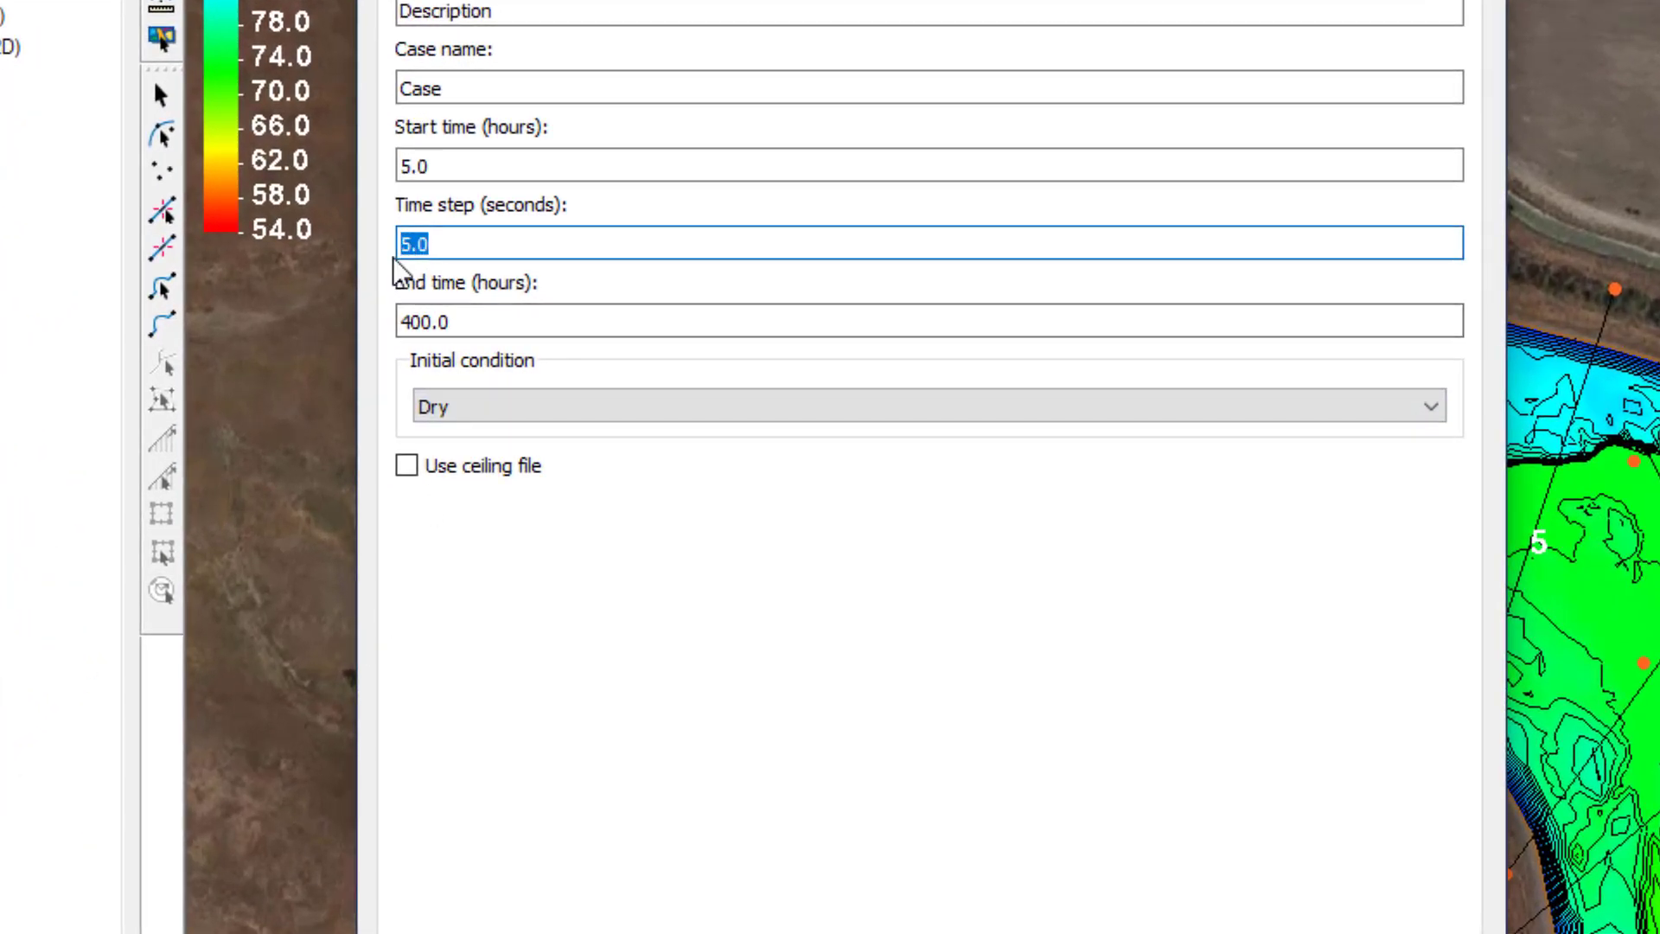
type("1")
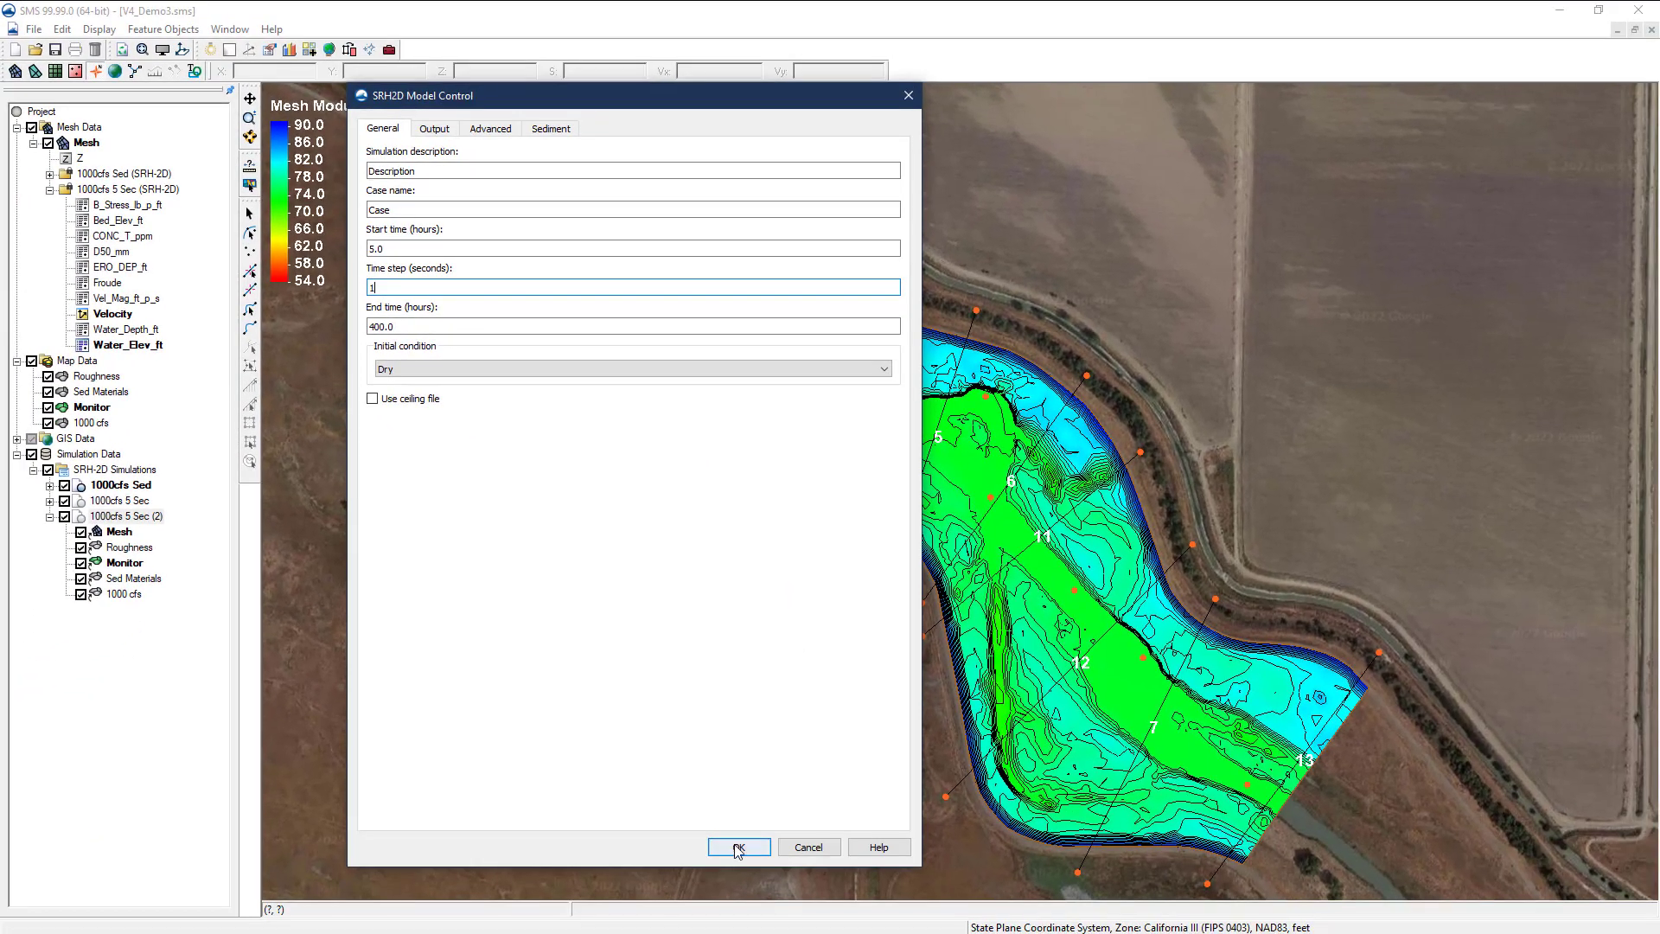
key("Return")
Rename the new copy "1000cfs 1 sec", and save and run it
right_click(134, 516)
left_click(154, 529)
type("1000cfs 1 sec (2")
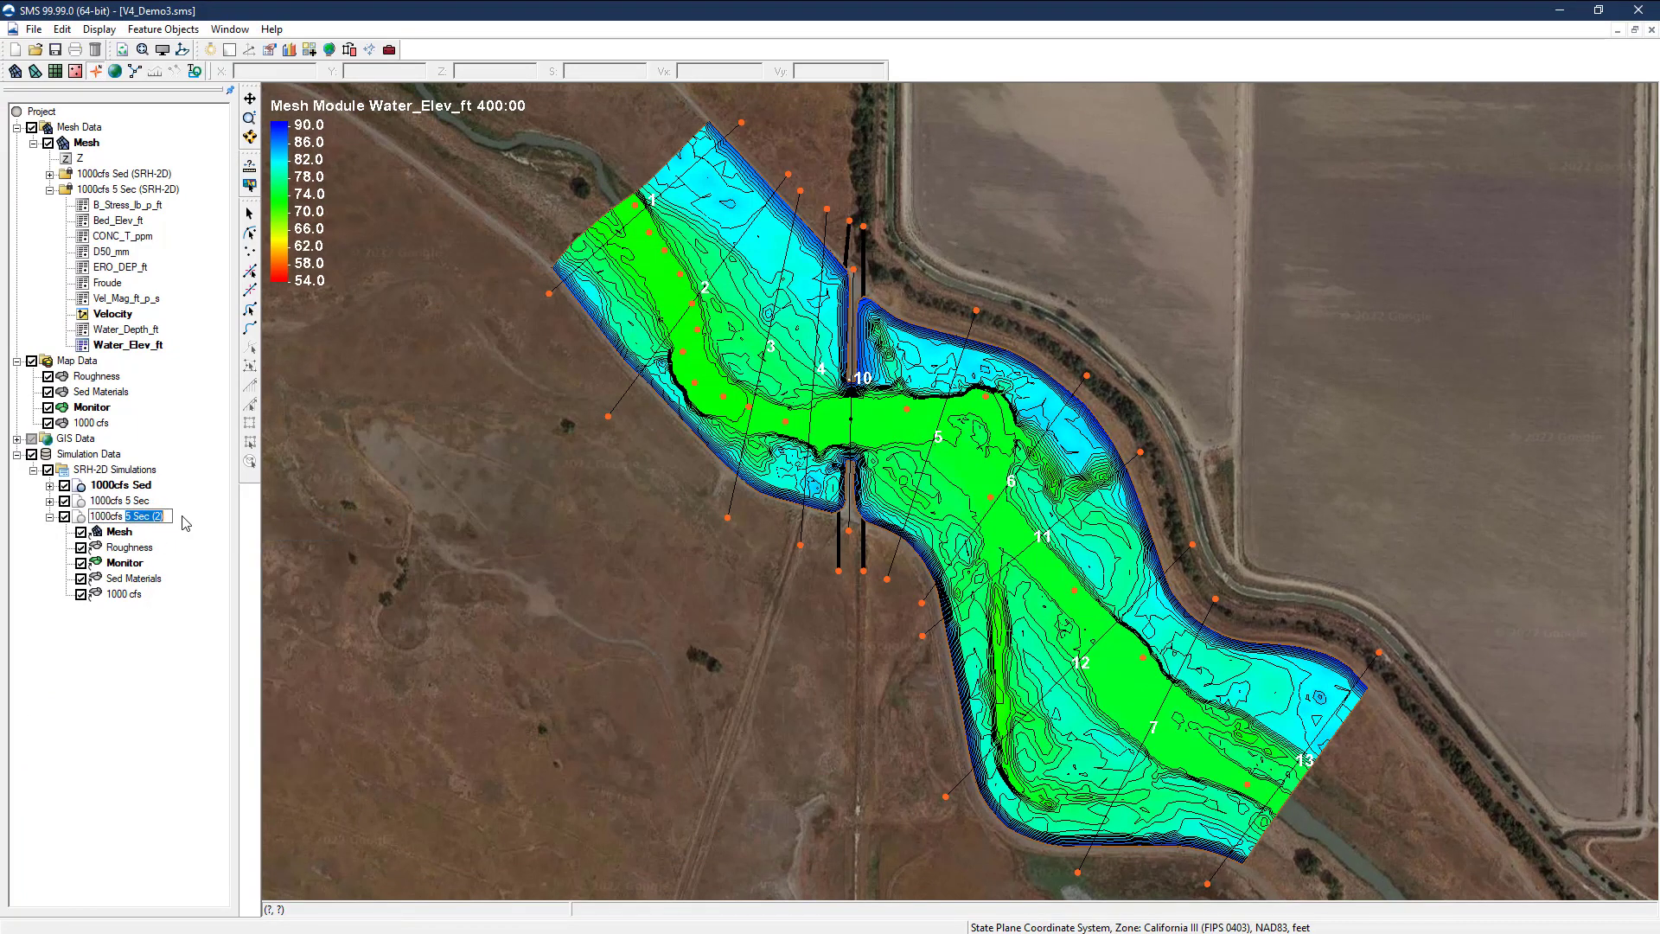
left_click(164, 638)
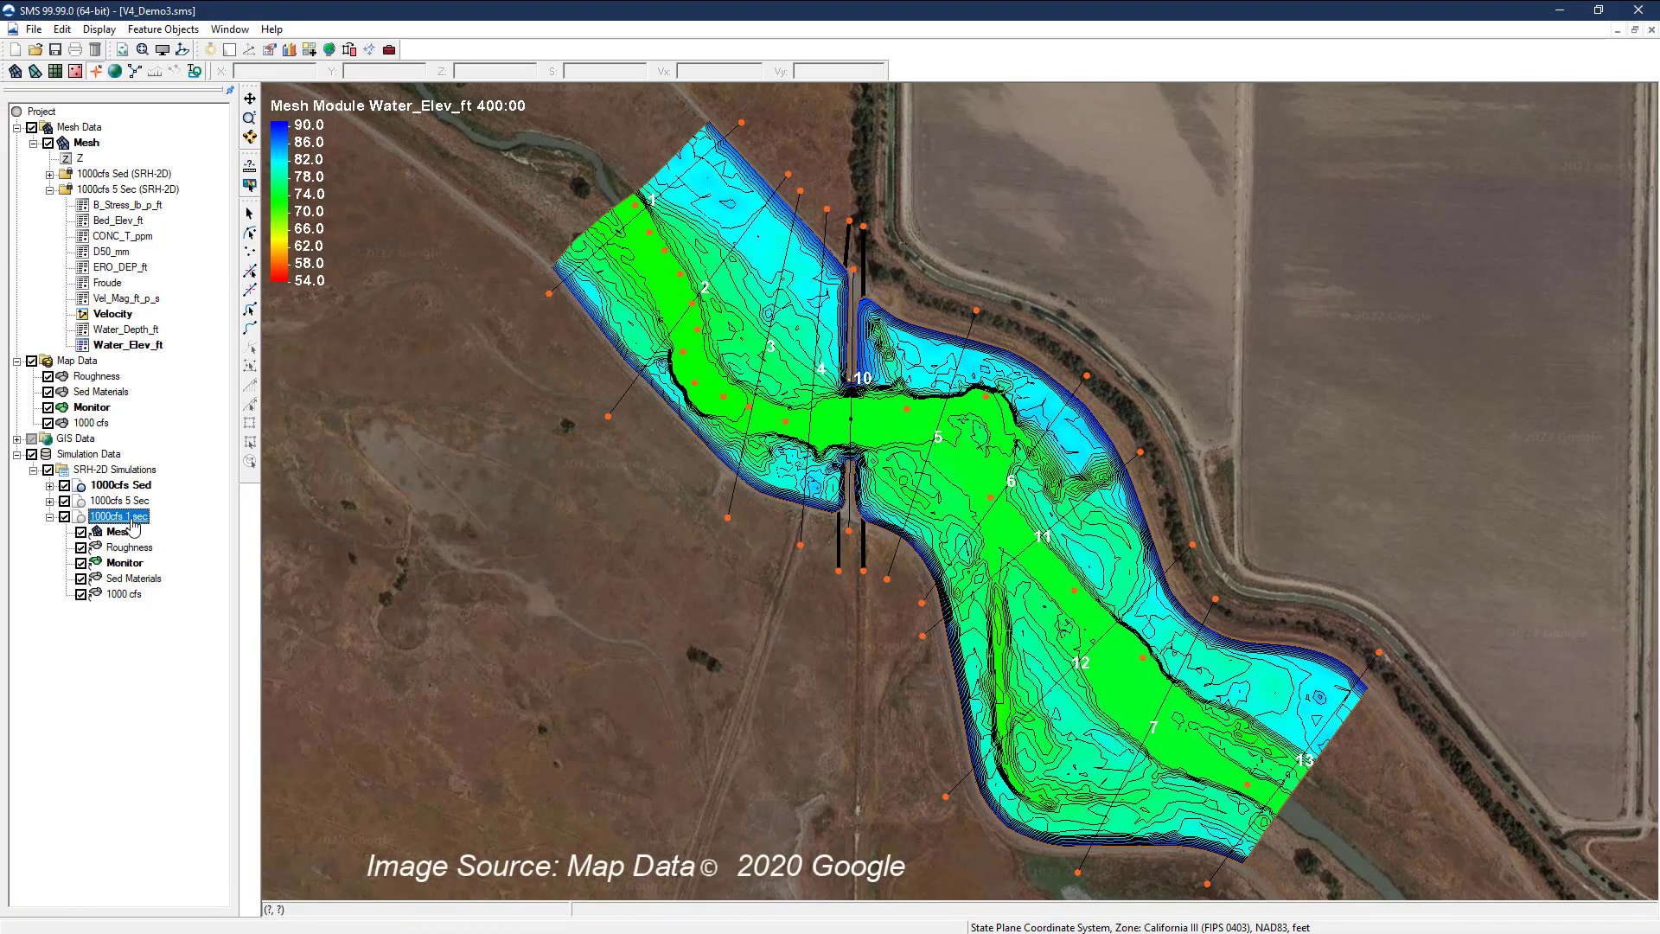
right_click(129, 517)
left_click(190, 719)
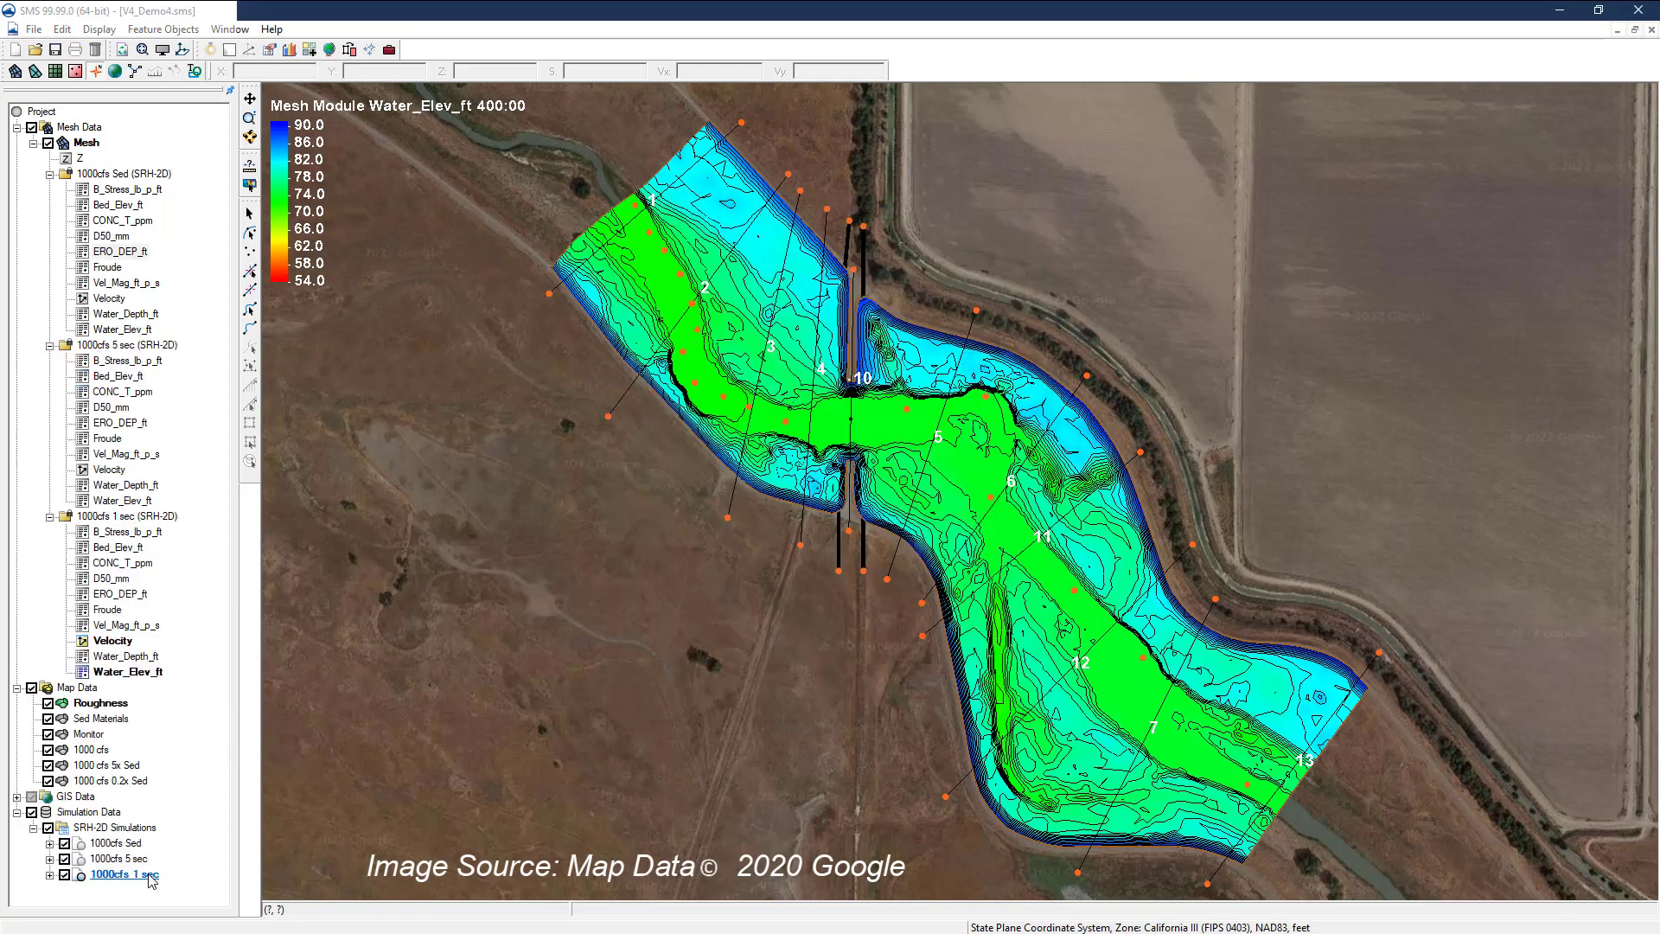
left_click(124, 874)
right_click(124, 874)
left_click(179, 893)
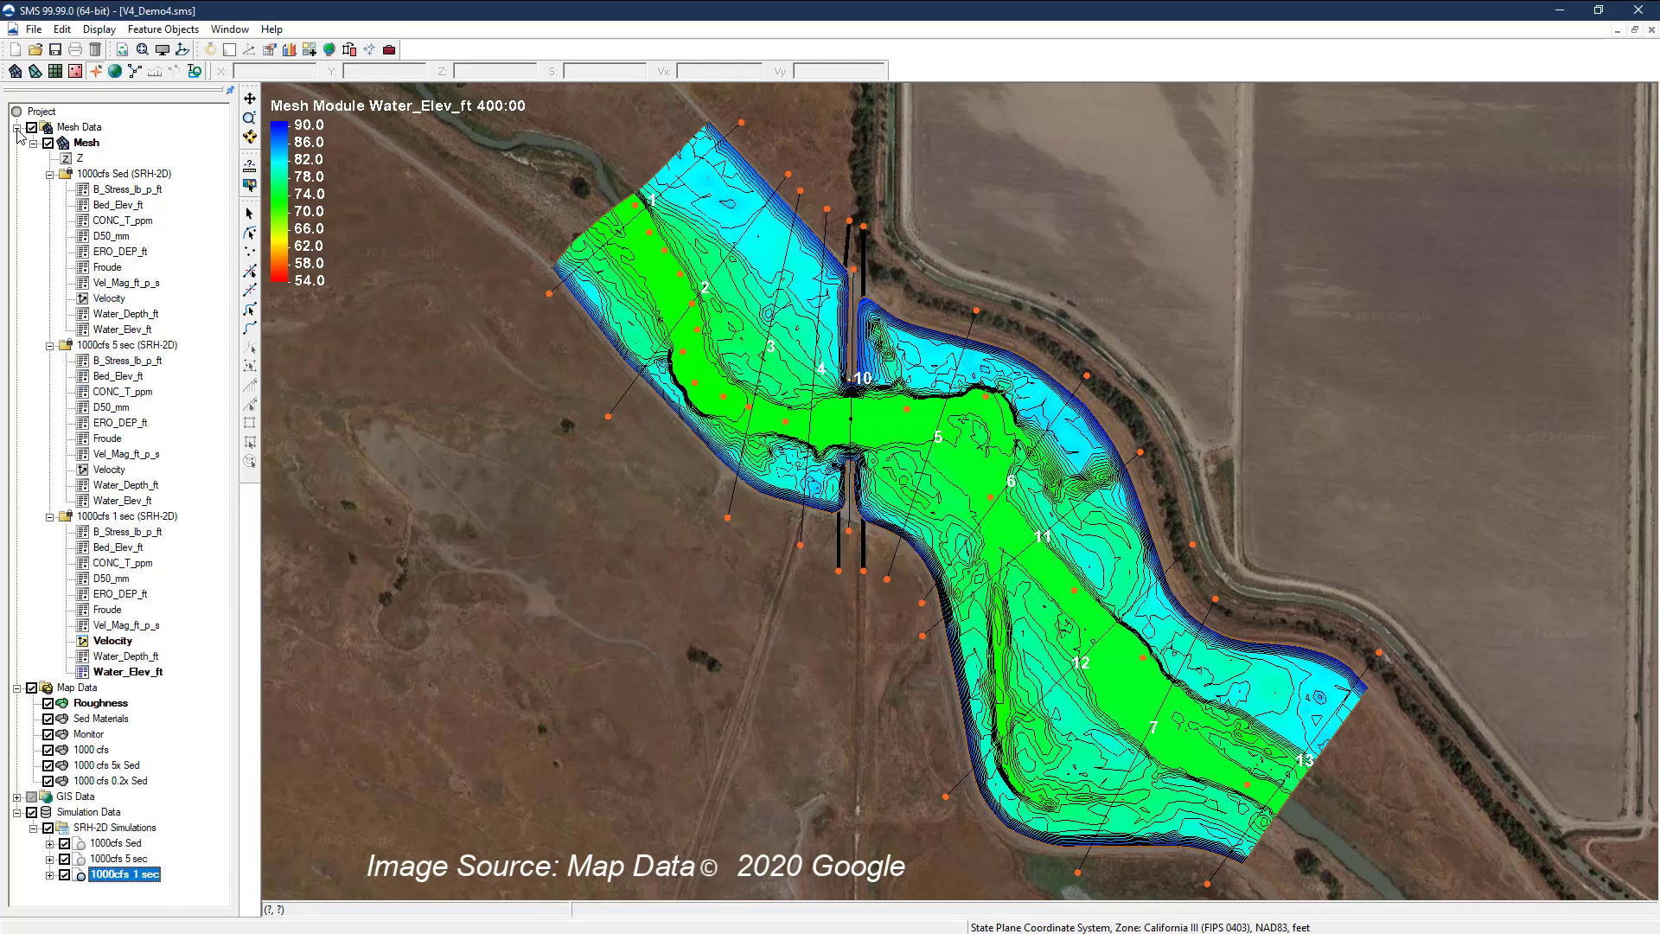
Hide the Roughness coverage and display the ERO_DEP_ft dataset of the 1000cfs Sed solution
left_click(47, 703)
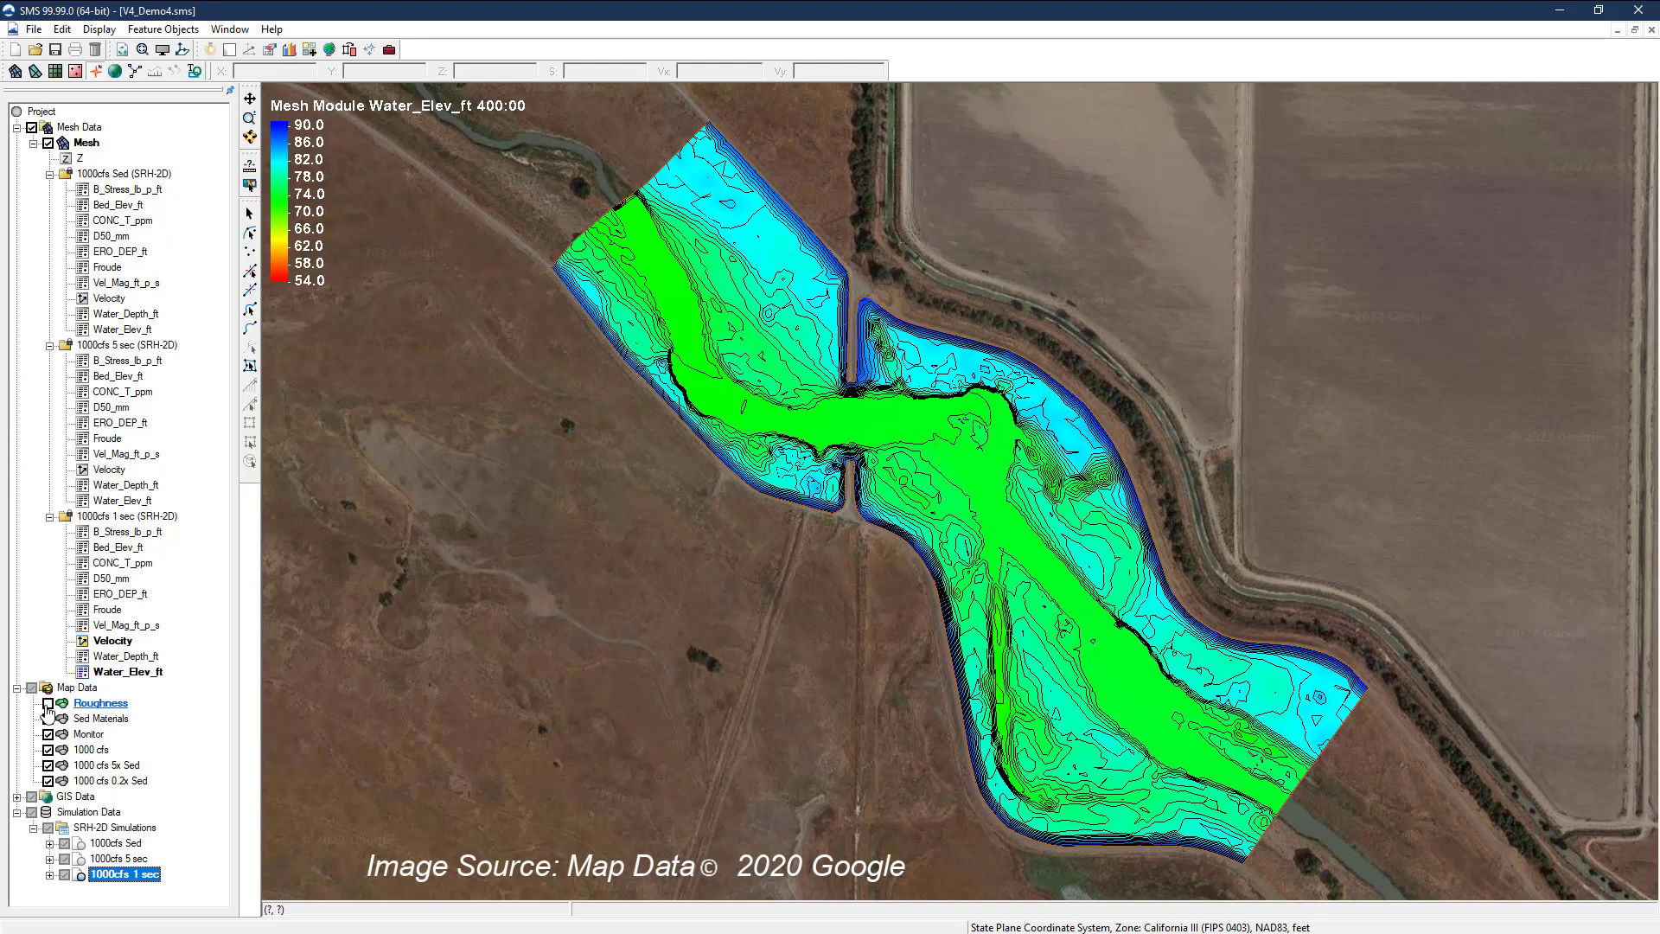
left_click(129, 253)
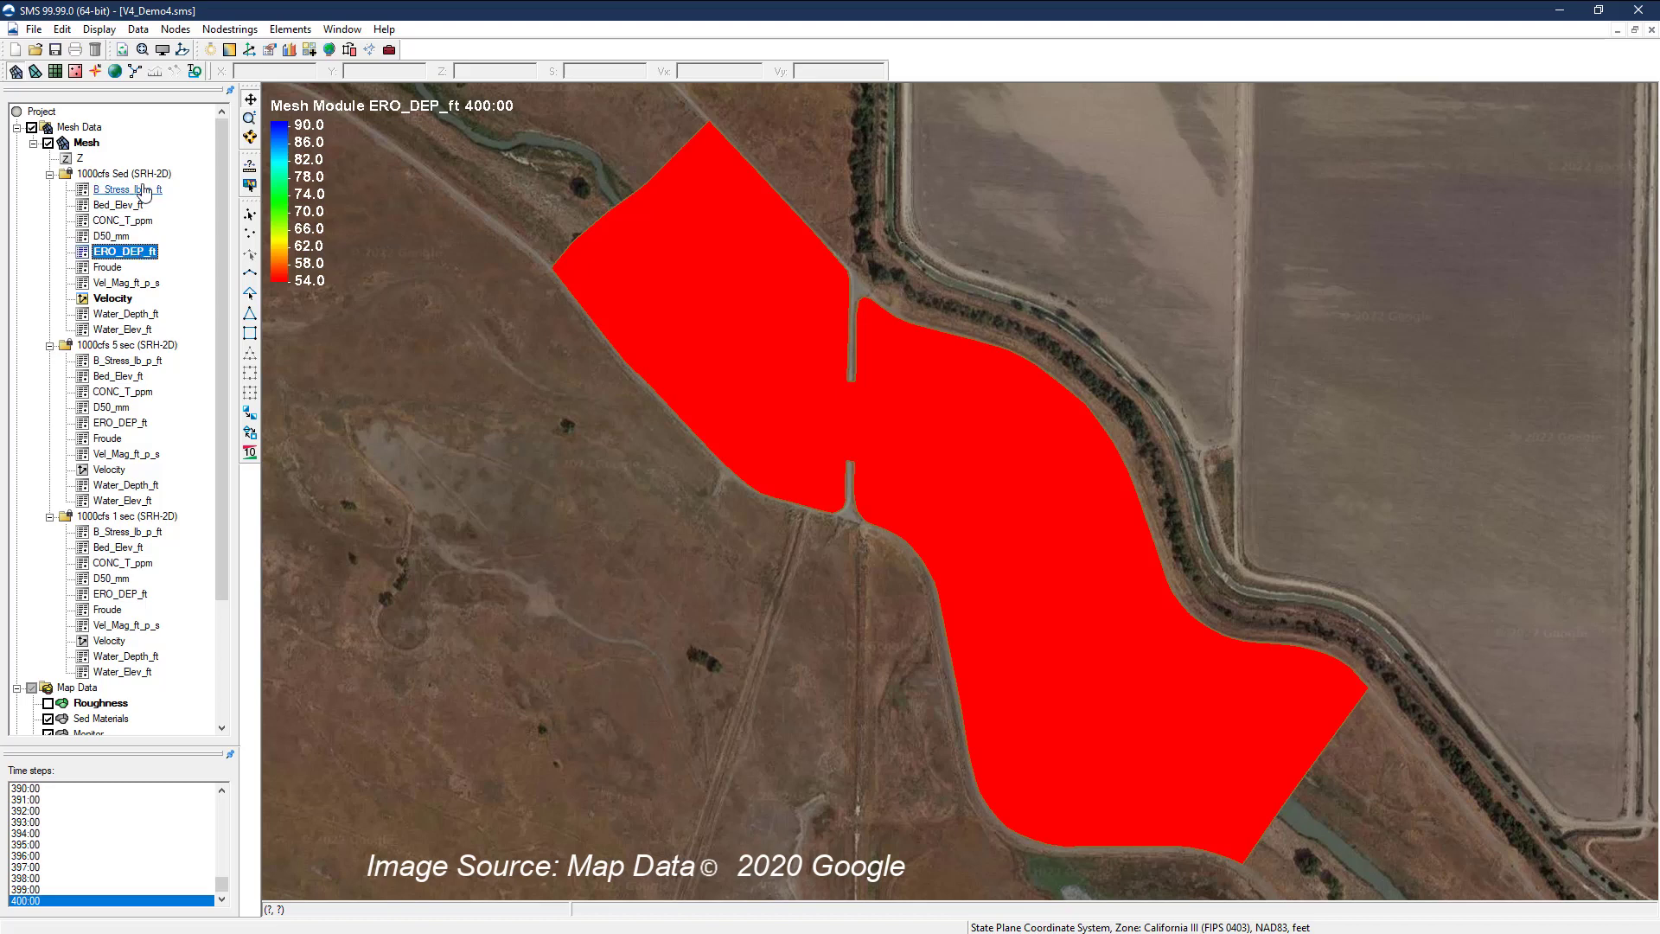
Set the mesh contour data range to a minimum of -12.0 and a maximum of 12.0 in the display options
left_click(162, 50)
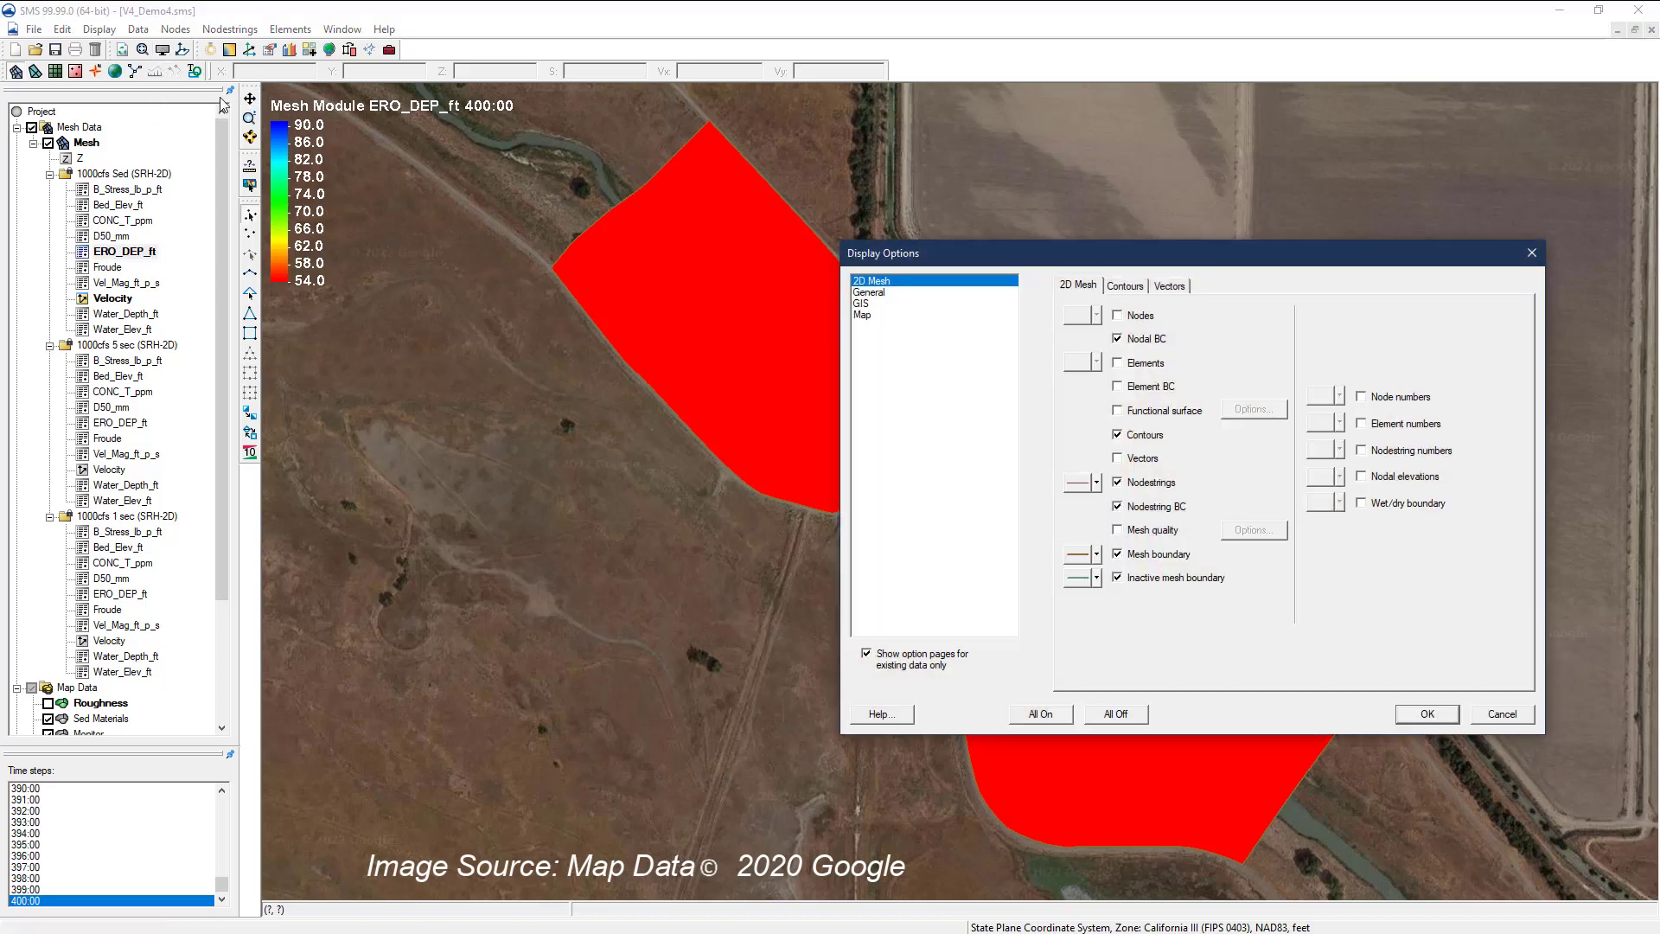
left_click(1122, 290)
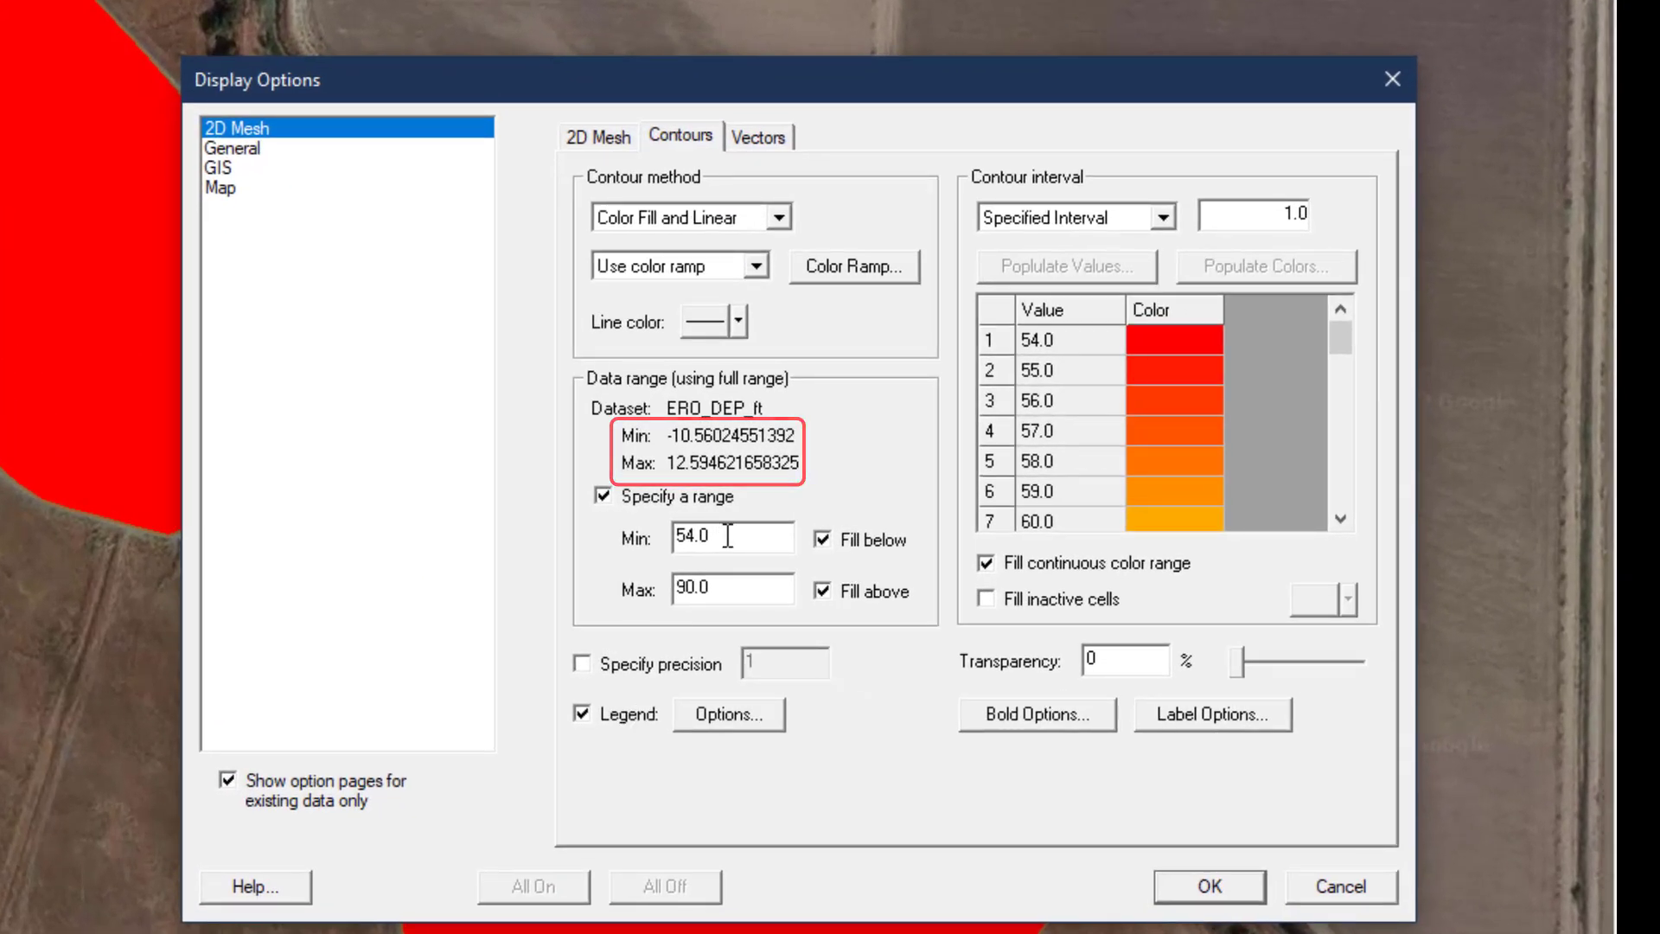
left_click_drag(728, 536, 684, 532)
type("-12.0")
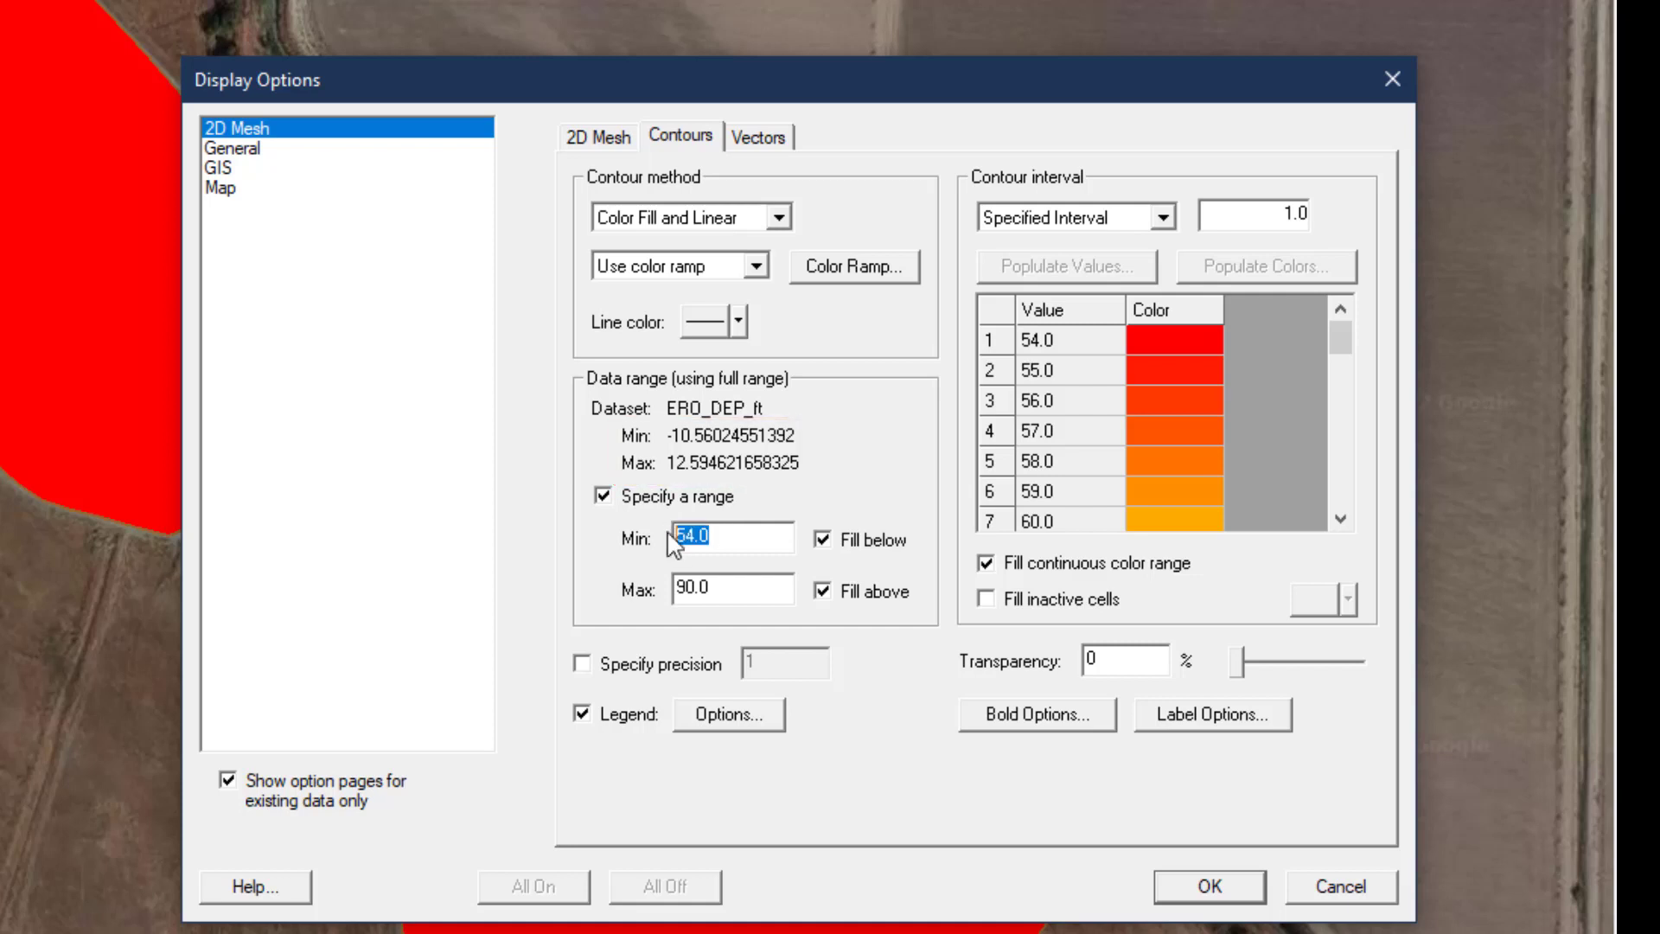
left_click_drag(722, 587, 666, 587)
type("12")
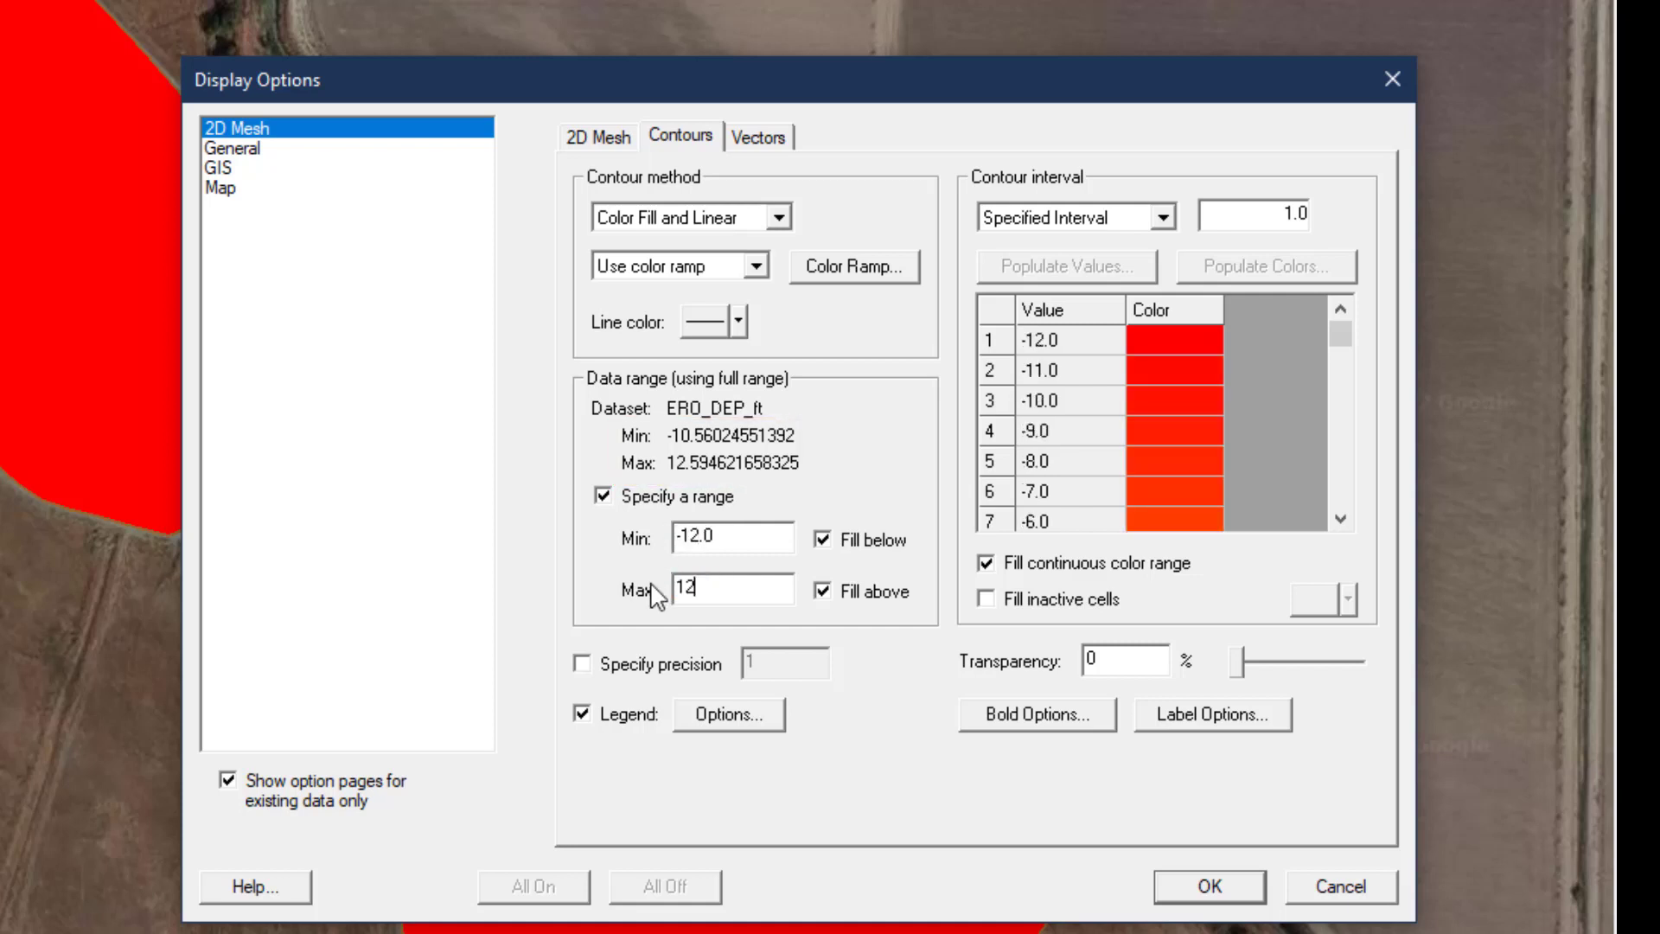
Define the contour interval by number with 7 contours
left_click(1164, 217)
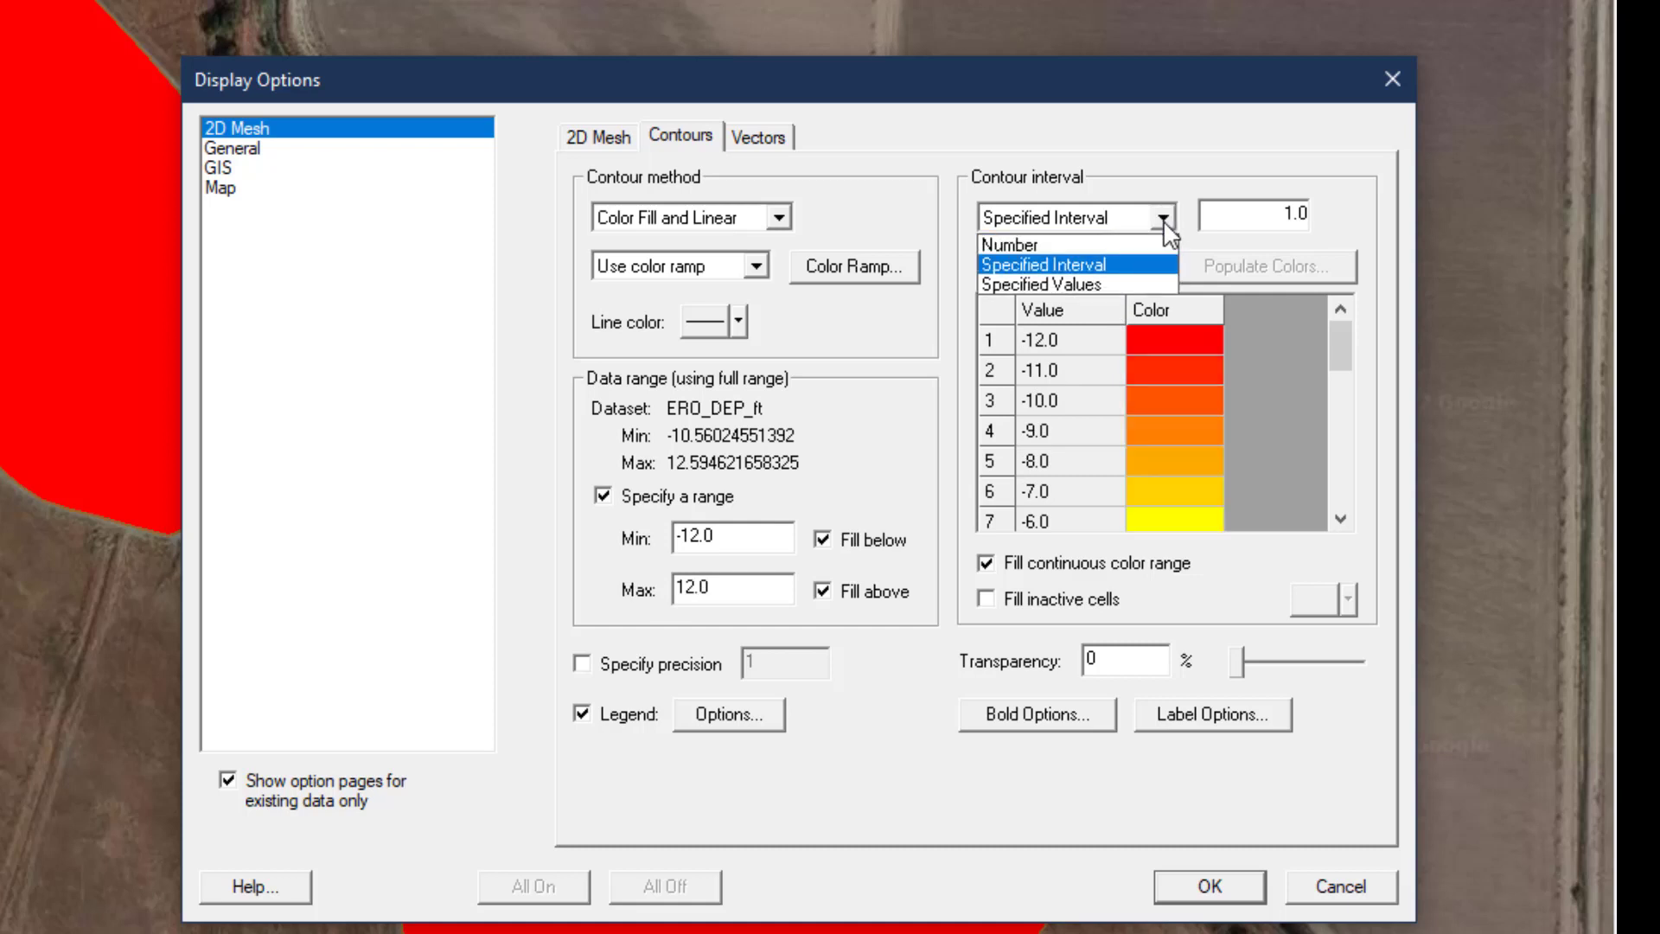
left_click(1164, 242)
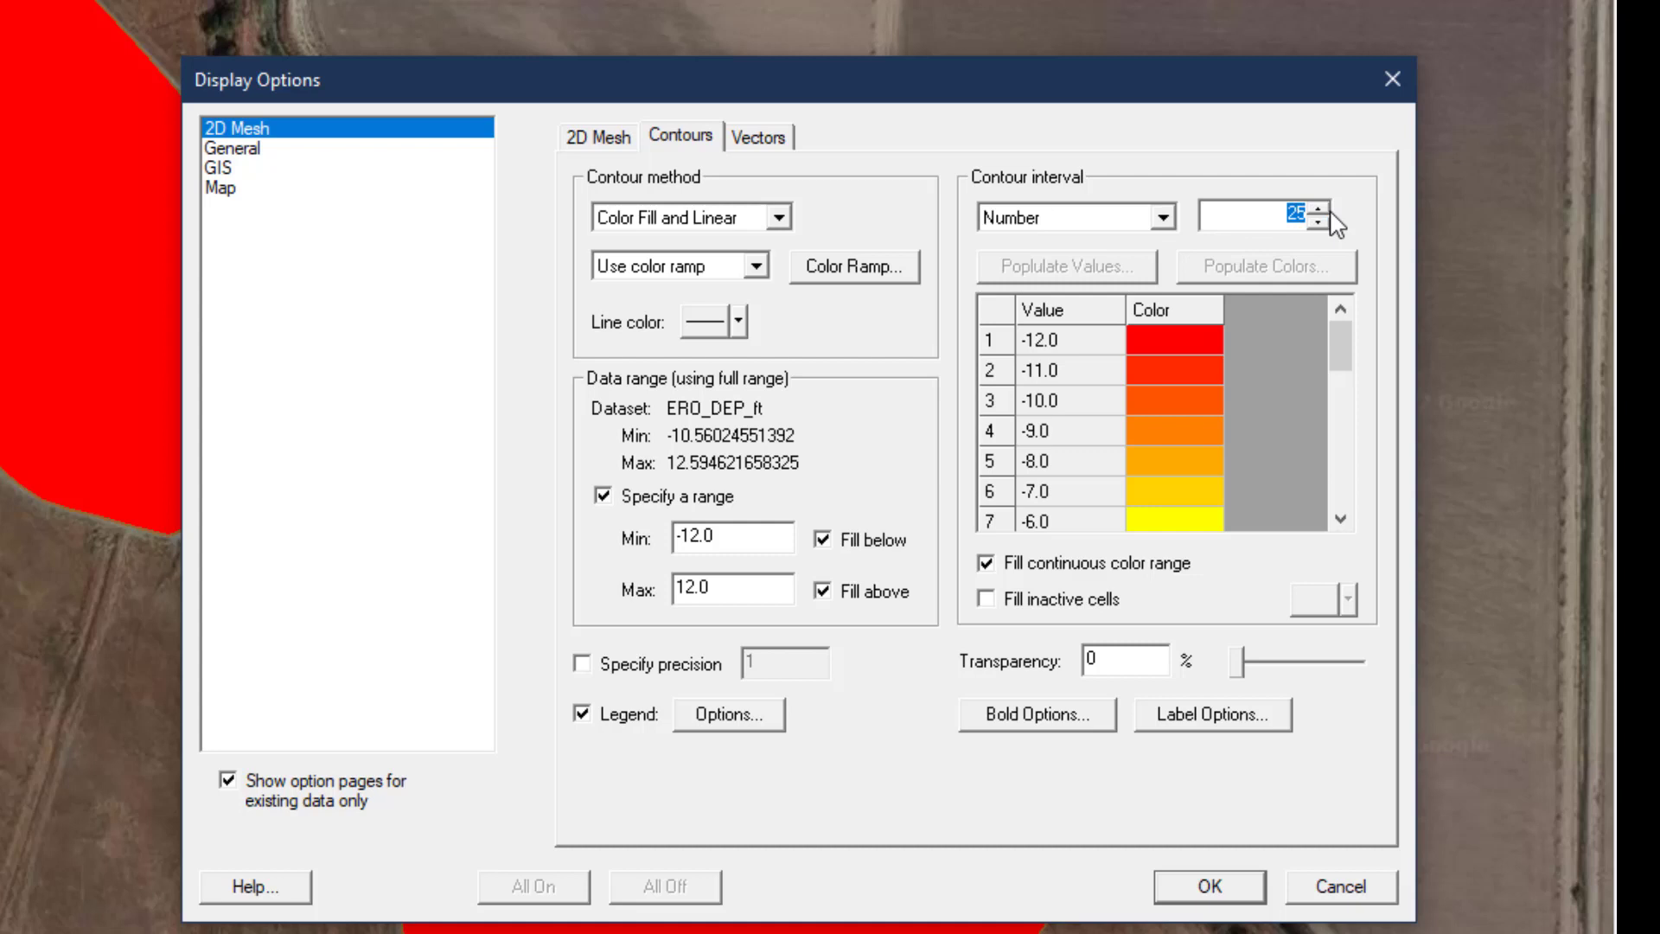
type("7")
Change the contour method to Color Fill with each color specified individually
left_click(778, 216)
left_click(757, 264)
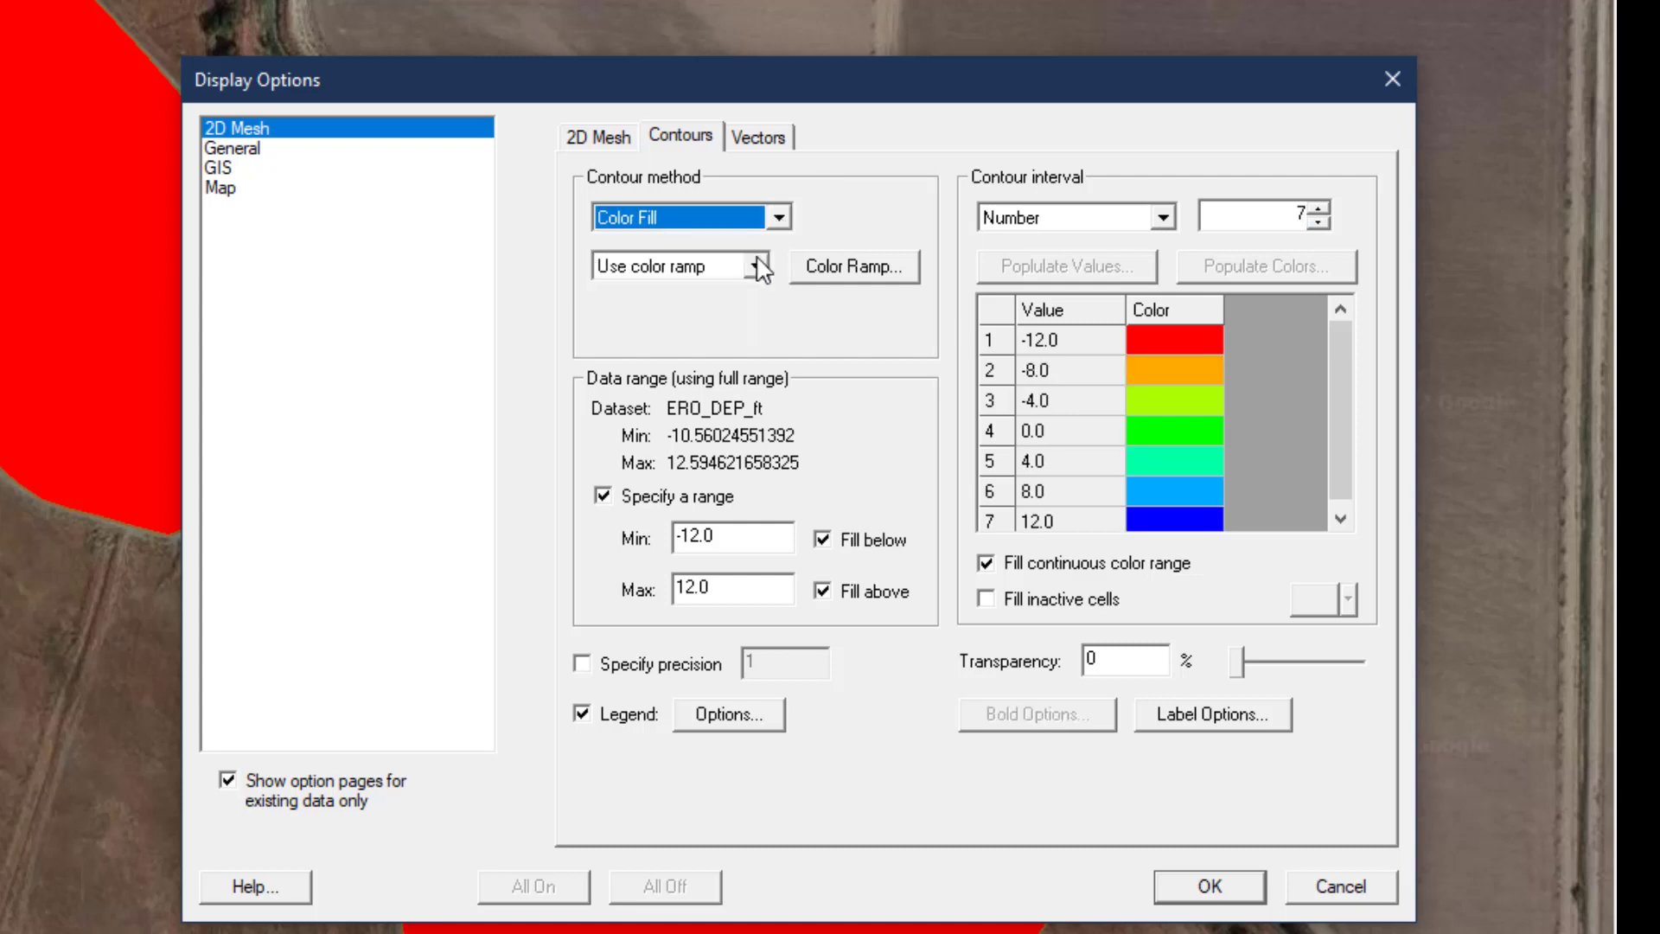
left_click(757, 266)
left_click(691, 313)
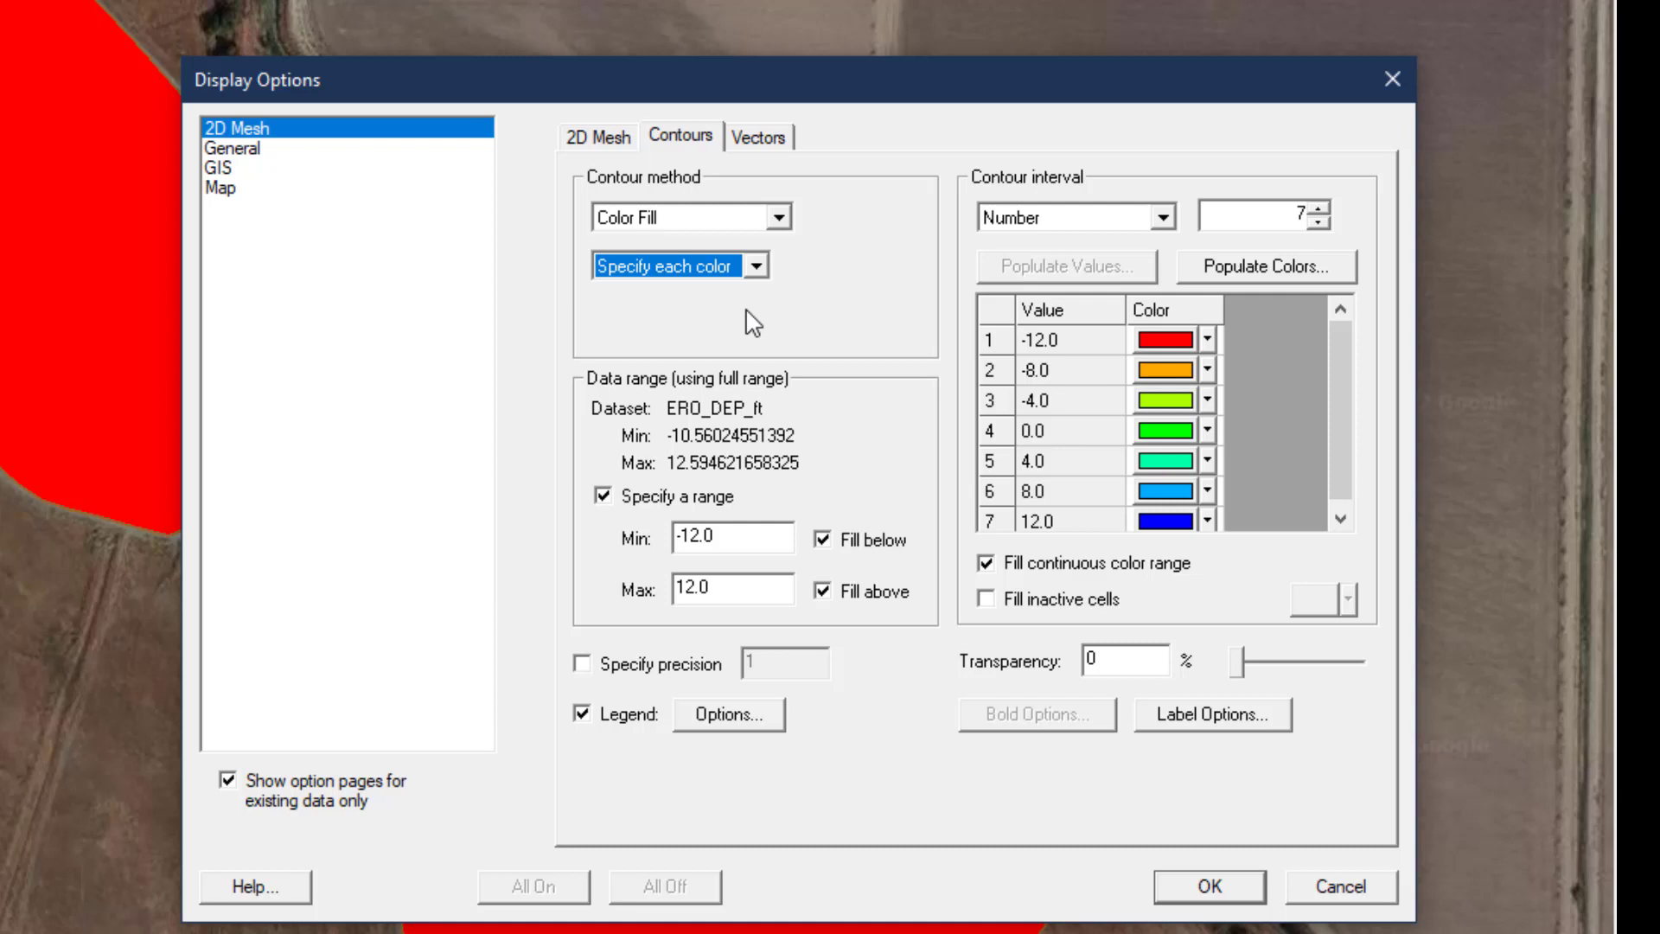
Color the 0.0, -4.0 and 4.0 contour levels white
left_click(1207, 429)
left_click(1339, 571)
left_click(1207, 401)
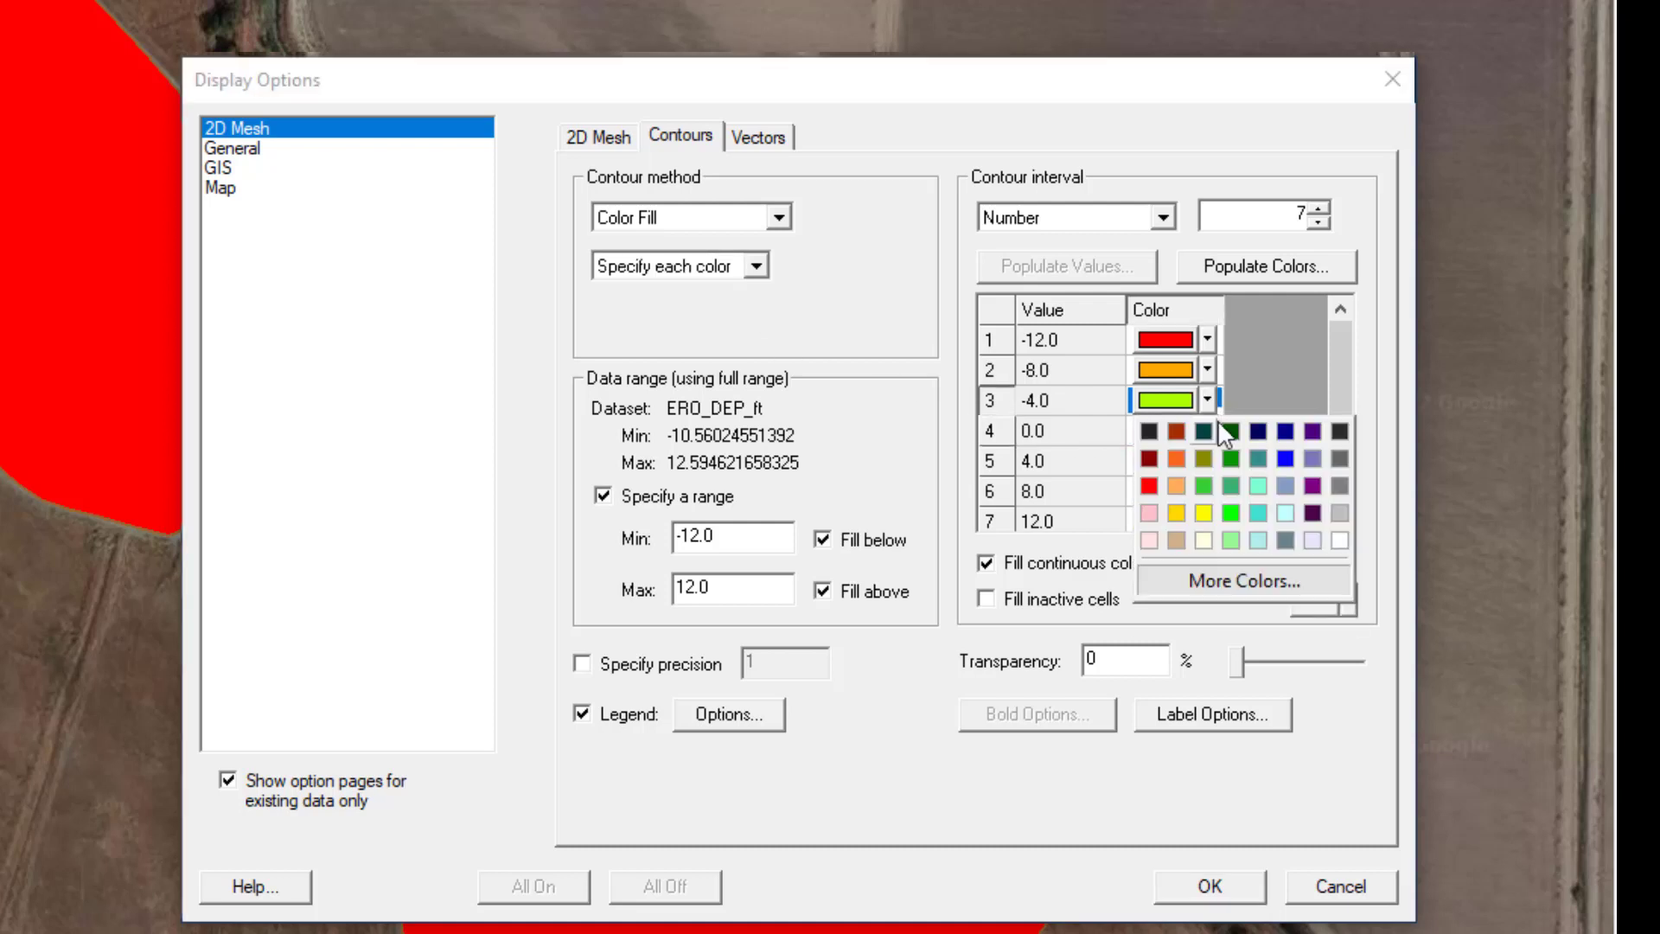
left_click(1339, 540)
left_click(1207, 460)
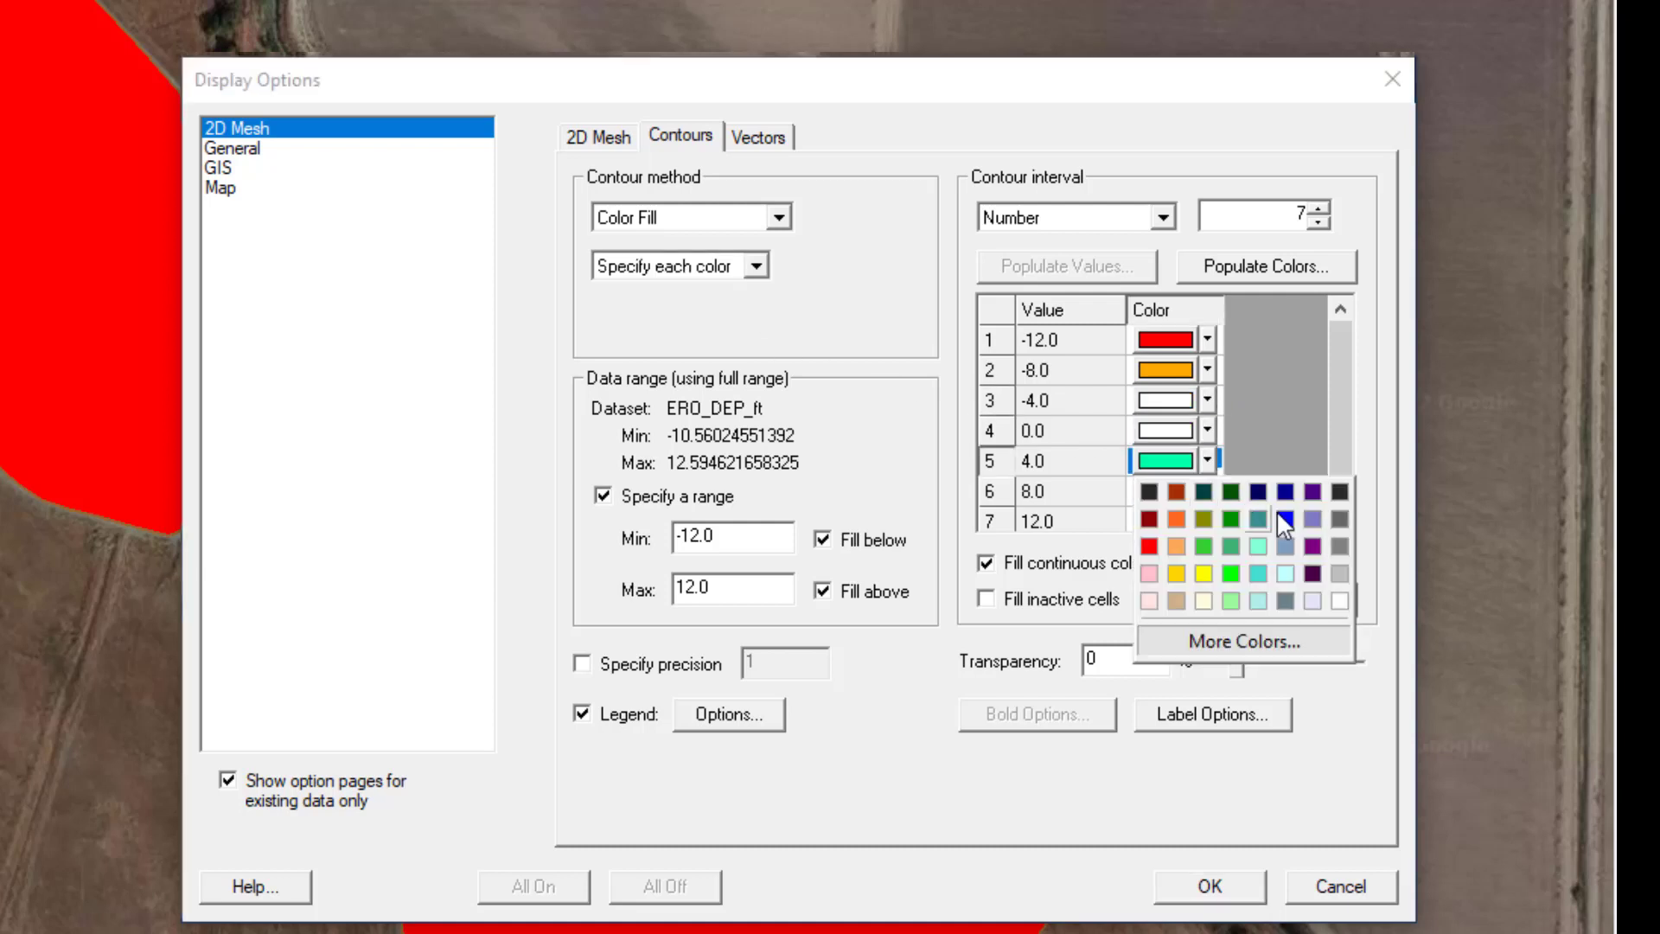
left_click(1340, 600)
Switch the contour interval to Specified Values and set levels 3 and 5 to -0.1 and 0.1
left_click(1163, 217)
left_click(1132, 270)
left_click(1089, 406)
type("-0.1")
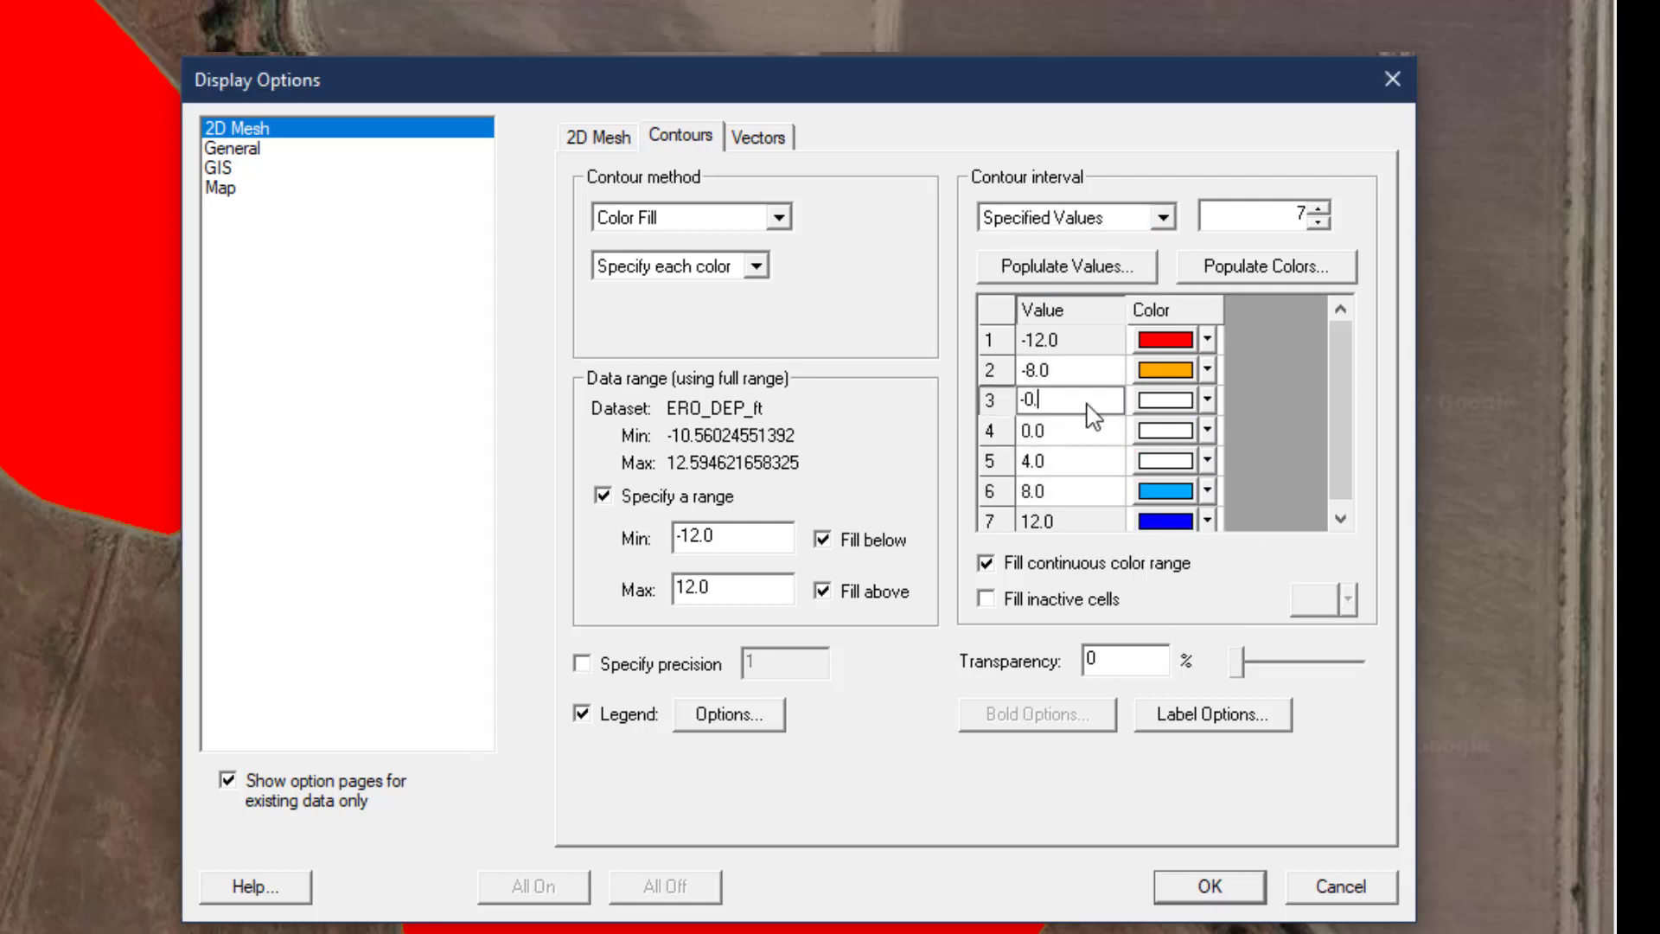
left_click(1080, 468)
type("0.1")
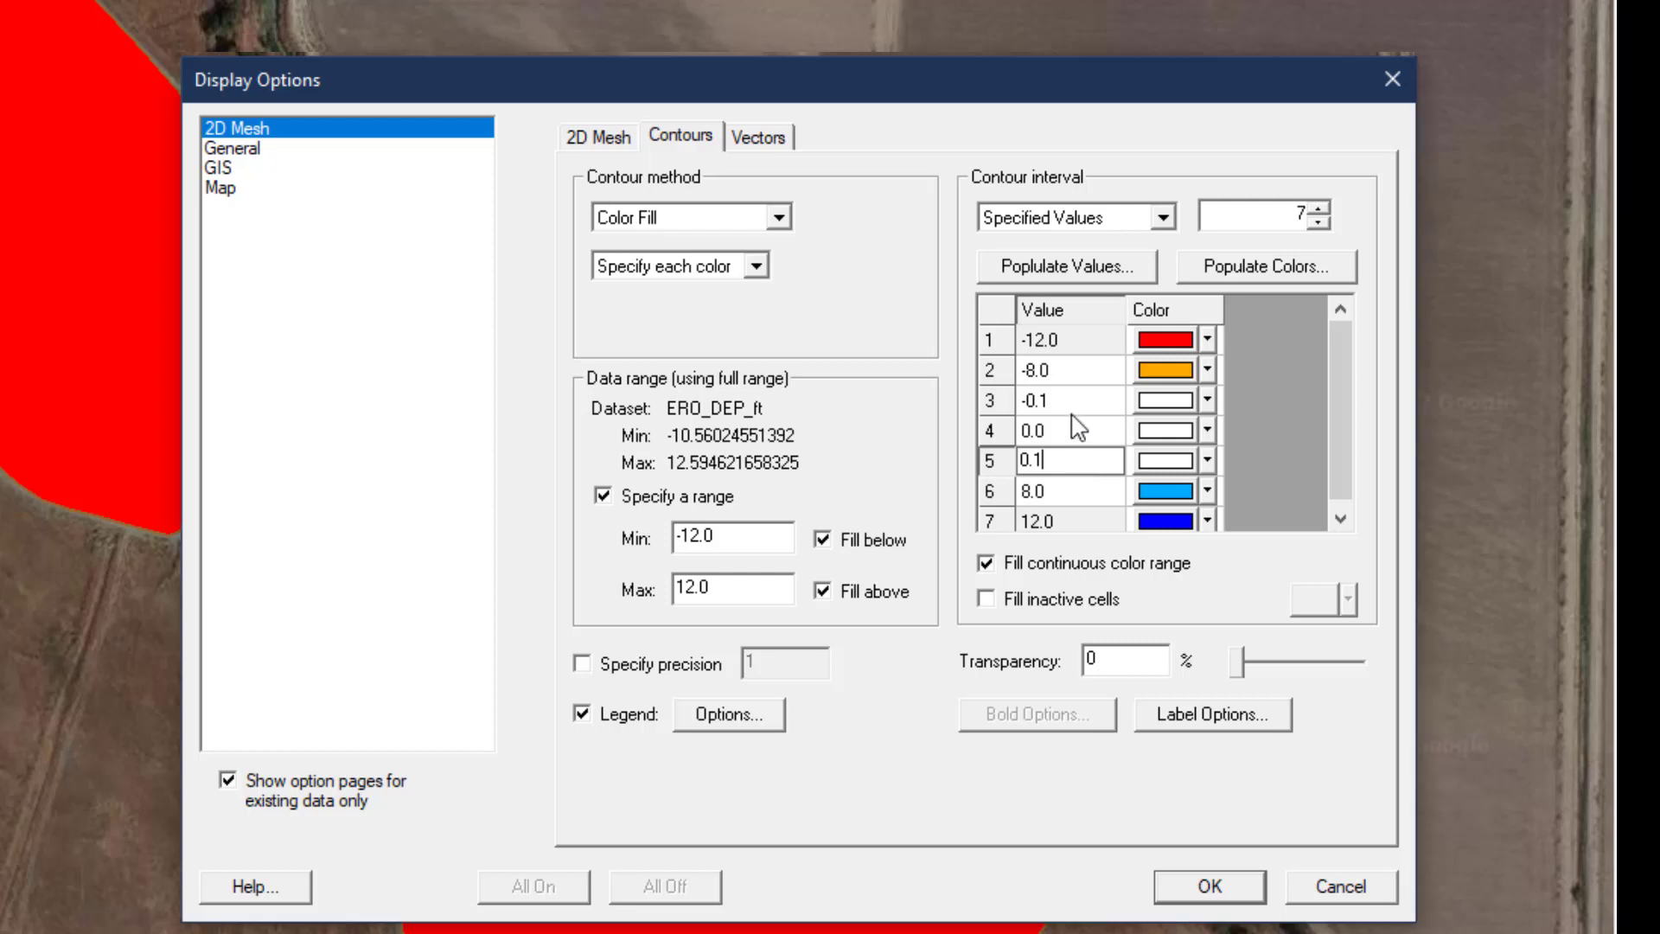
Set contour levels 2 and 6 to -1.0 and 1.0, and apply the display options
left_click(1066, 375)
type("-1.0")
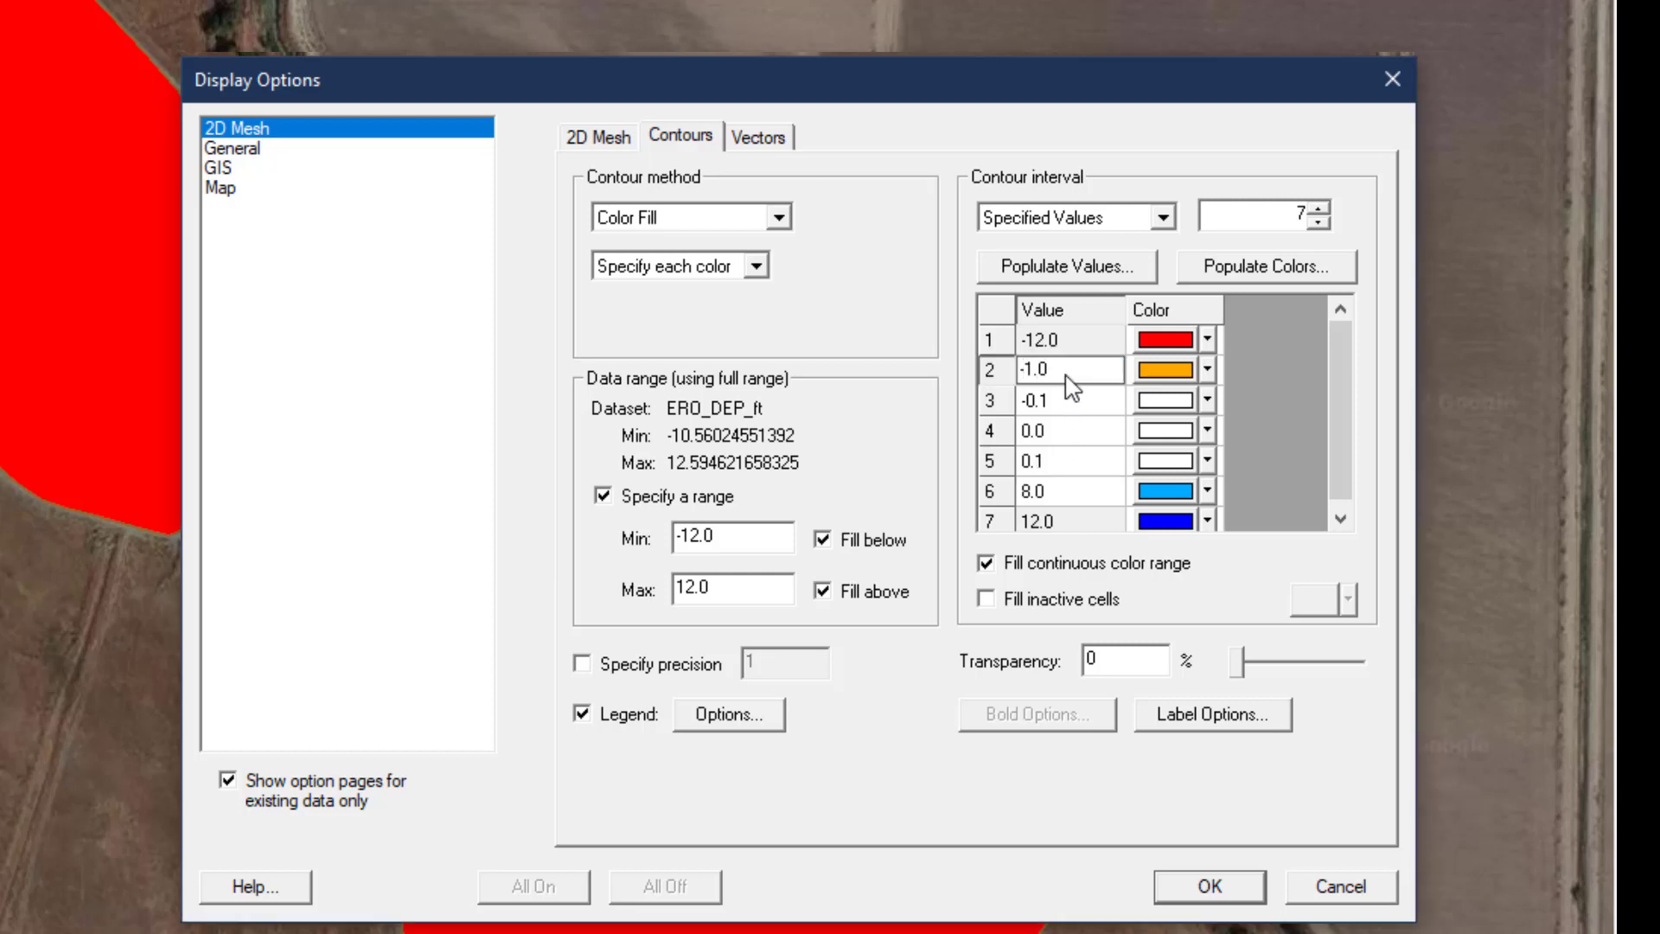
left_click(1053, 493)
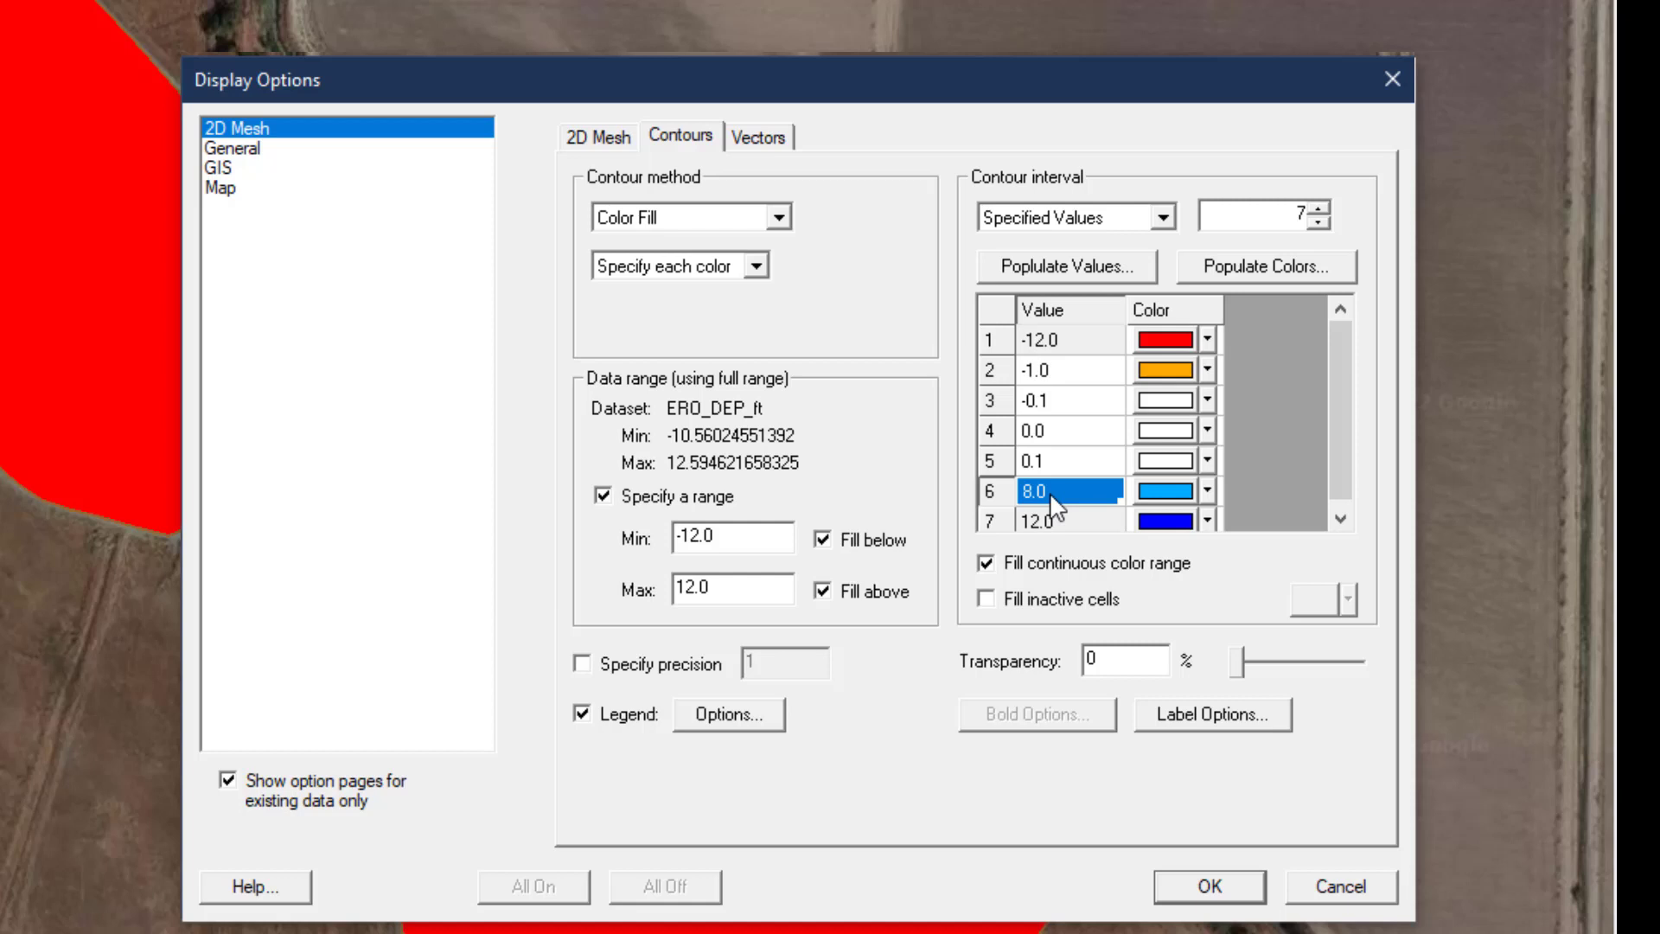
type("1.0")
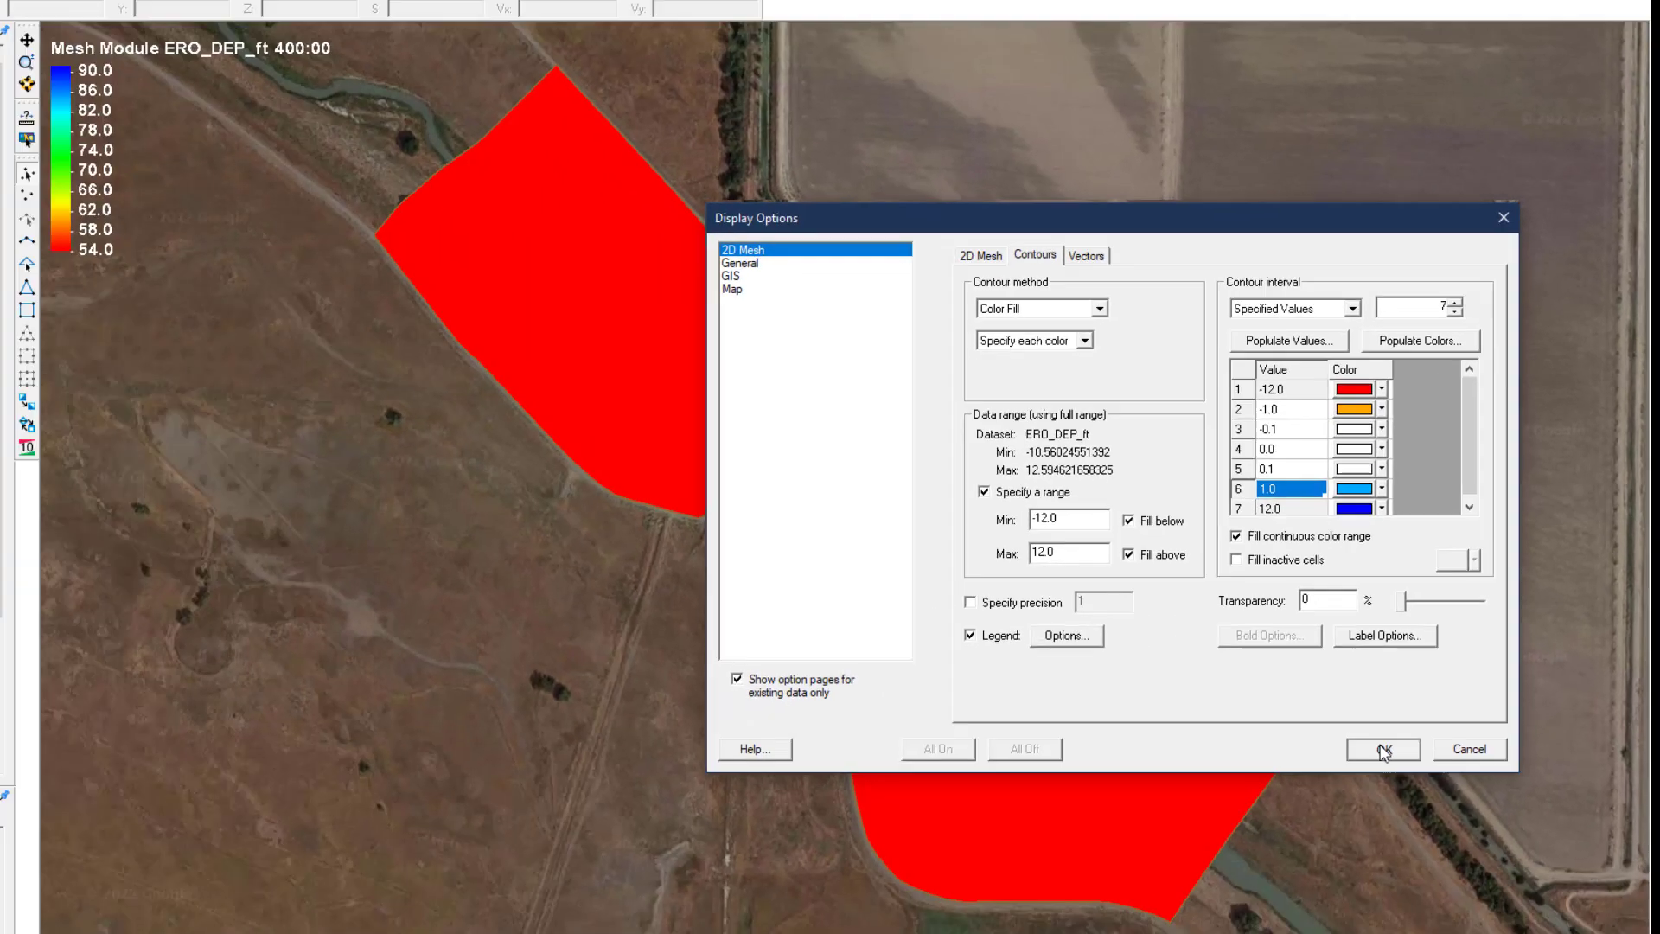
left_click(1210, 886)
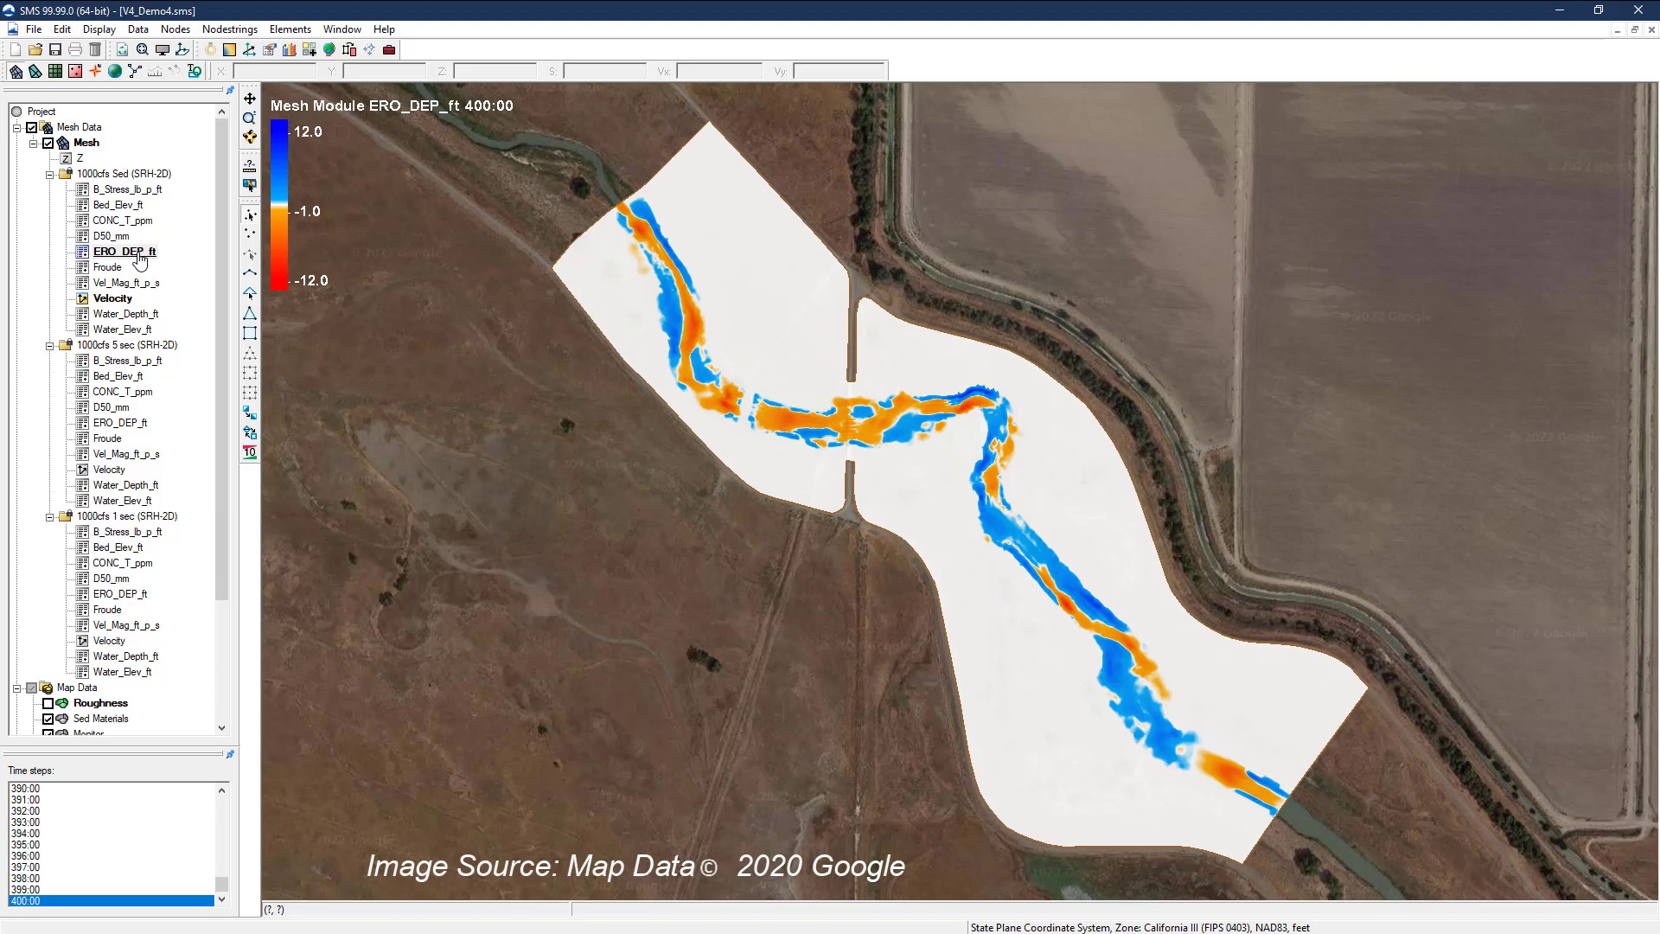
Display the ERO_DEP_ft dataset of the 1000cfs 5 sec and 1000cfs 1 sec solutions in turn to compare them
left_click(121, 423)
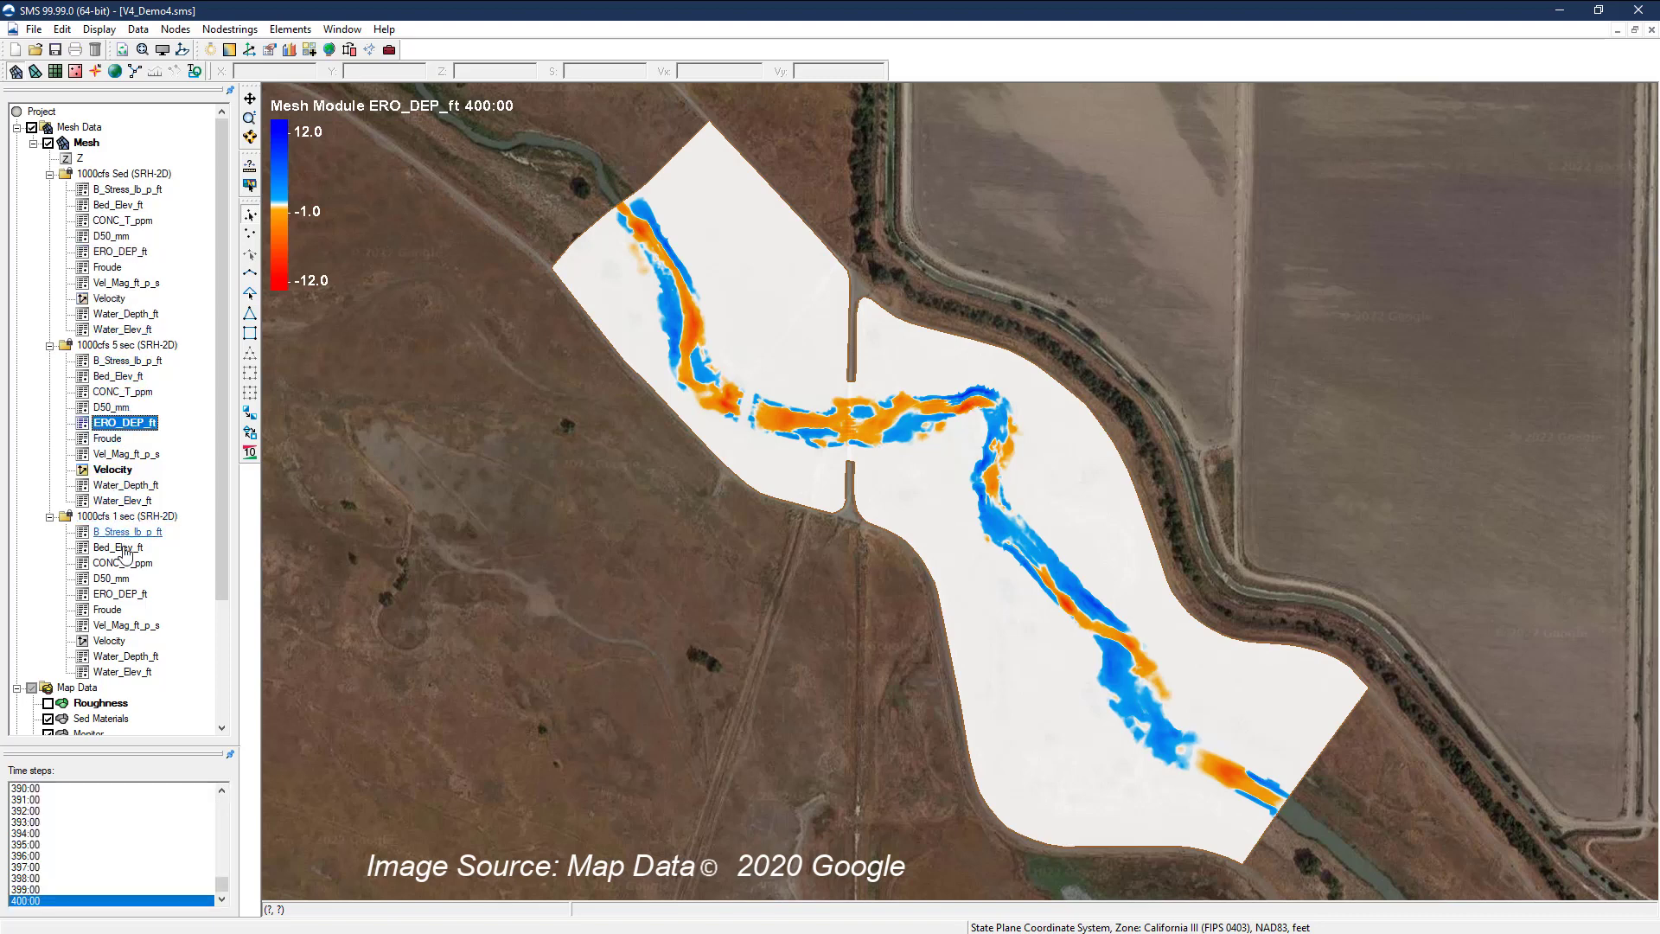
left_click(128, 595)
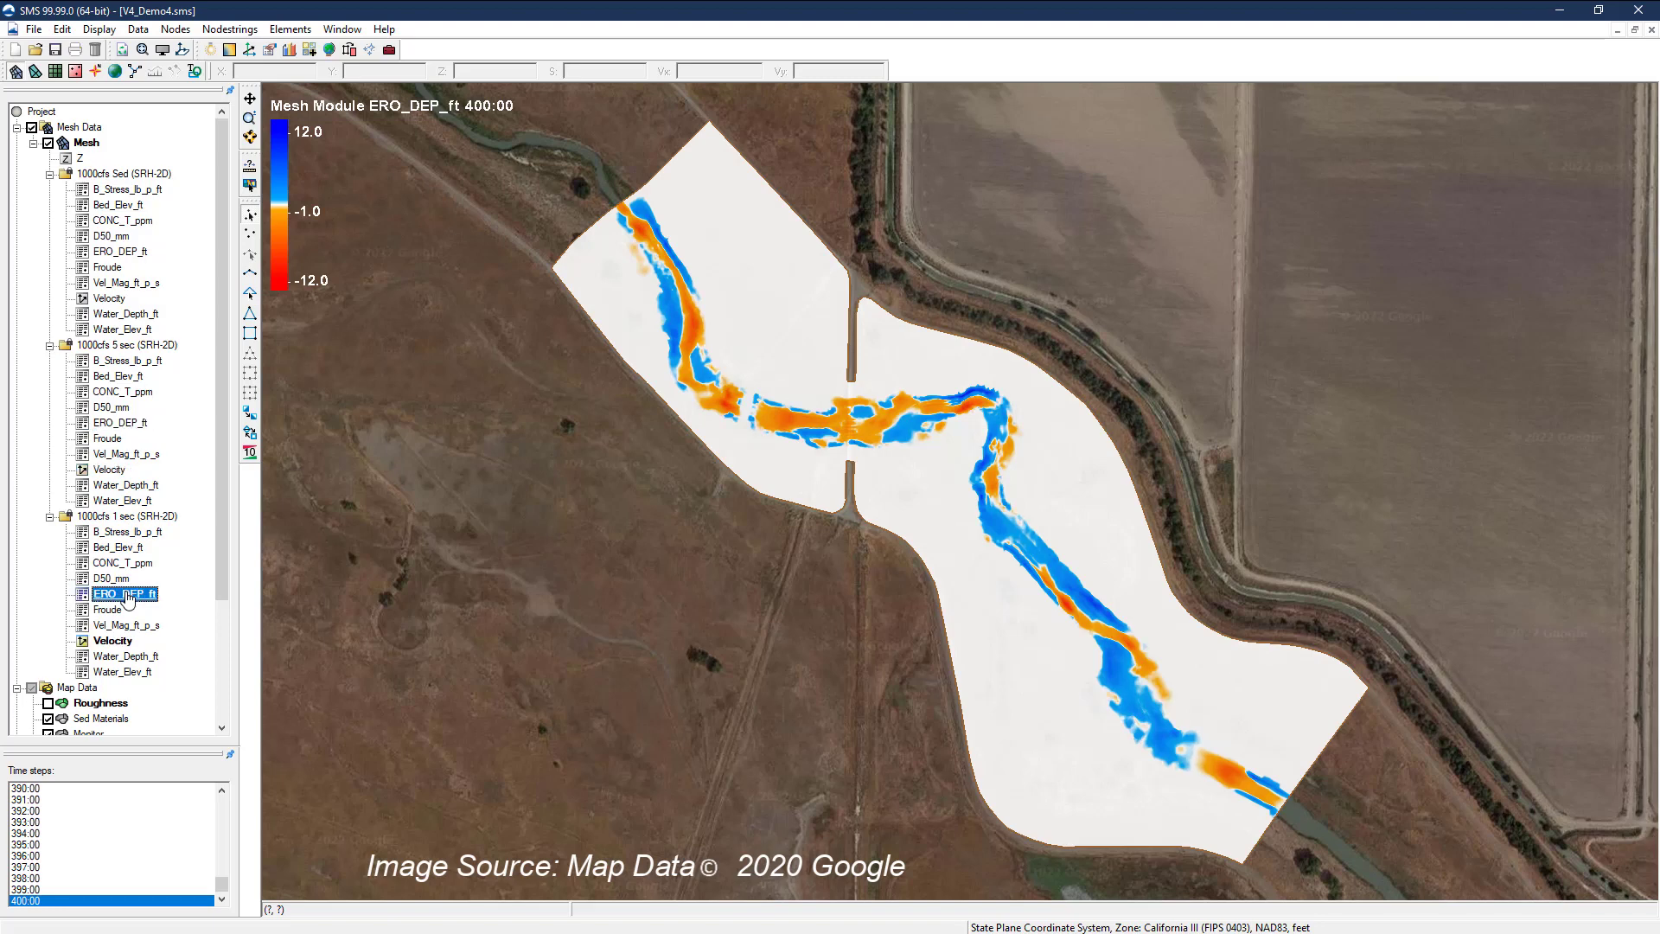
Set up a dataset comparison with Bed_Elev_ft of 1000cfs Sed as the base and Bed_Elev_ft of 1000cfs 5 sec as the alternate
left_click(140, 33)
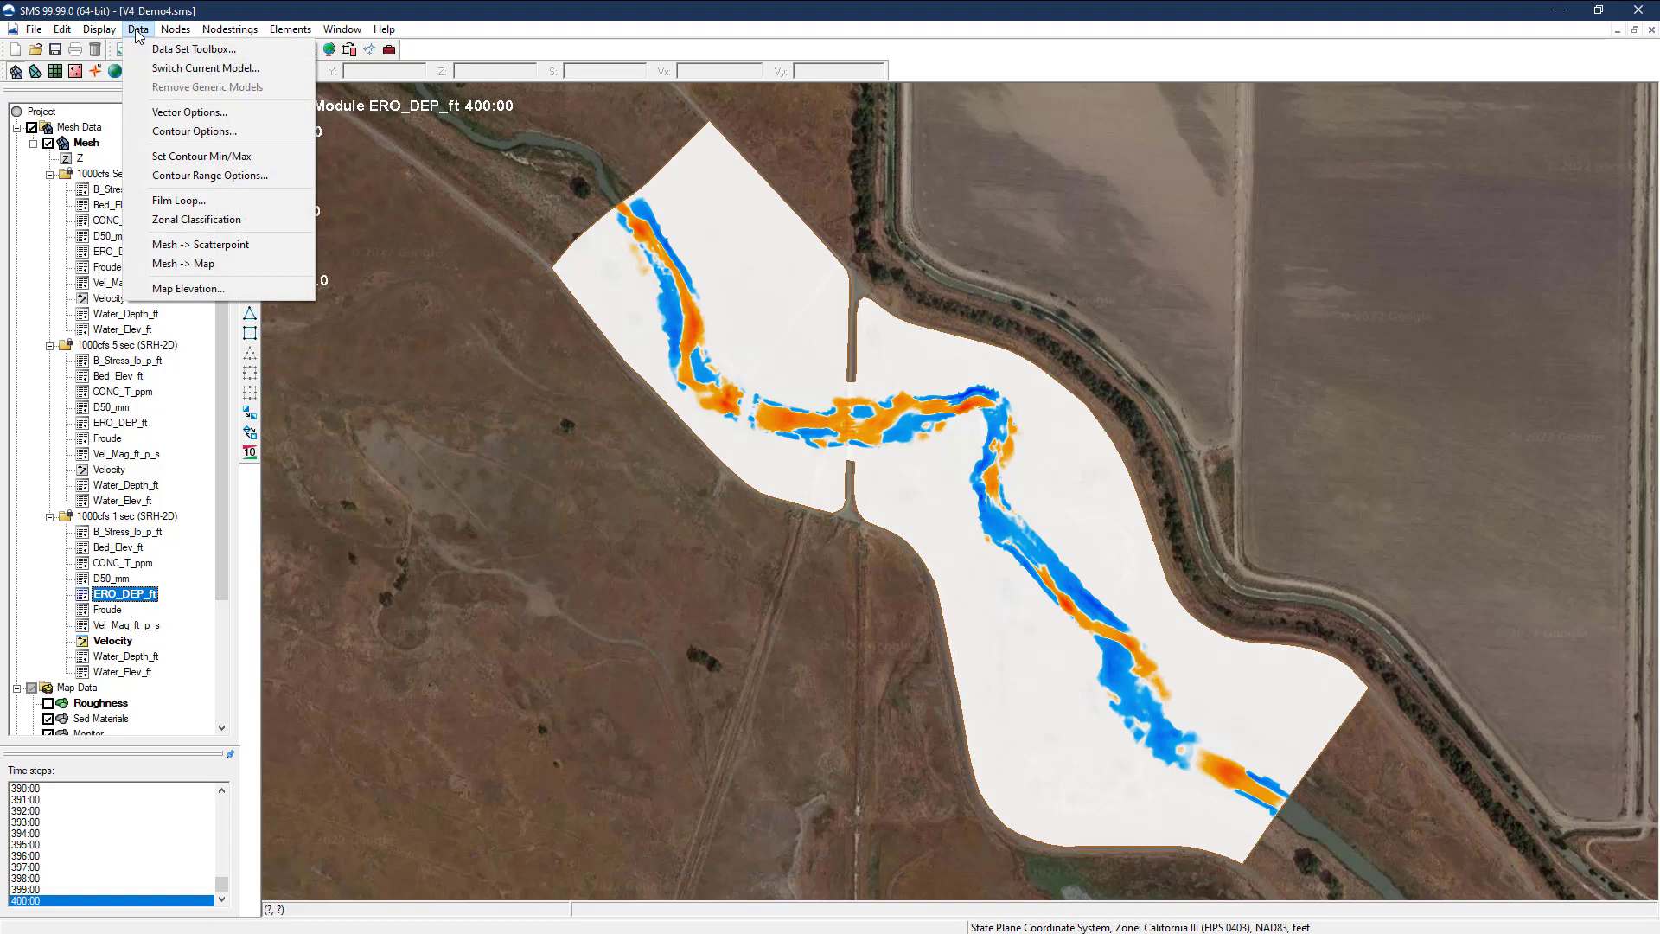
left_click(178, 49)
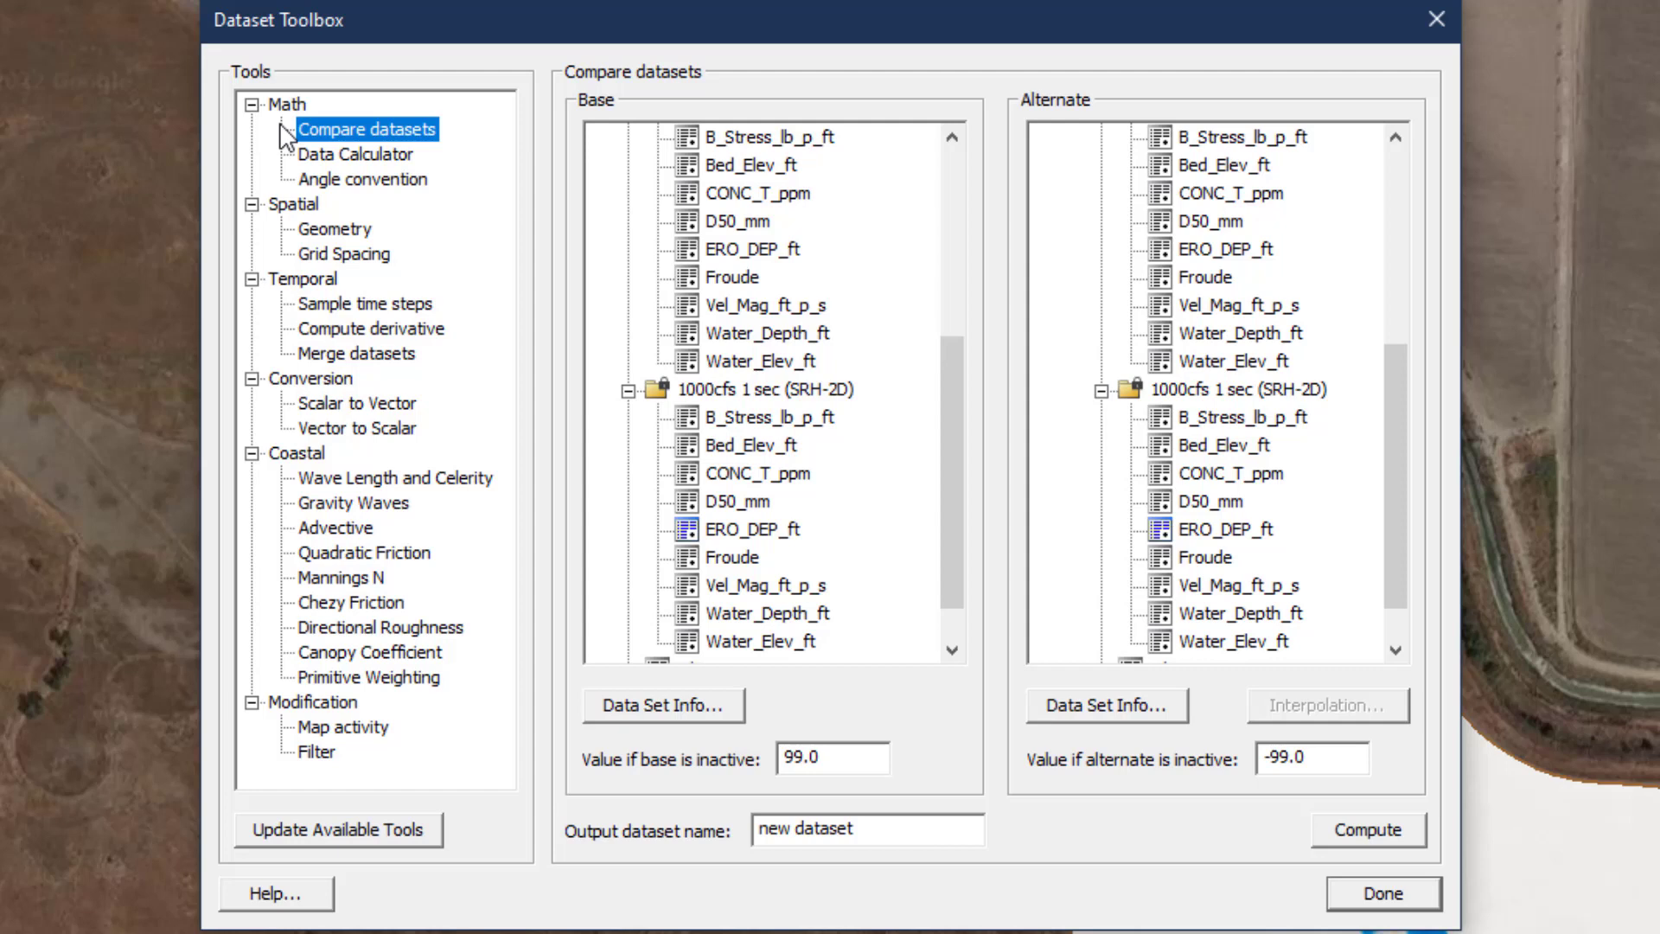
left_click_drag(950, 406, 970, 180)
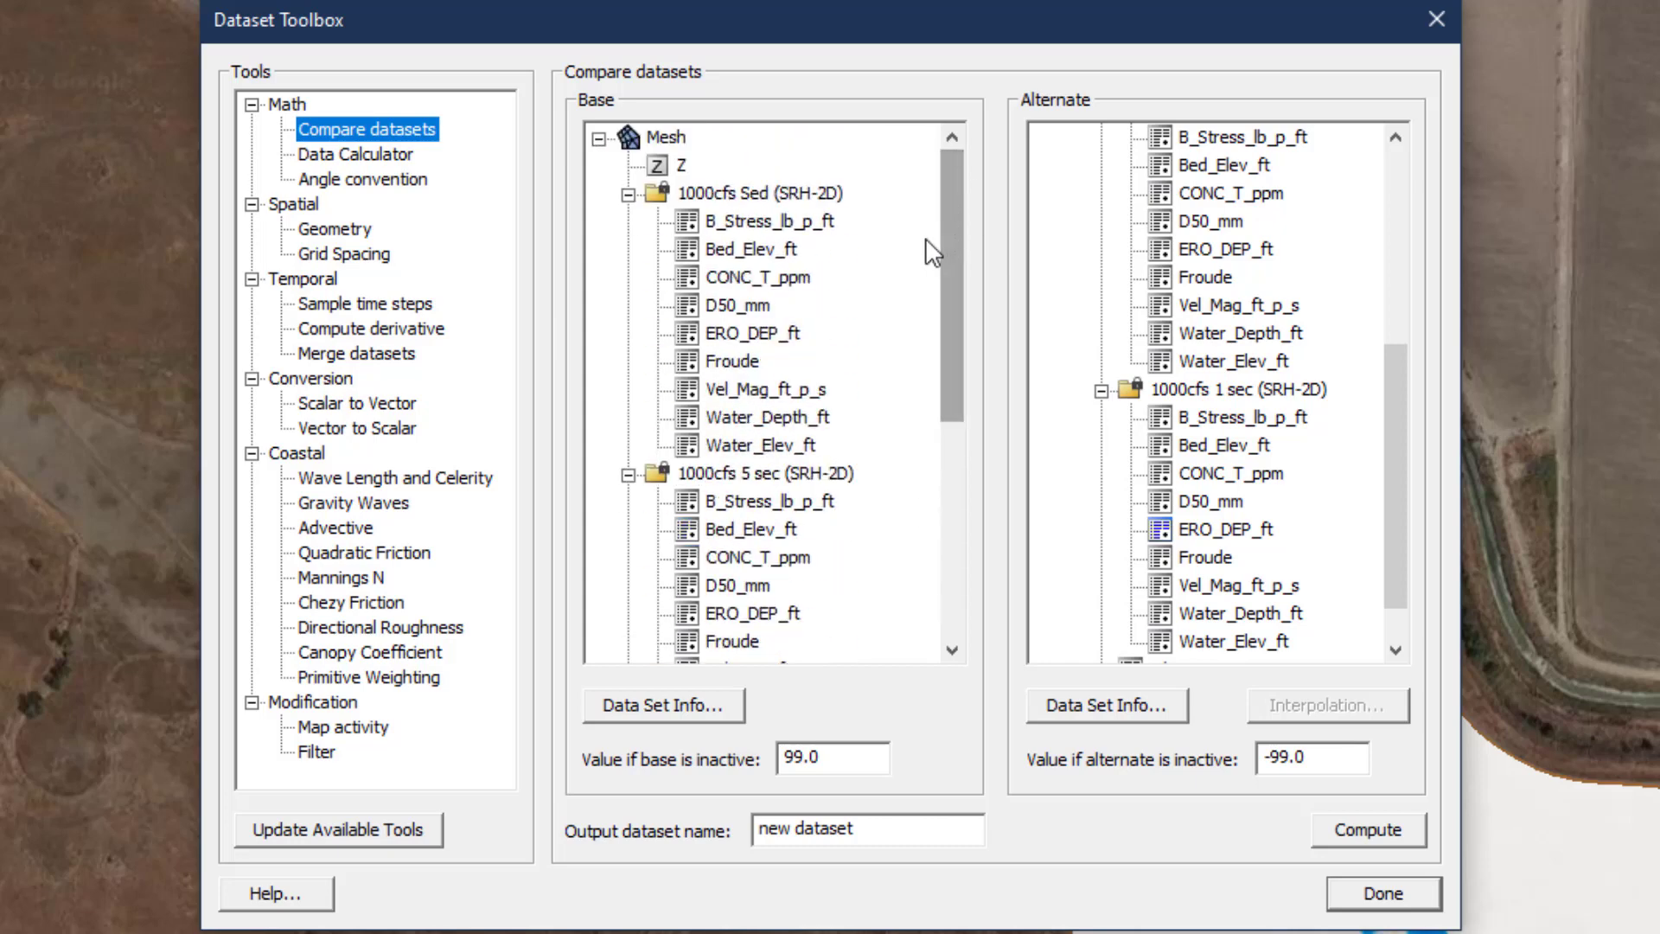
left_click(774, 251)
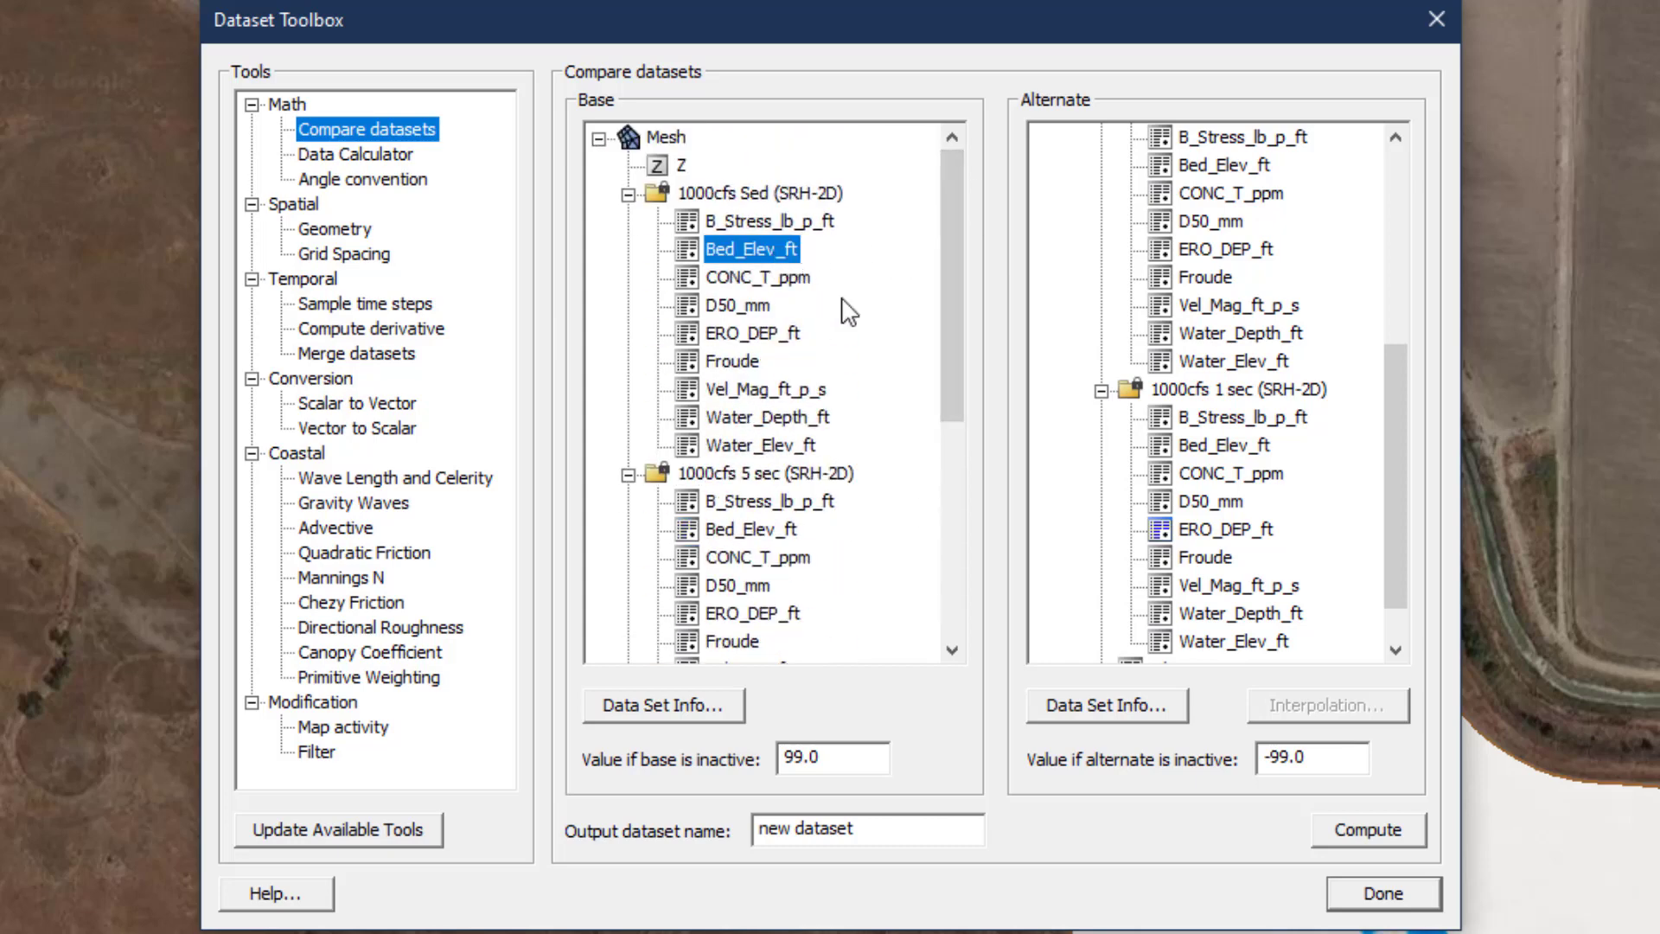
left_click_drag(1381, 435, 1391, 231)
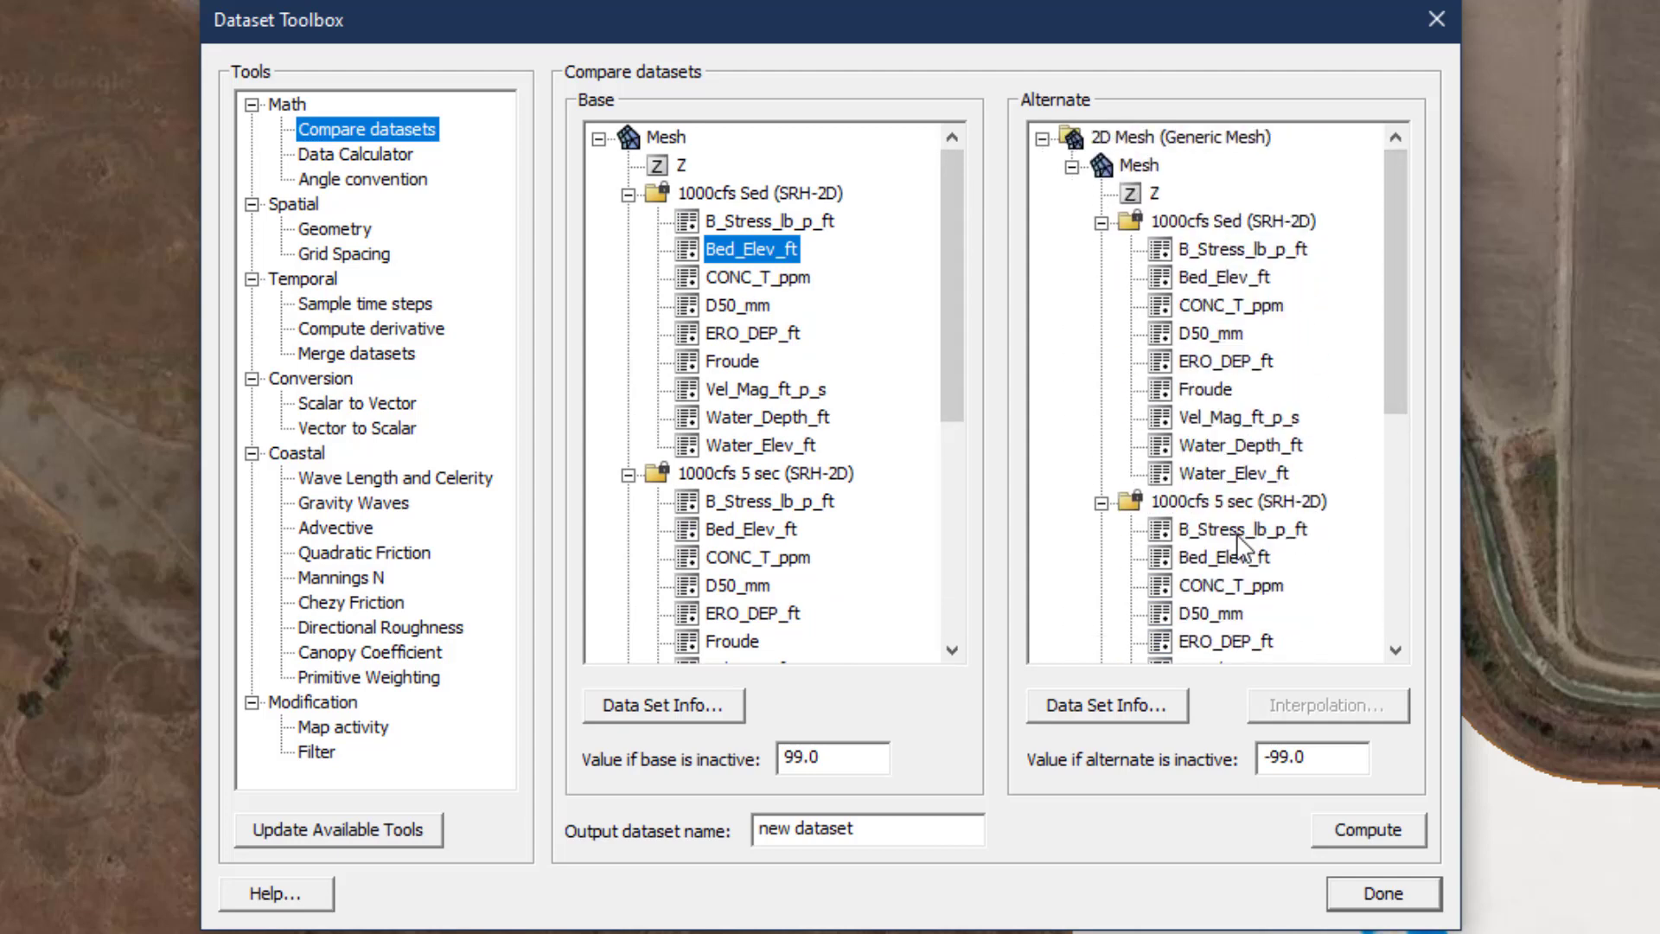
left_click(1219, 560)
Name the output dataset "Base - 5 sec" and compute the comparison
left_click_drag(864, 830, 744, 828)
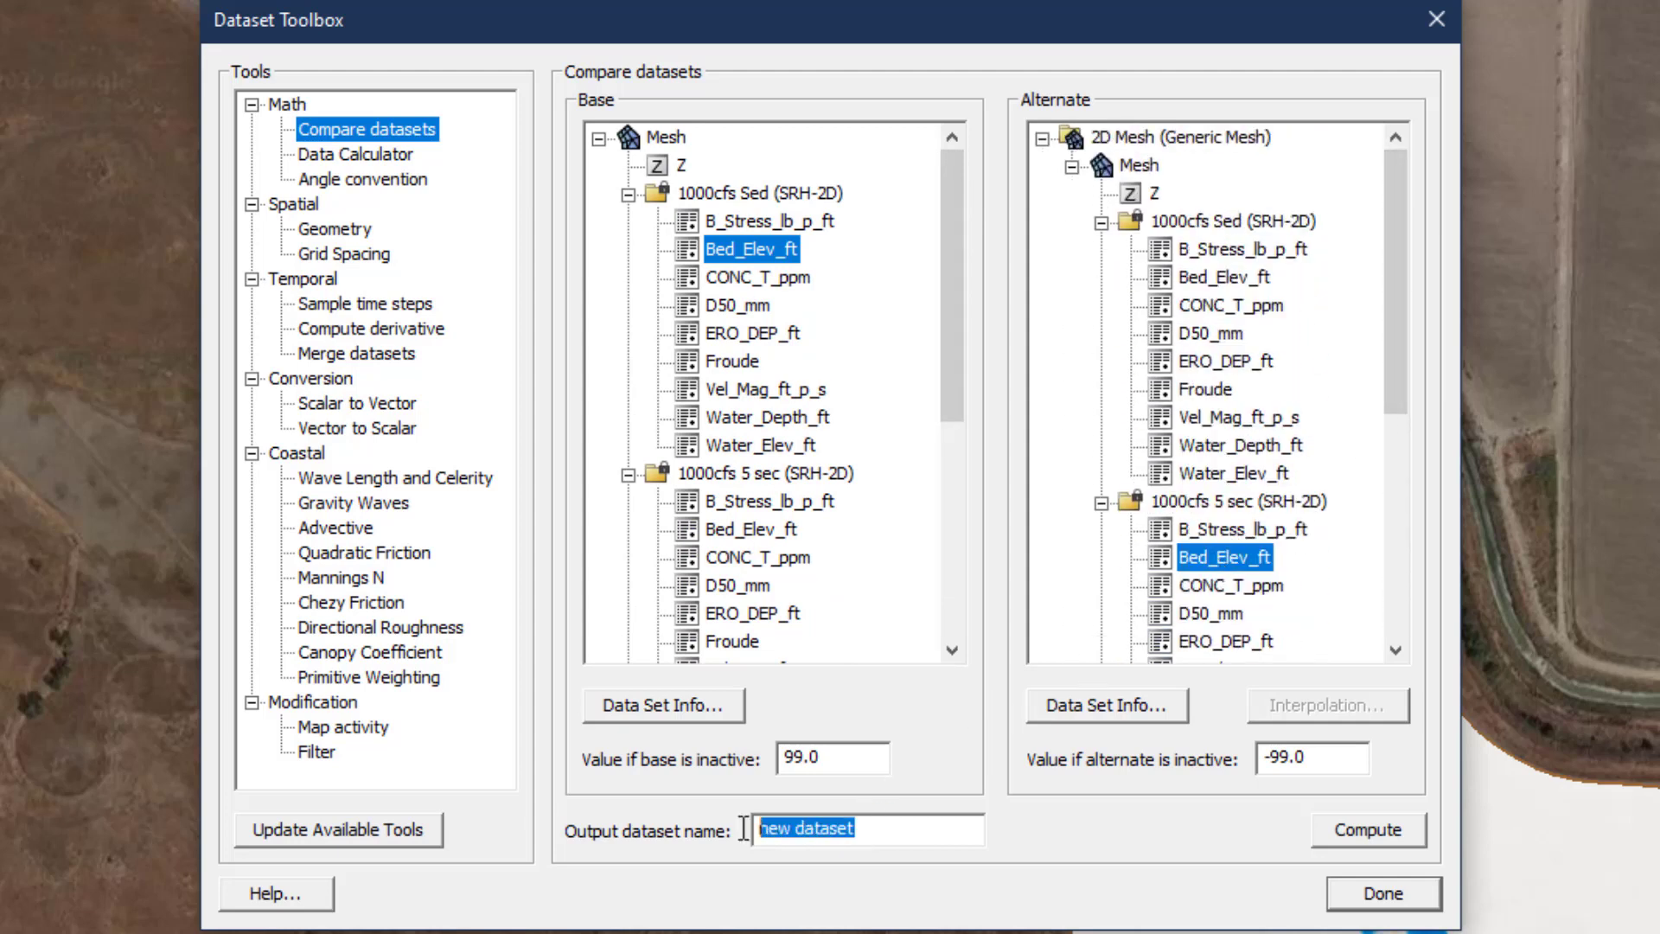
type("Base")
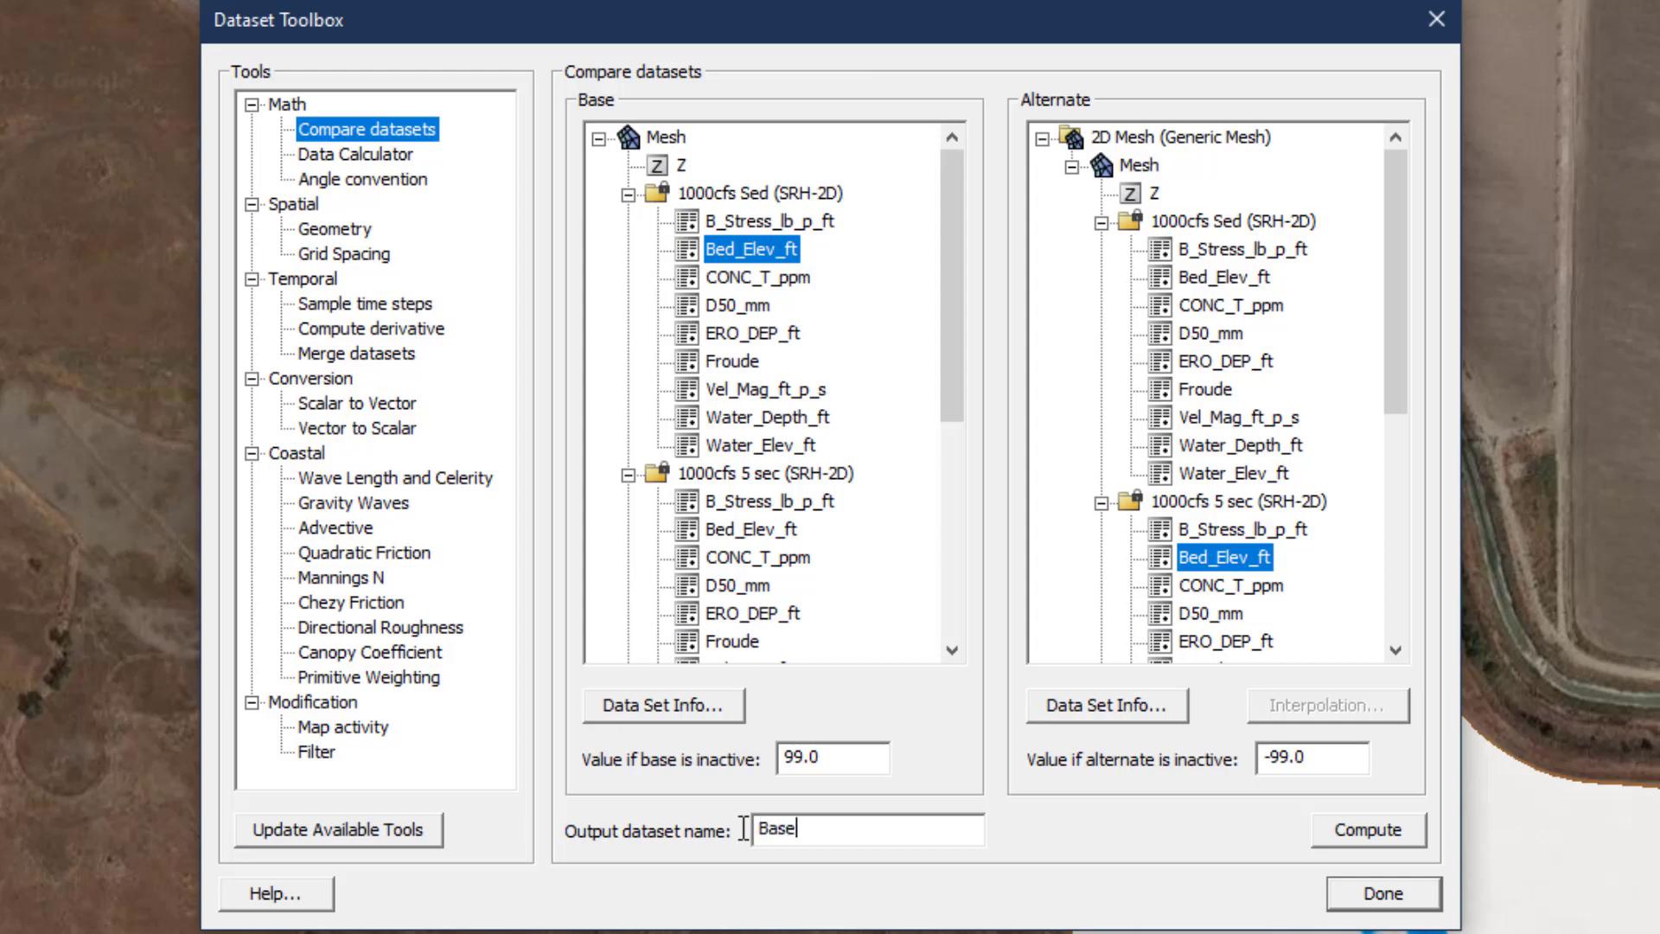
type(" - 5 sec")
left_click(1371, 829)
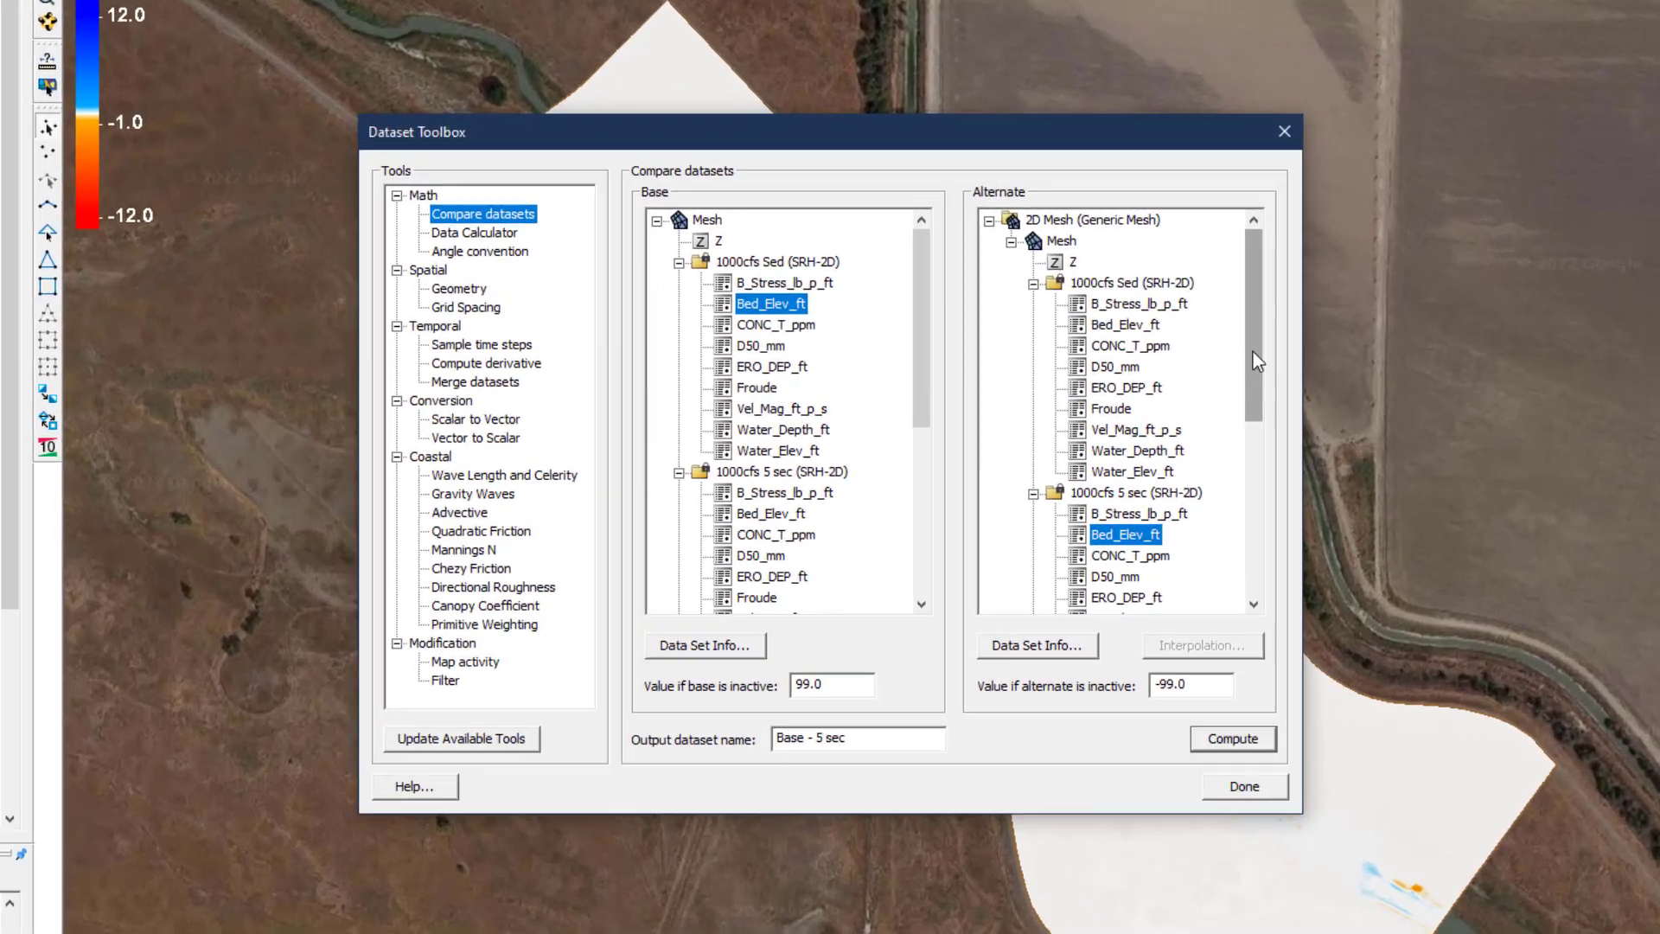
Compute a second comparison named "Base - 1 sec" using Bed_Elev_ft of 1000cfs 1 sec as the alternate, and close the Dataset Toolbox
left_click_drag(1143, 384, 1142, 445)
left_click_drag(1392, 429, 1394, 520)
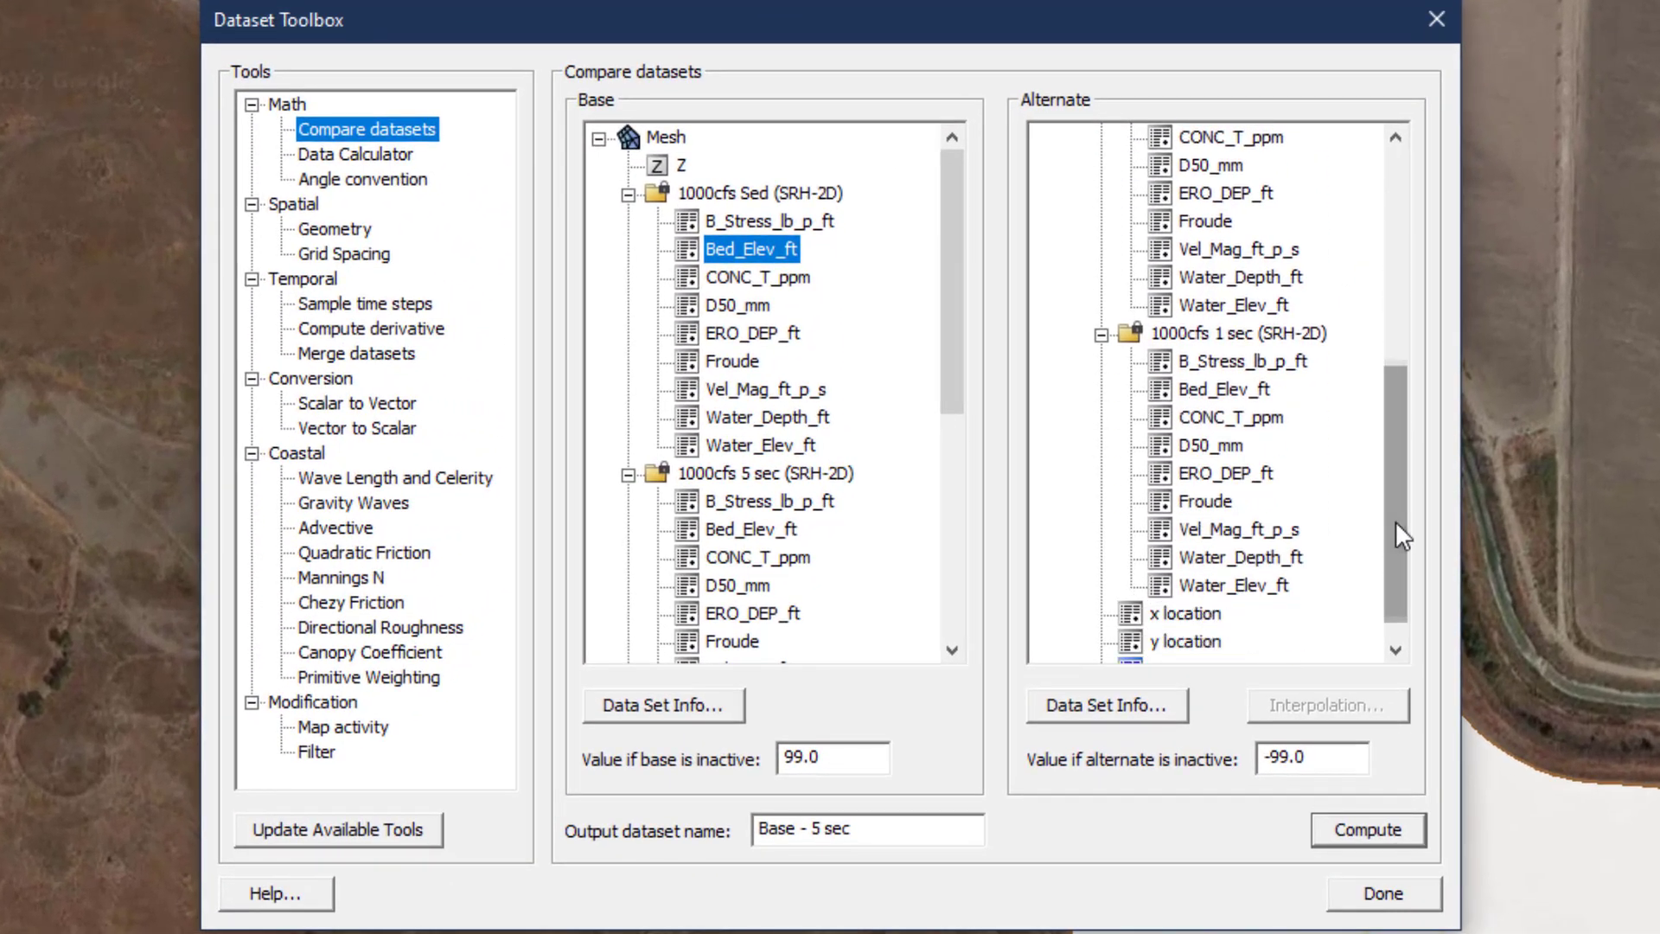
left_click(1238, 391)
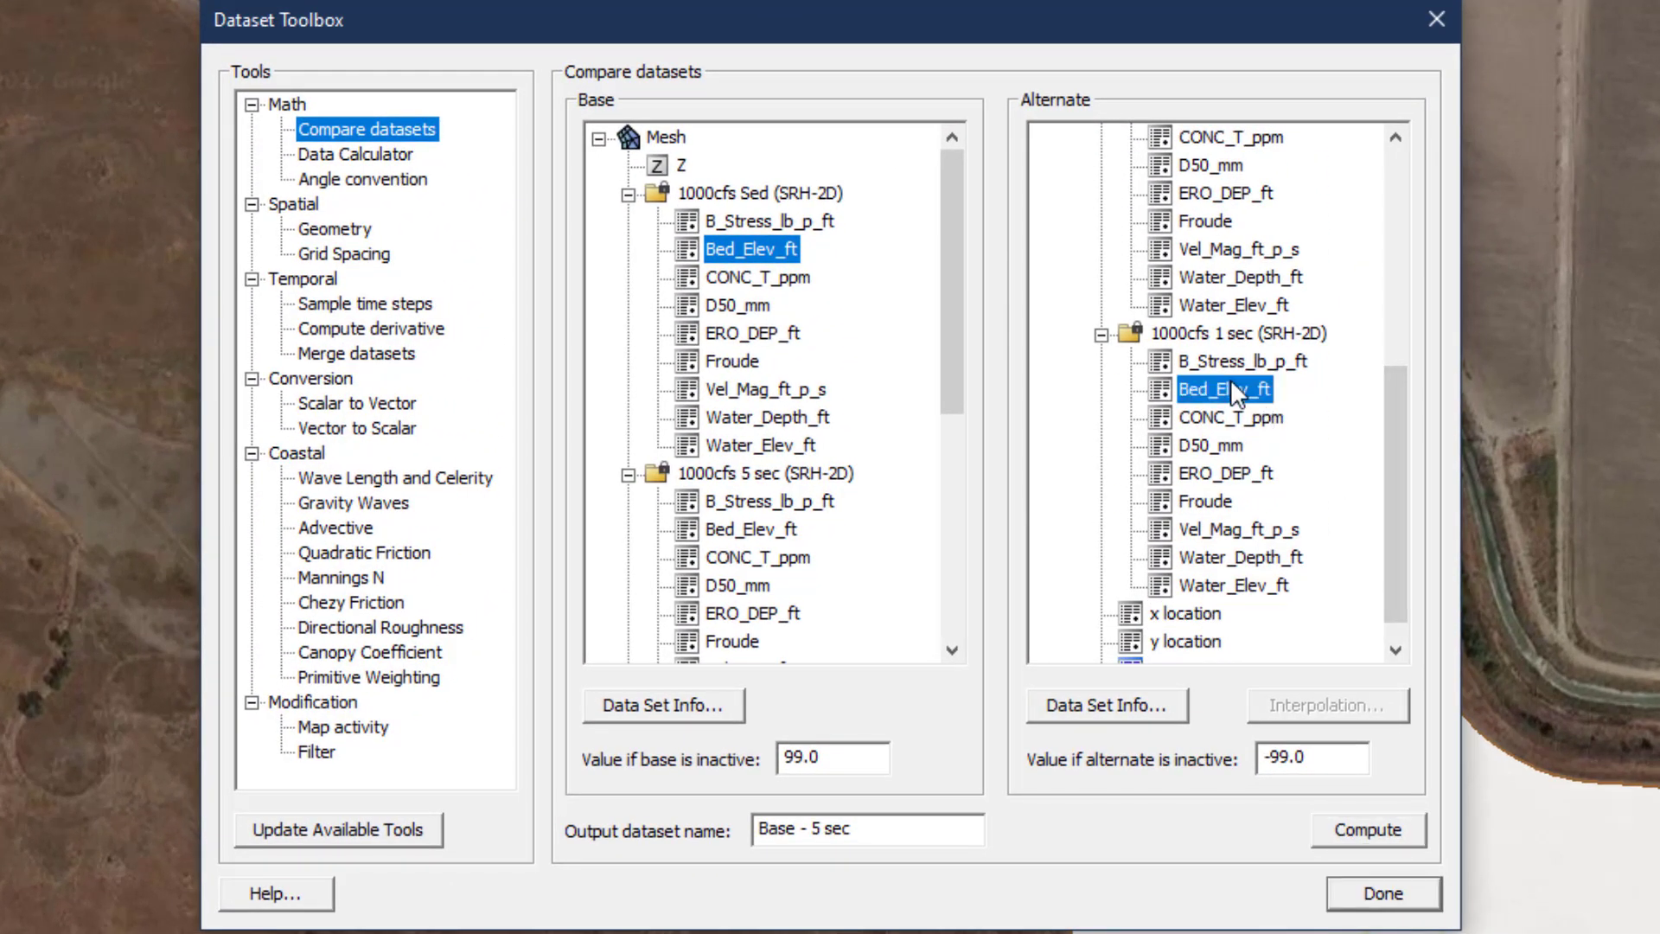
left_click(822, 832)
key("BackSpace")
type("1")
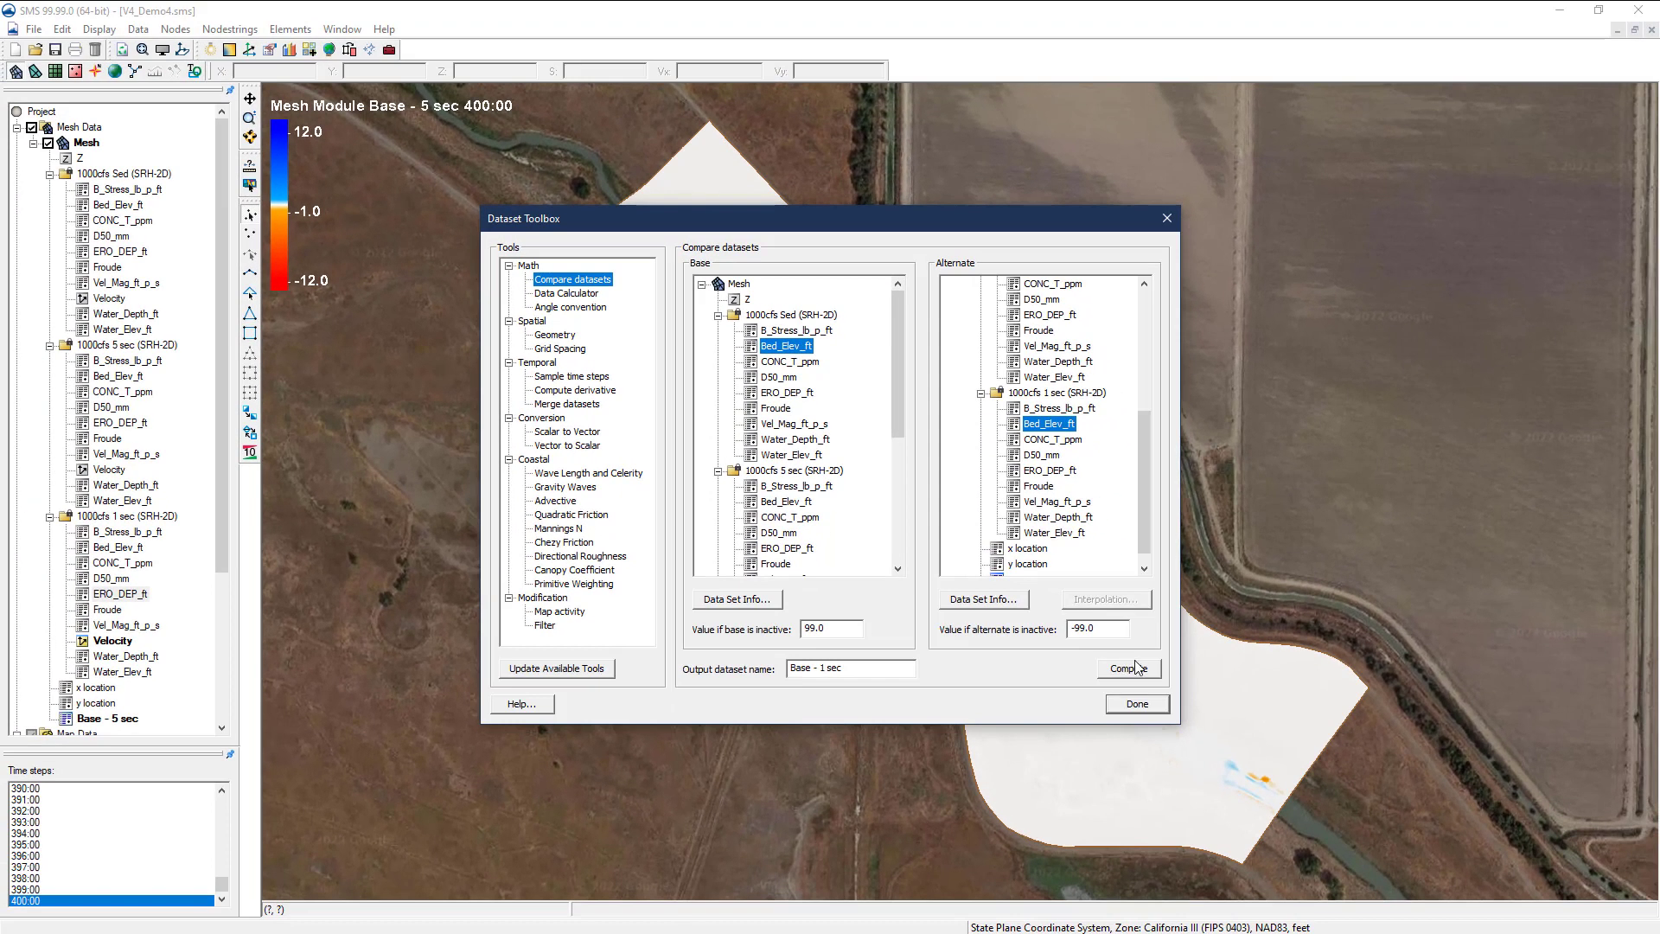
left_click(1134, 675)
left_click(1137, 705)
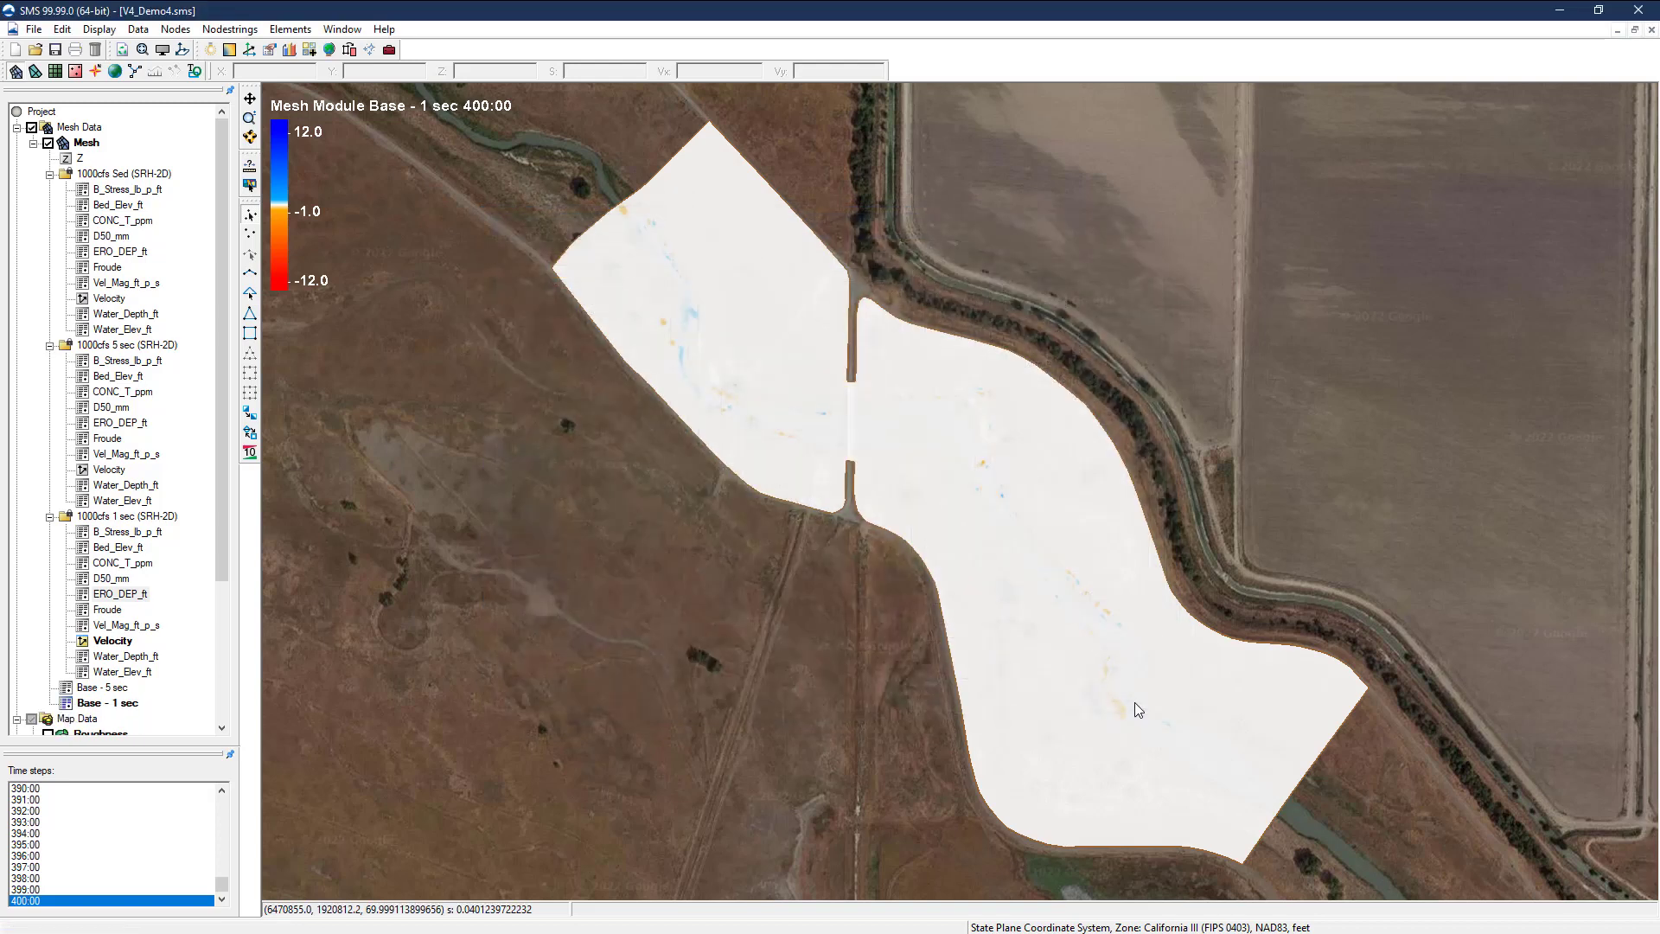
Display Base - 1 sec and the ERO_DEP_ft dataset of 1000cfs Sed in turn to compare them over the whole mesh
left_click(124, 705)
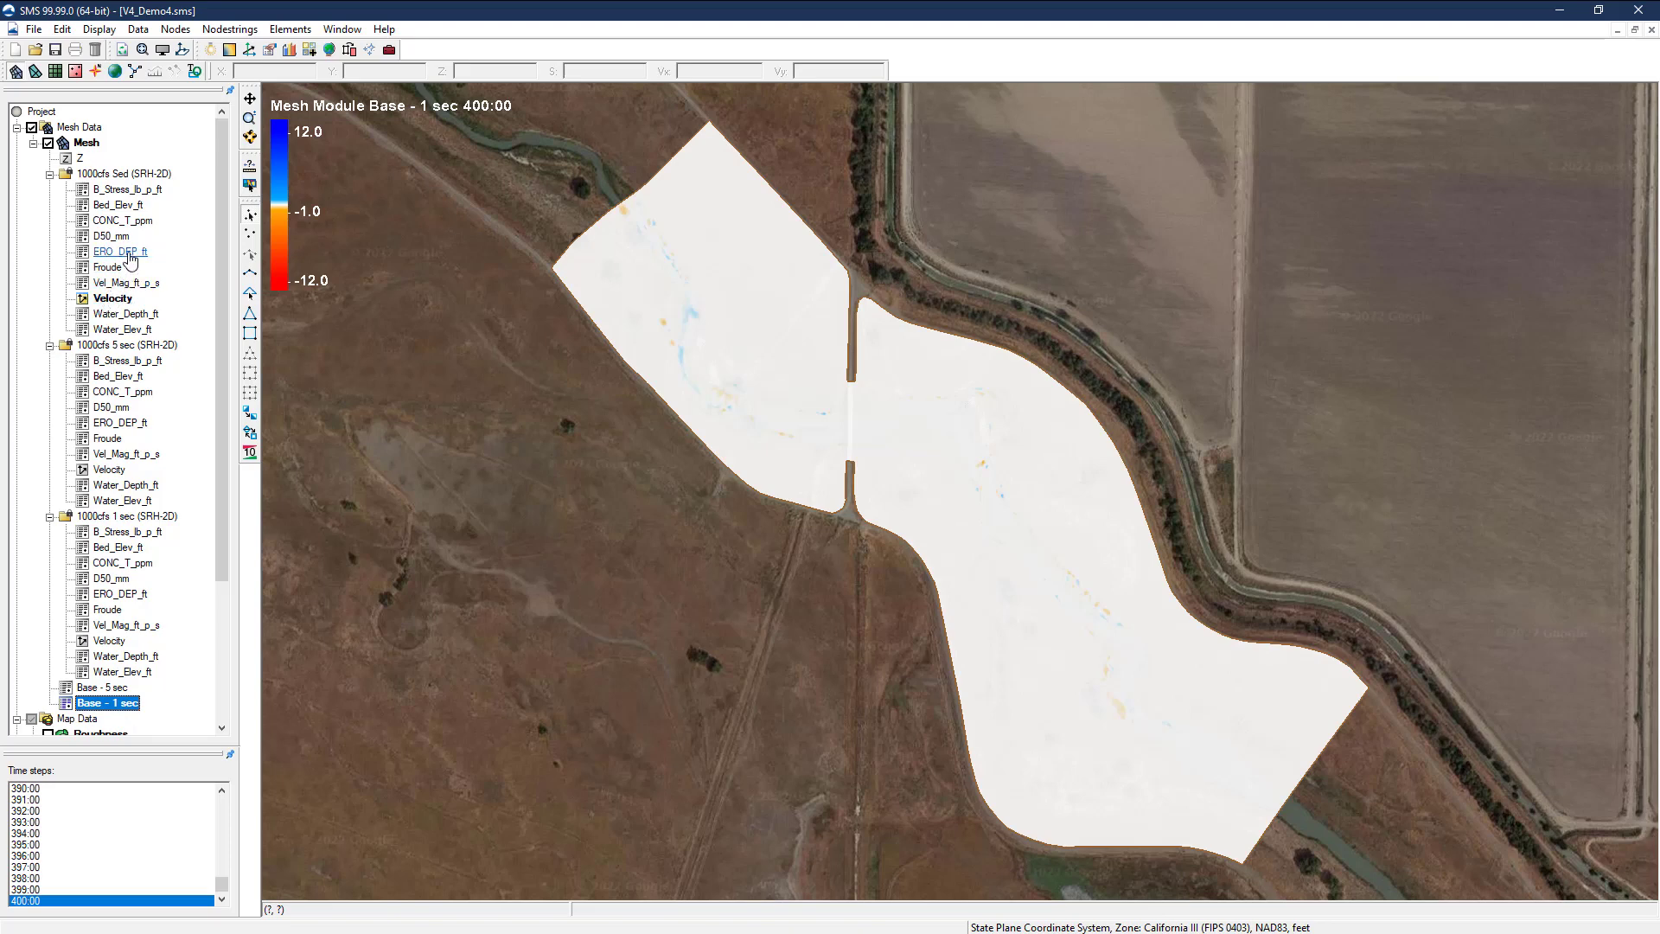
left_click(128, 253)
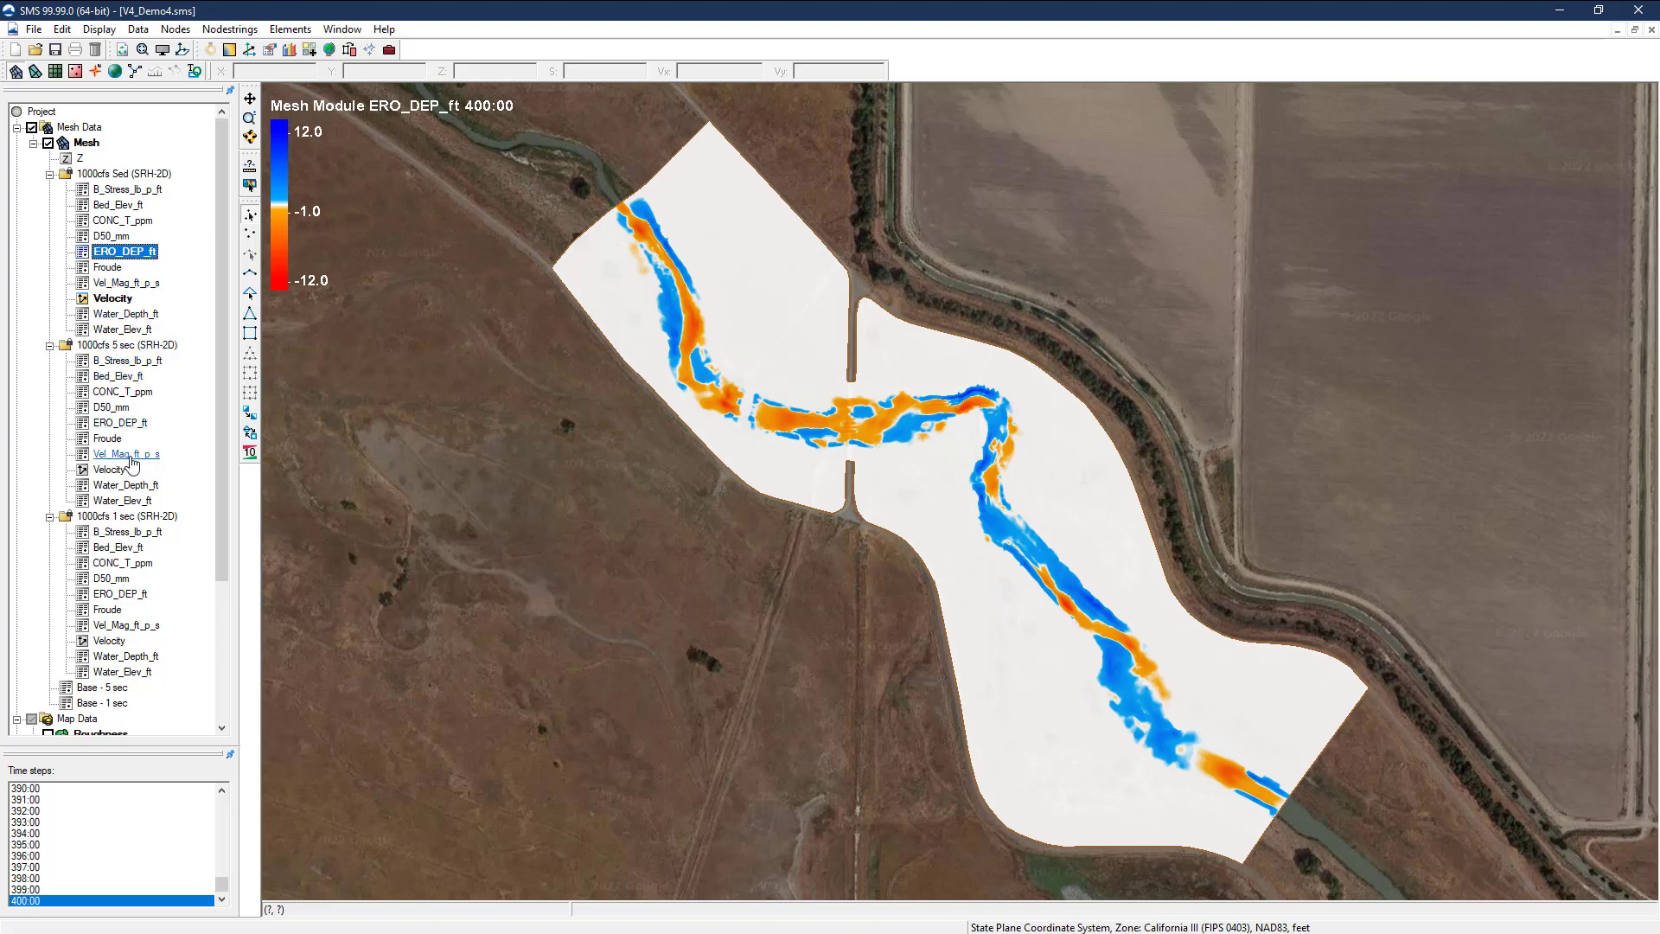
left_click(116, 707)
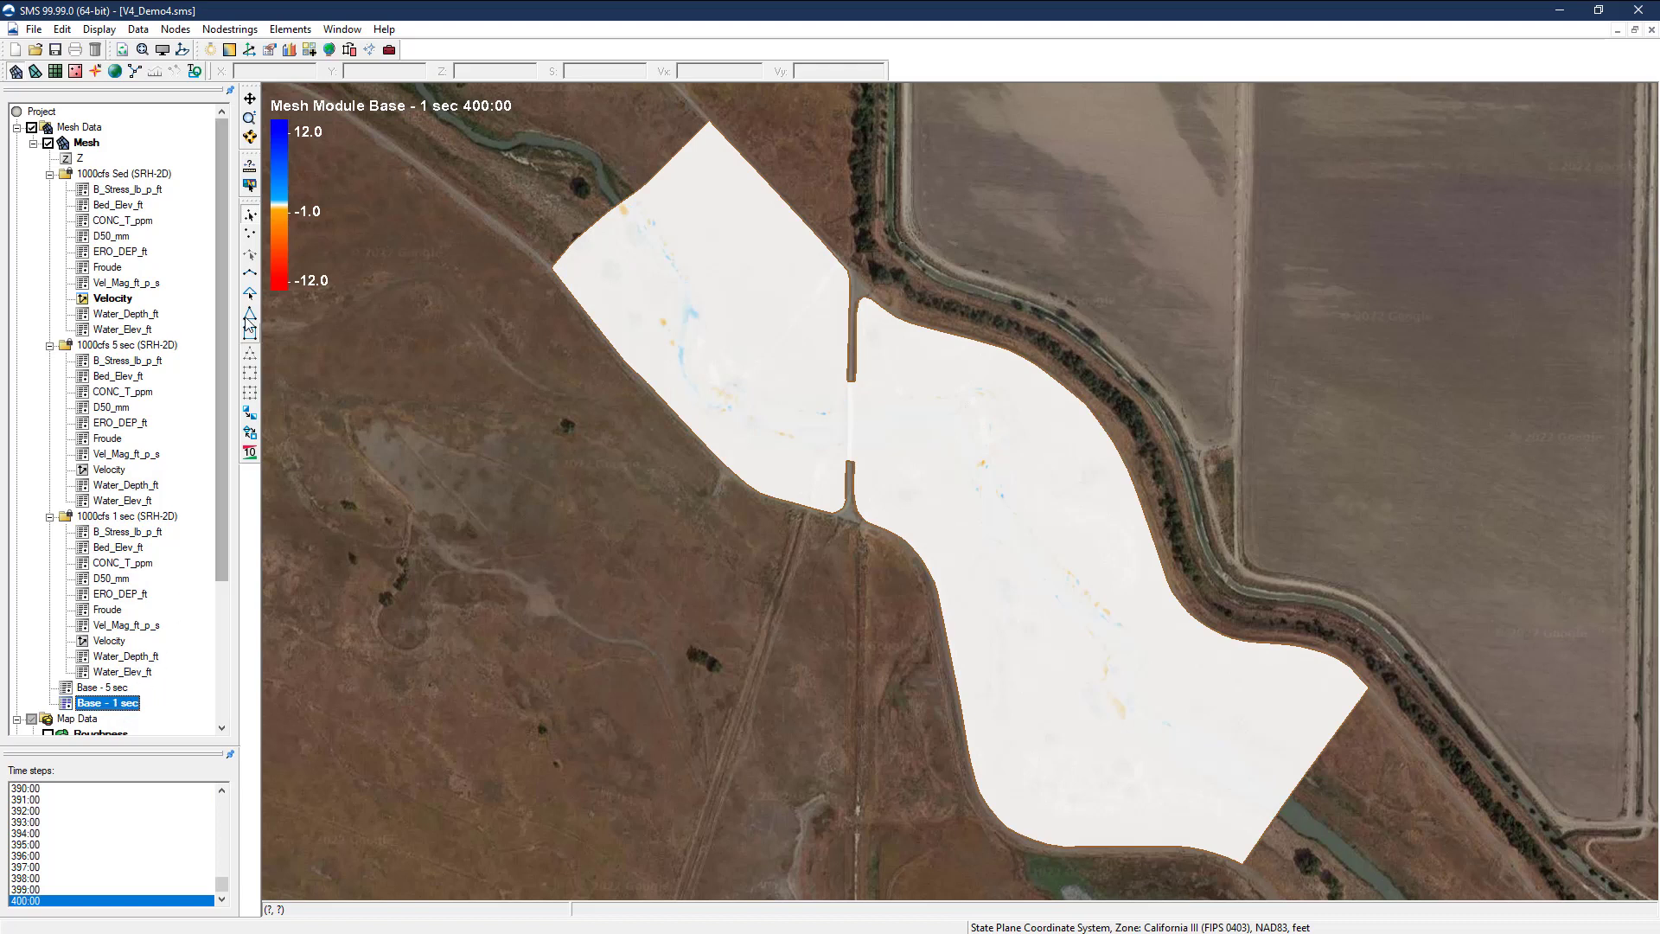
Check the Base - 1 sec value at a mesh node in the blue spot west of the bridge opening against ERO_DEP_ft of 1000cfs Sed
left_click(250, 119)
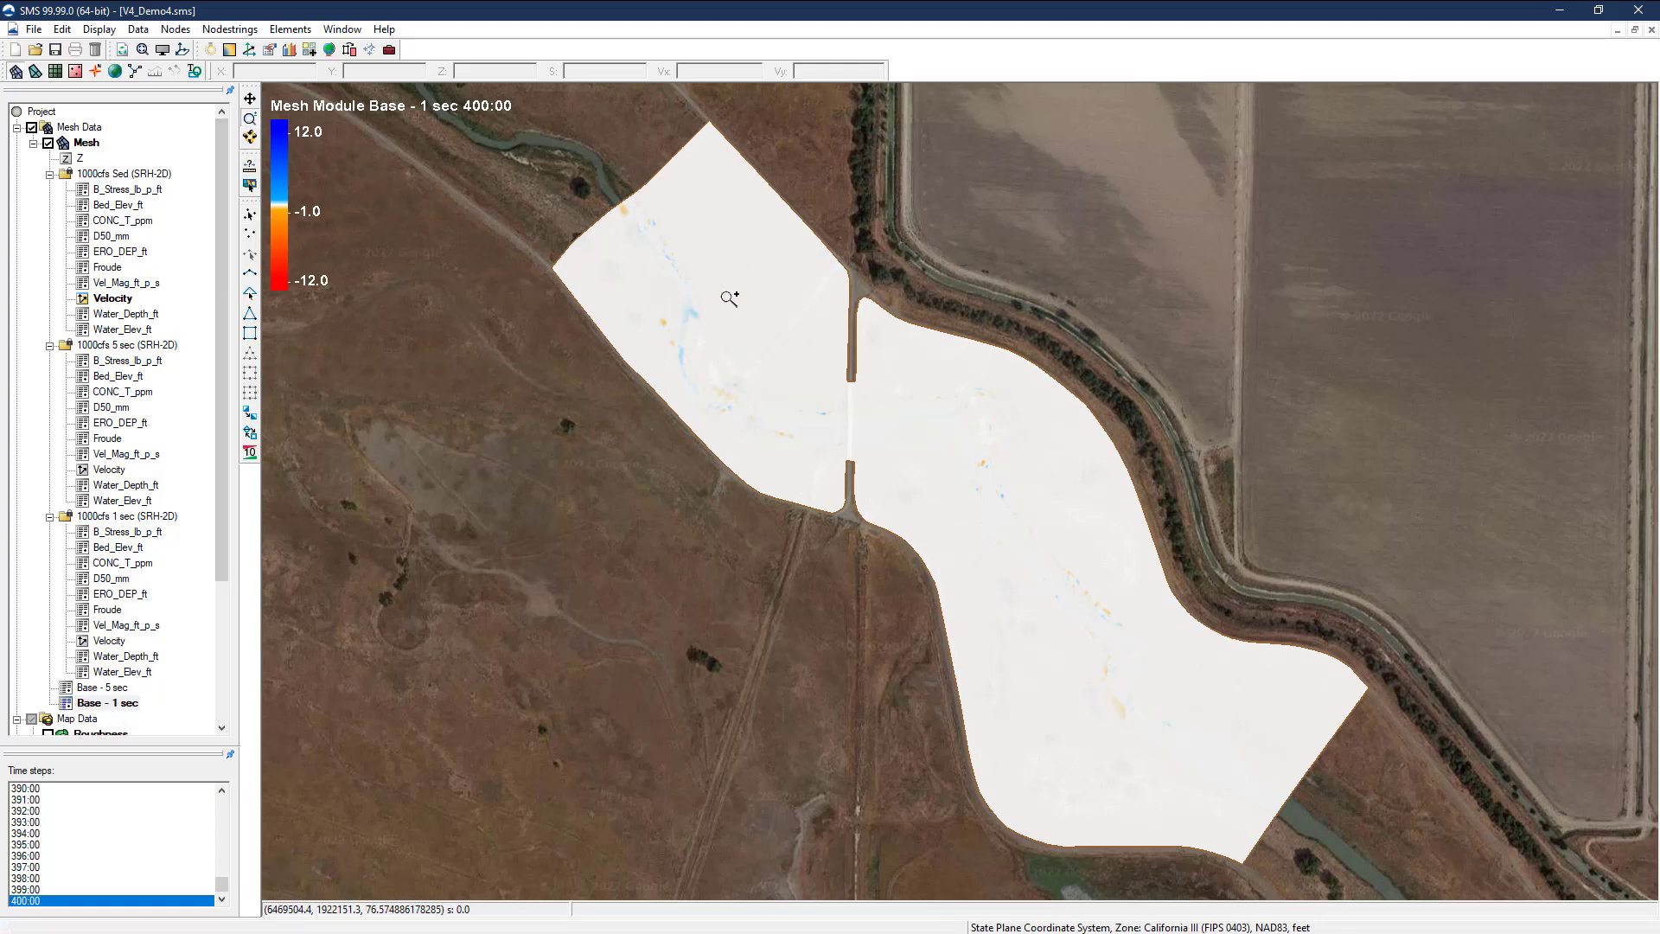
left_click_drag(680, 287, 1063, 554)
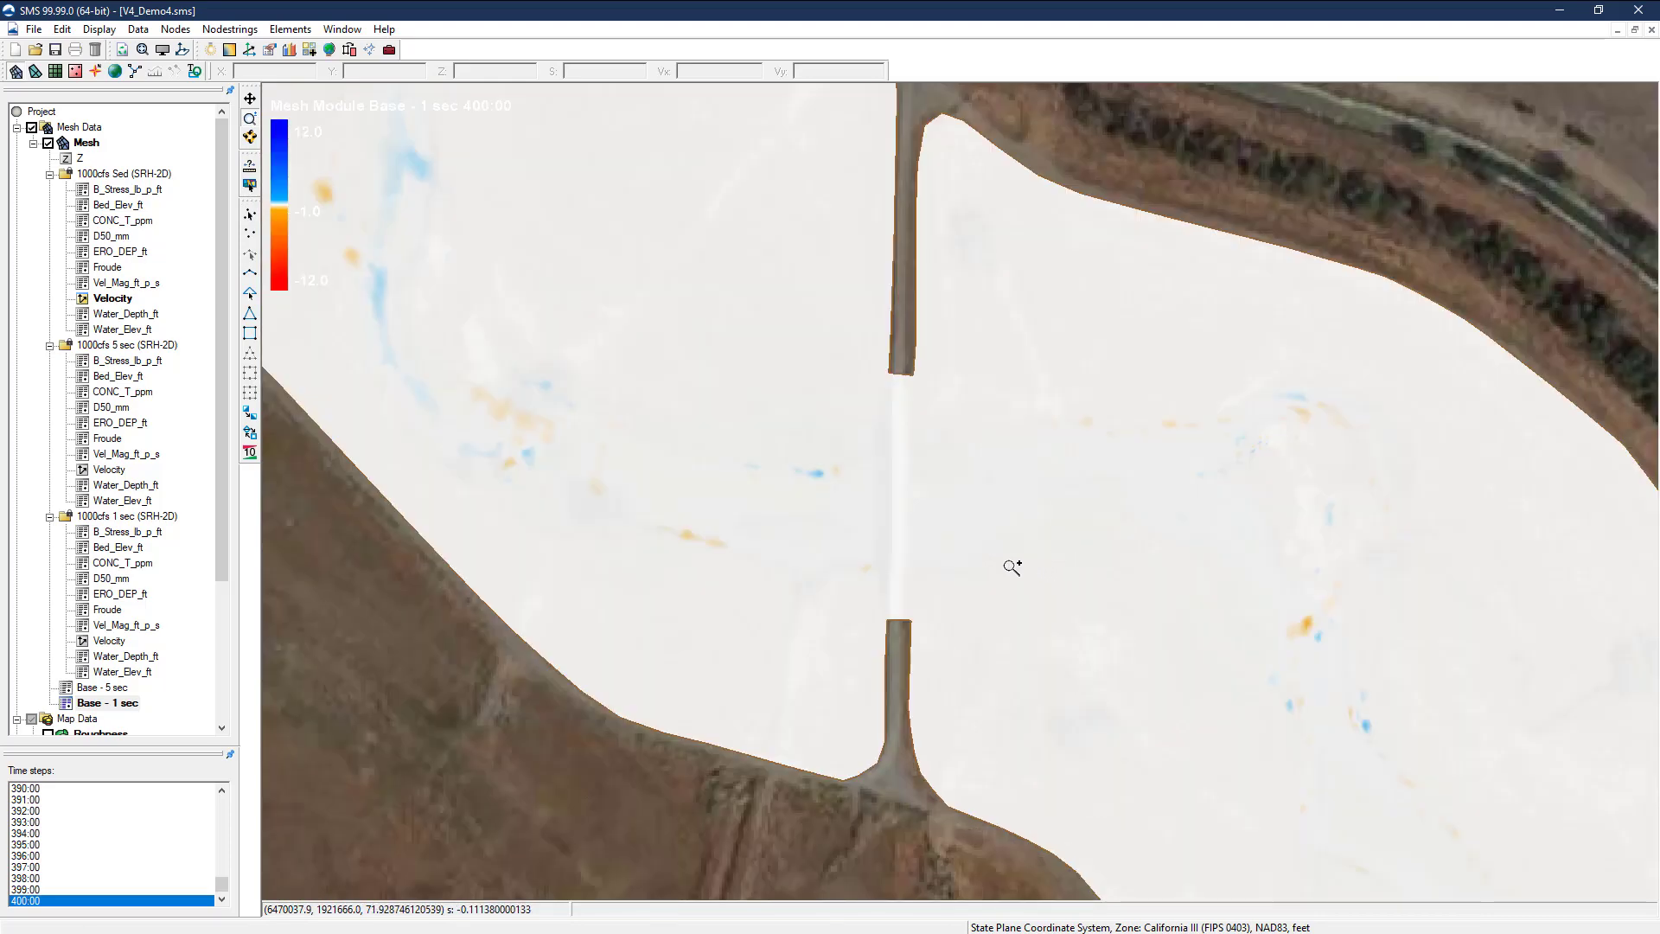
left_click(249, 215)
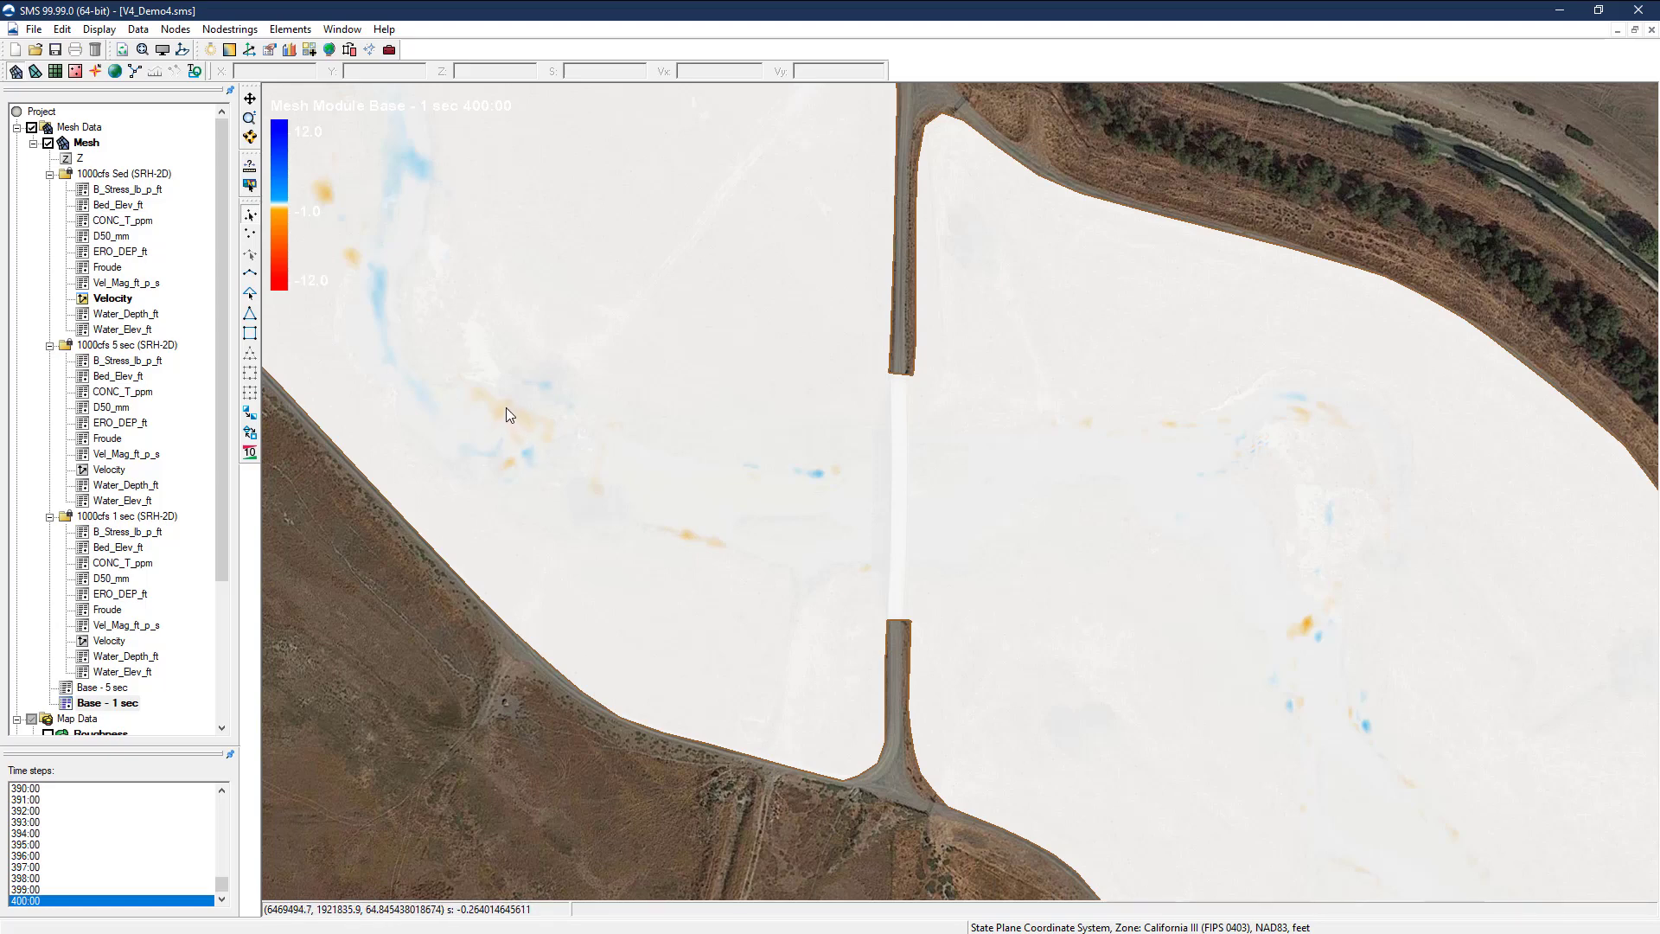
left_click(820, 476)
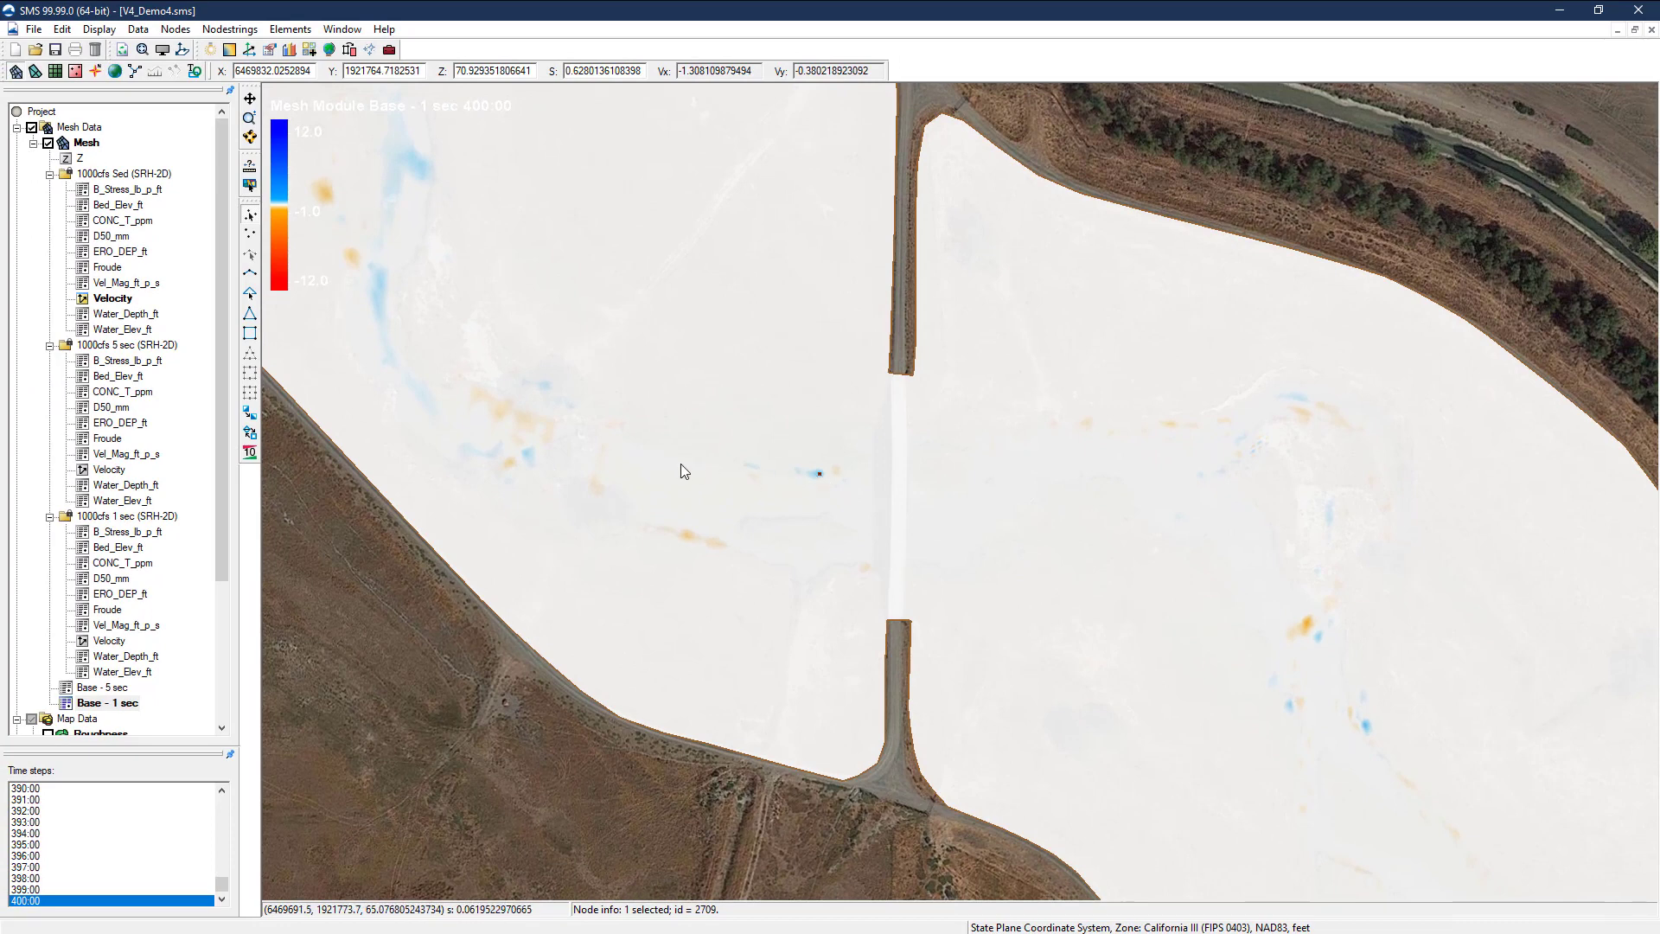
left_click(134, 252)
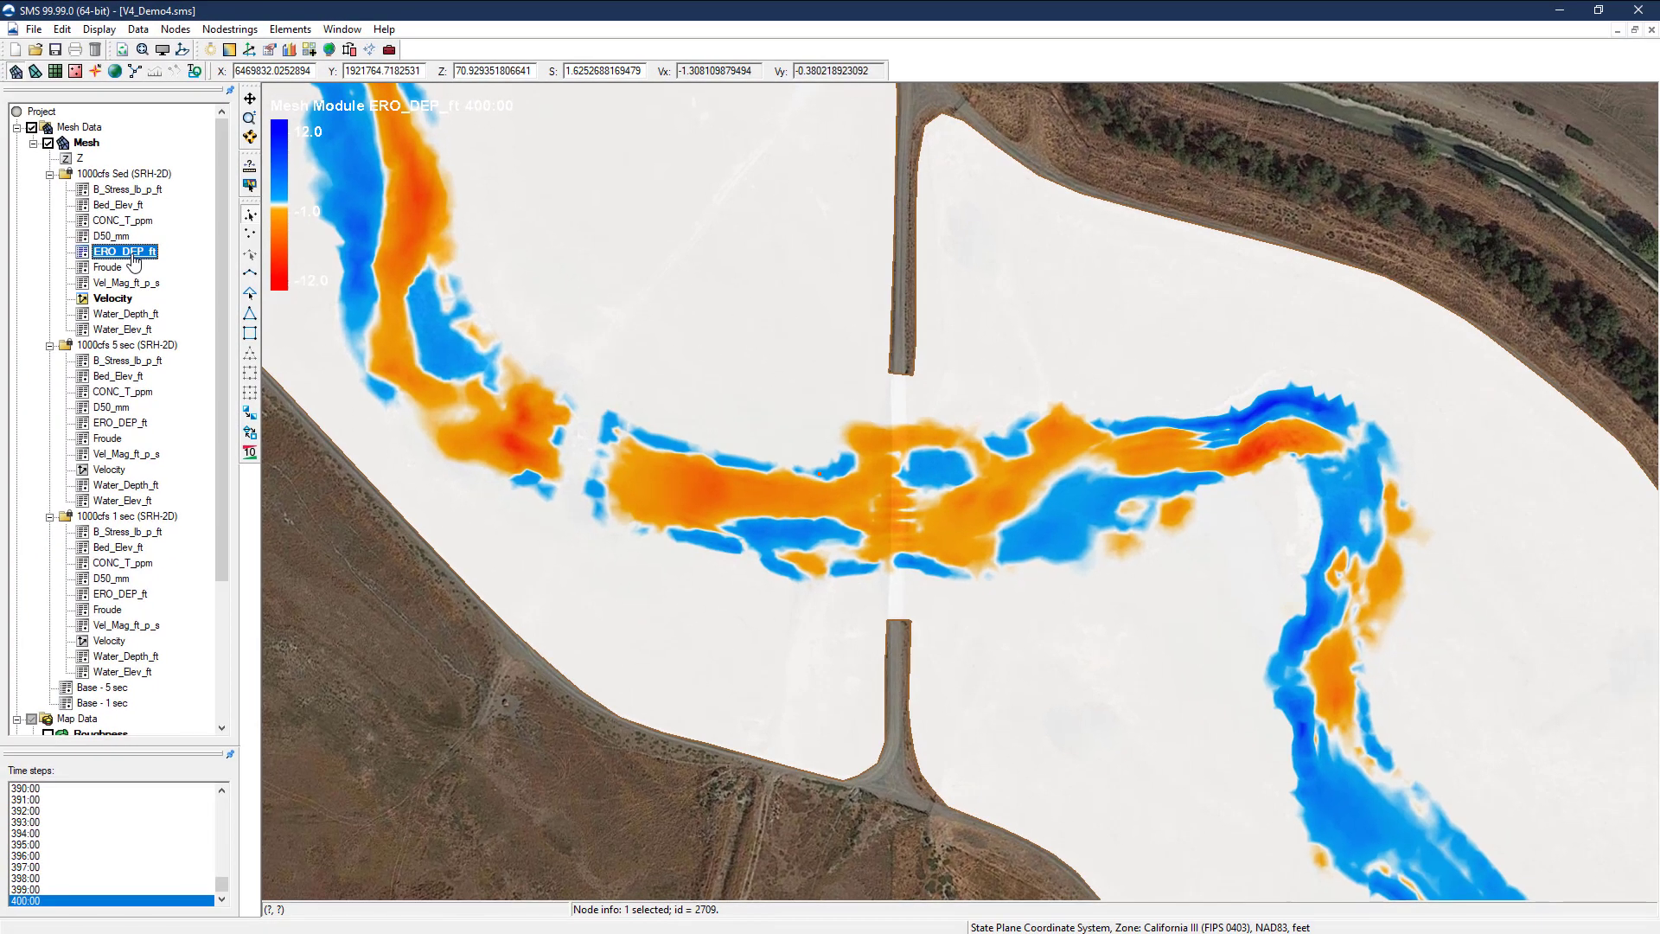
left_click(101, 704)
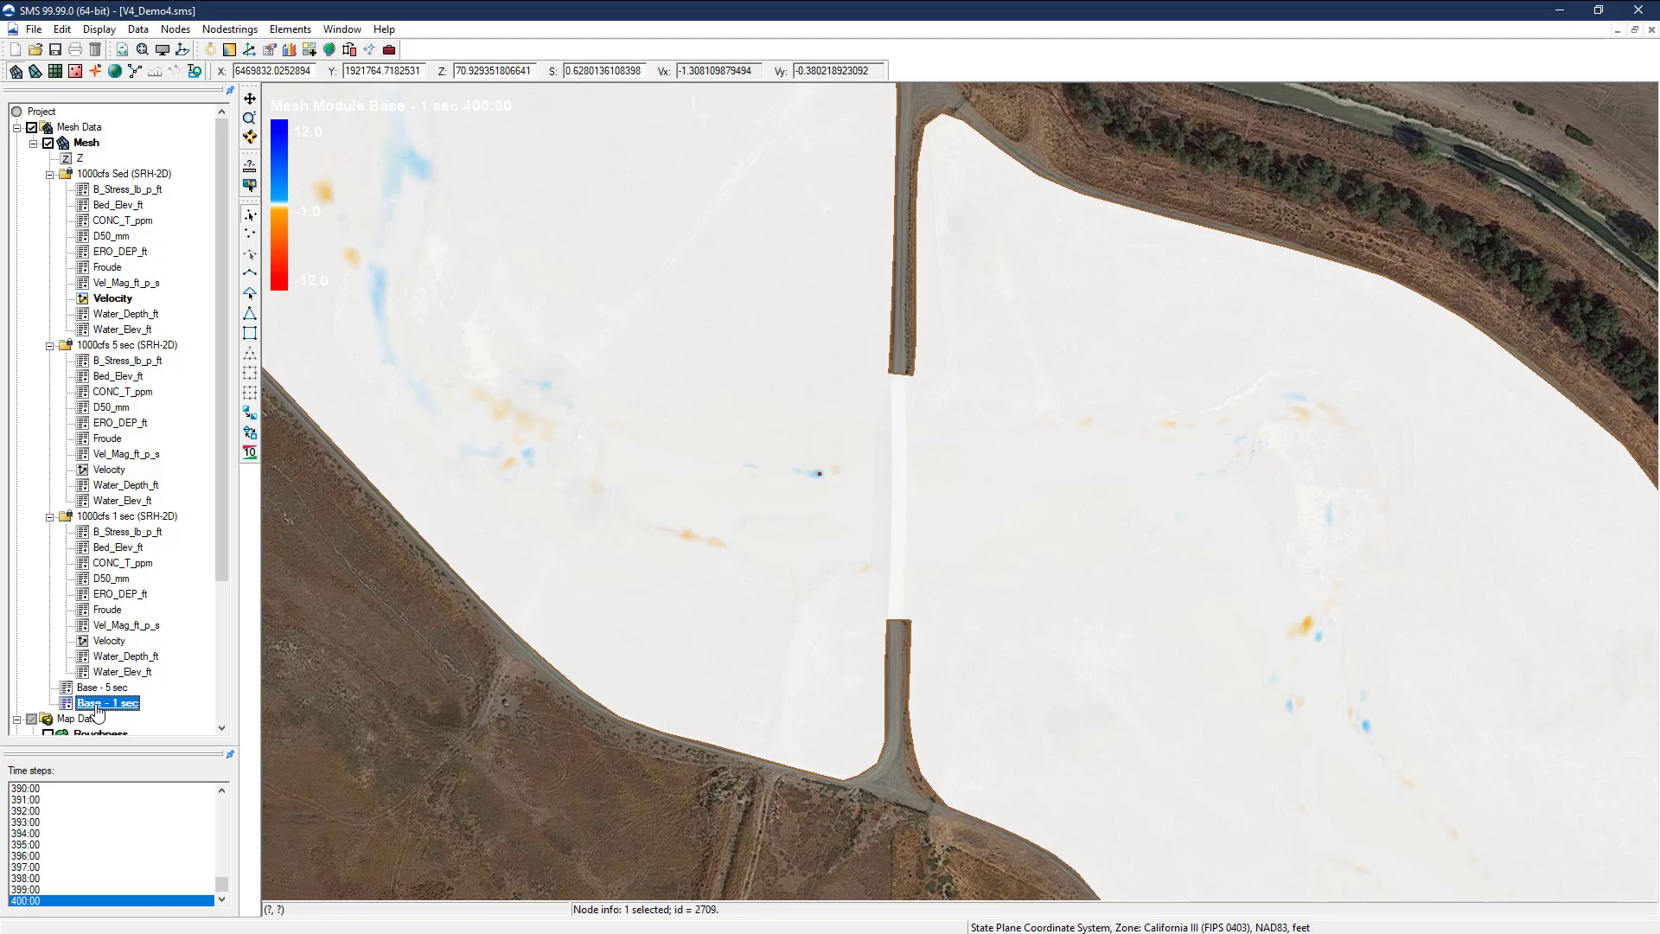
Display the Base - 5 sec dataset and inspect its value at a mesh node in the orange patch on the river bend east of the bridge
right_click(87, 143)
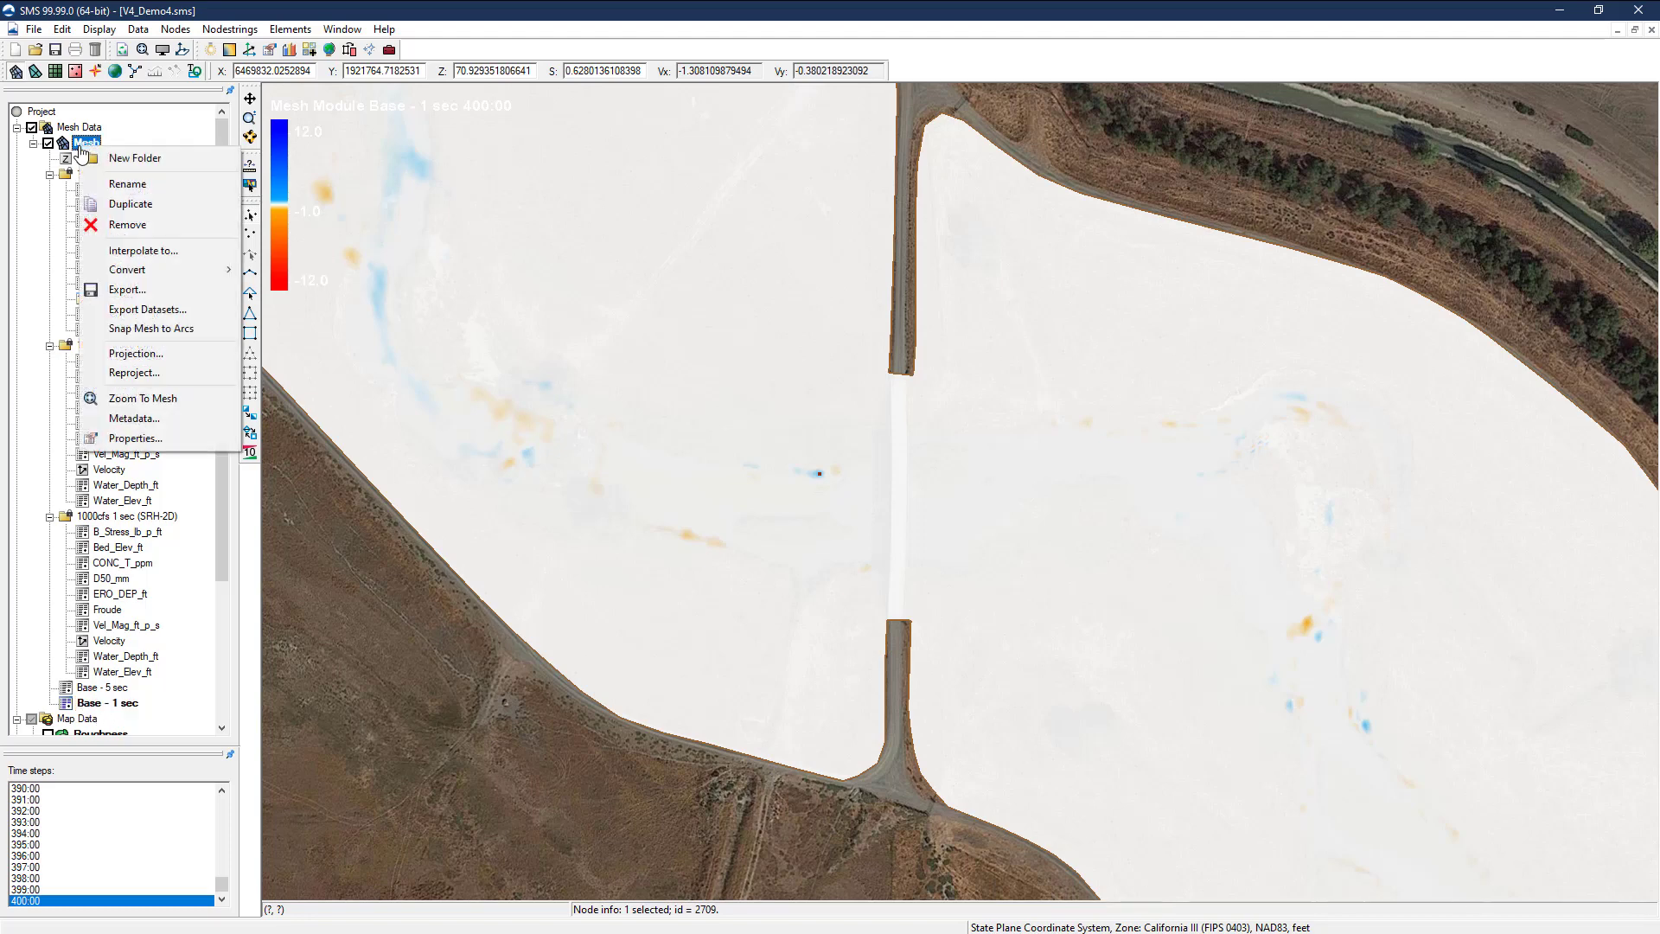
left_click(132, 400)
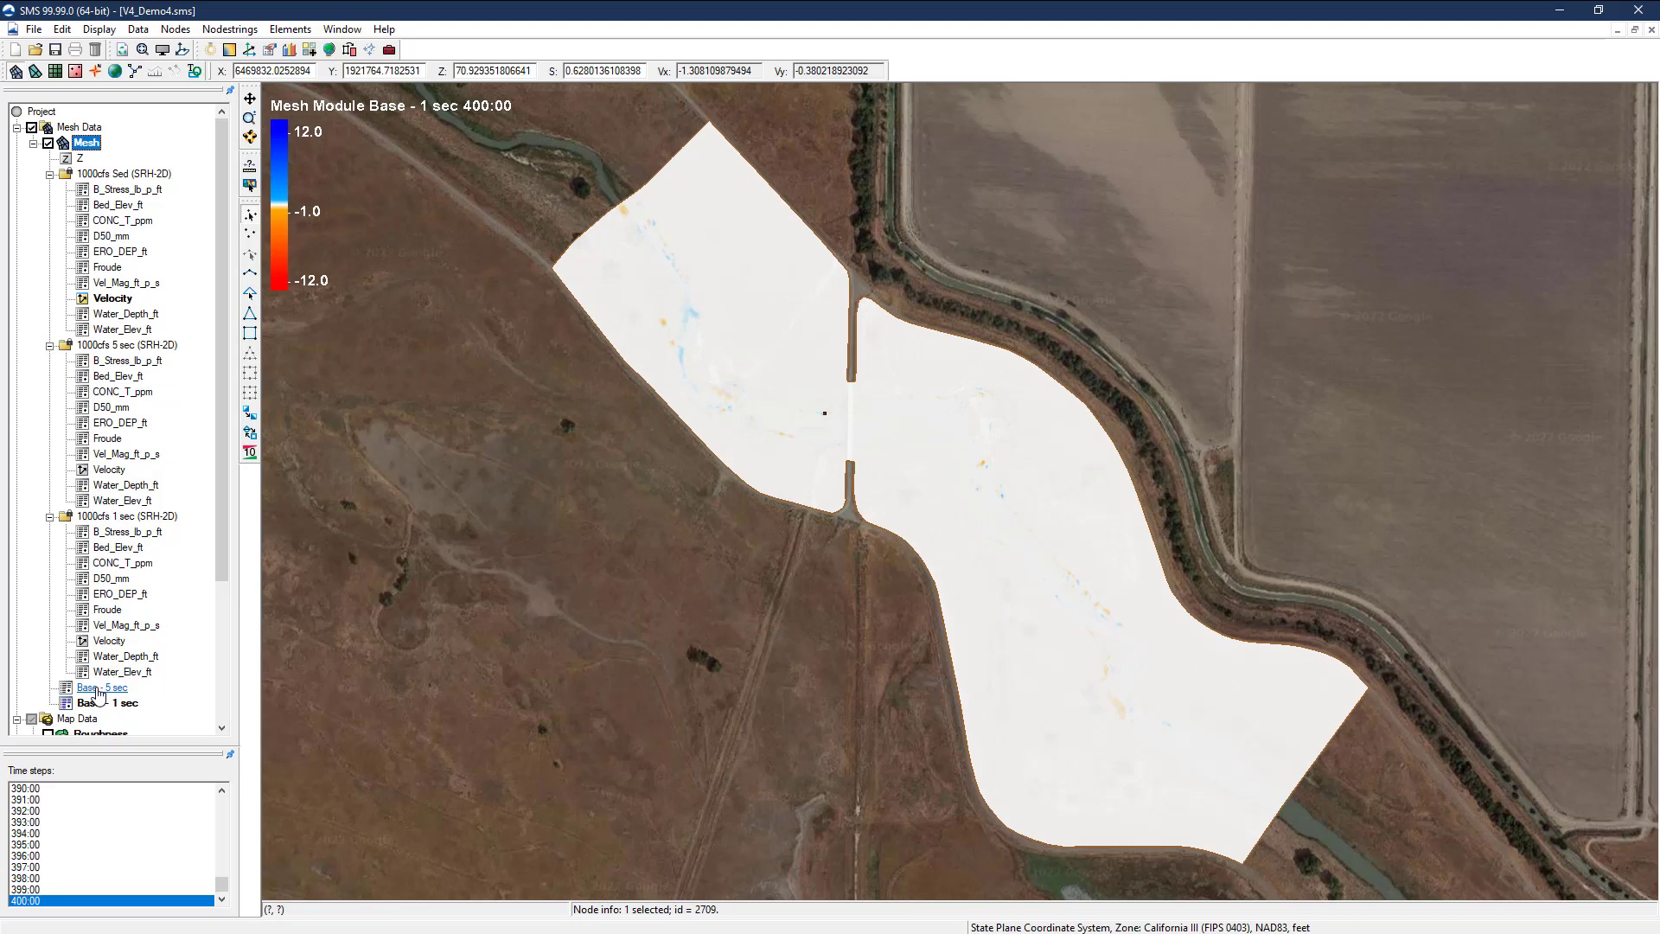
left_click(100, 689)
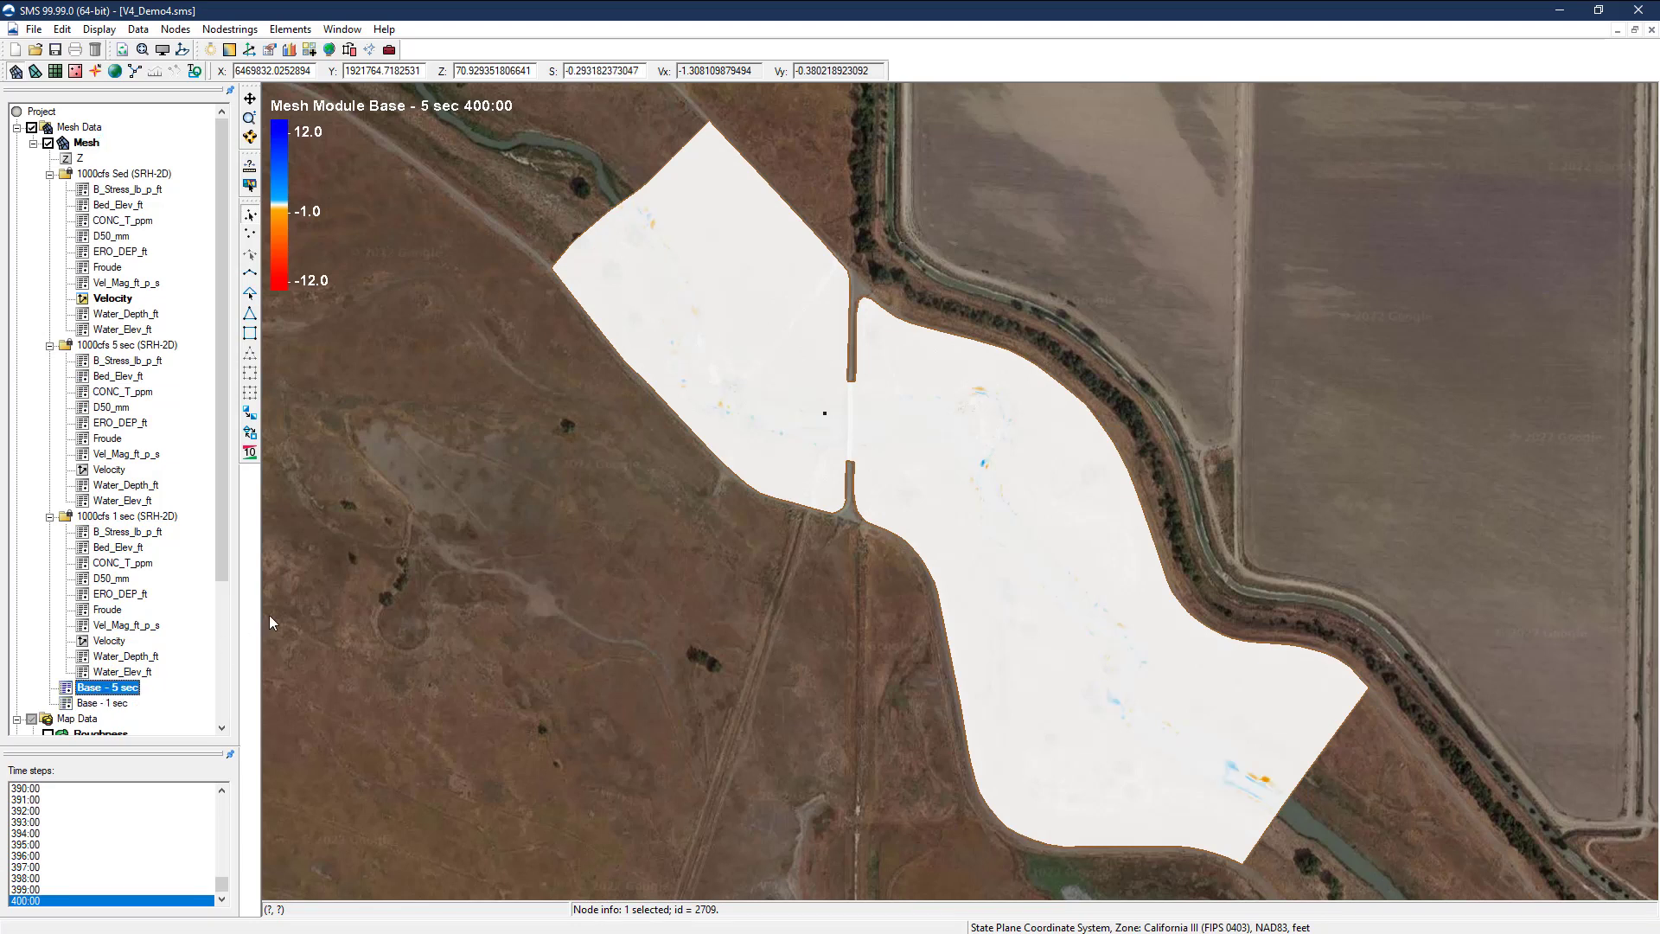
left_click(292, 586)
left_click(250, 119)
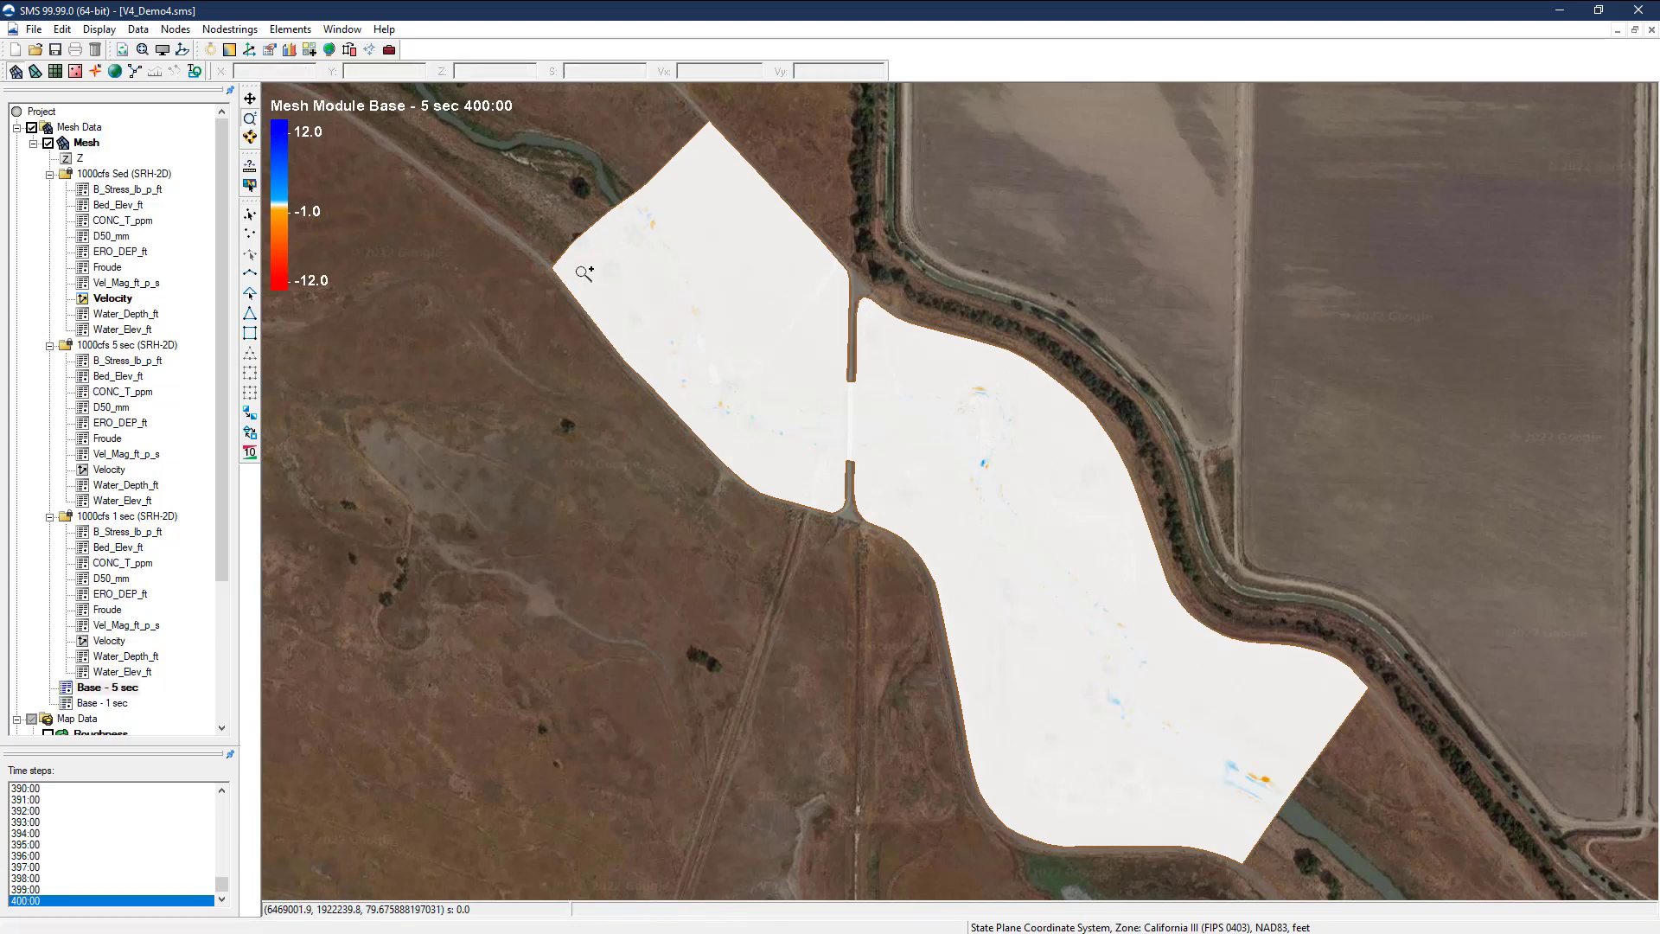
left_click_drag(650, 284, 1063, 548)
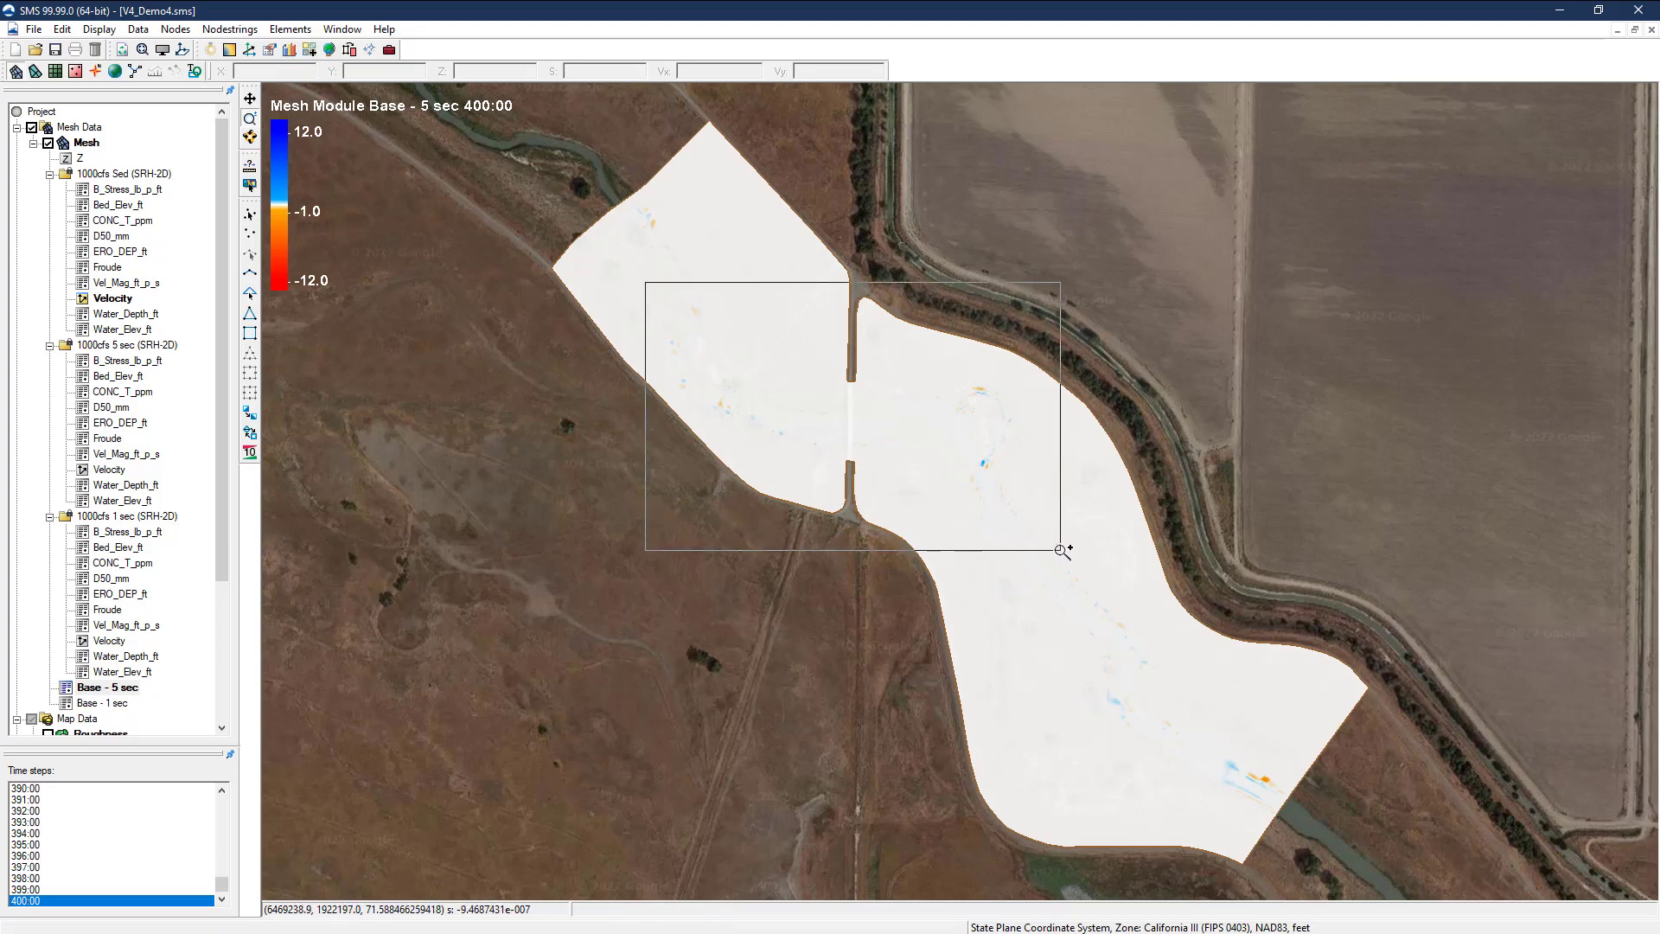
left_click(248, 215)
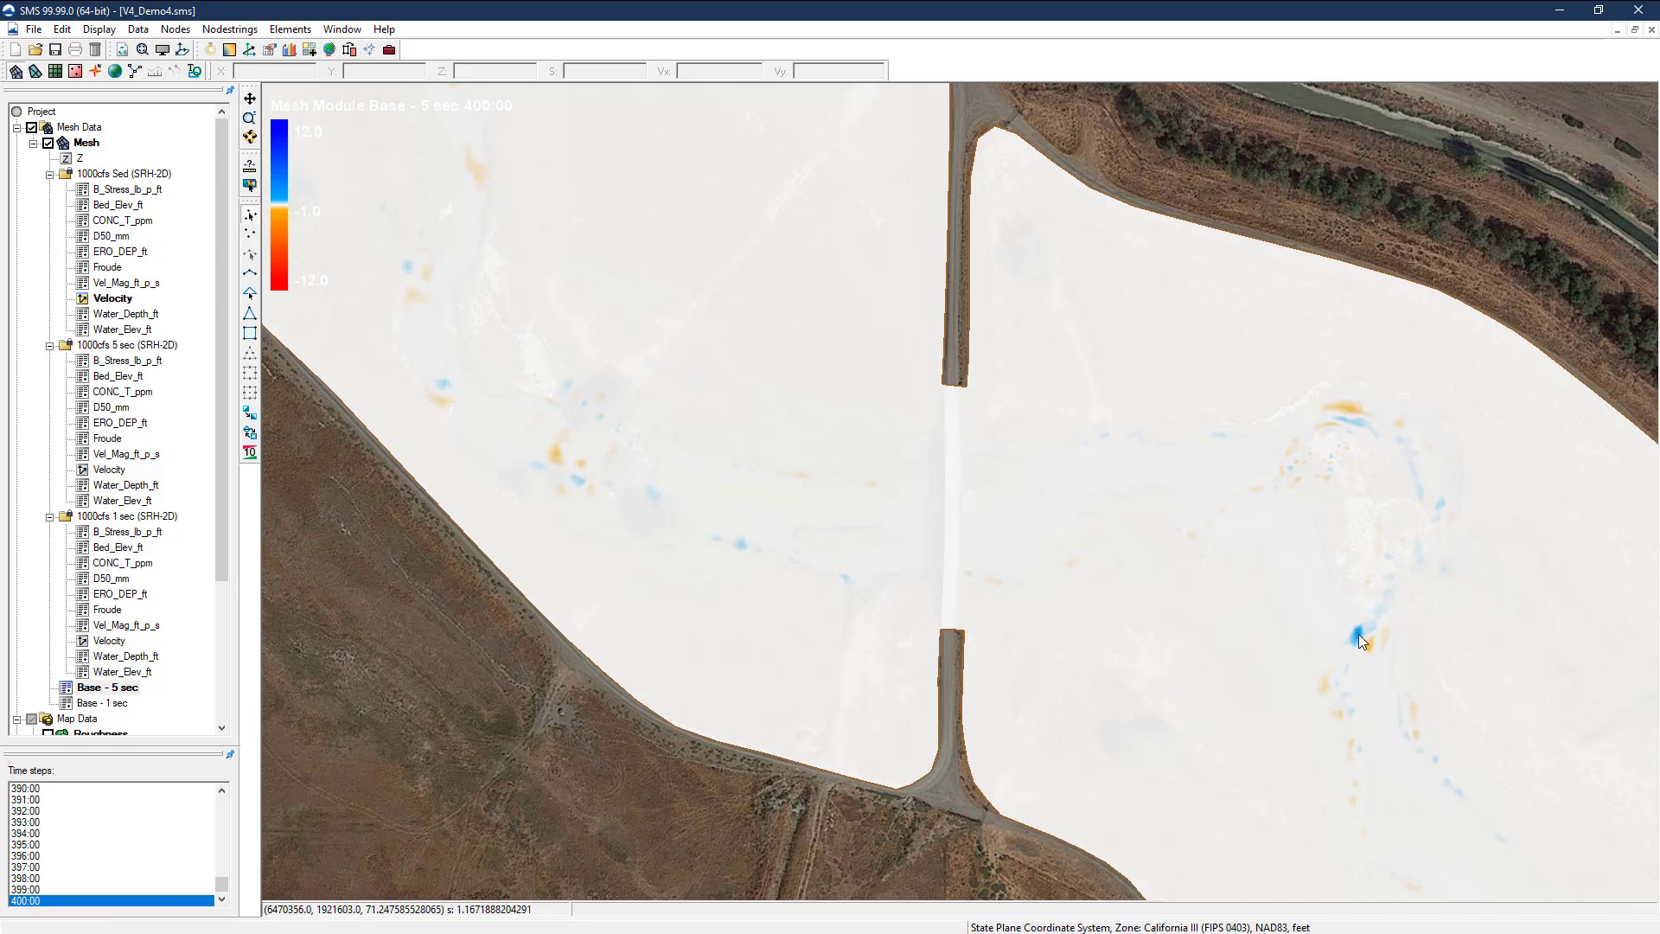
left_click(1354, 416)
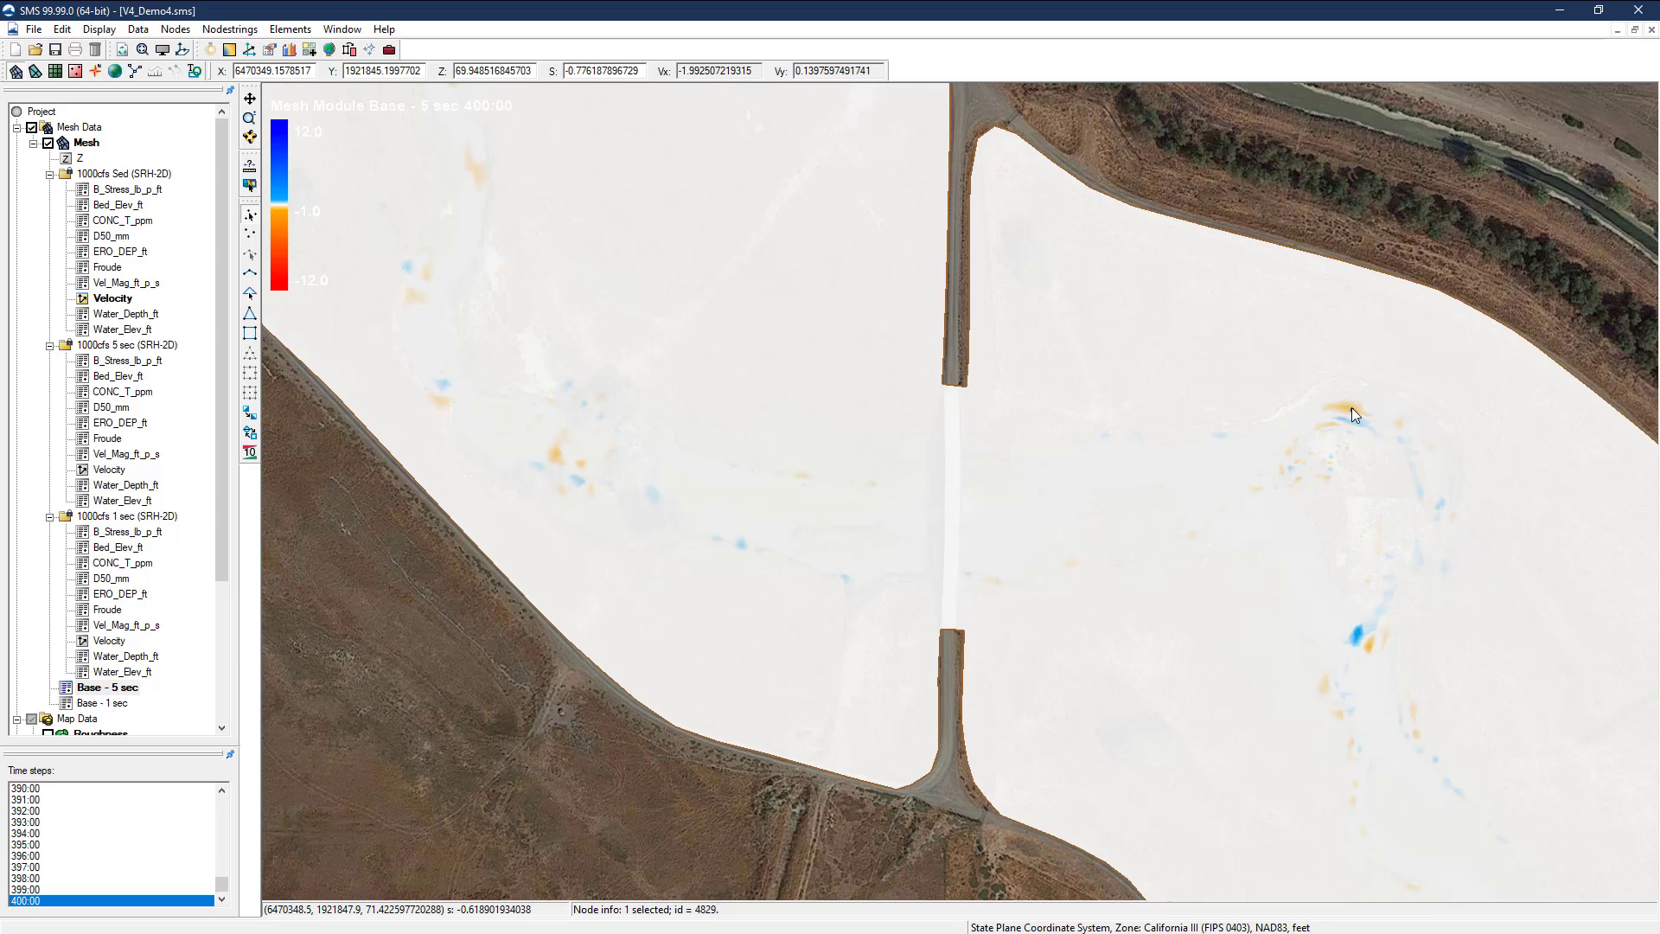
Compare ERO_DEP_ft of 1000cfs Sed with Base - 5 sec at the selected bend node, ending with ERO_DEP_ft shown over the full mesh
left_click(110, 252)
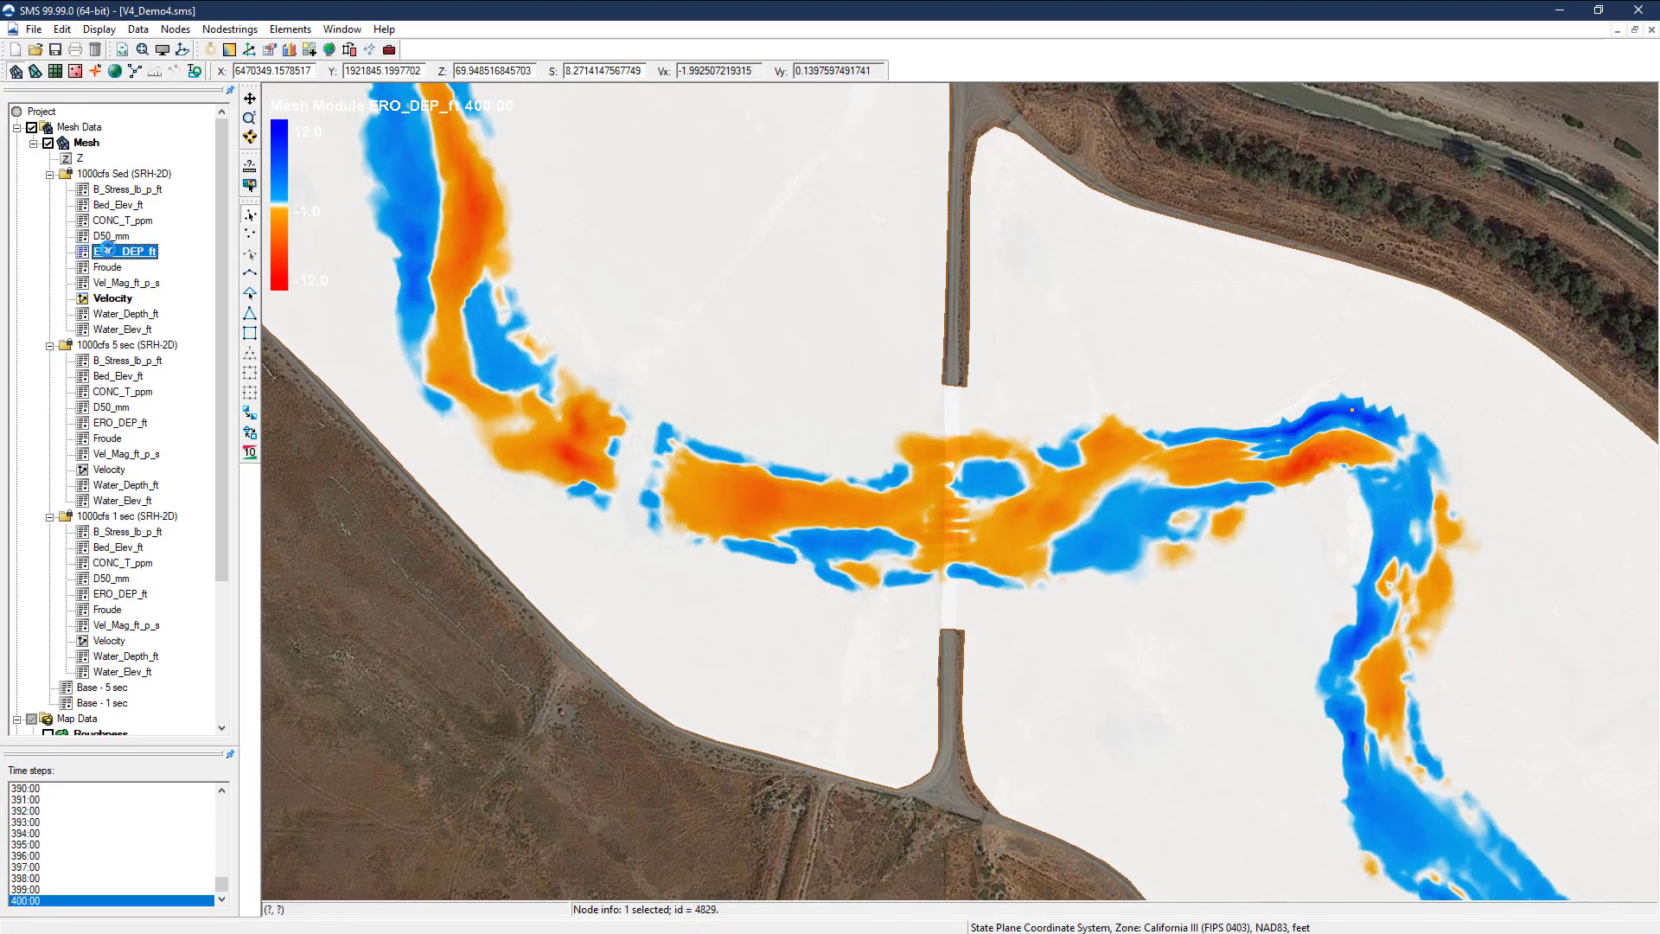
left_click(101, 688)
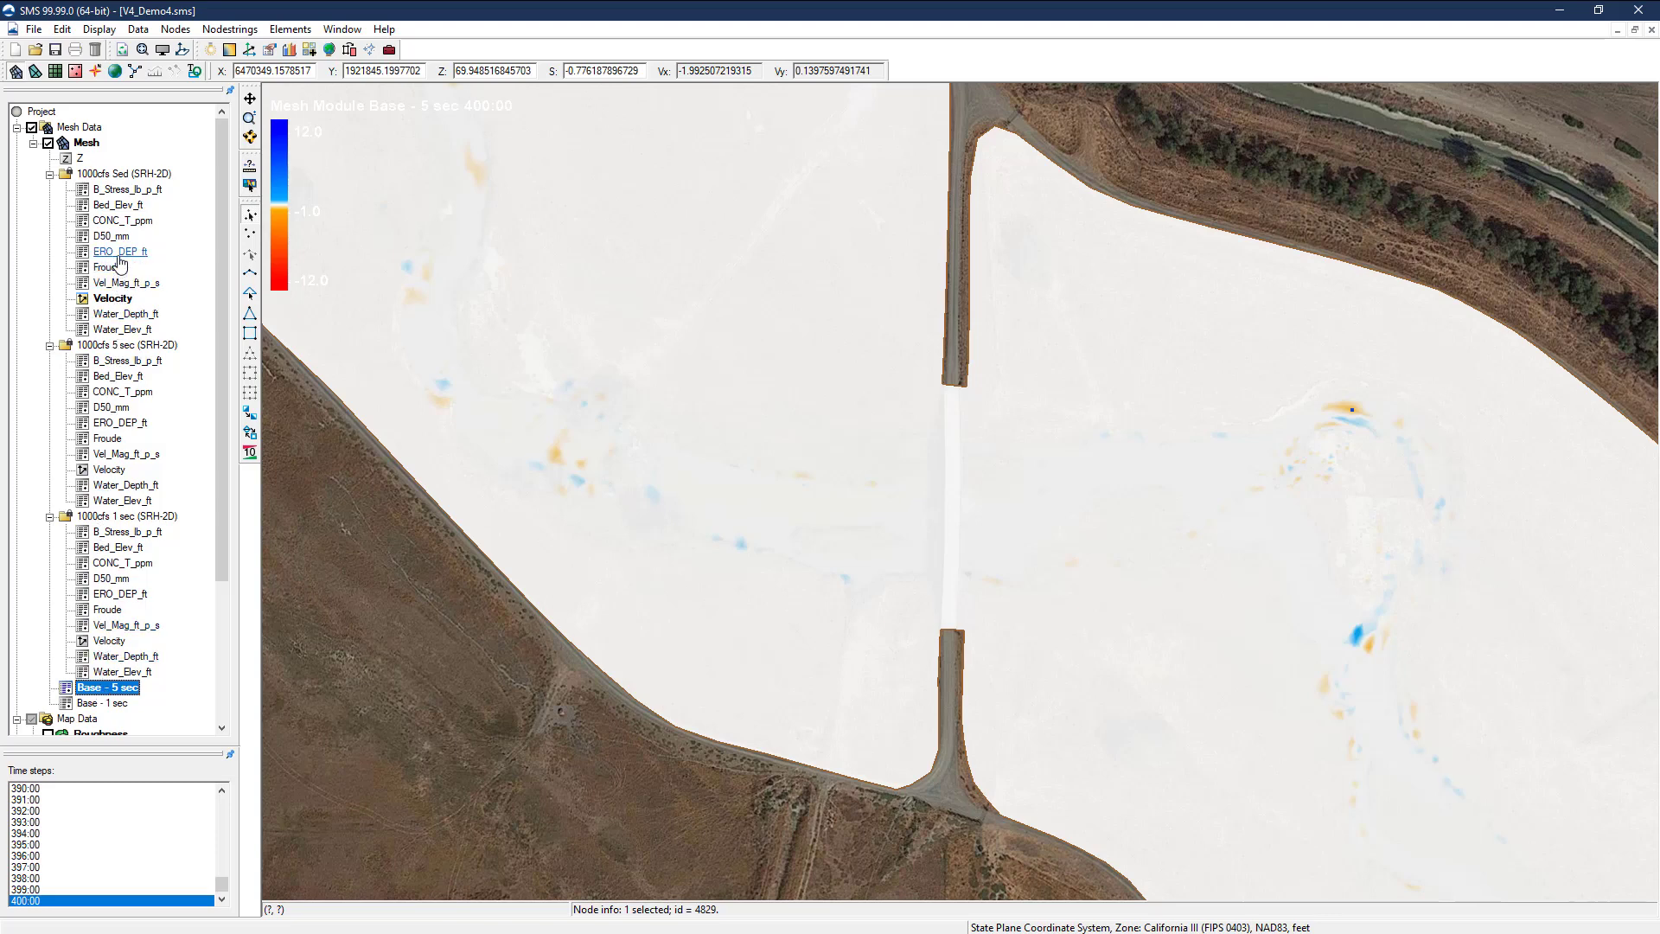
left_click(121, 252)
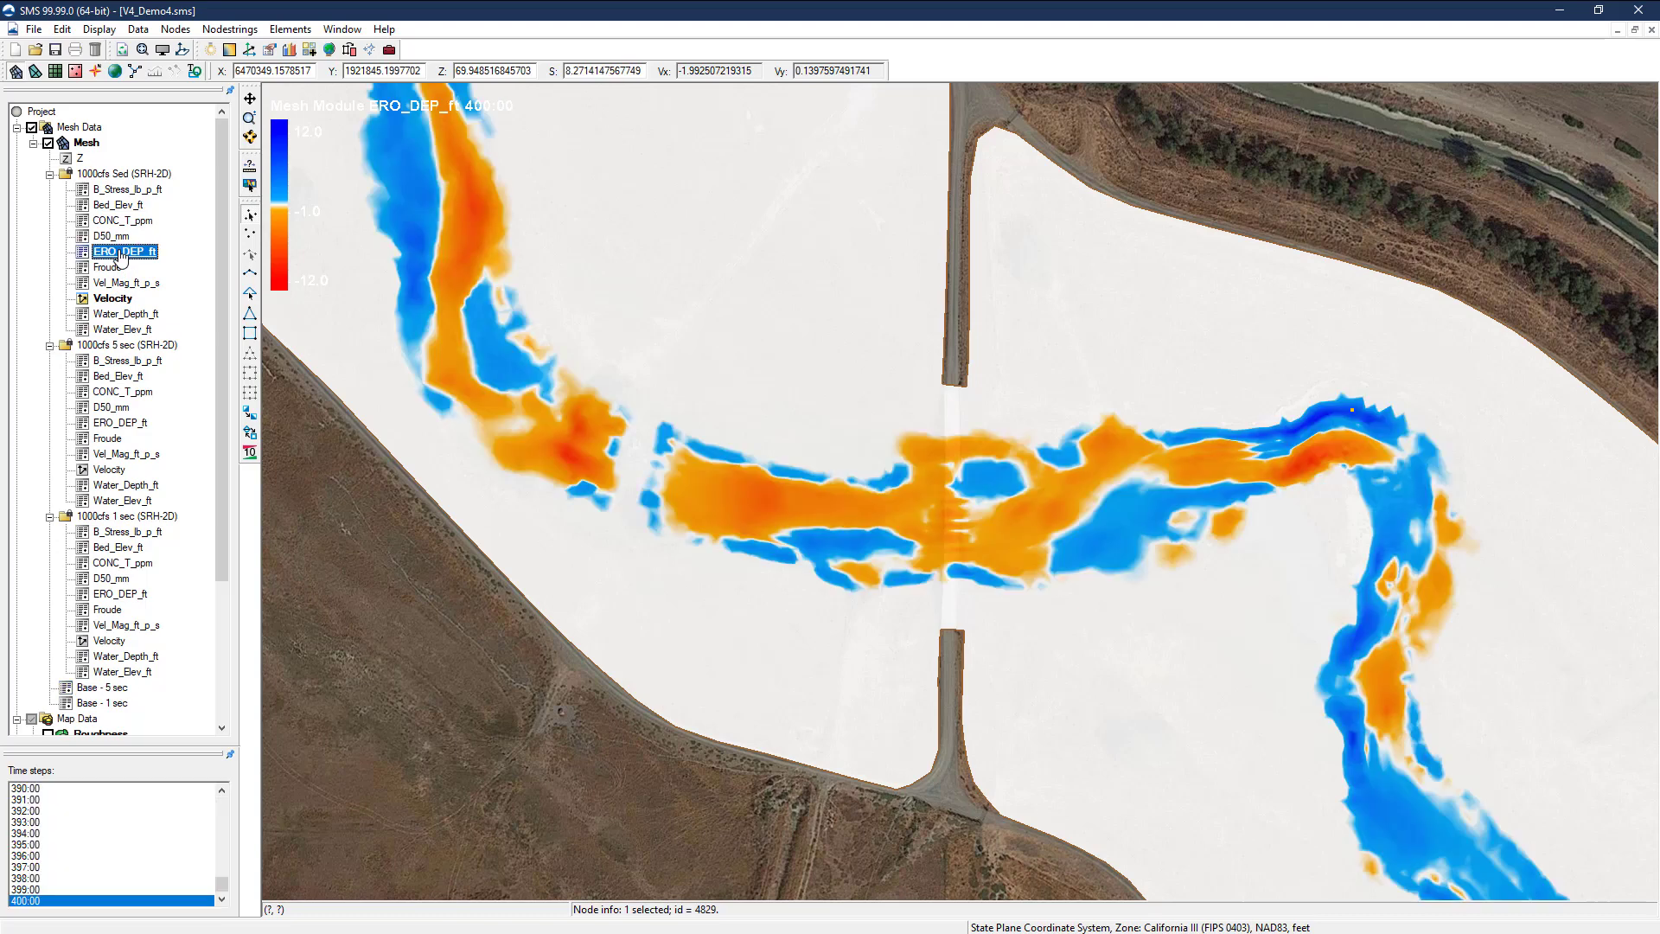
right_click(87, 142)
left_click(121, 393)
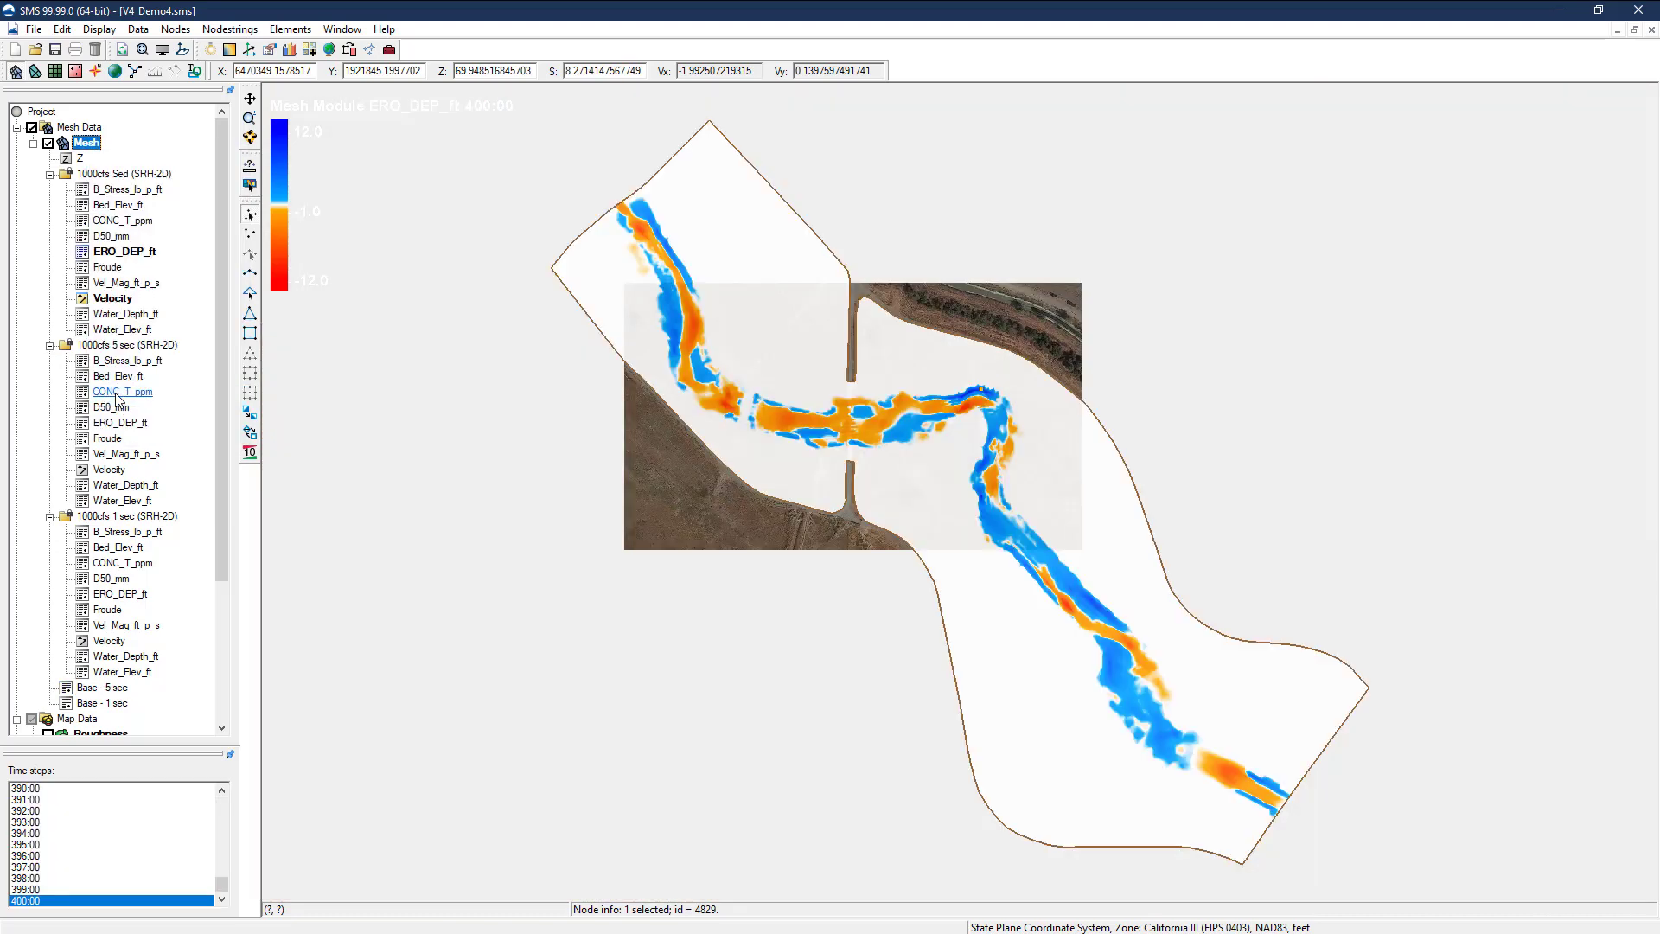